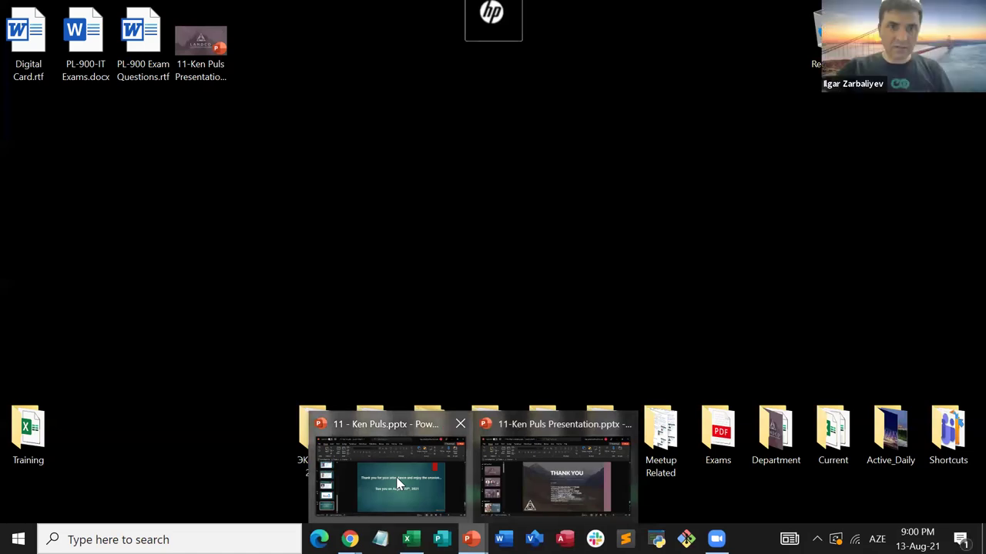
Step: Bring the '11 - Ken Puls.pptx' PowerPoint window to the front
click(398, 483)
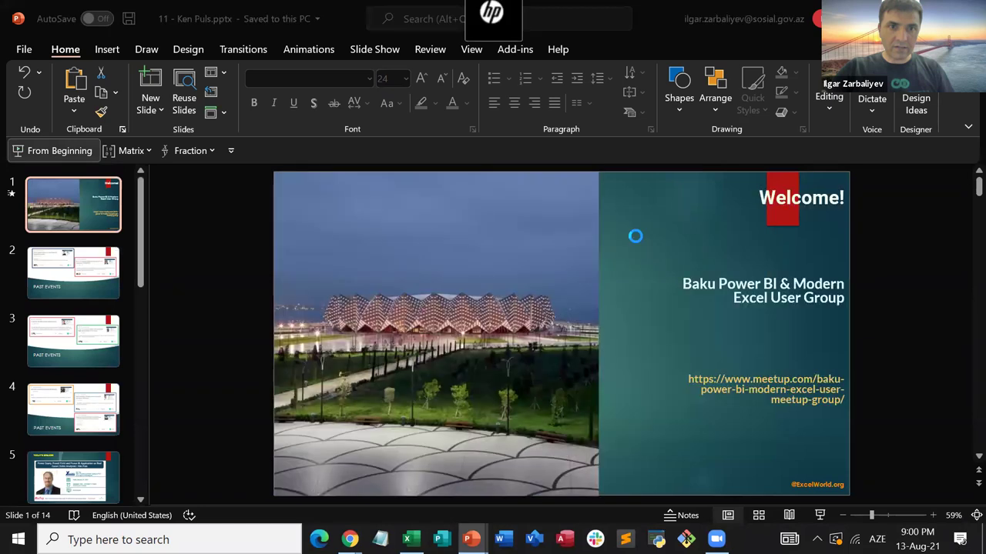
Step: Start the slideshow from slide 1, the Baku user-group 'Welcome!' slide
key(F5)
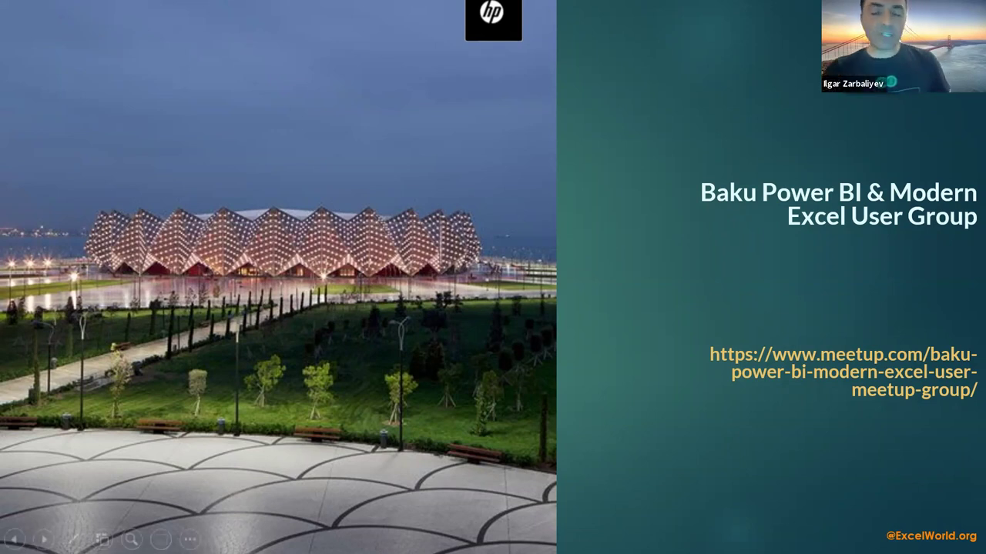
Step: Advance through the Past Events slides to the August 13th, 2021 Today's Speaker slide
key(Right)
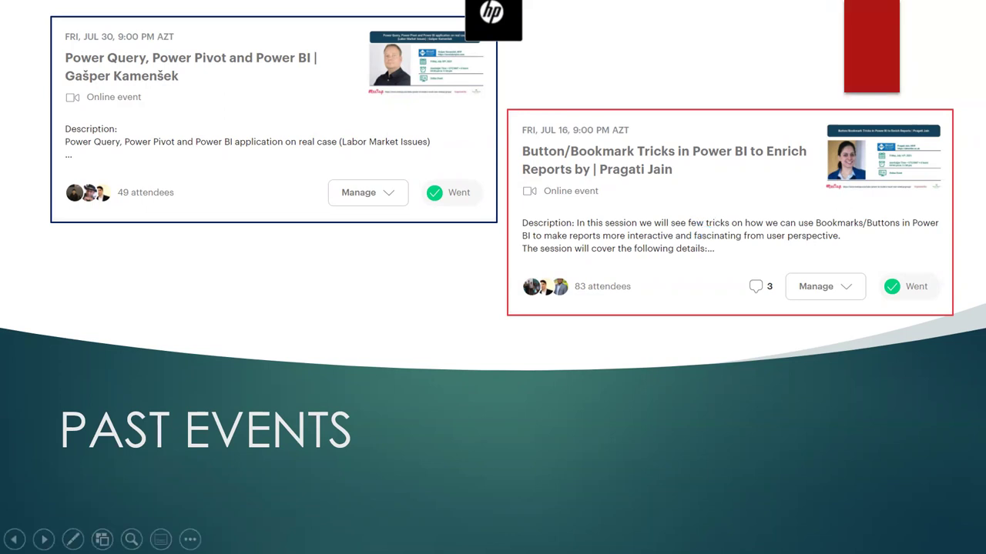
key(Right)
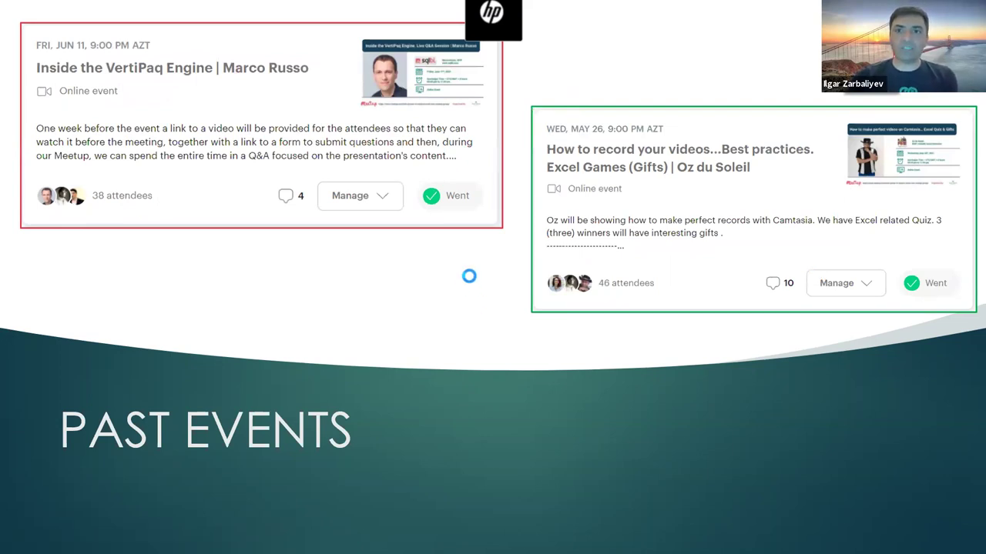
click(827, 177)
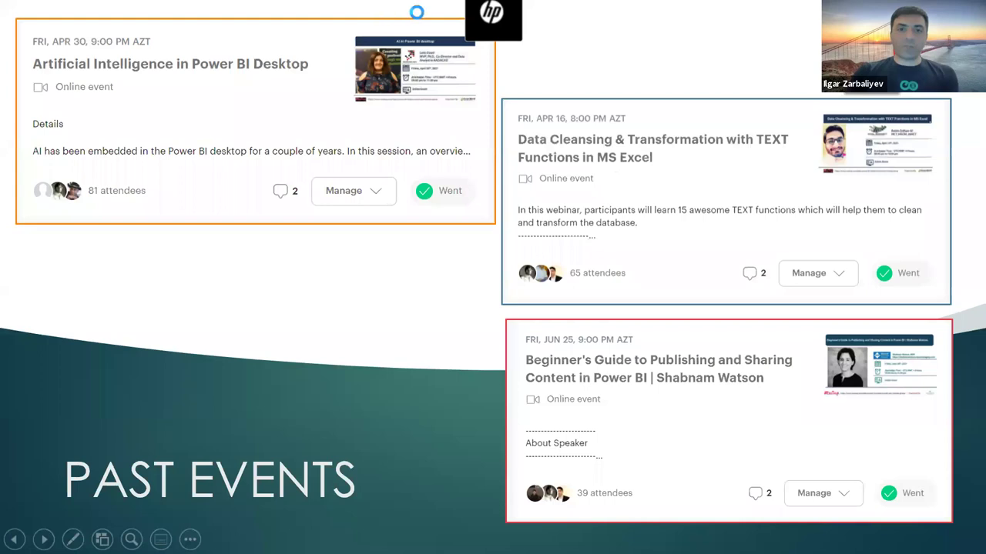
key(Right)
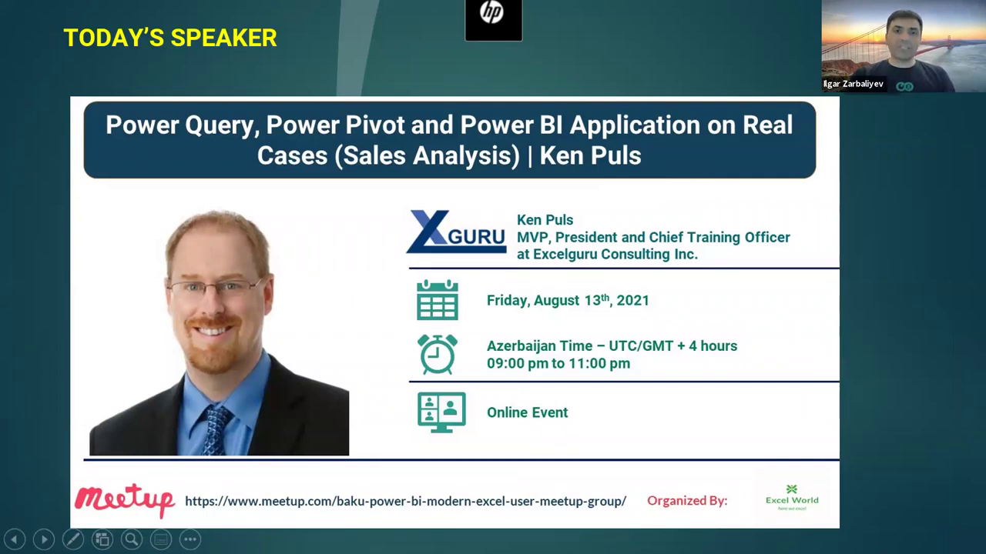
Step: Step through the speaker photo and Next Speaker slides to the October 22nd, 2021 session
click(673, 82)
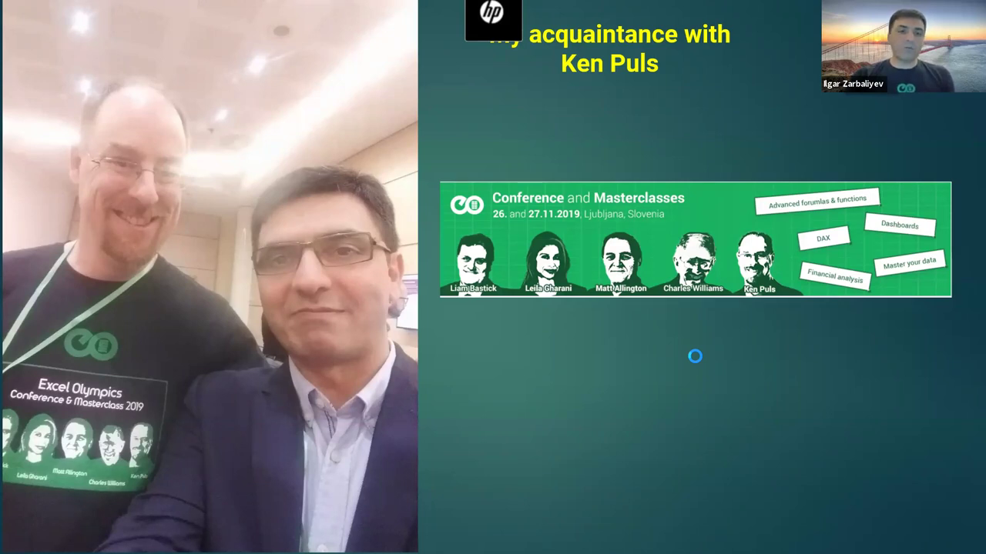
key(Right)
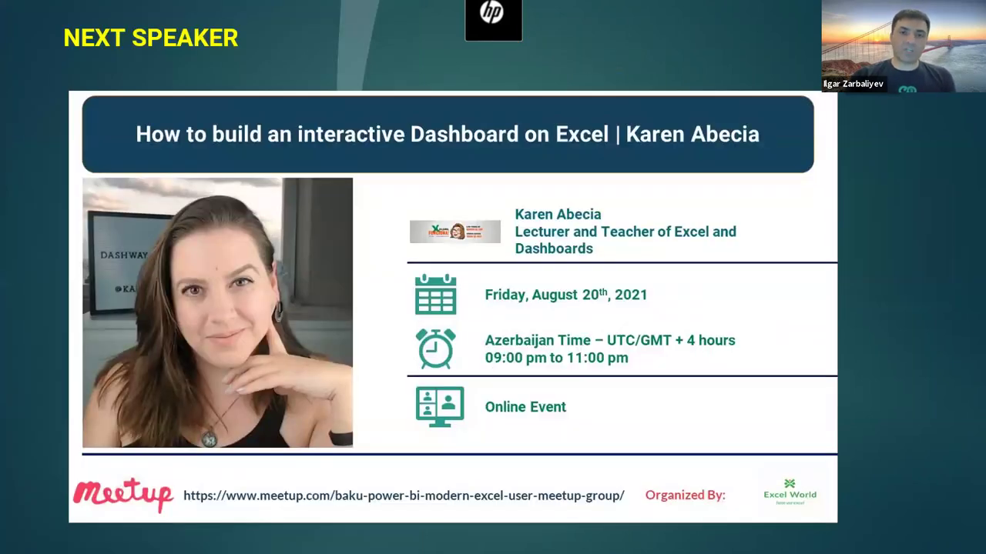
key(Right)
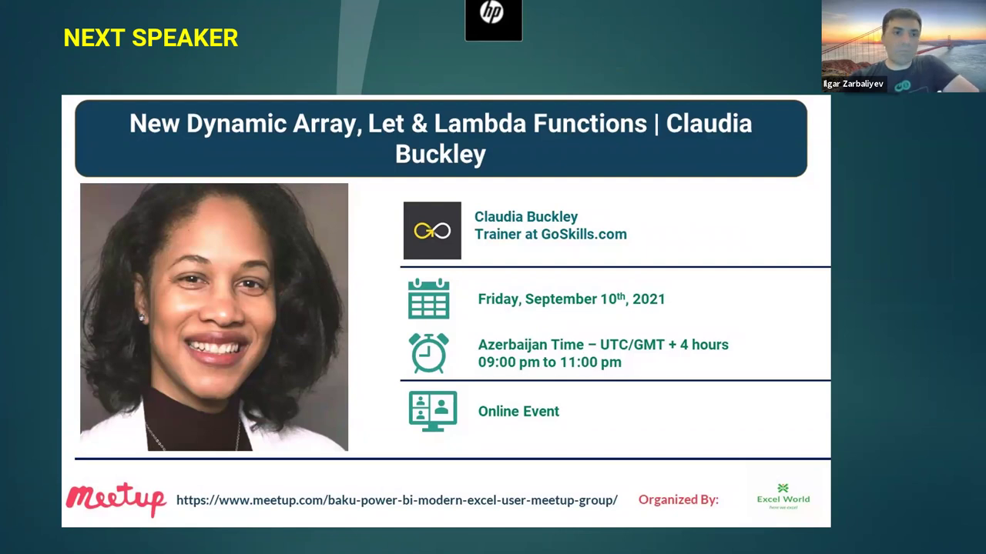
key(Right)
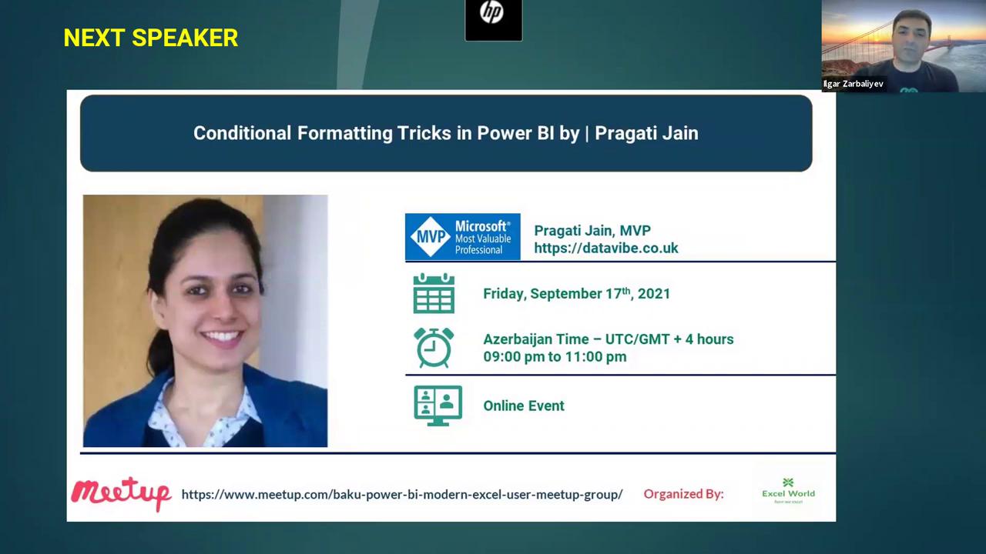
key(Right)
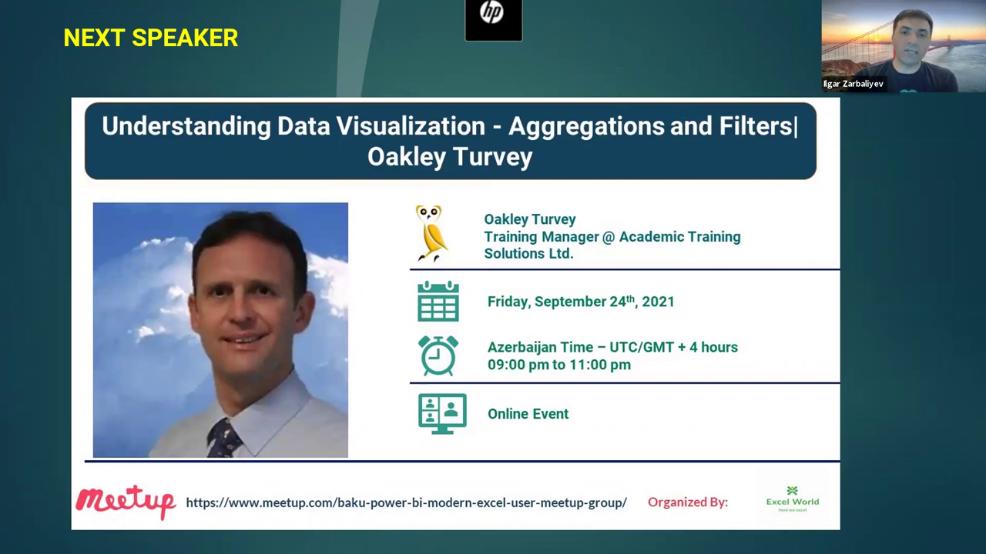
key(Right)
key(Right)
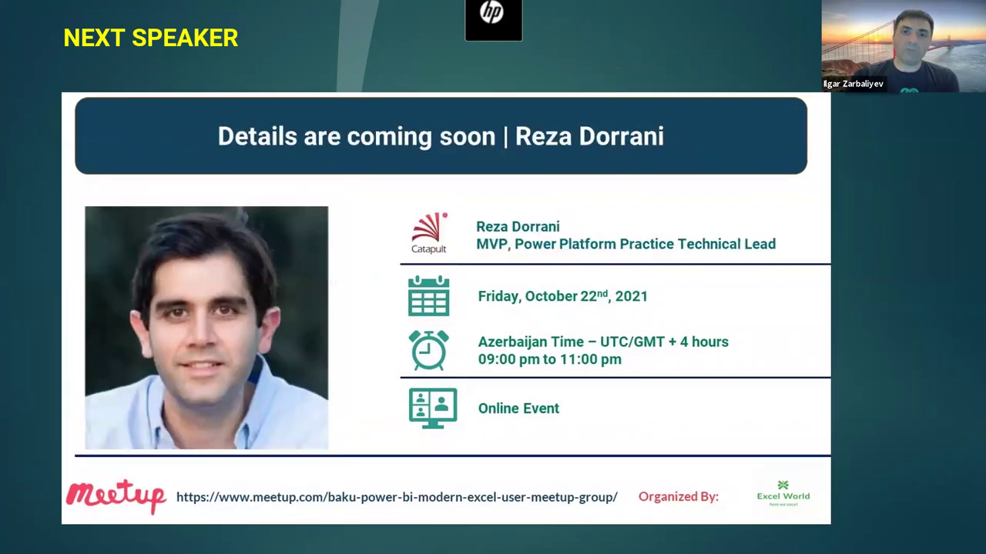
key(Right)
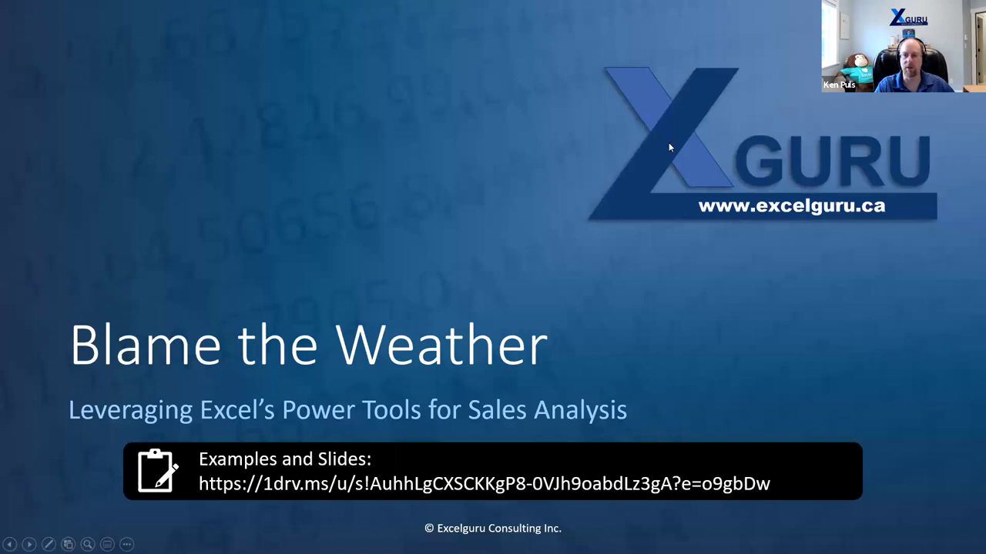
Step: Return to the Blame the Weather title slide, then advance to the 'Who's Ken?' introduction slide
click(615, 144)
key(Left)
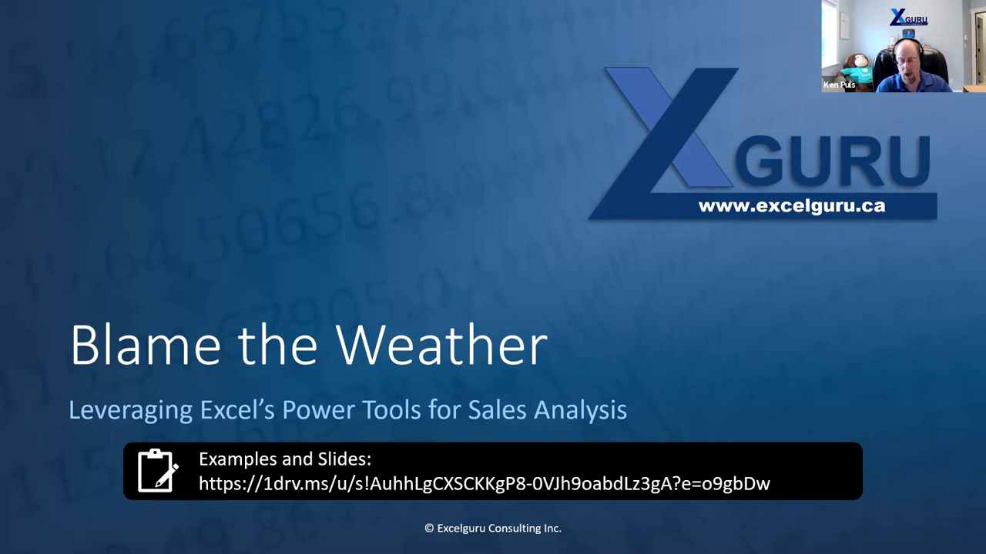
key(Right)
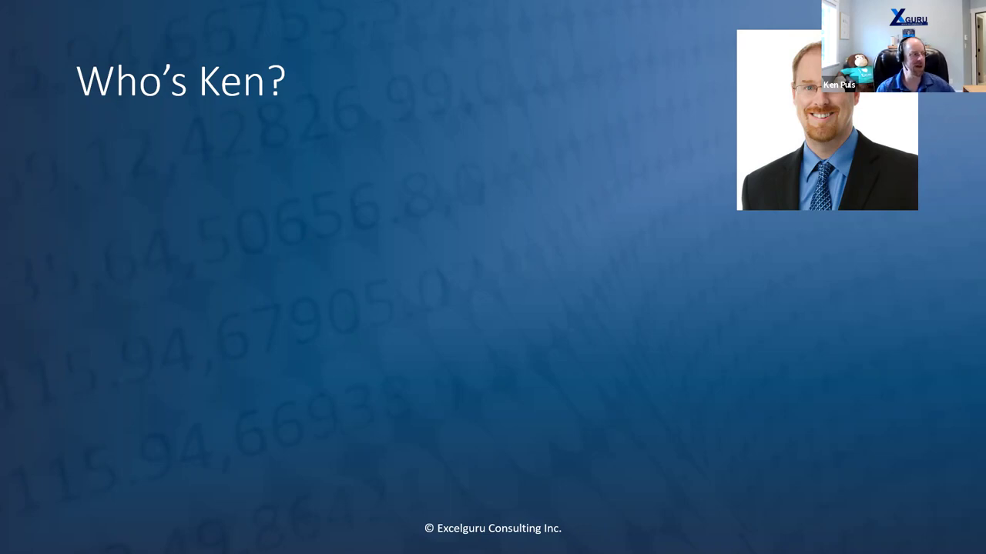
Step: Reveal the credentials, Excelguru.ca, founding partner, MVP and author bullets, then reach About Monkey Tools
key(Right)
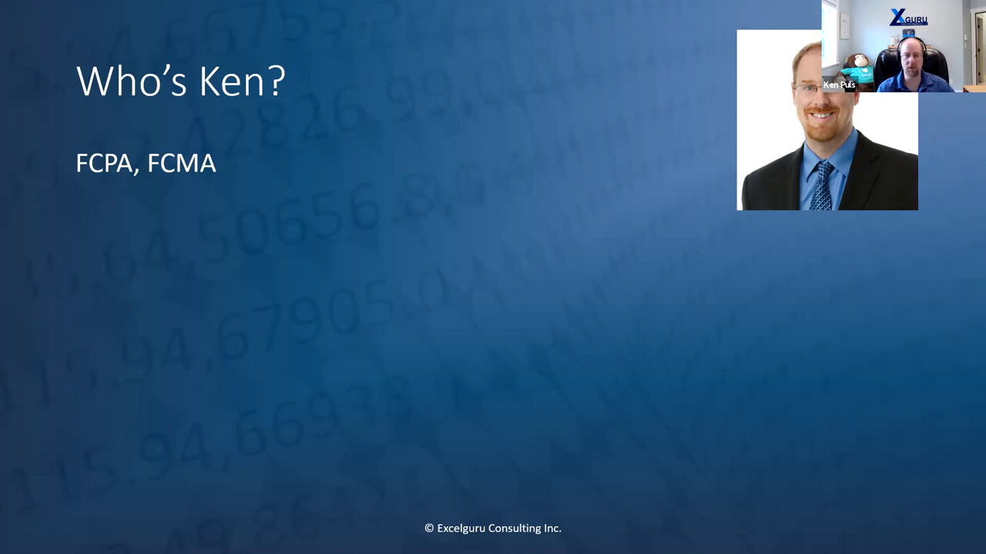
key(Right)
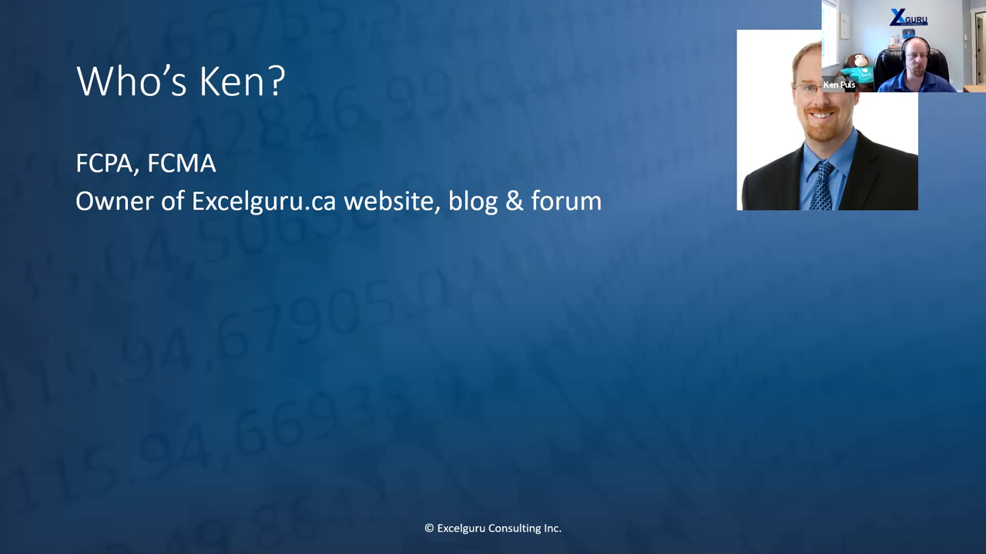
key(Right)
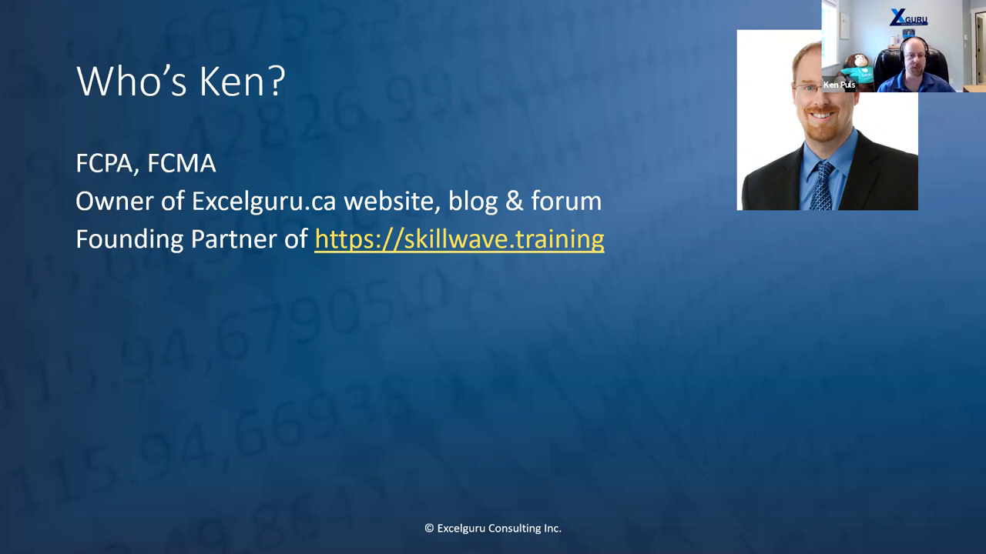
key(Right)
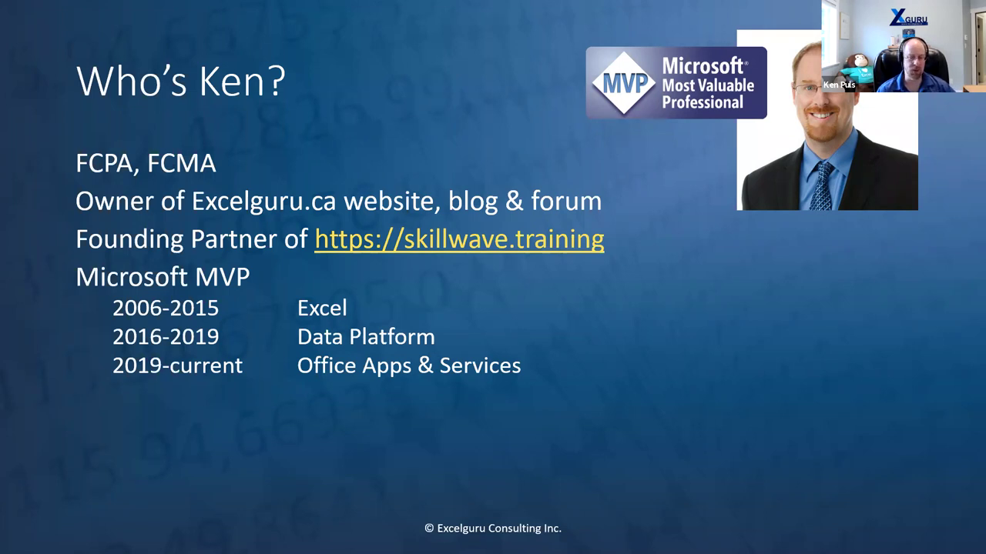
key(Right)
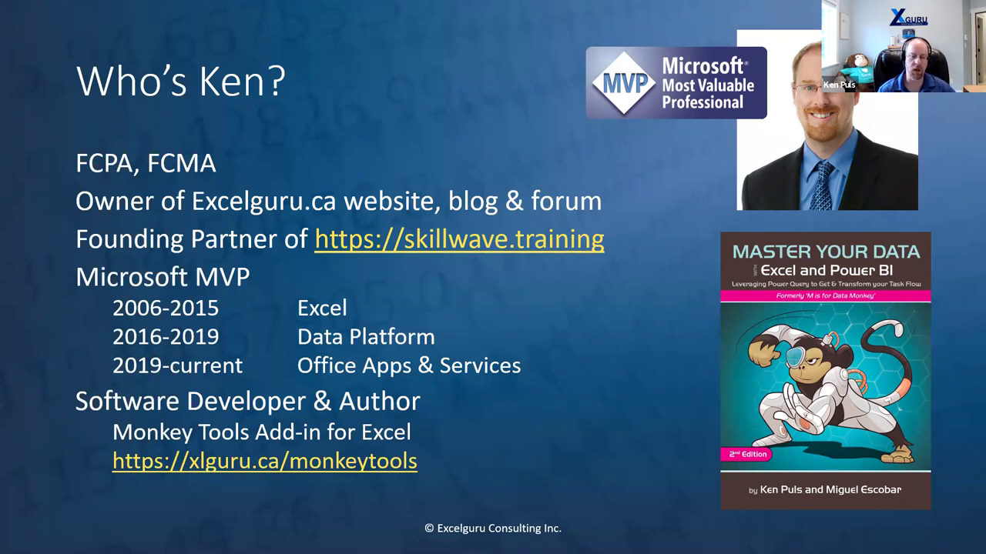
key(Right)
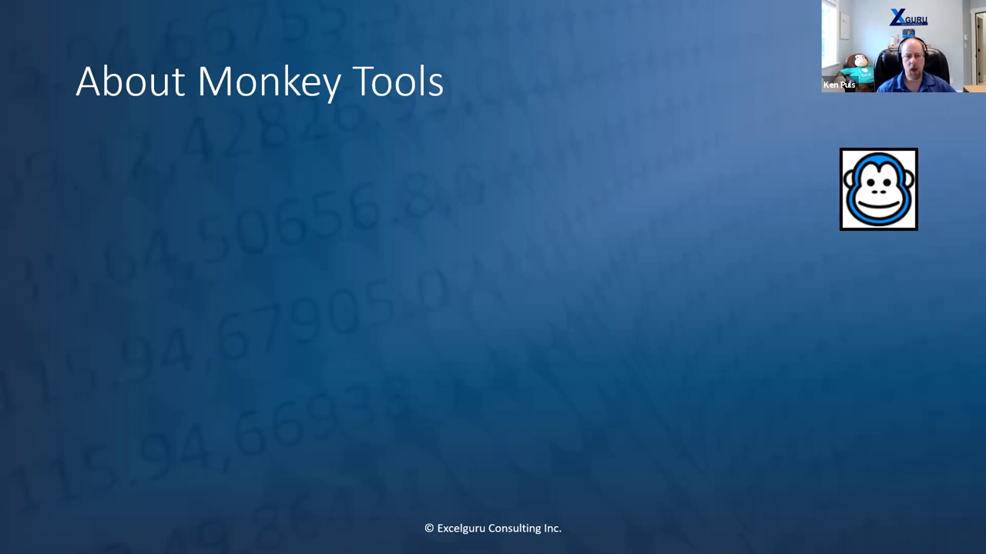
Step: Reveal the Target Audience and Pricing Model points, then advance to the Case Background slide
key(Right)
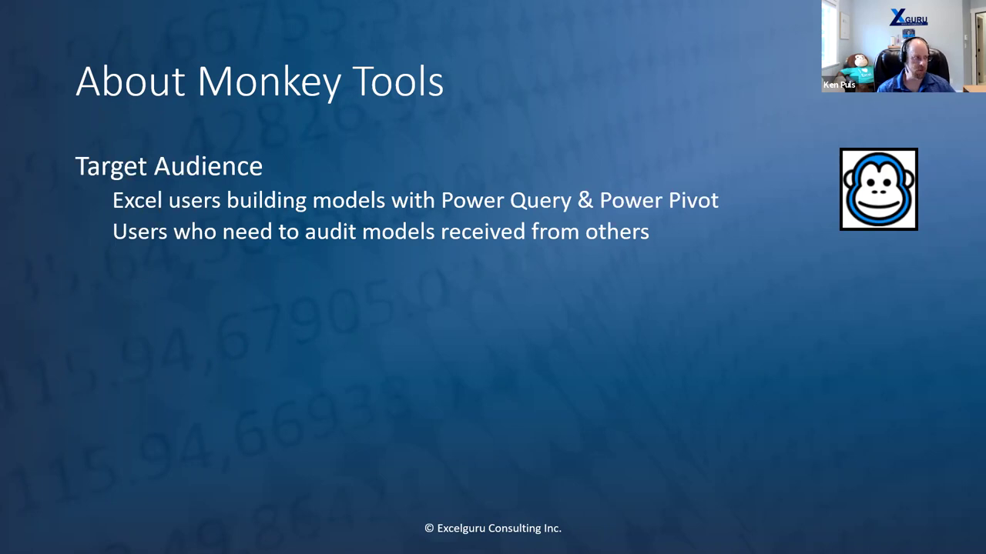
key(Right)
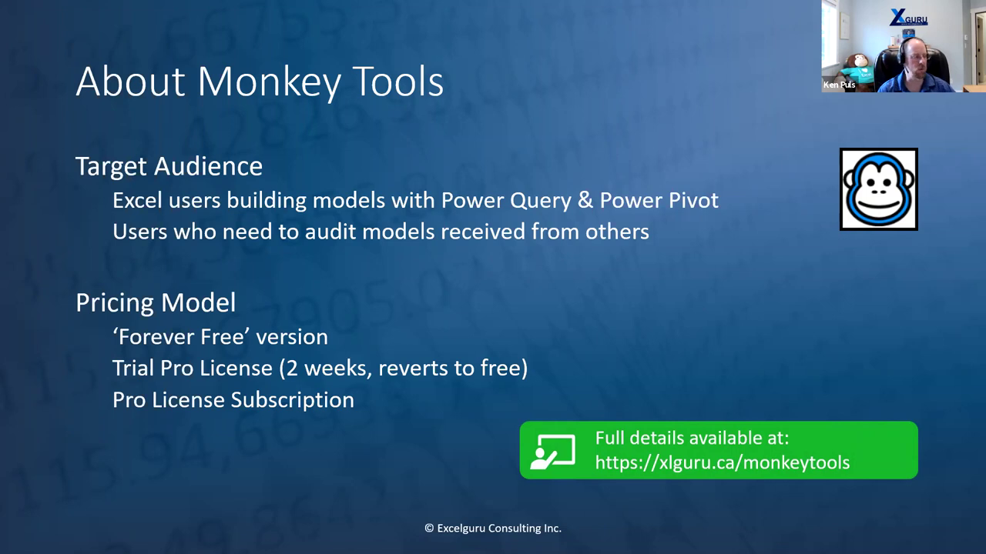
key(Right)
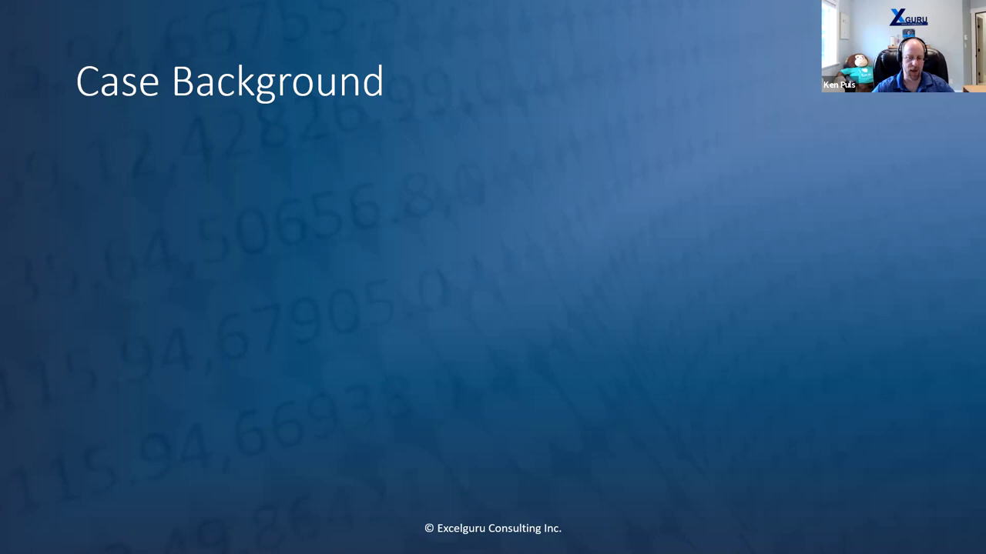
Step: Reveal The Question, the $37k August sales graphic, Our Answer and the proof-challenge lines
key(Right)
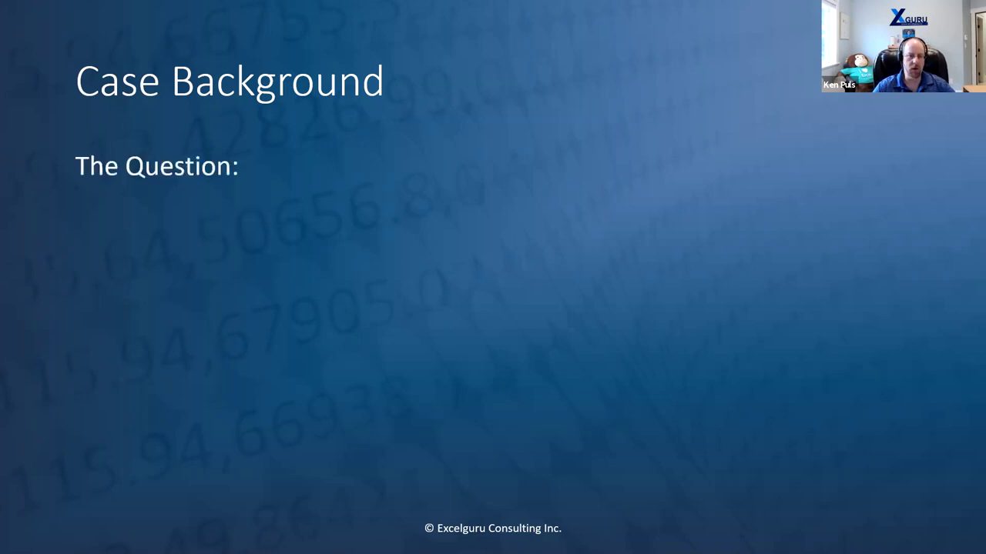
key(Right)
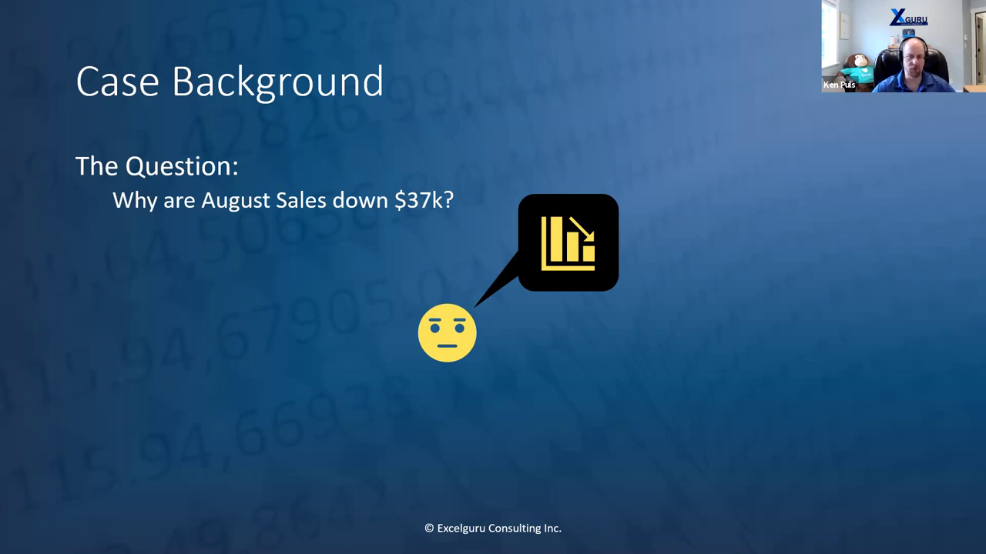
key(Right)
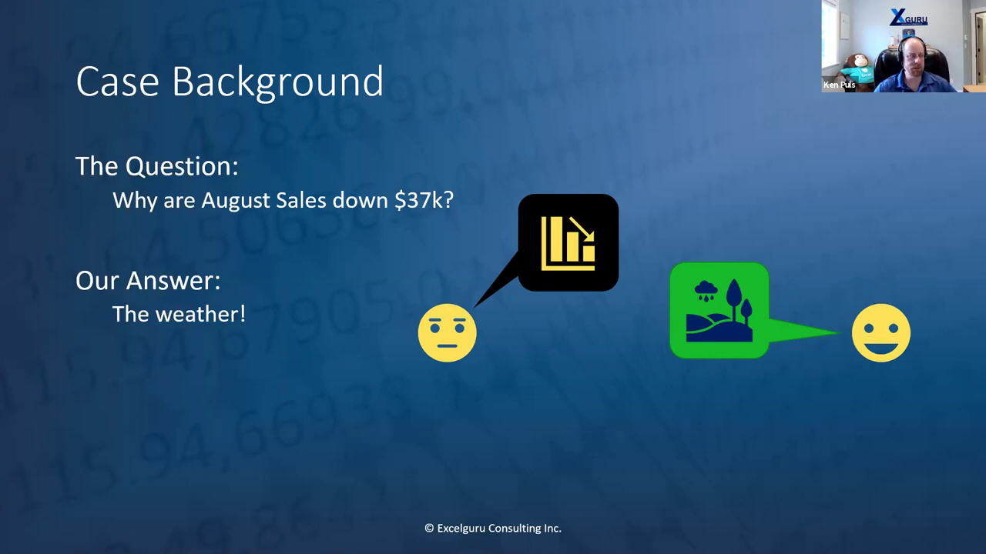
key(Right)
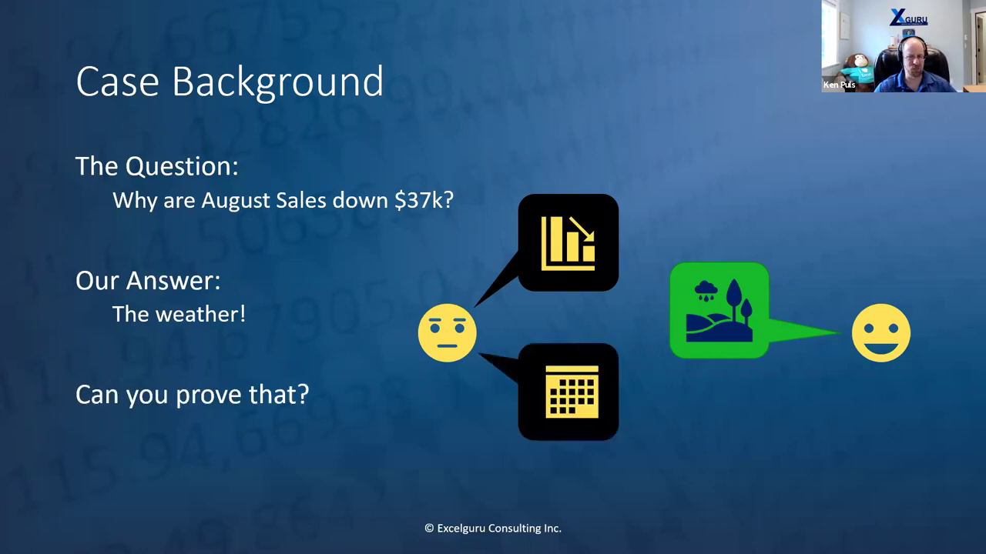
key(Right)
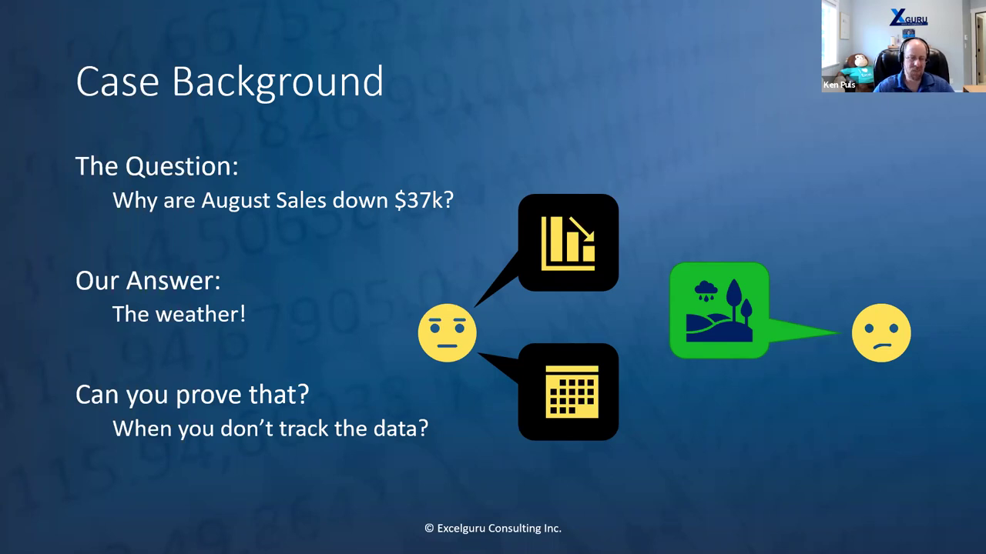
Step: Reveal 'When your data is a mess', show It's Demo Time!, and switch to the Excel workbook
key(Right)
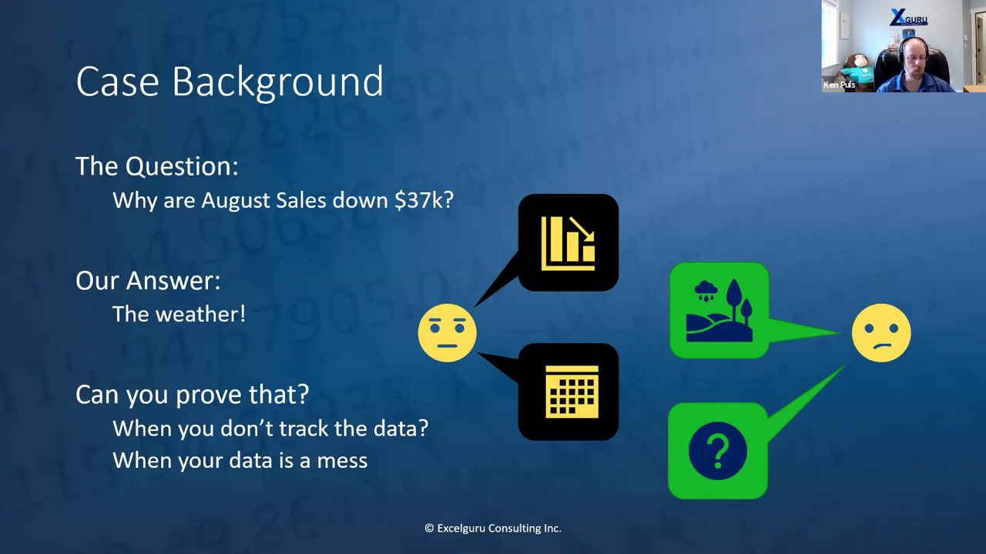
key(Right)
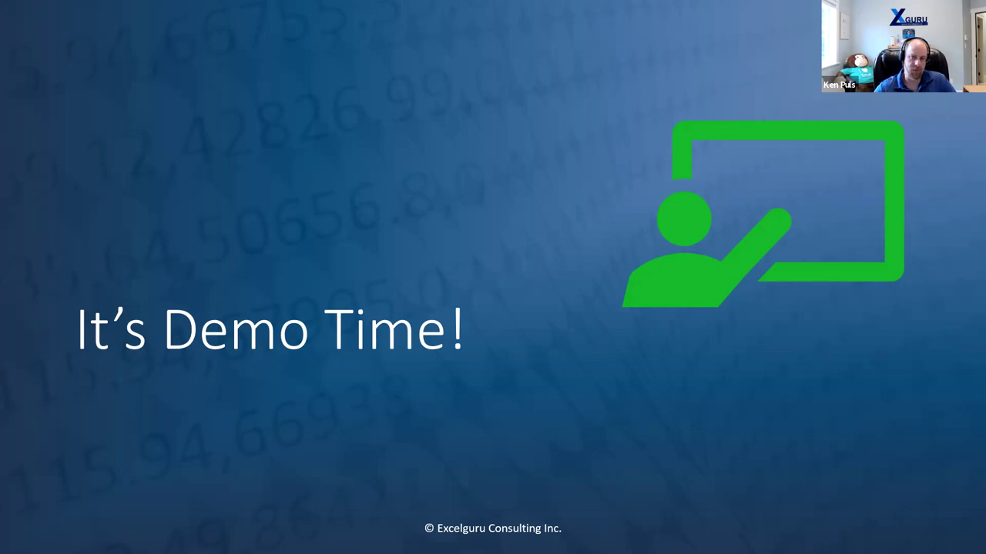
key(alt+Tab)
key(alt+Tab)
key(alt+Tab)
key(alt+Tab)
key(alt+Tab)
key(alt+Tab)
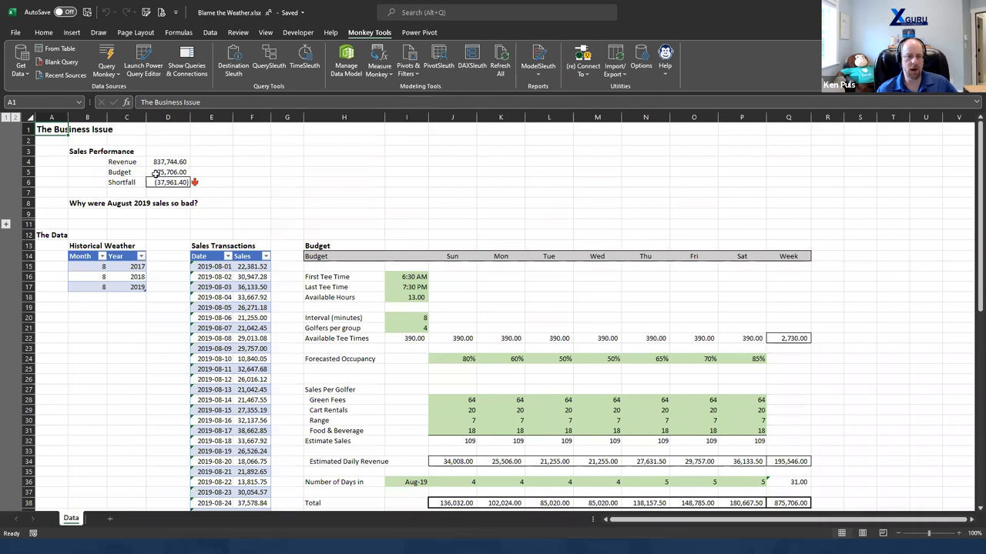
click(177, 162)
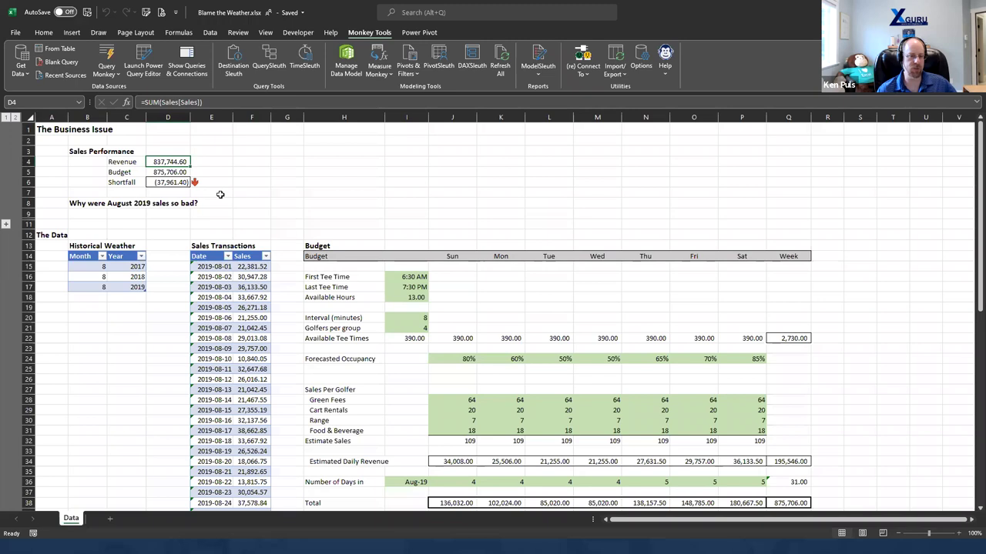
click(184, 173)
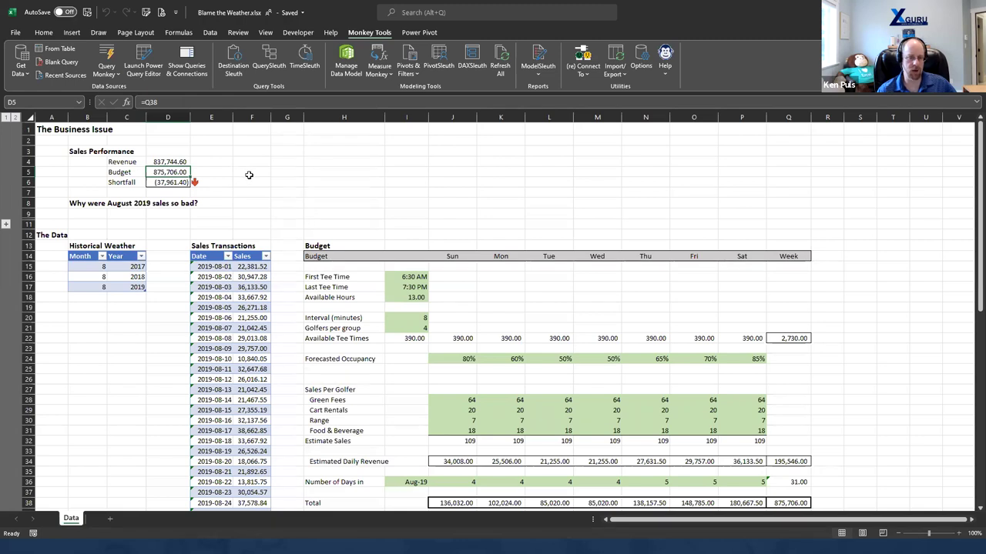
click(176, 183)
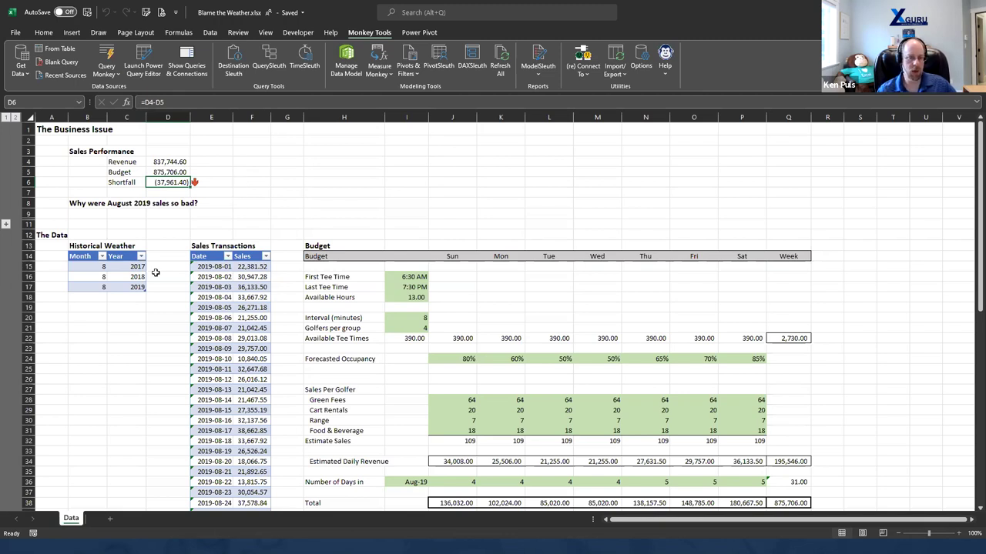
click(90, 258)
drag(91, 258, 137, 287)
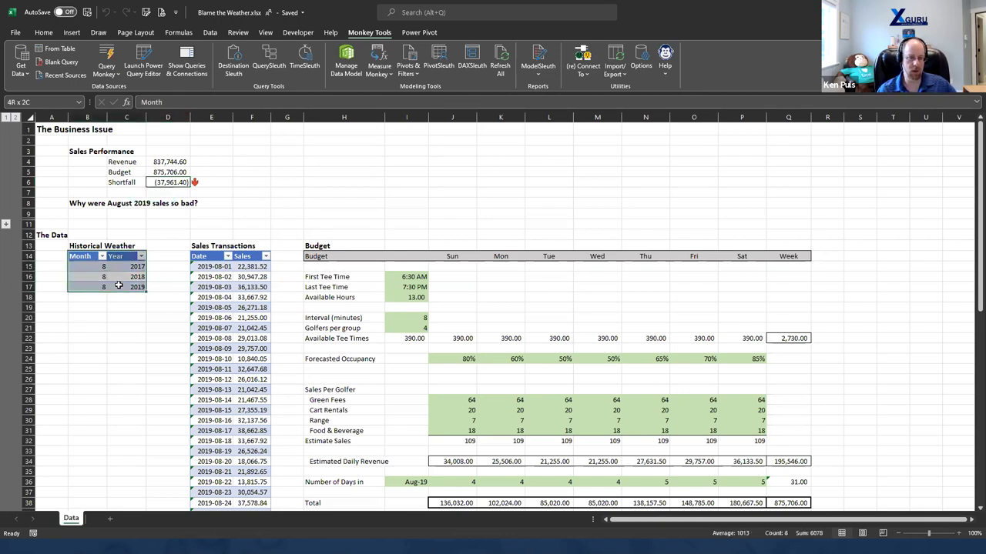
drag(207, 260, 248, 484)
click(225, 333)
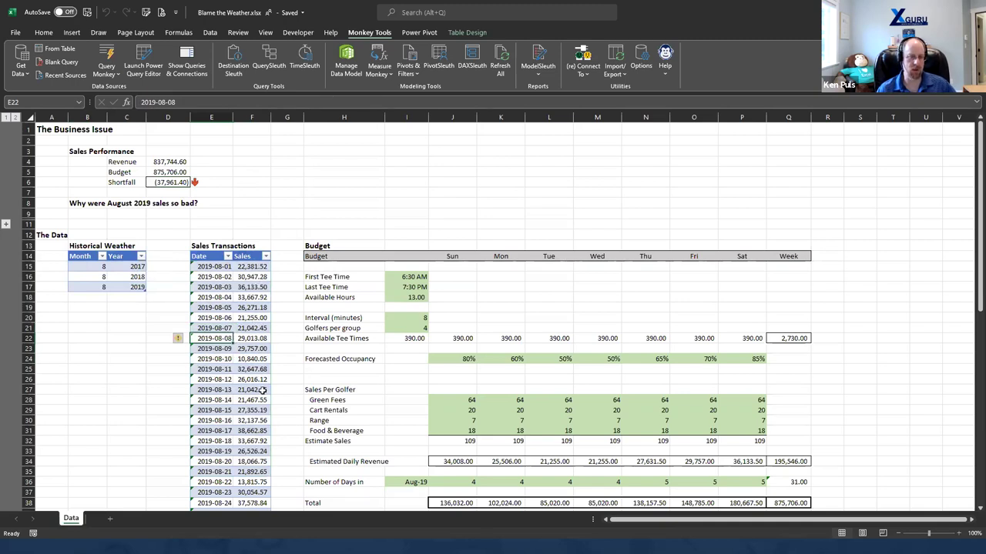
scroll(553, 359, down, 1)
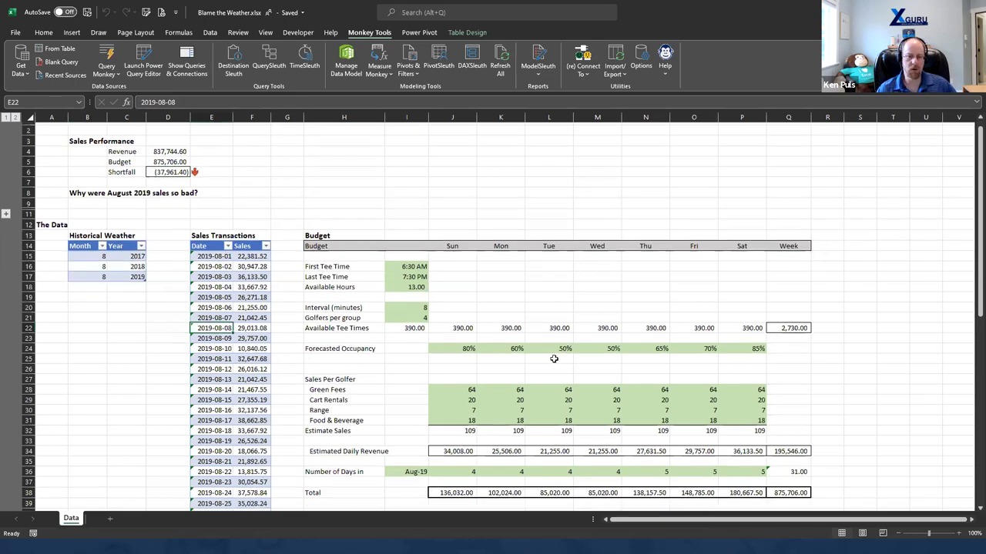
scroll(554, 359, down, 1)
drag(315, 225, 809, 473)
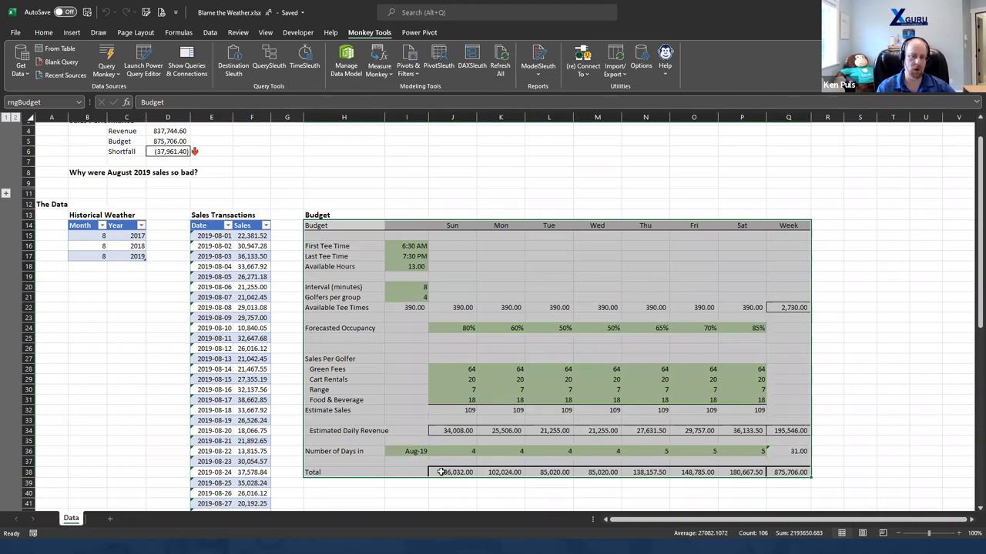
click(415, 297)
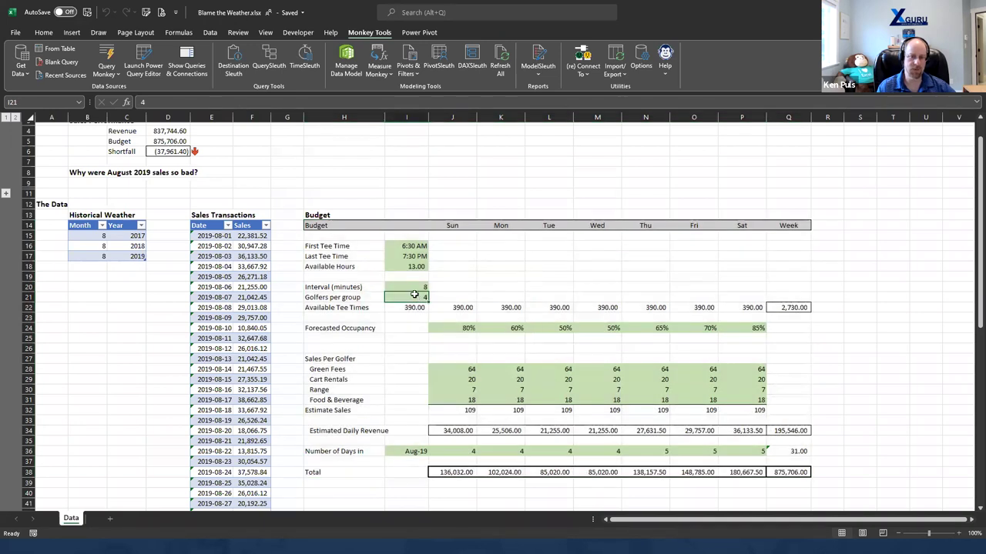
click(415, 286)
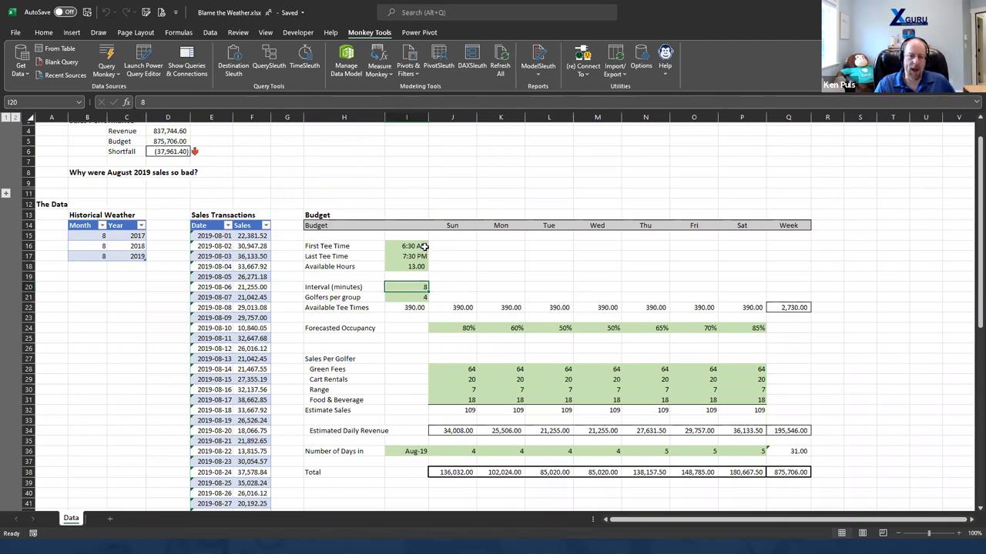
drag(423, 246, 456, 258)
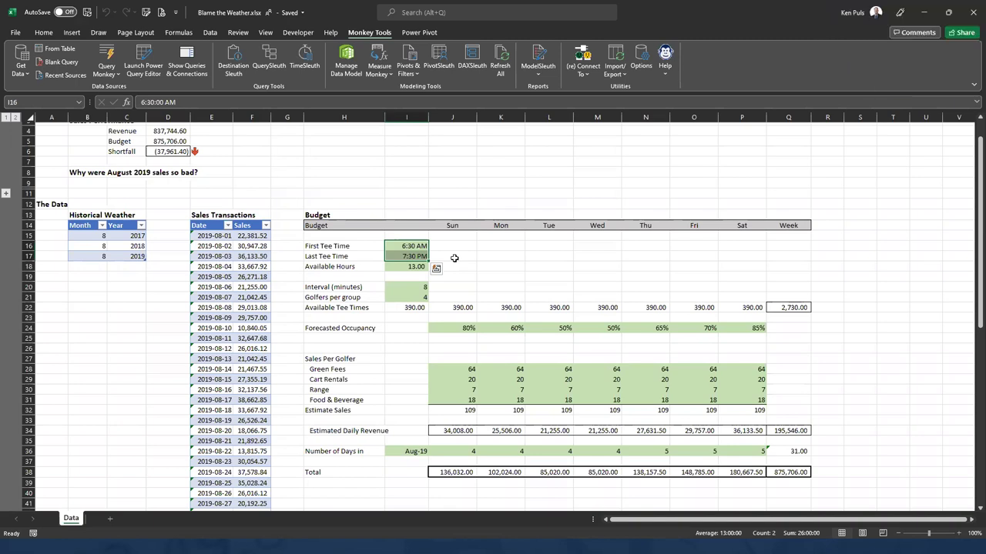
click(415, 244)
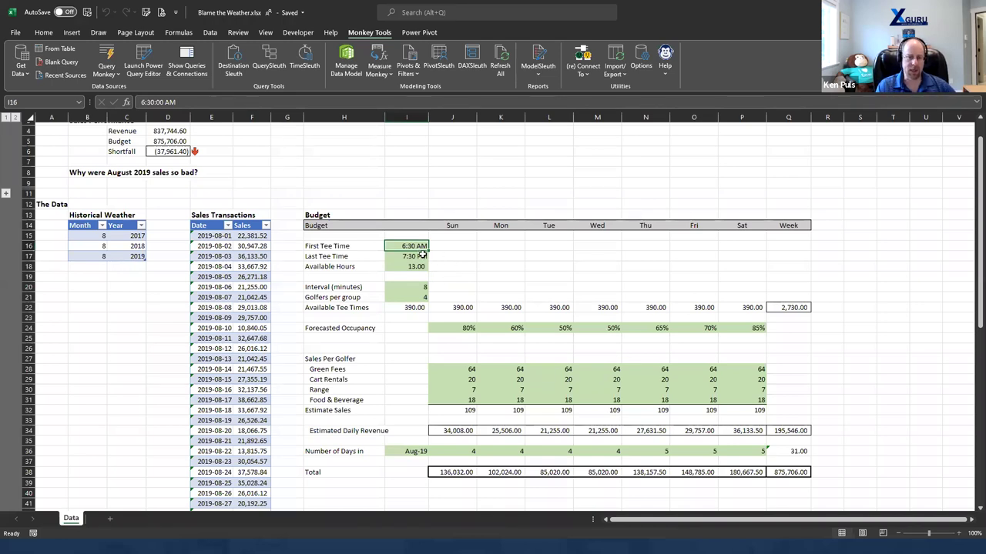
click(422, 267)
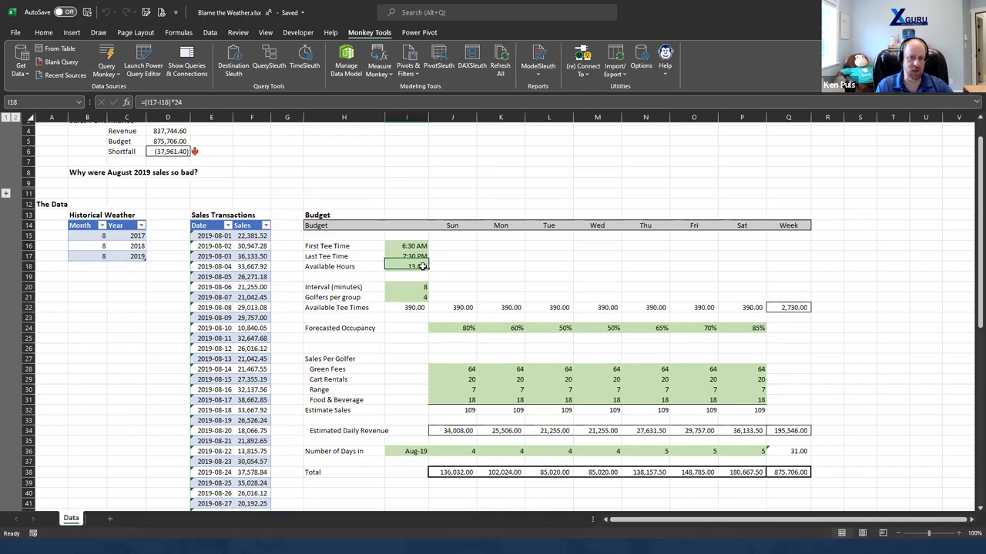
click(407, 308)
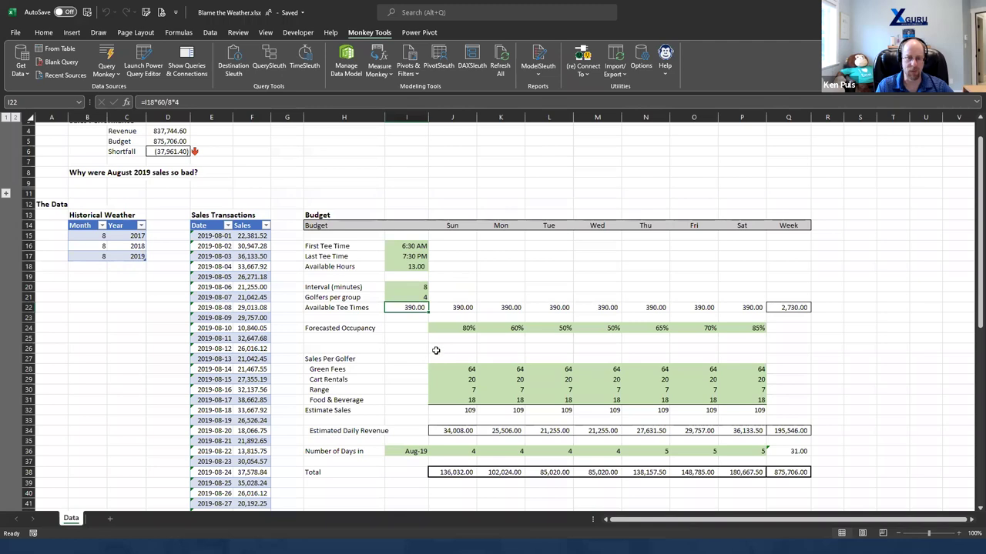
drag(444, 332, 744, 327)
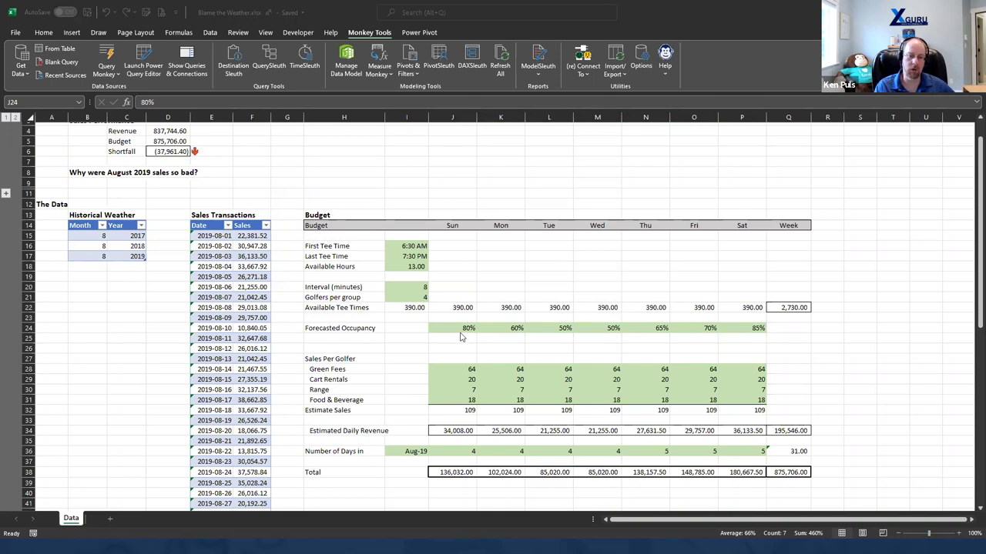
key(alt+Tab)
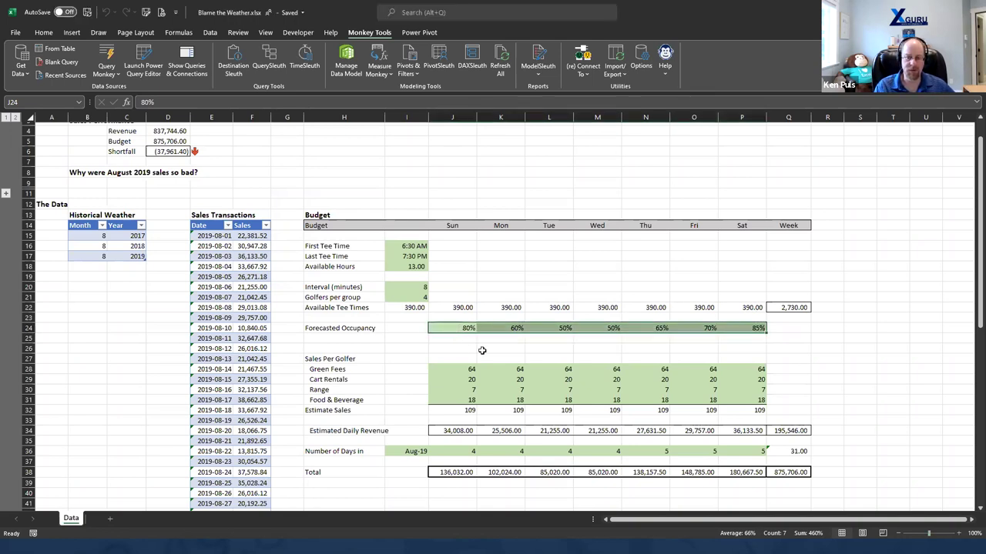
drag(562, 328, 612, 329)
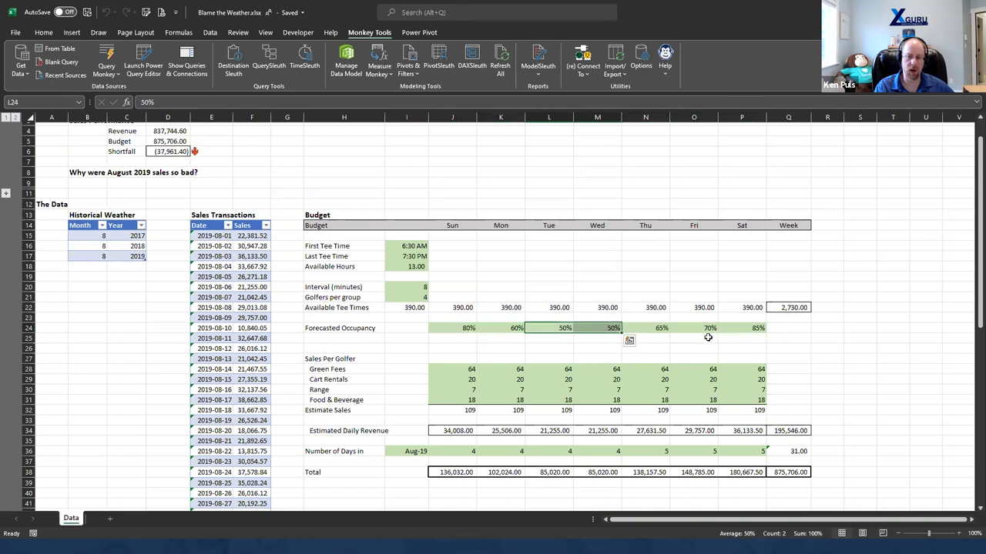
click(736, 328)
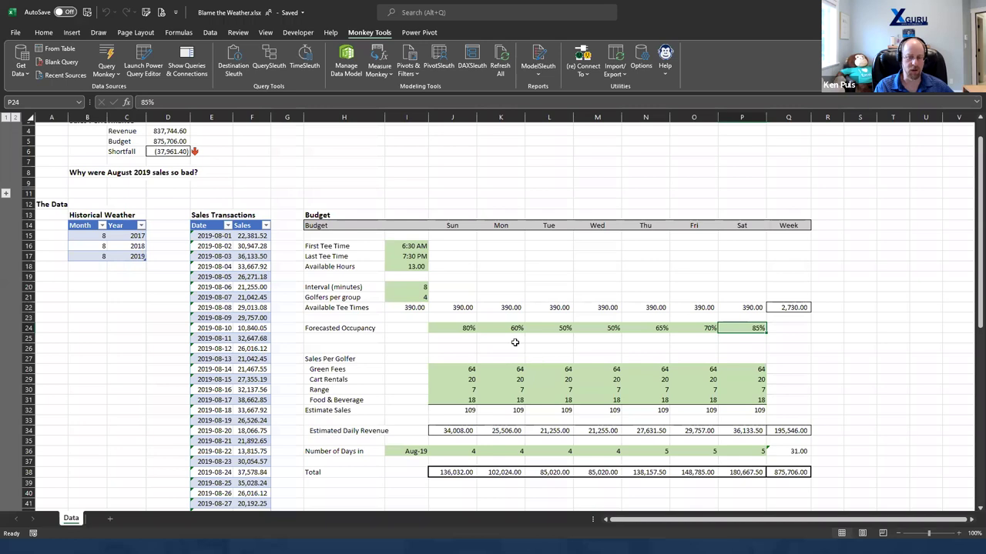
drag(445, 430, 733, 431)
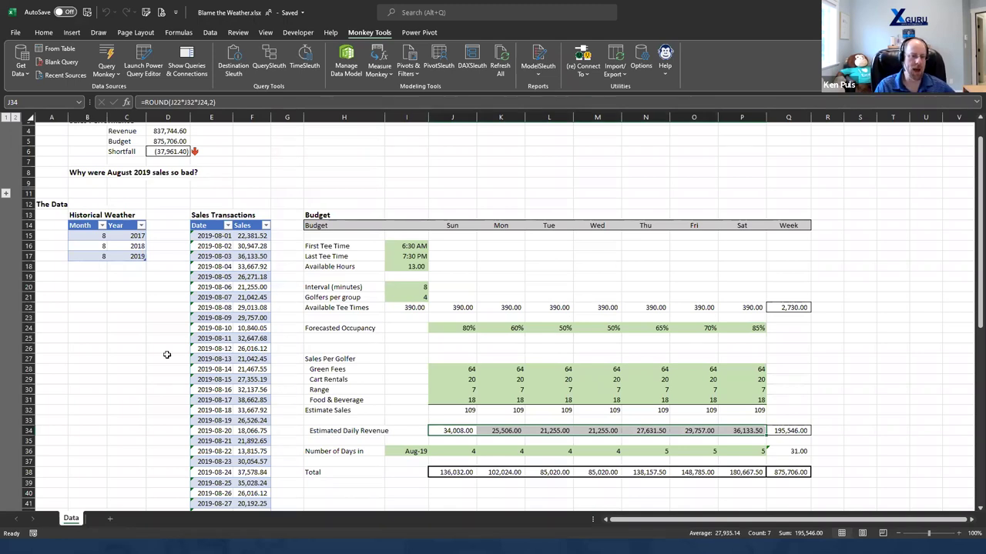
drag(80, 234, 115, 258)
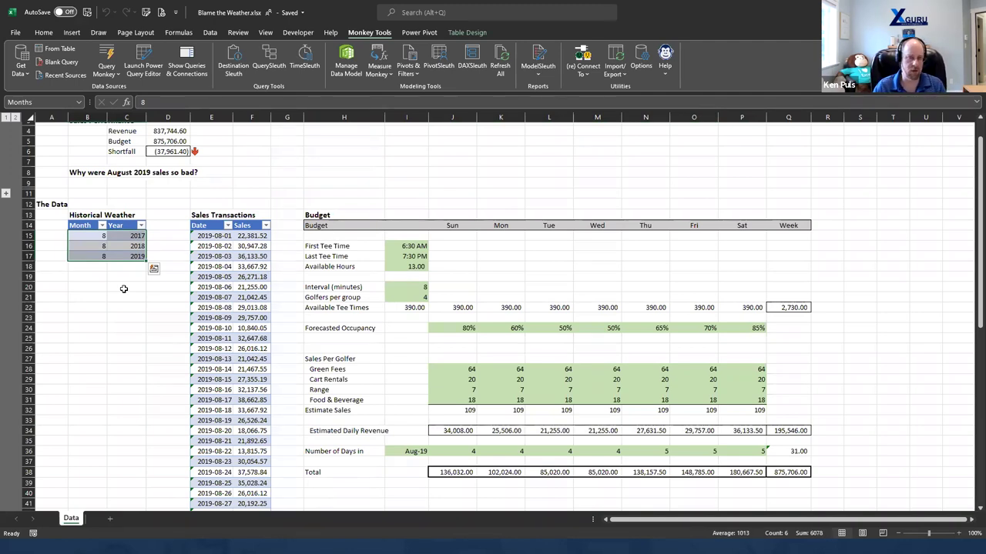
scroll(295, 331, up, 1)
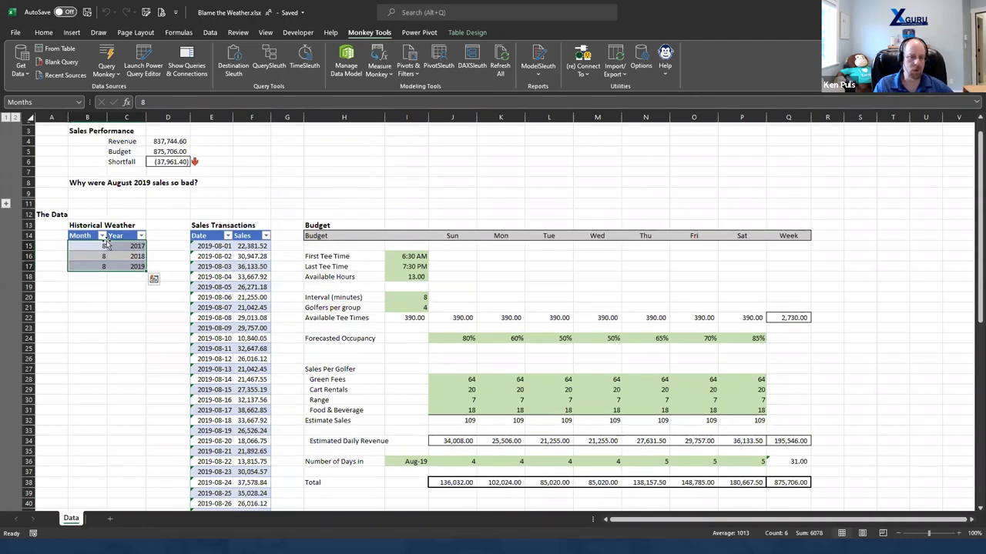
drag(322, 237, 797, 482)
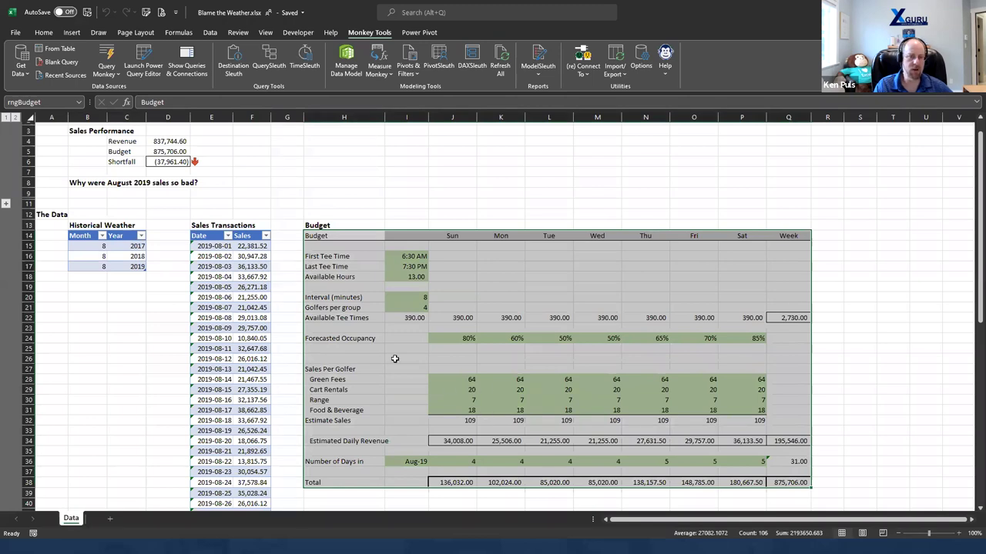
click(47, 103)
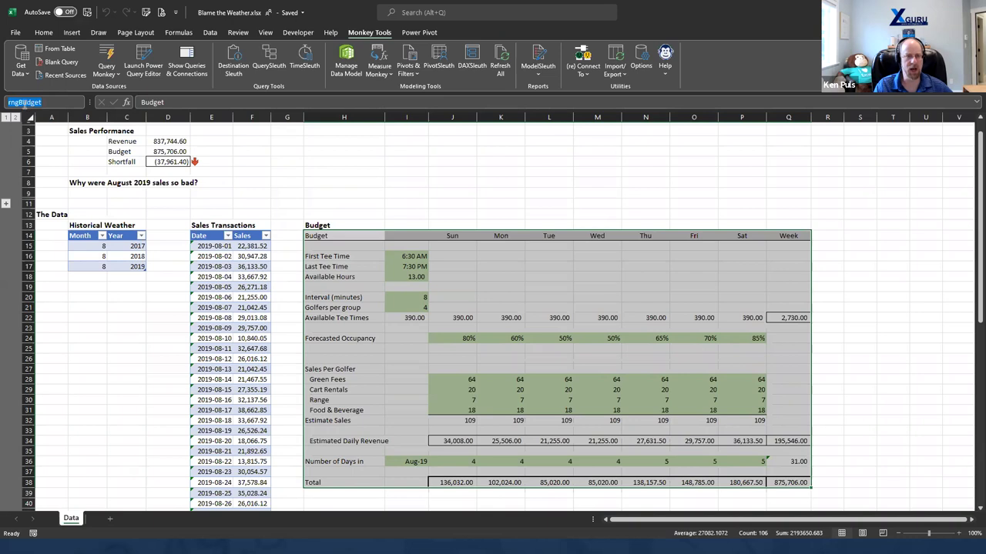
click(452, 203)
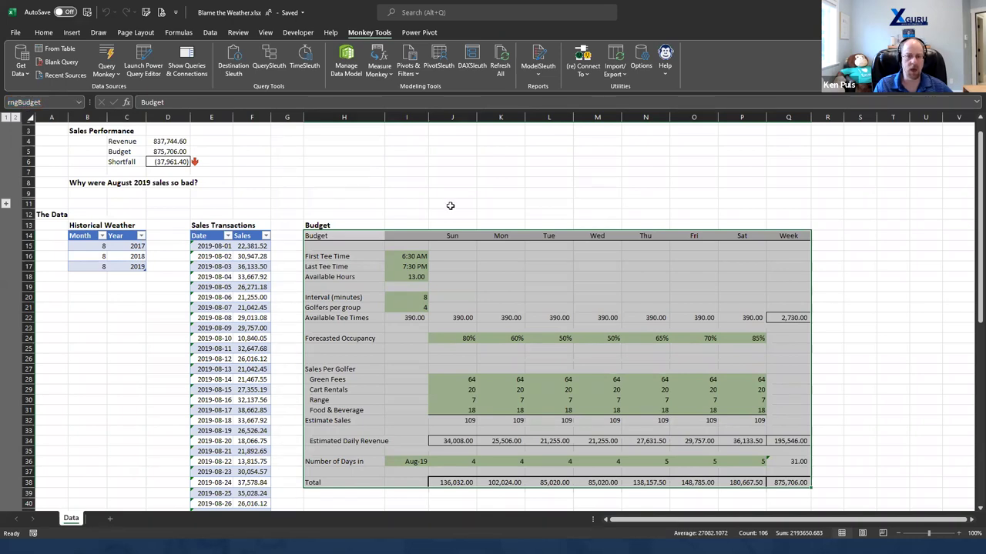
click(77, 106)
click(46, 117)
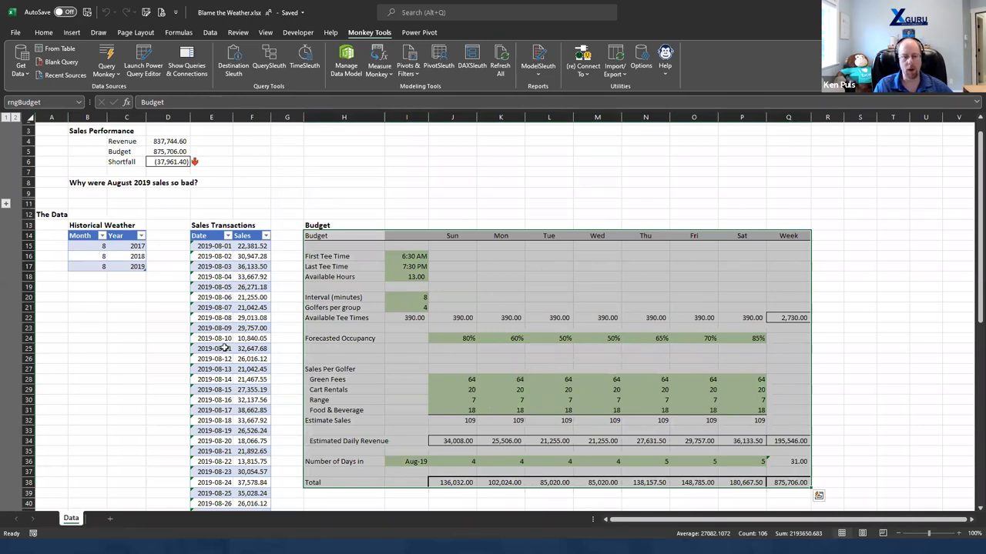
scroll(222, 344, up, 1)
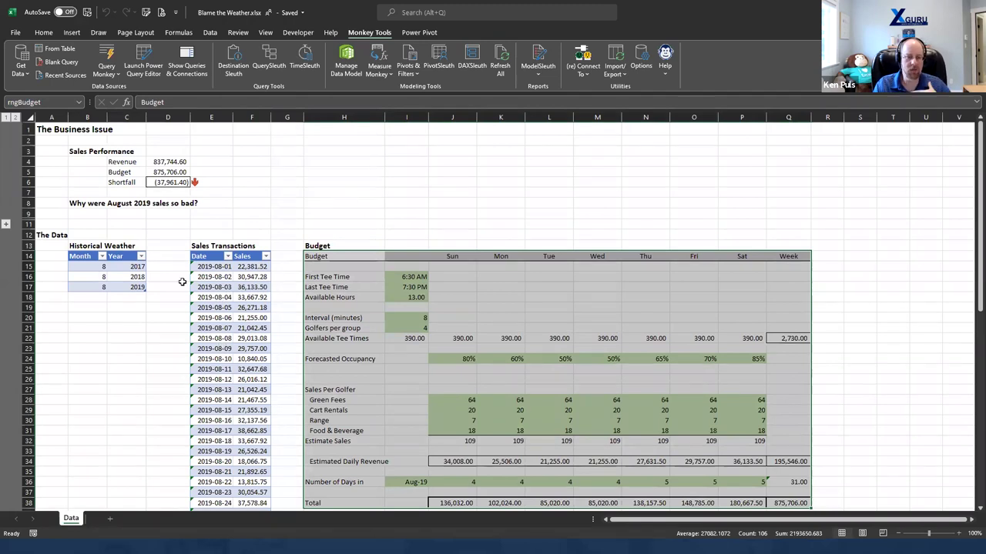
Step: Check cell options on the Historical Weather and Sales tables, then open Monkey Tools' Query Monkey list
right_click(121, 277)
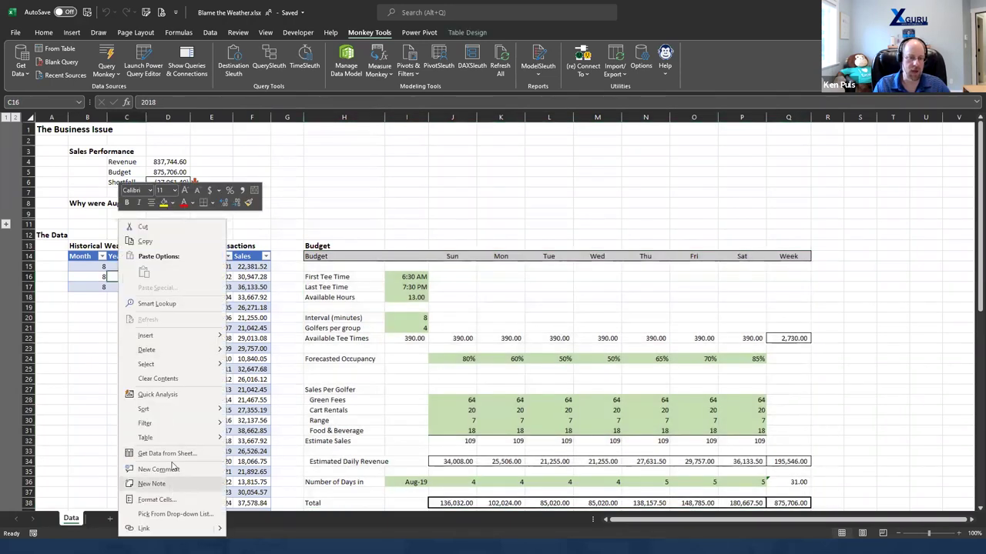
click(262, 271)
right_click(261, 271)
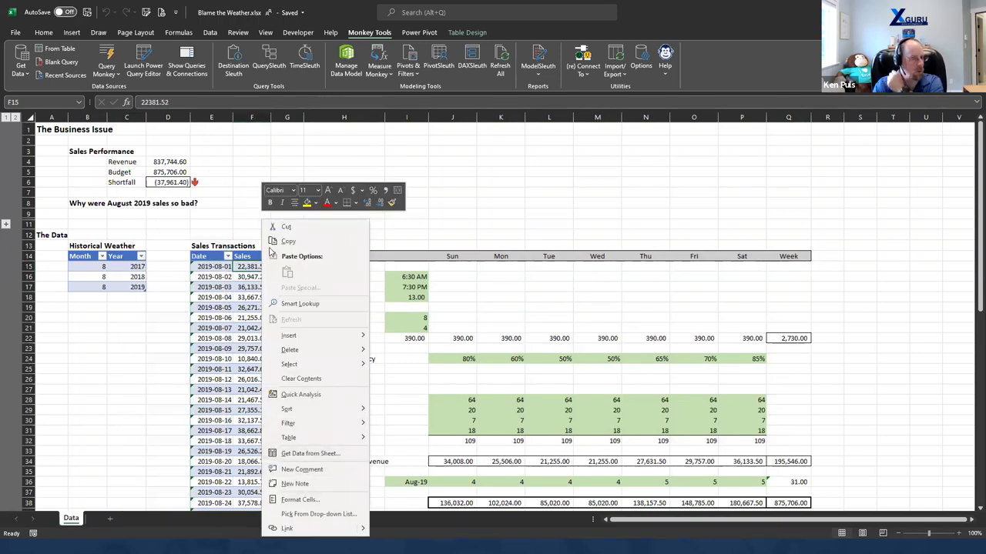
key(Escape)
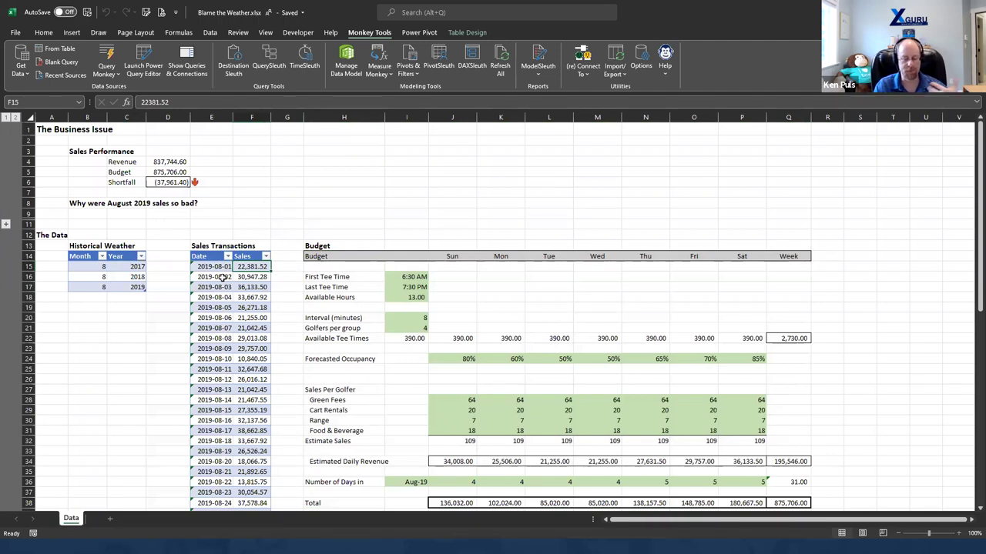
click(104, 79)
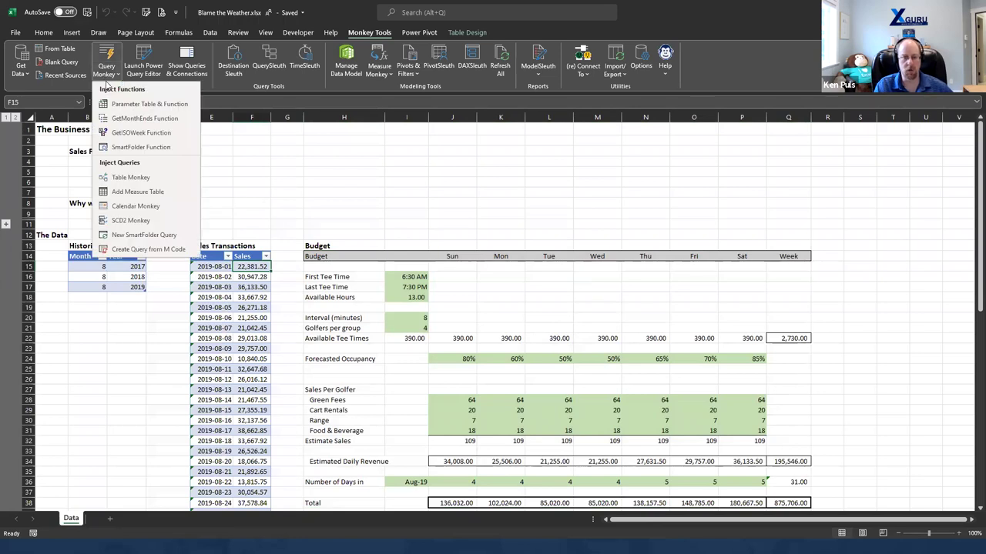
Step: Start Table Monkey and lower the staging layers of the Months, Sales and rngBudget queries to zero
click(165, 181)
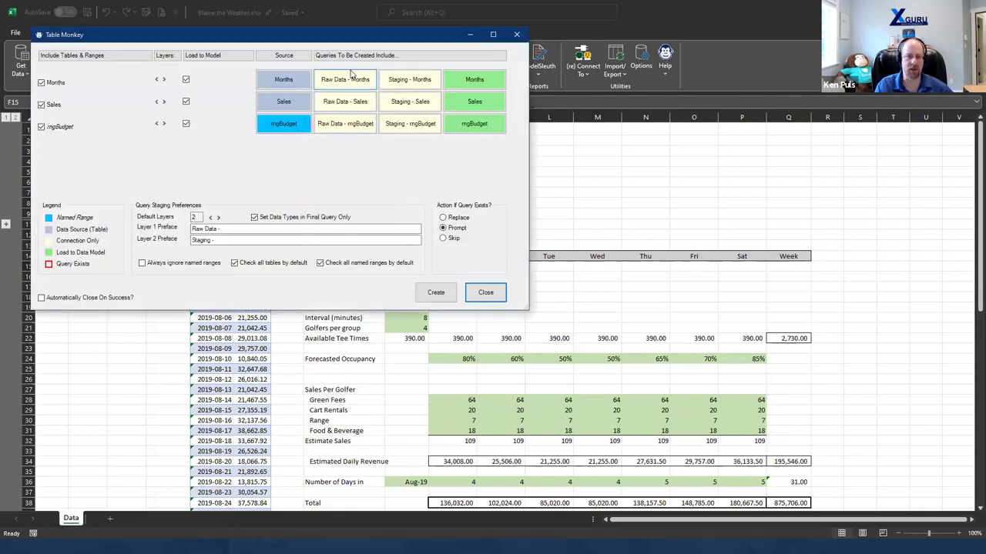
drag(355, 40, 599, 153)
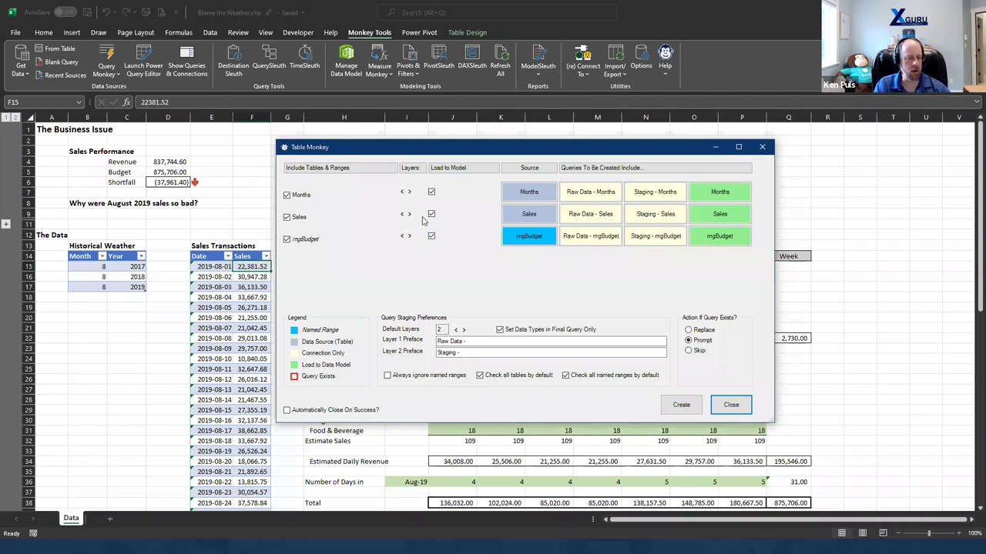
click(401, 192)
click(401, 192)
click(401, 214)
click(401, 214)
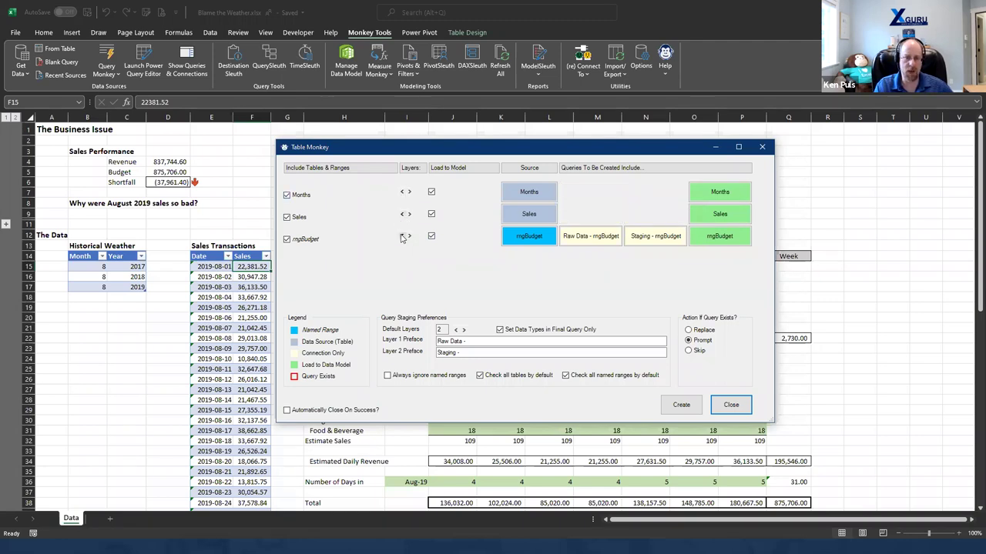
click(401, 236)
click(401, 236)
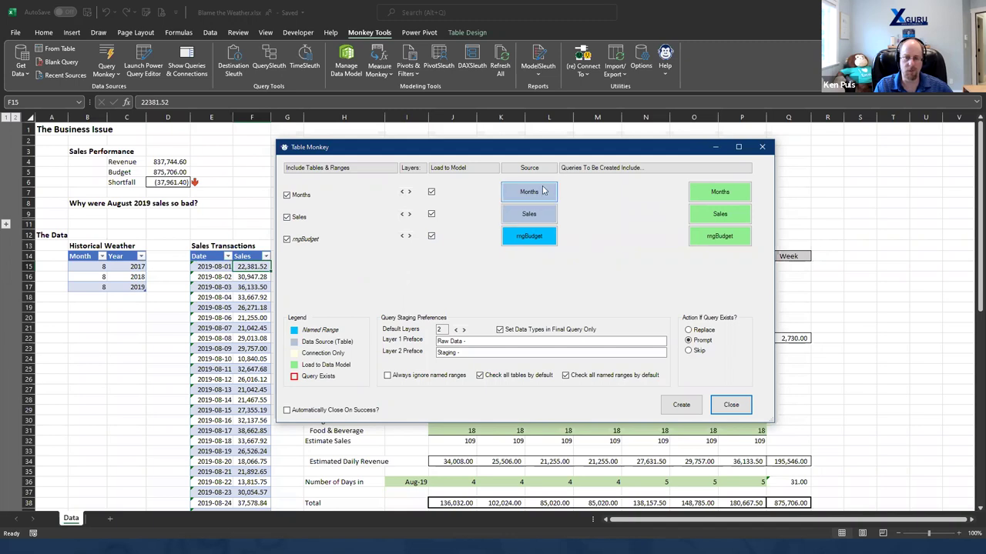
Step: Rename the rngBudget query to Budget and the Months query to Weather
double_click(725, 239)
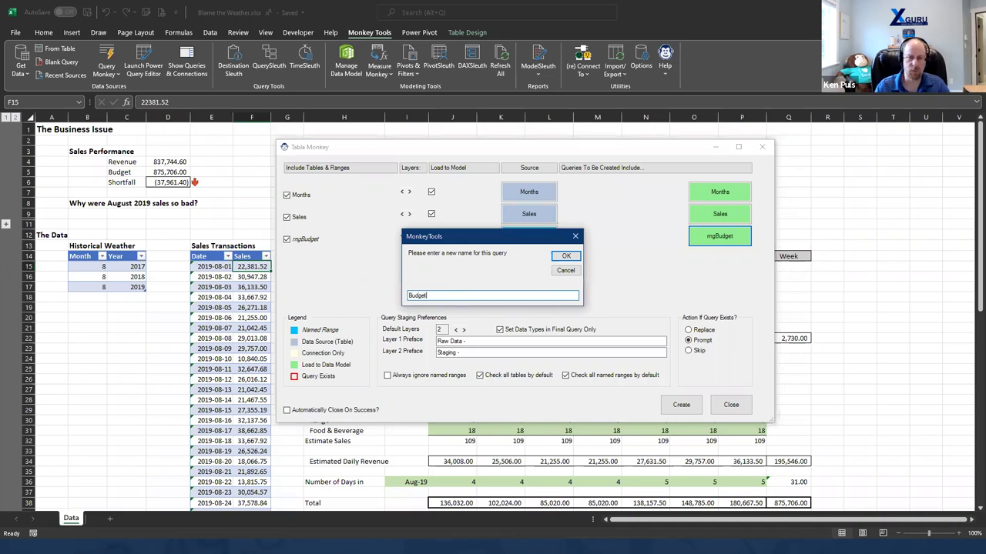
click(564, 256)
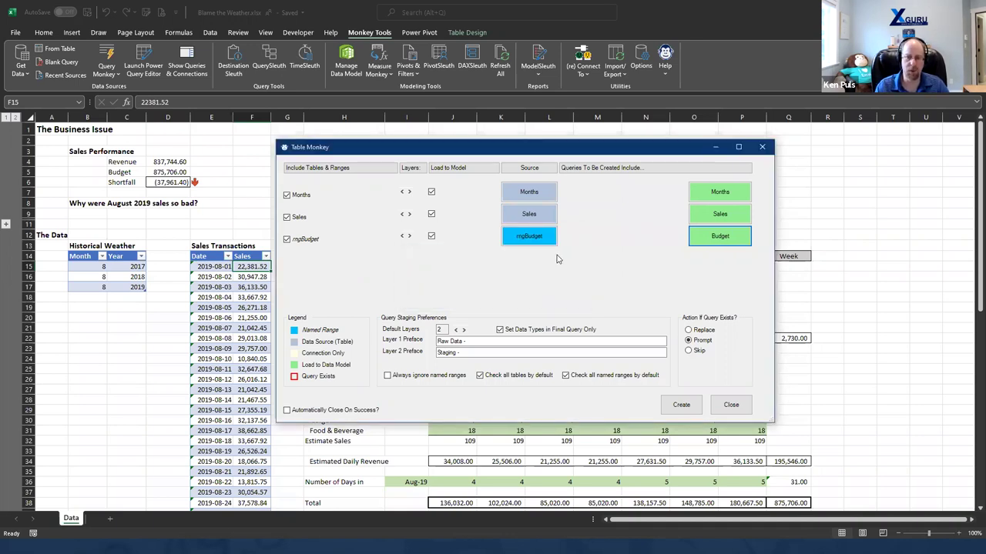
double_click(724, 197)
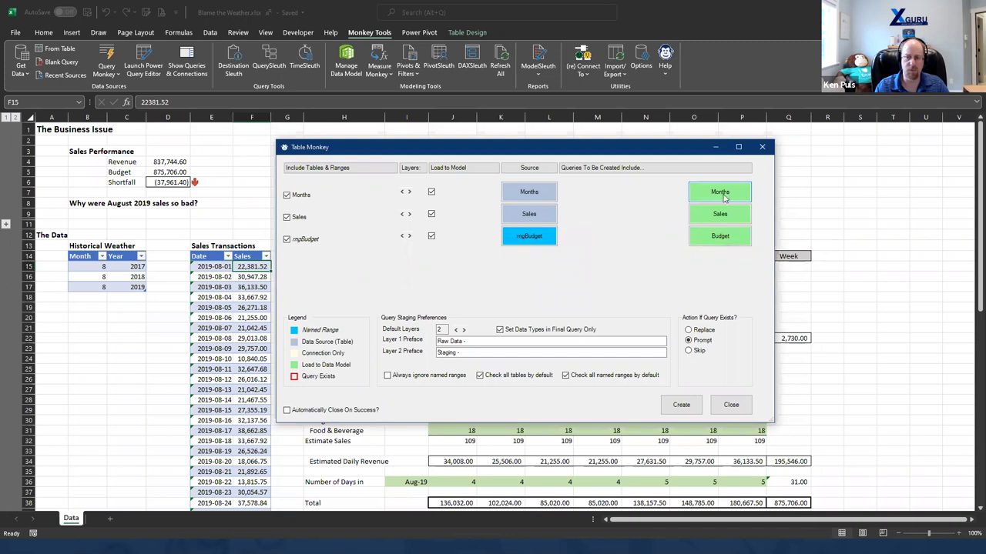
text(Weather)
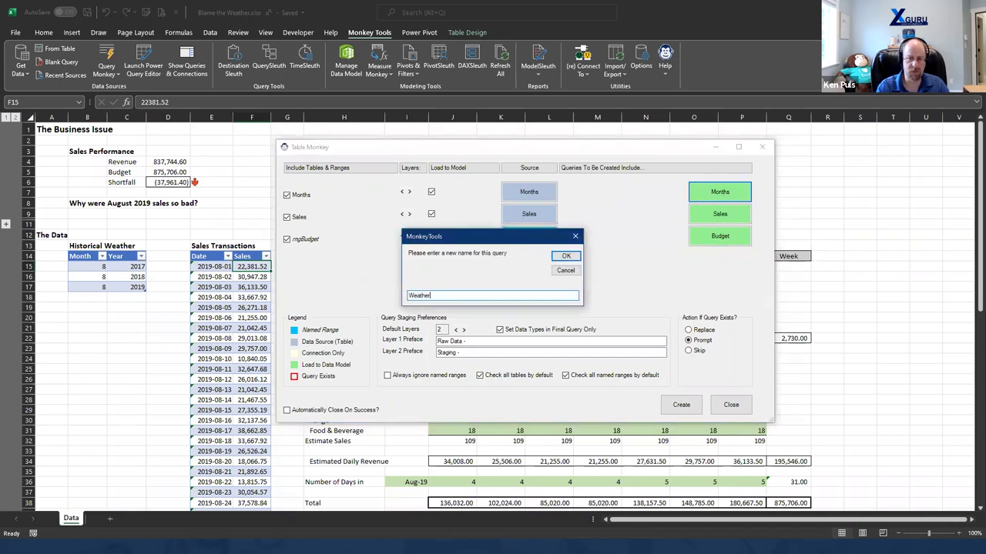
click(554, 258)
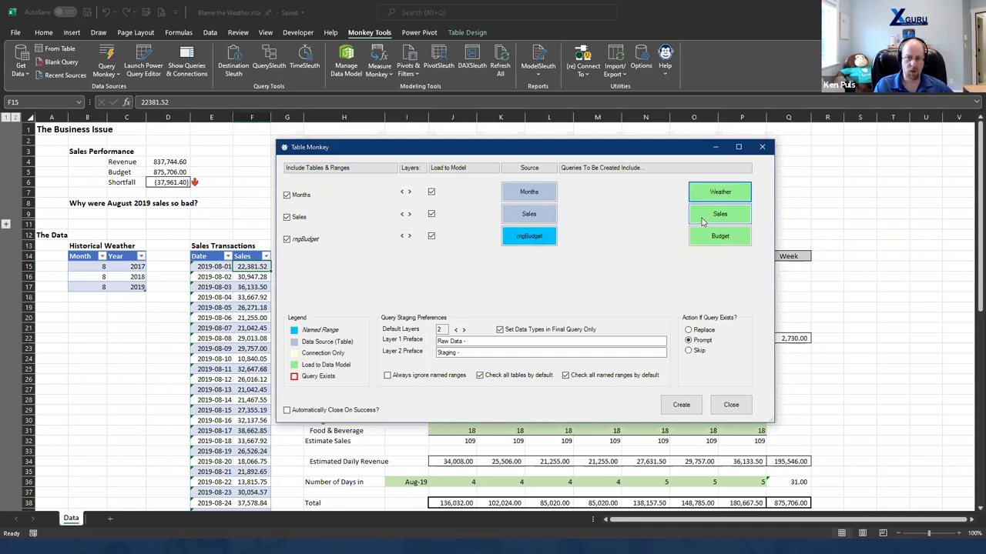
Step: Untick Load to Model for Sales and Budget, then create the three queries
click(431, 215)
click(431, 235)
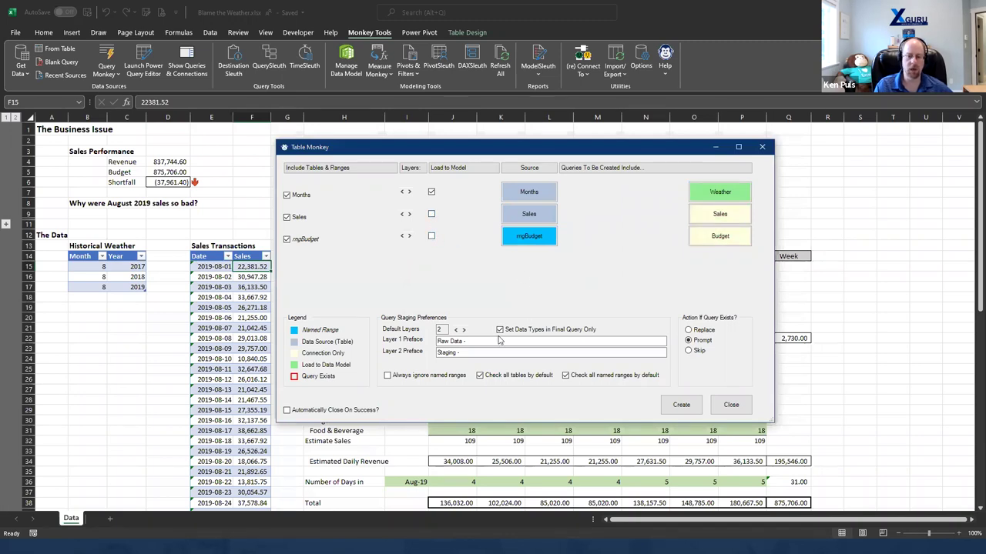
drag(551, 151, 419, 126)
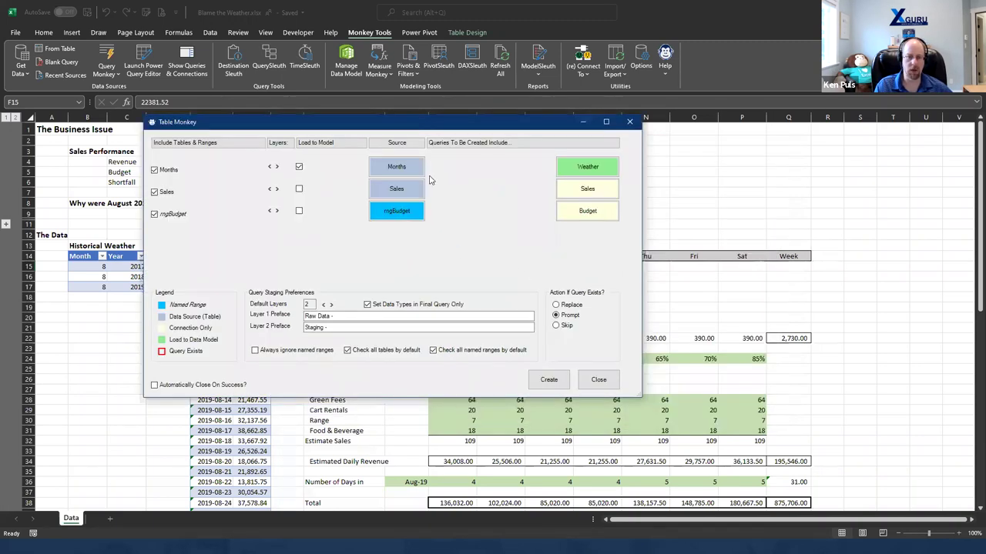
click(549, 381)
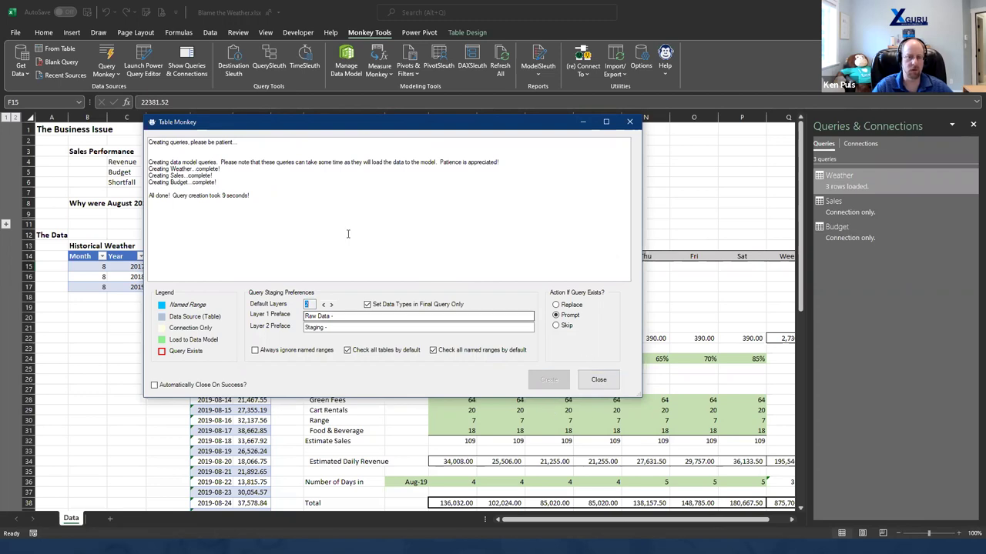
Step: Close the Table Monkey results and open the Budget query in Power Query Editor
click(594, 382)
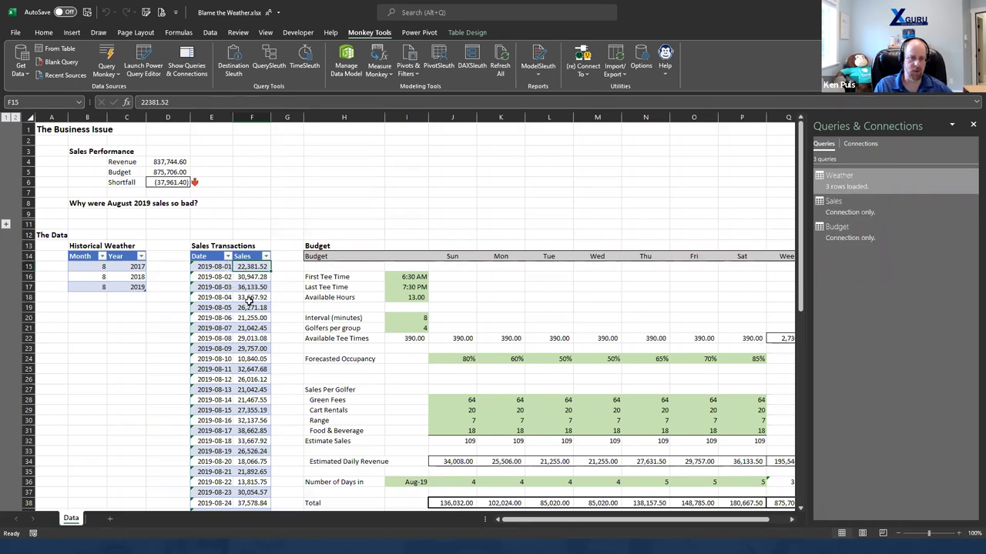
double_click(861, 243)
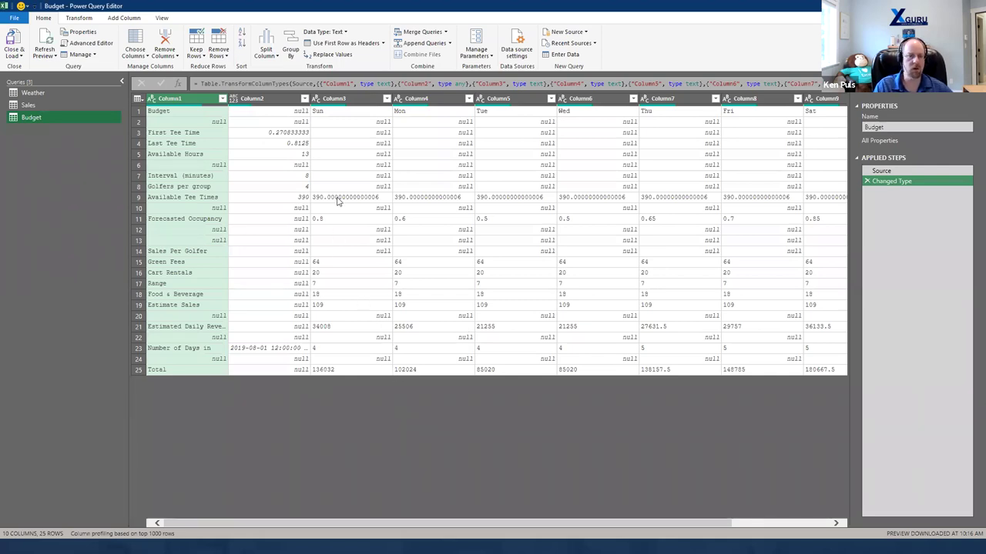
Step: Promote the first row to headers and delete the Column2 and Week columns
click(329, 44)
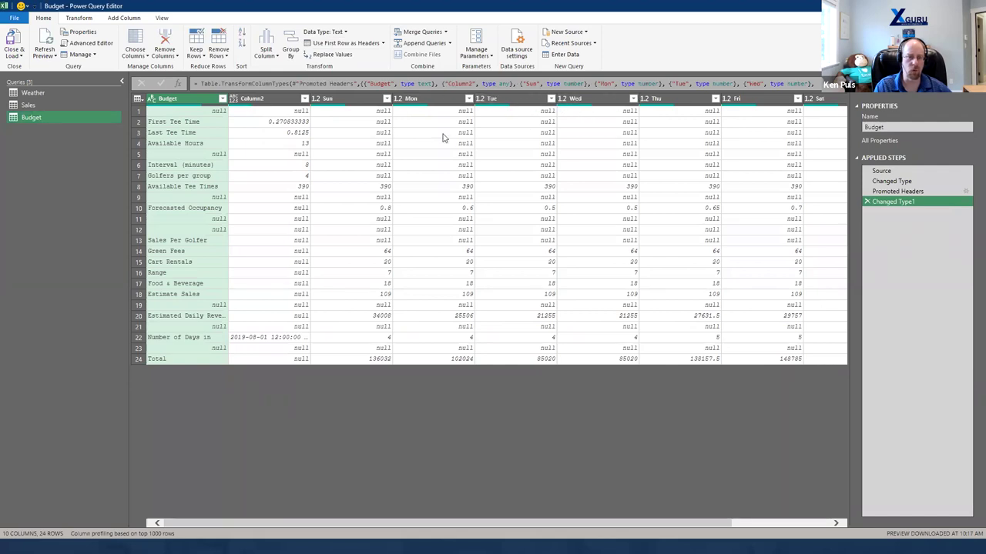
click(278, 105)
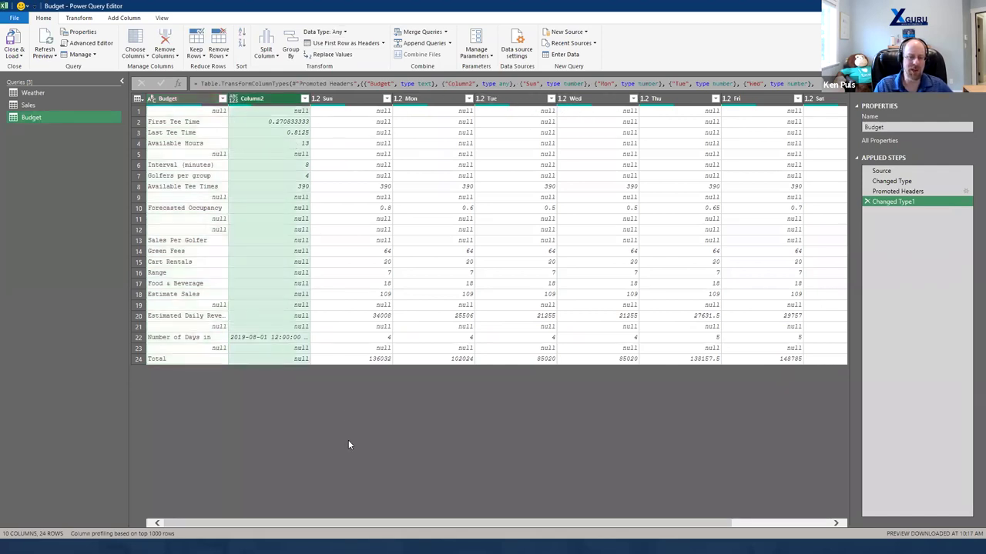
drag(345, 533, 624, 523)
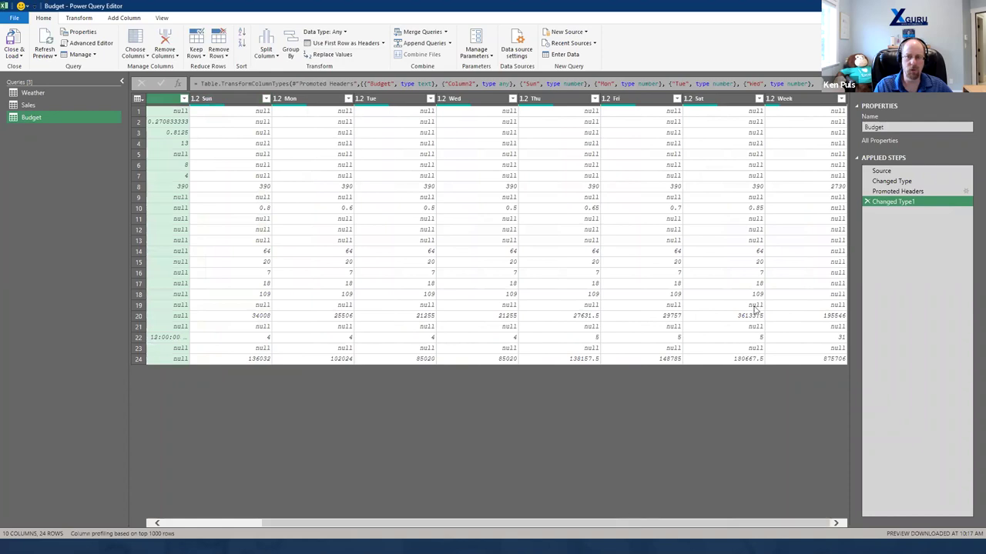
click(779, 98)
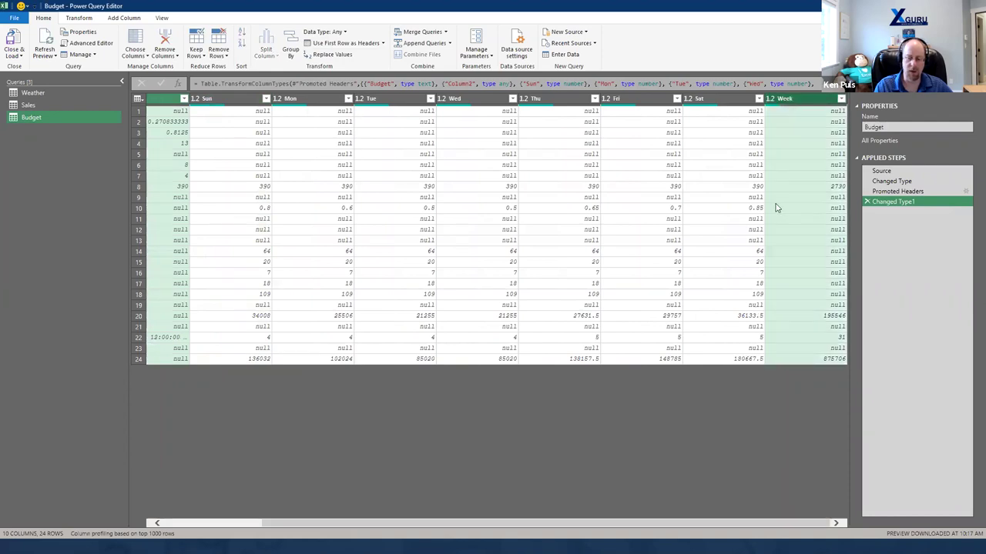
key(Delete)
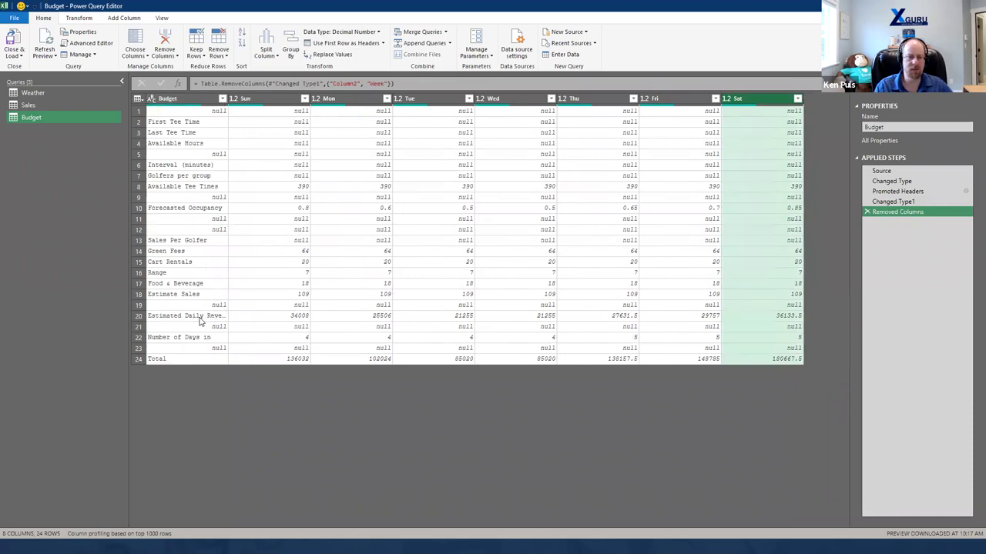
Step: Filter the Budget column to keep only the Estimated Daily Revenue row
click(221, 99)
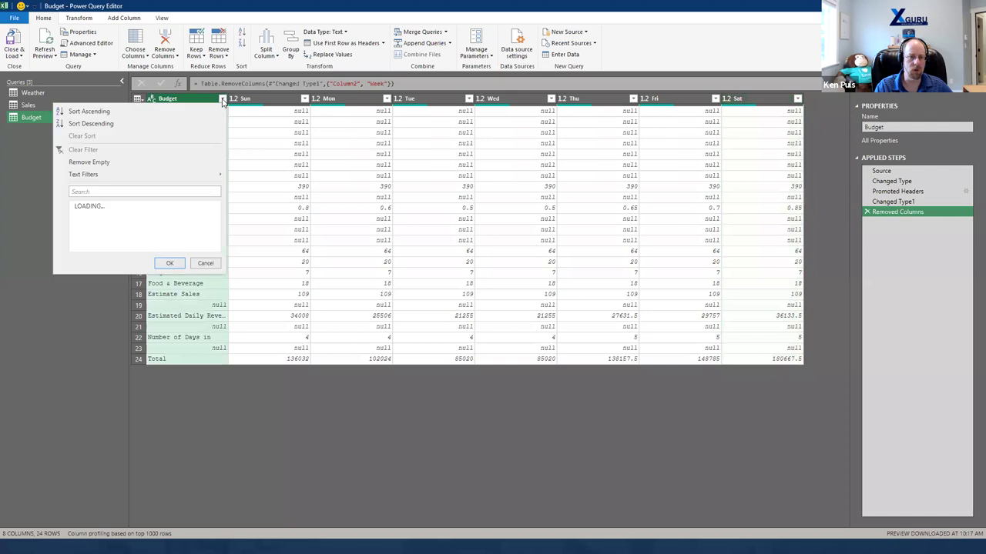
click(80, 207)
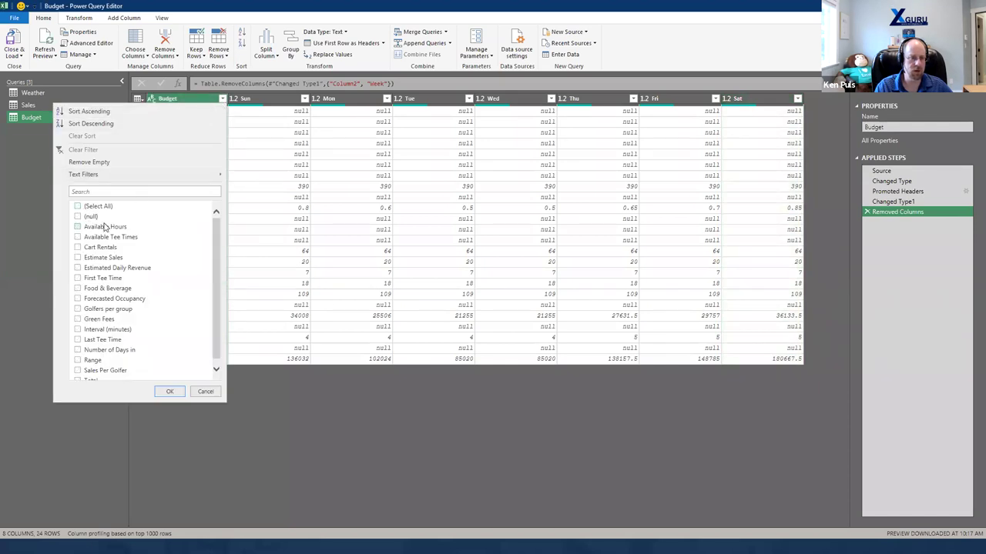
click(77, 268)
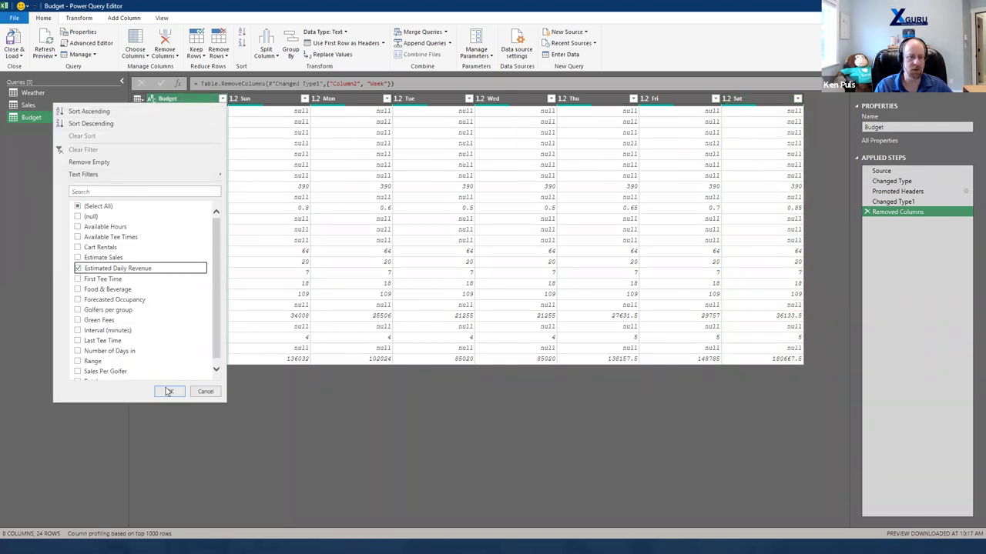
click(169, 391)
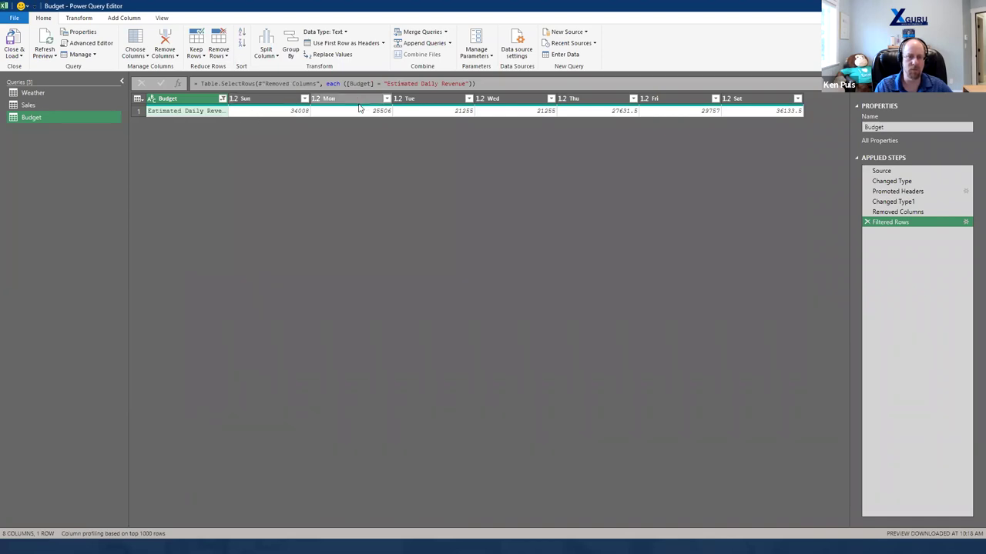
Step: Unpivot the weekday columns and keep only the Attribute and Value columns
right_click(196, 100)
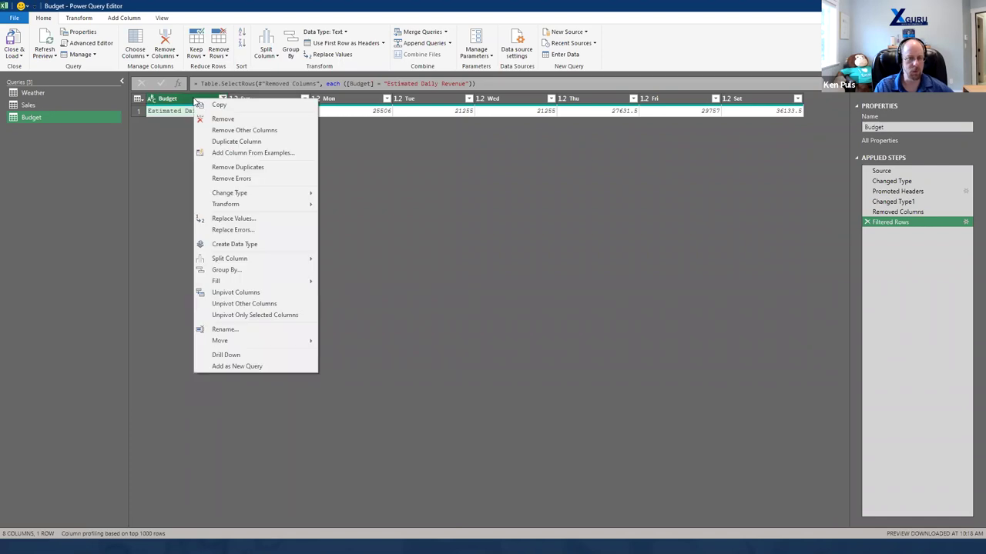
click(254, 304)
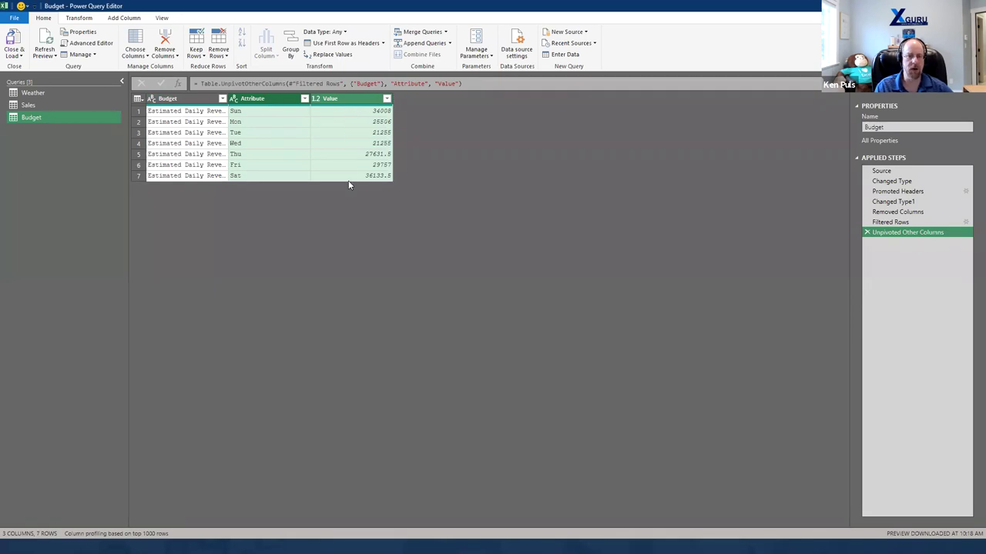
ctrl+click(282, 106)
right_click(282, 105)
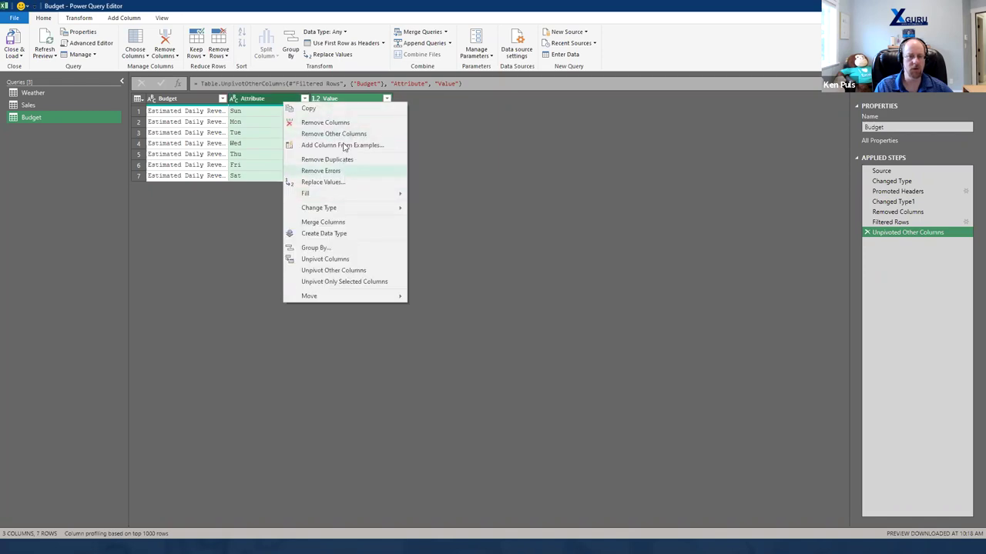
click(331, 133)
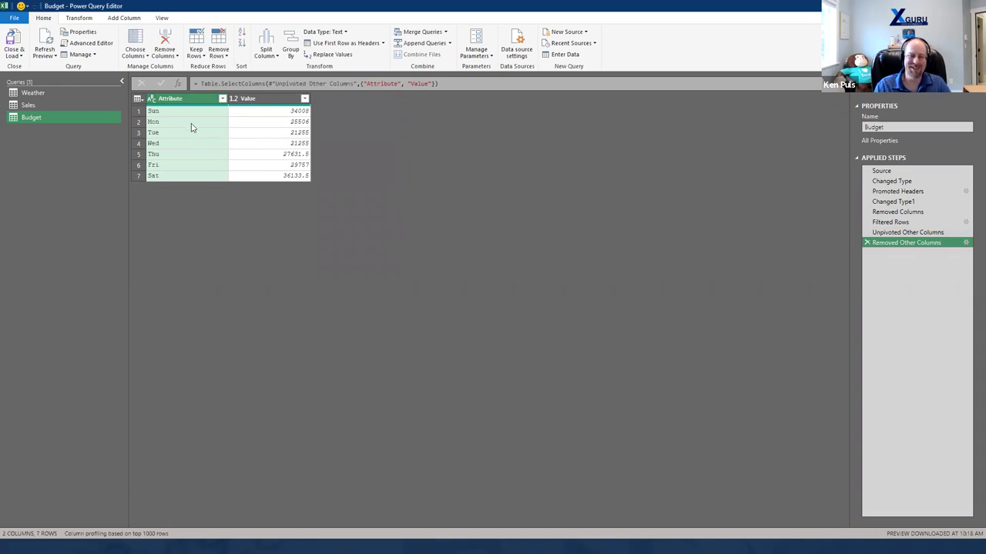
Step: Rename Attribute to Day and Value to Budget
key(F2)
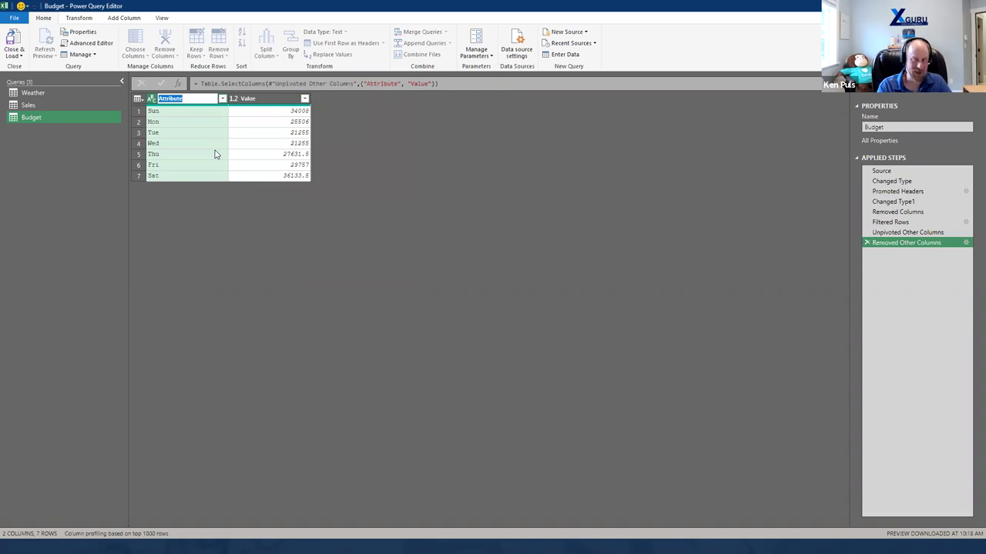
text(Da)
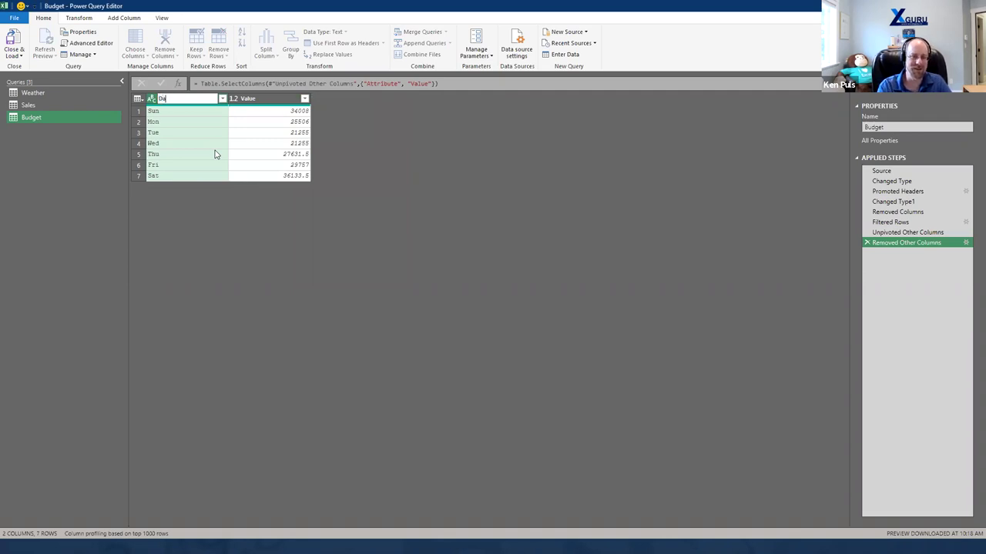
text(y)
key(Tab)
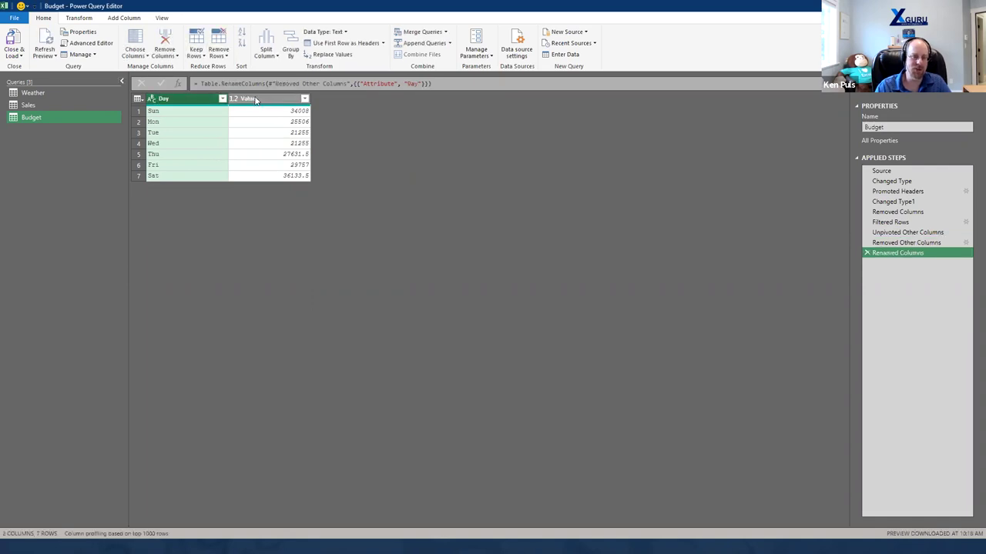
text(Budget)
key(Return)
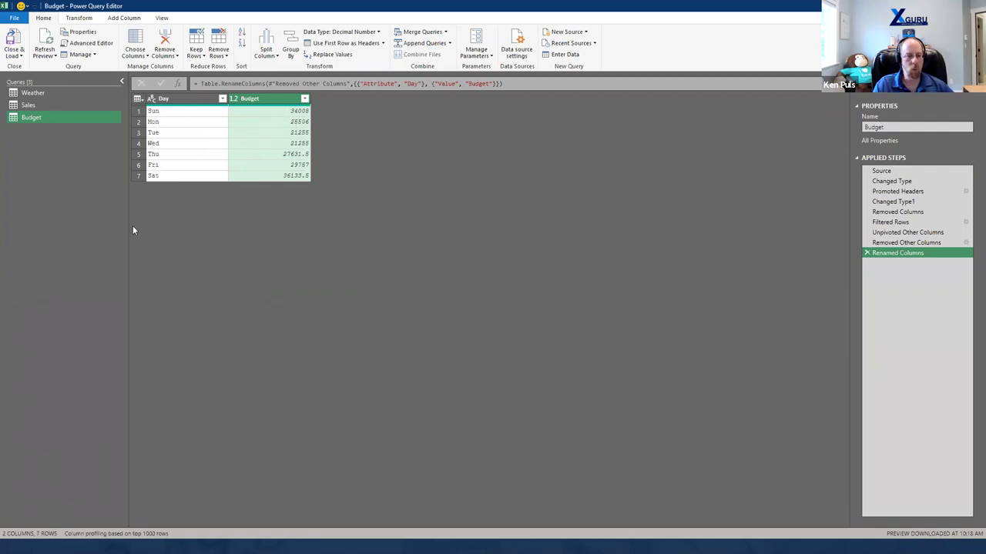
Step: Move the Weather query into a new group named Data Model
right_click(52, 93)
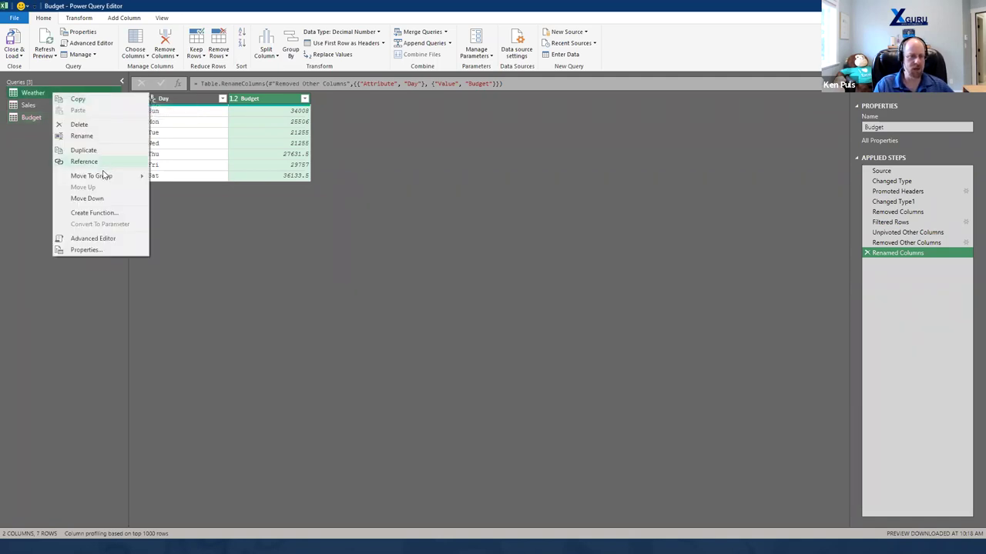
mouse_move(105, 176)
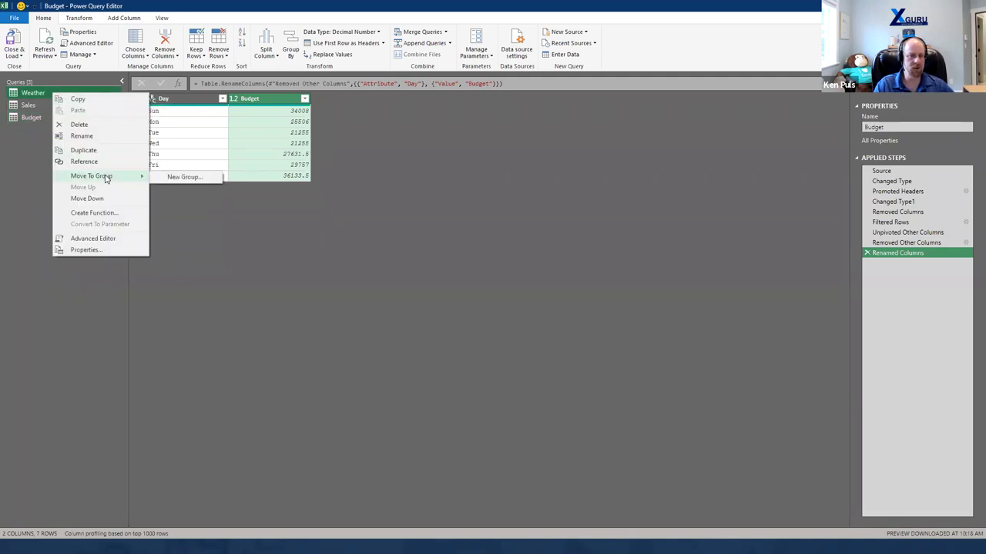
click(175, 178)
text(Data Model)
key(Return)
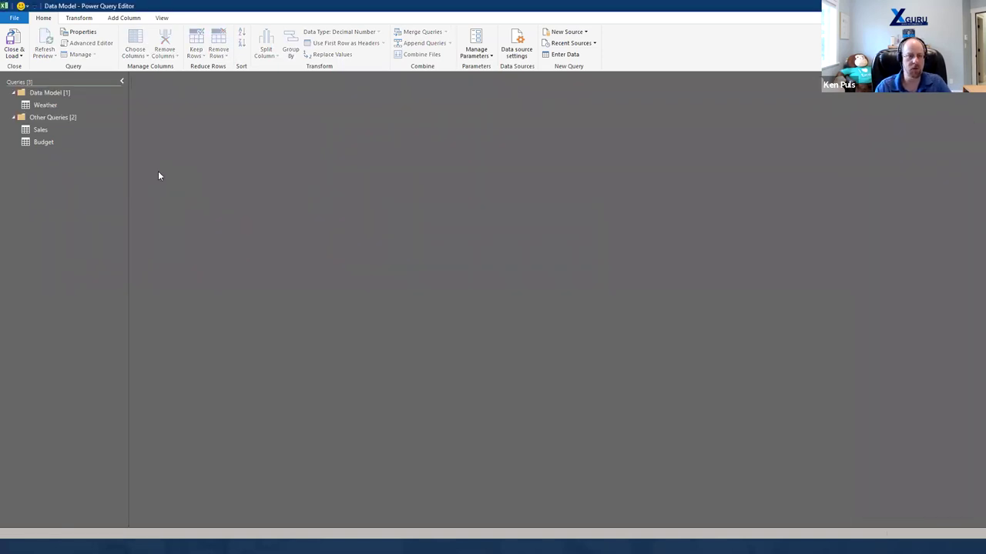
Step: Move the Sales and Budget queries together into a new group named Raw Data
click(46, 131)
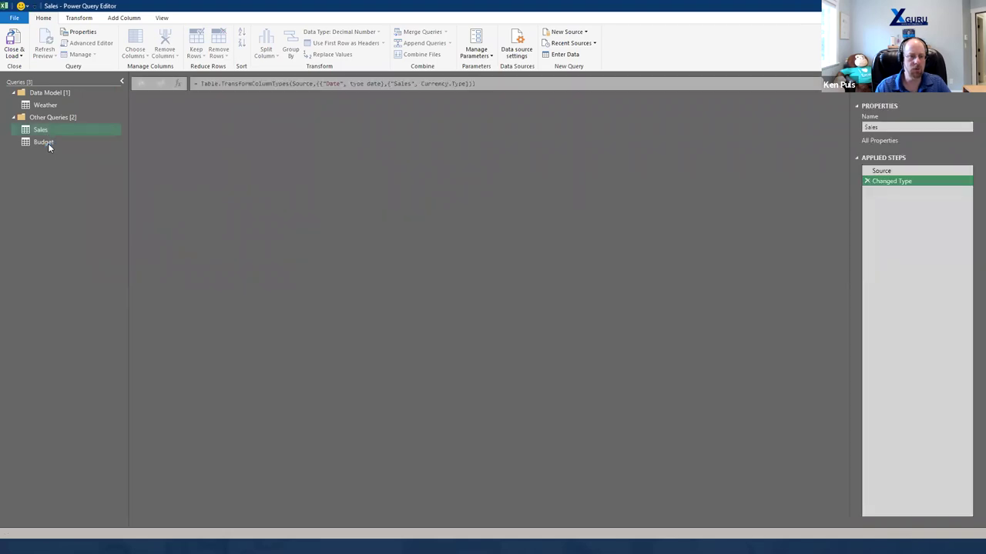
ctrl+click(48, 144)
right_click(48, 143)
mouse_move(92, 185)
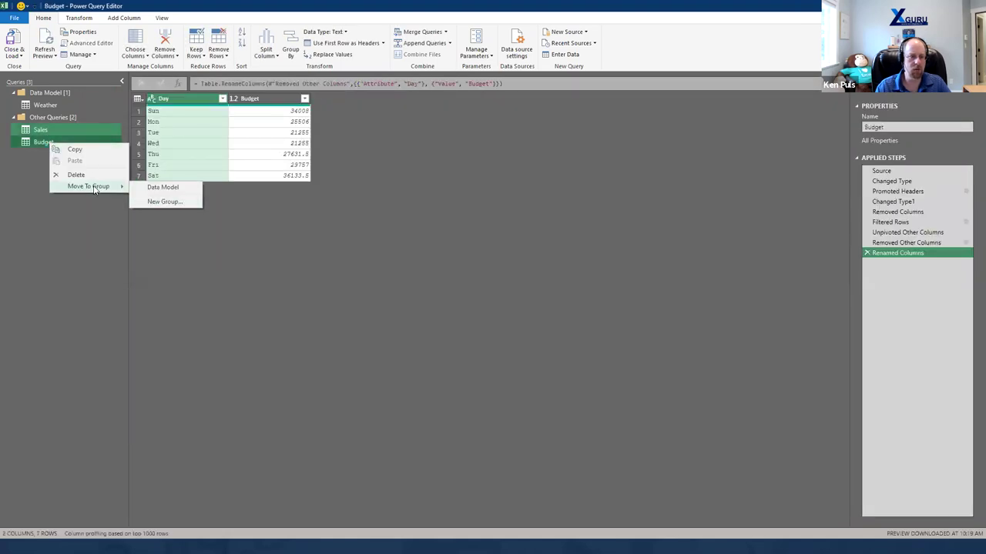
click(158, 201)
text(Raw D)
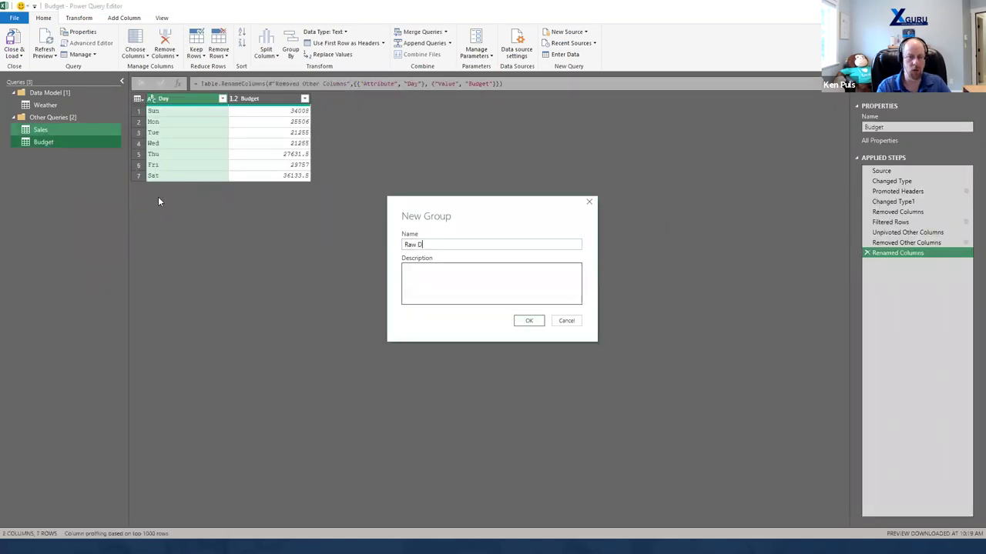
text(ata)
key(Return)
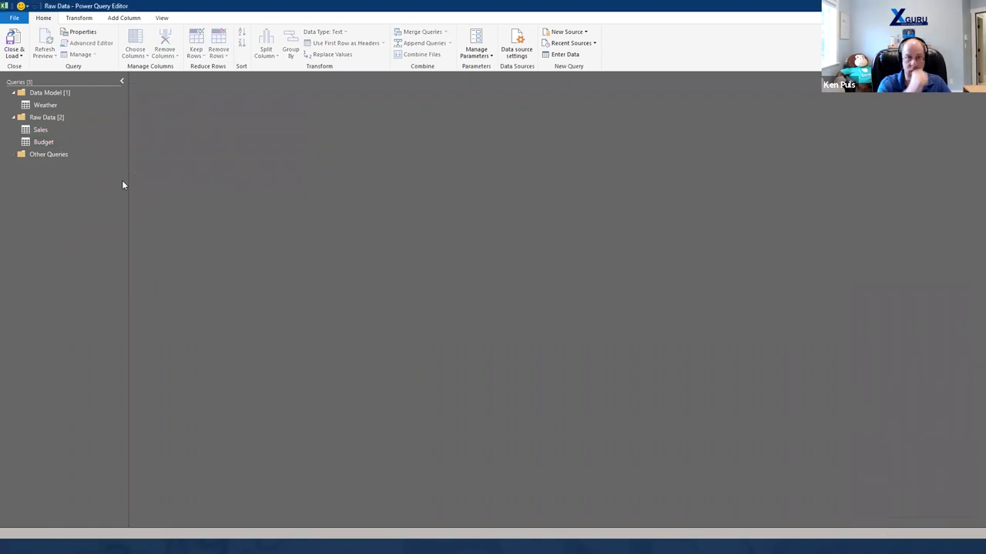
Step: Compare the Sales and Budget query data, finishing on the Sales table of August 2019 daily sales
click(49, 131)
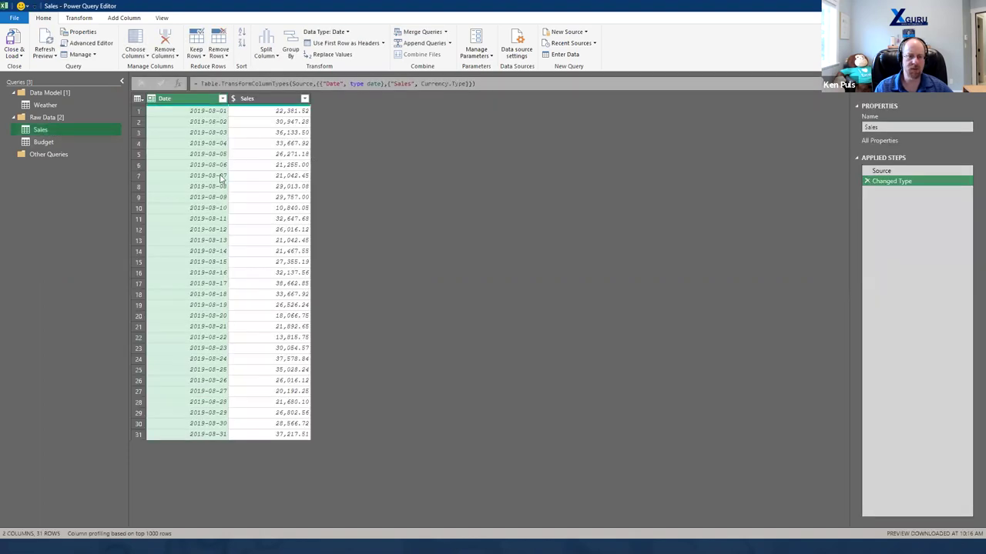
click(69, 143)
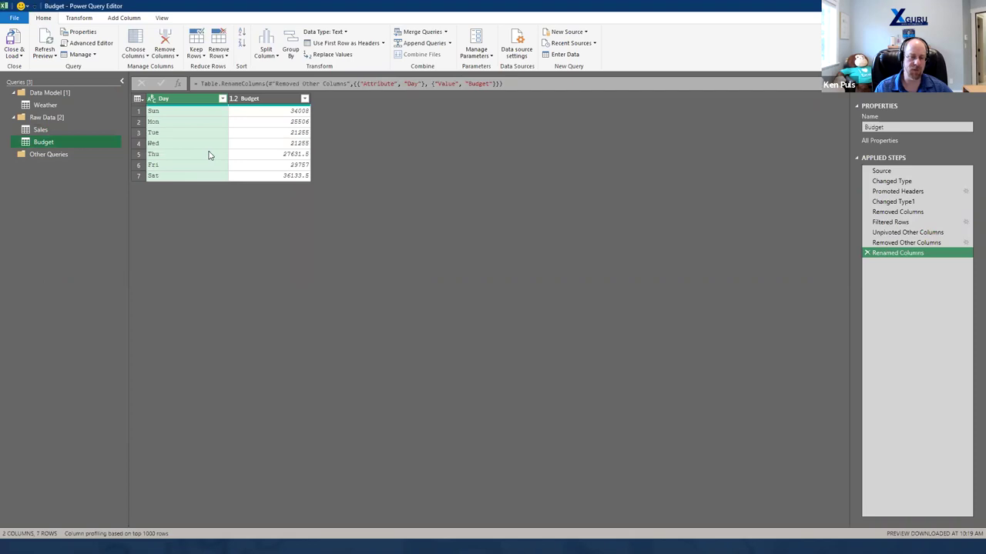
click(60, 129)
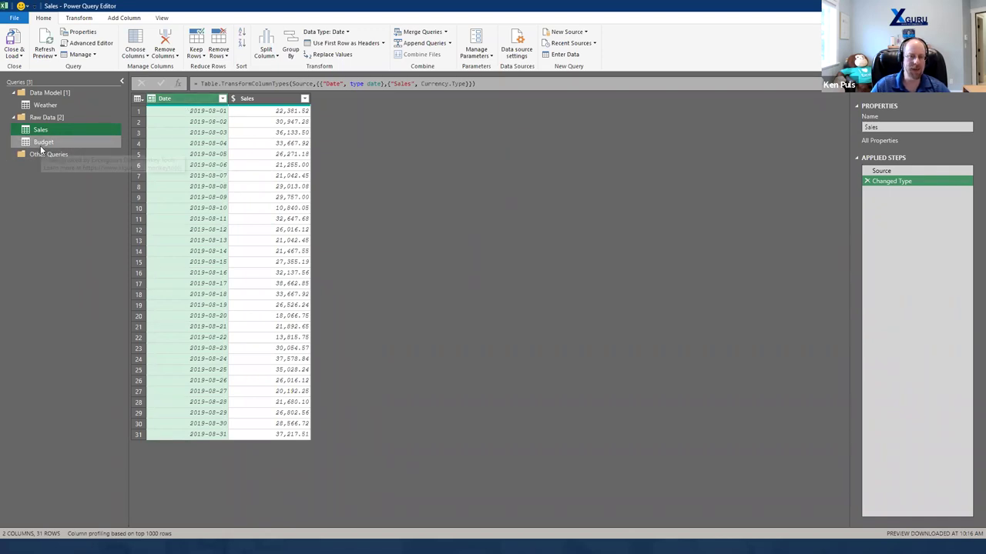
click(43, 146)
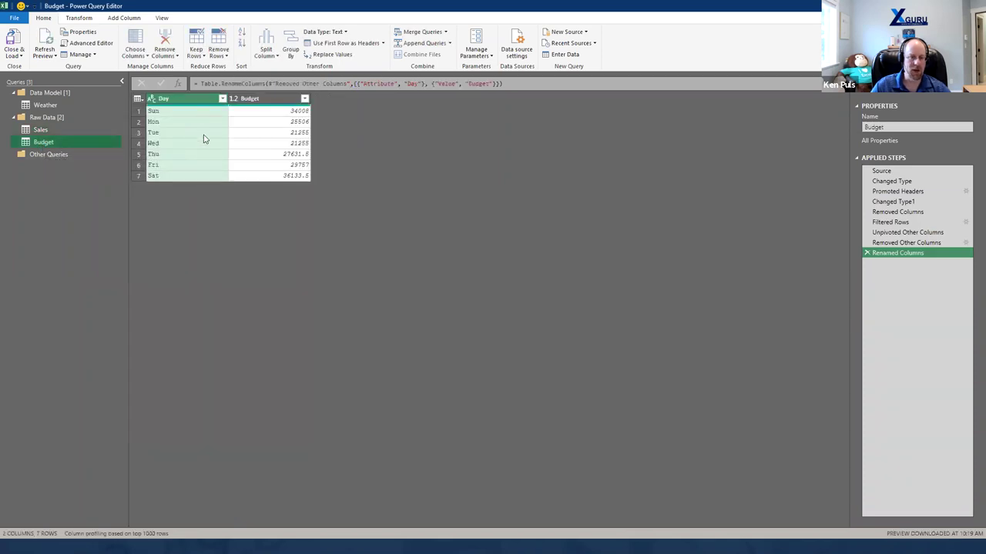
click(59, 131)
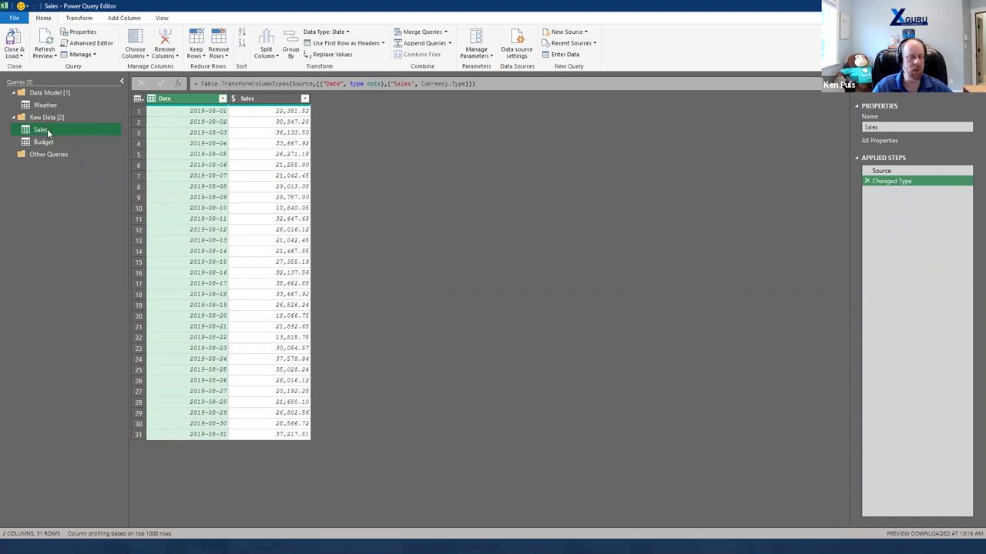
right_click(48, 132)
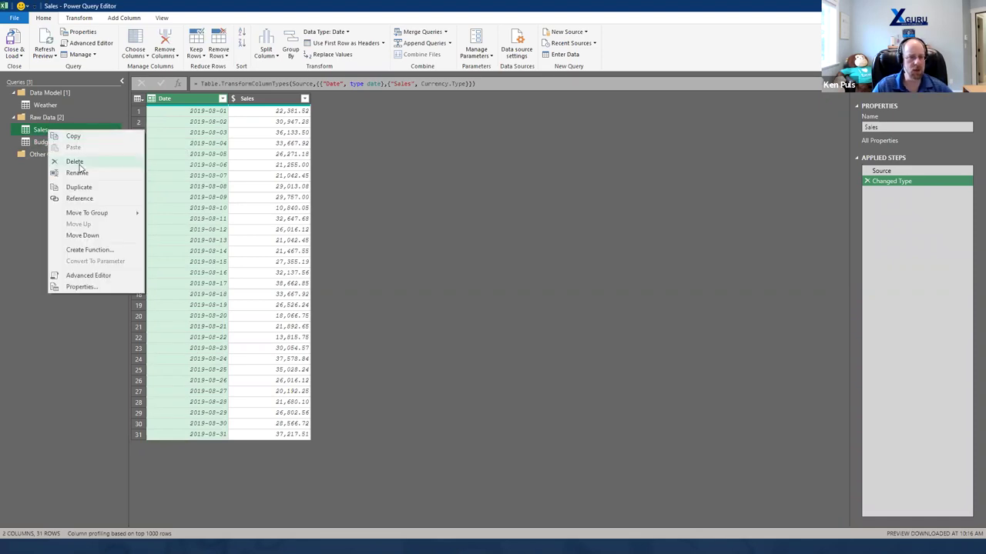
Step: Create a query referencing Sales, name it Transactions, and drag it into the Data Model group
click(82, 199)
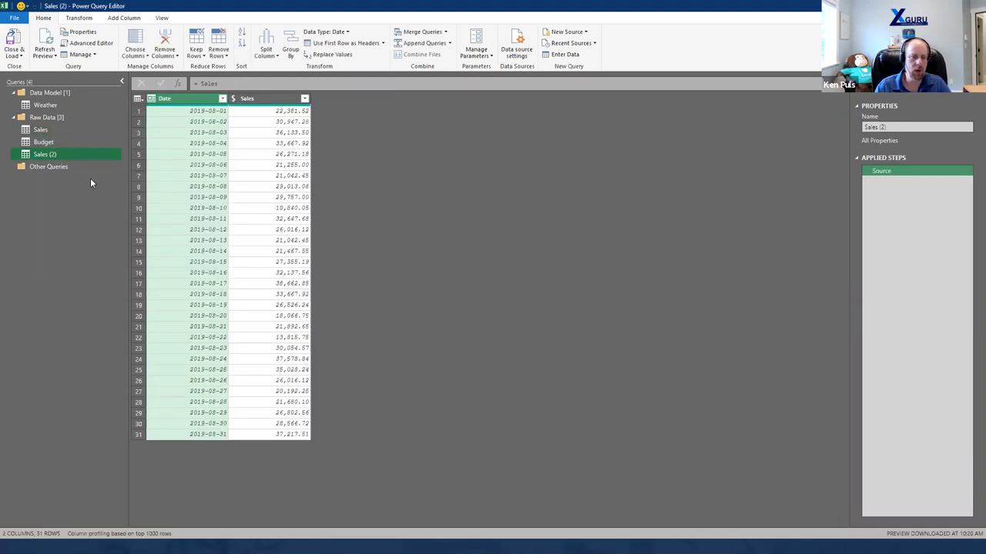
double_click(63, 152)
text(Transa)
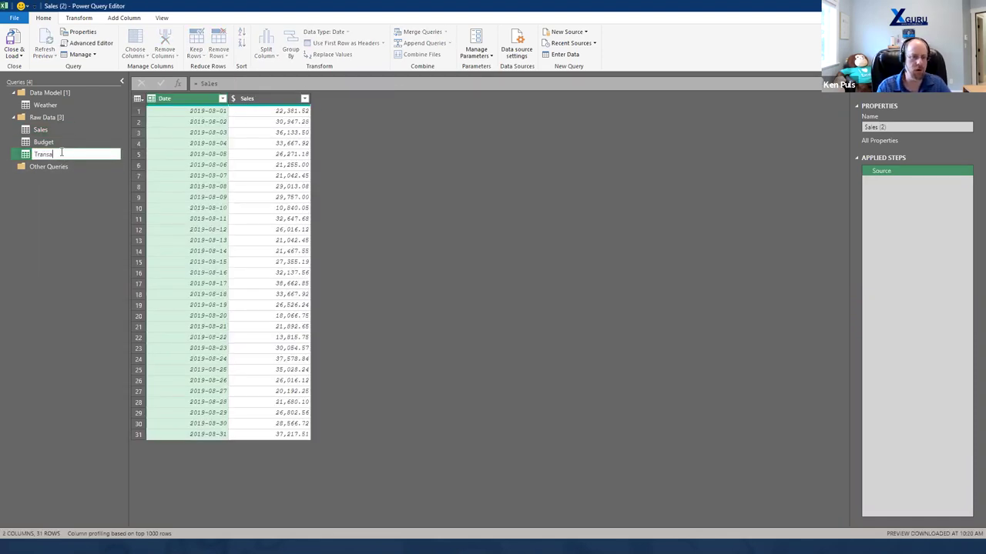
text(ctions)
key(Return)
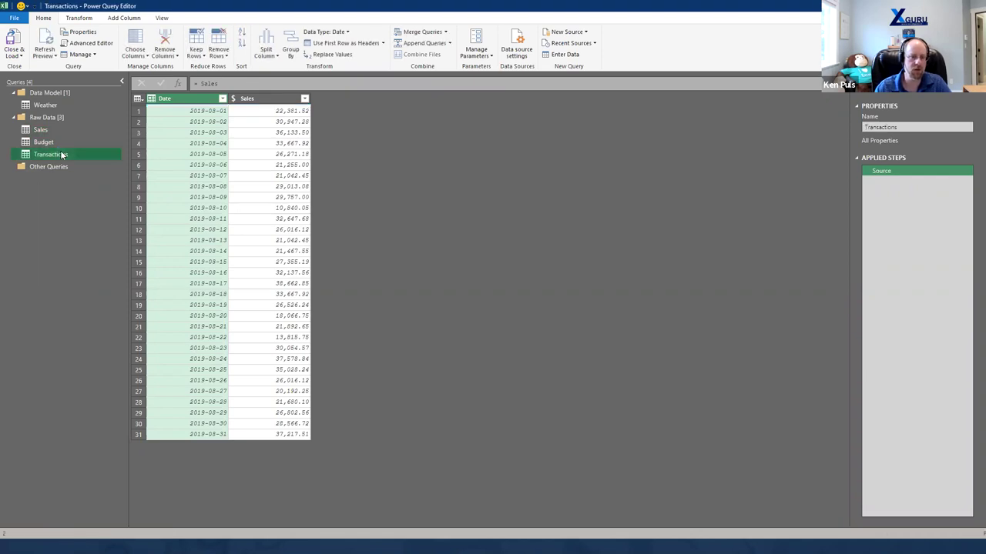
drag(55, 153, 59, 115)
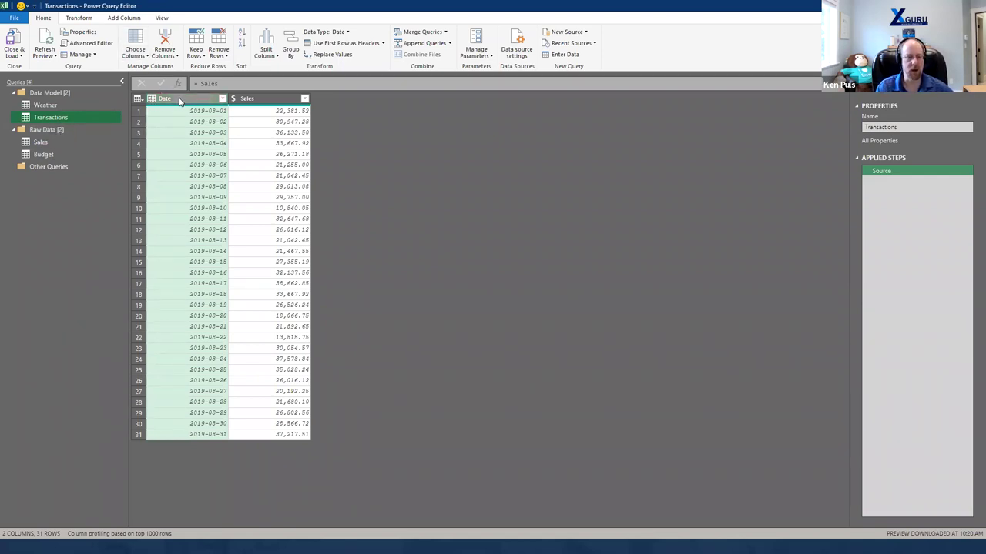
Step: Add a Day Name column with each date's weekday name from the Date column
click(124, 18)
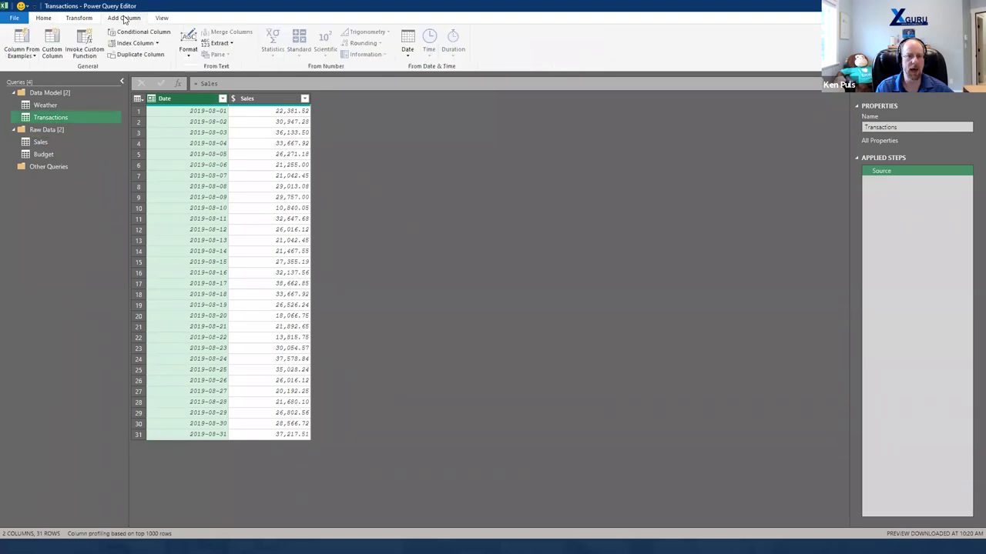
click(407, 55)
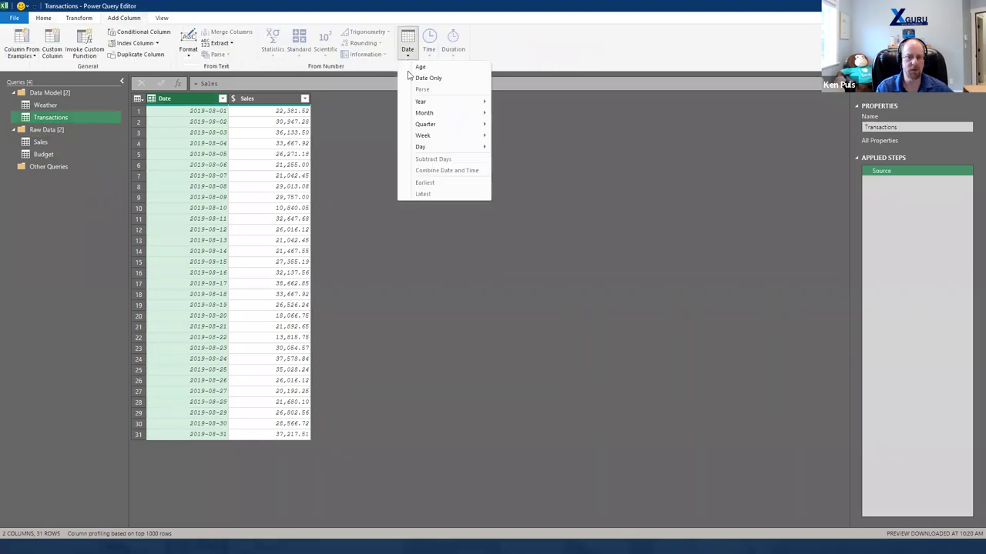
mouse_move(466, 146)
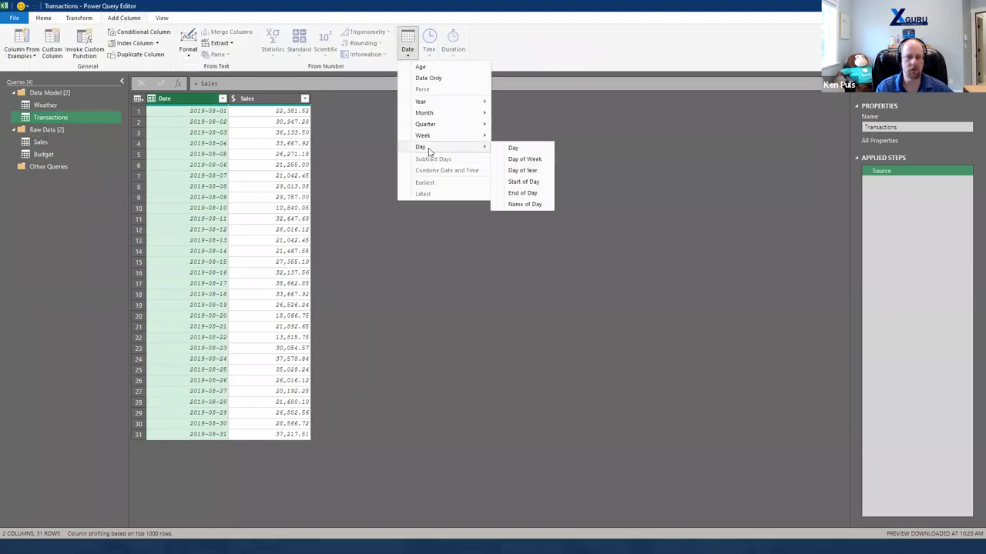
click(526, 205)
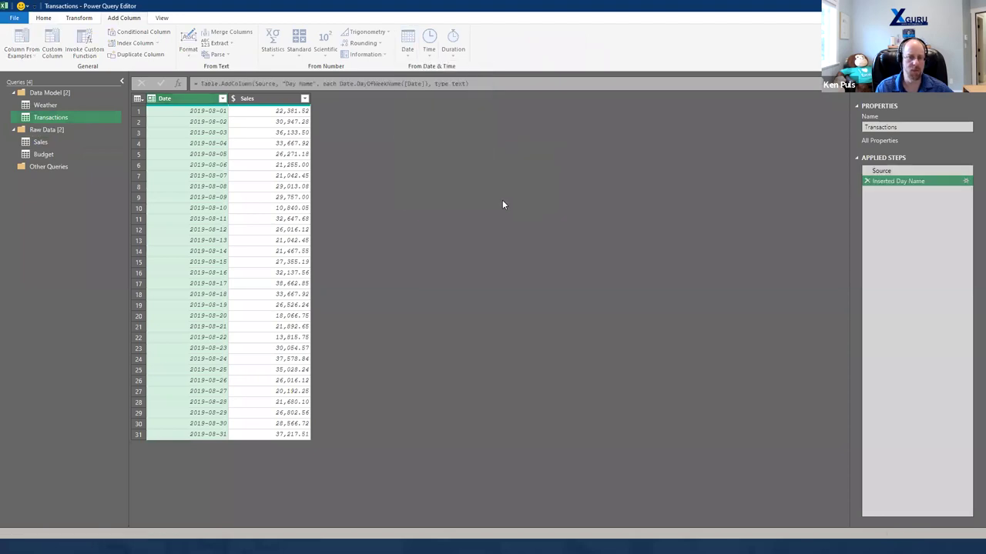
Step: Look over the Budget and Sales tables, then return to the Transactions query
click(36, 155)
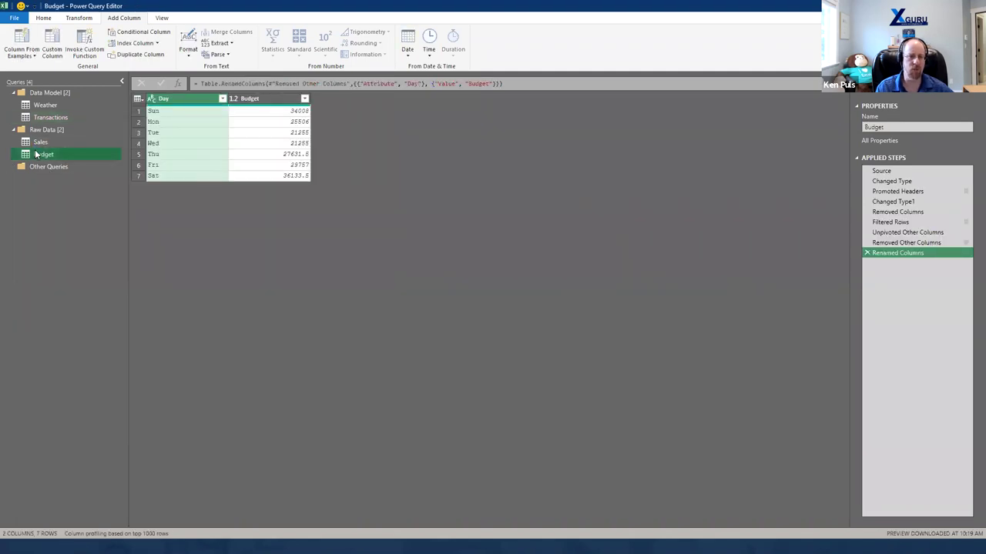
click(39, 143)
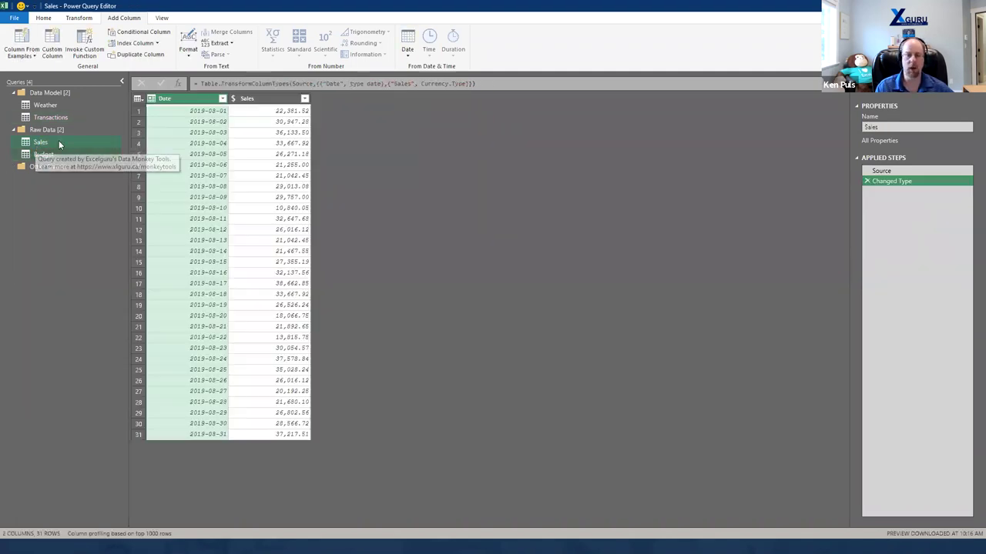
click(293, 99)
click(78, 17)
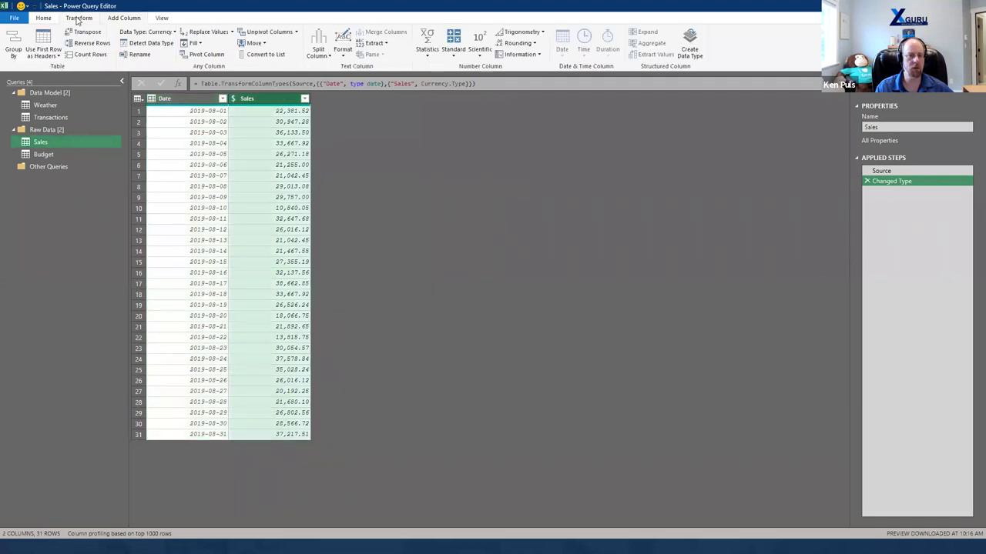
click(374, 48)
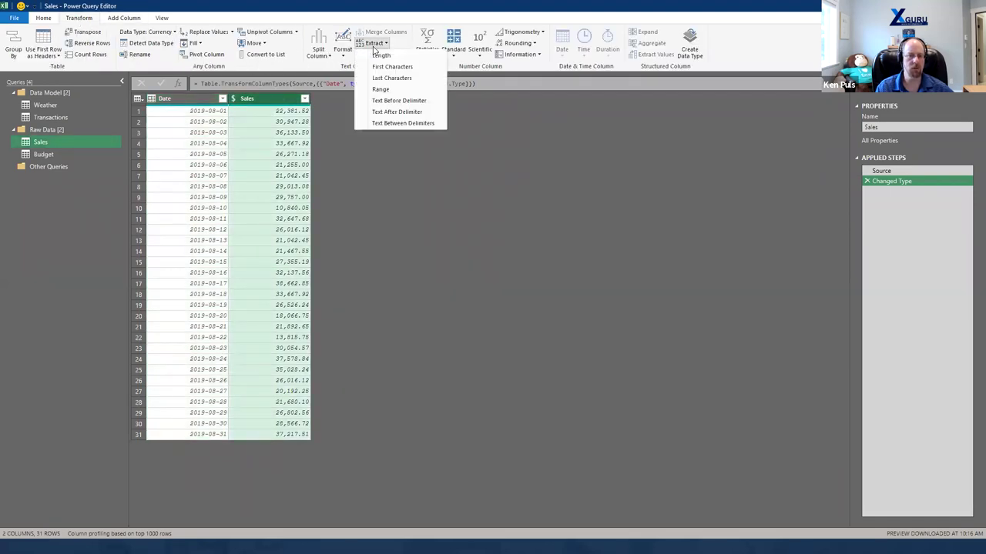
click(43, 123)
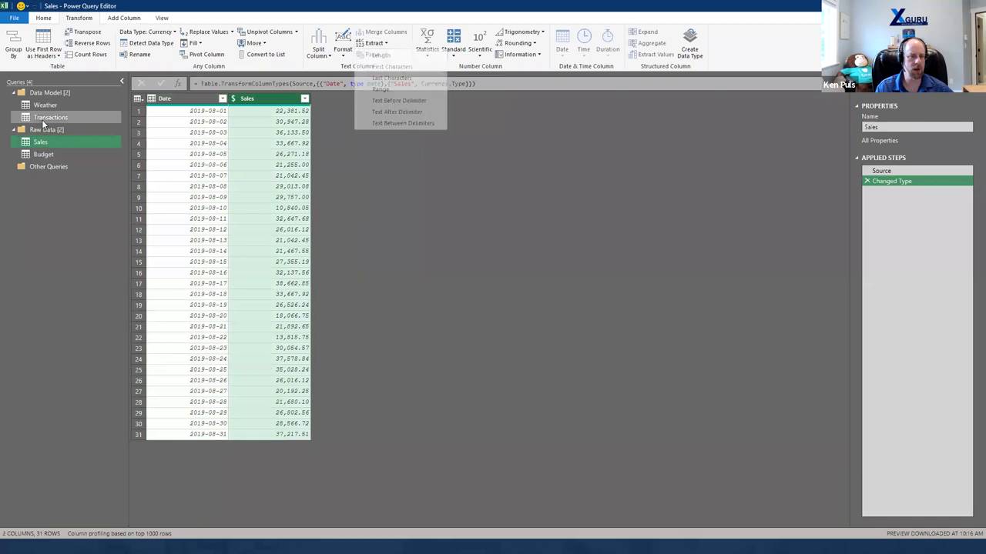
click(43, 120)
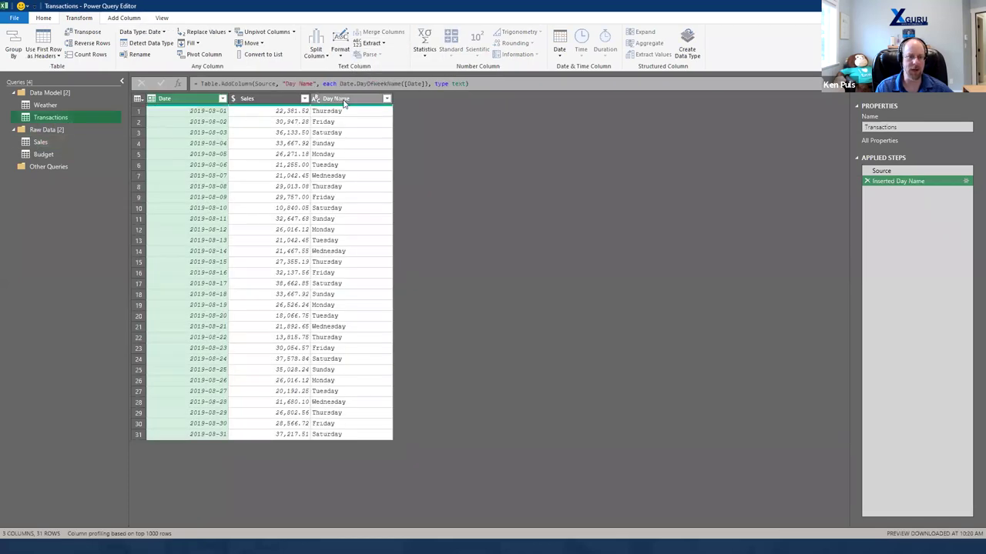
Step: Extract the first 3 characters of Day Name, giving abbreviations like Thu, Fri and Sat
click(345, 100)
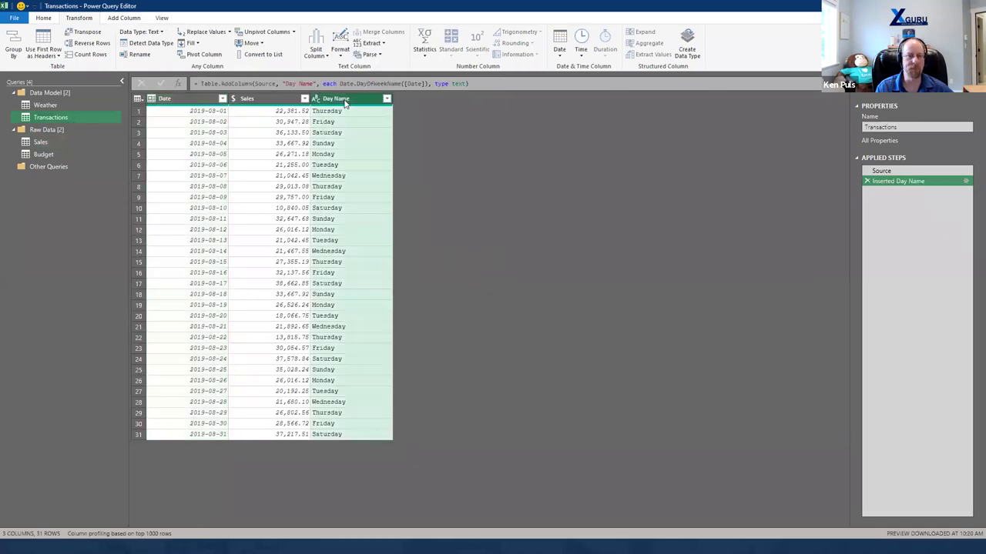
click(374, 44)
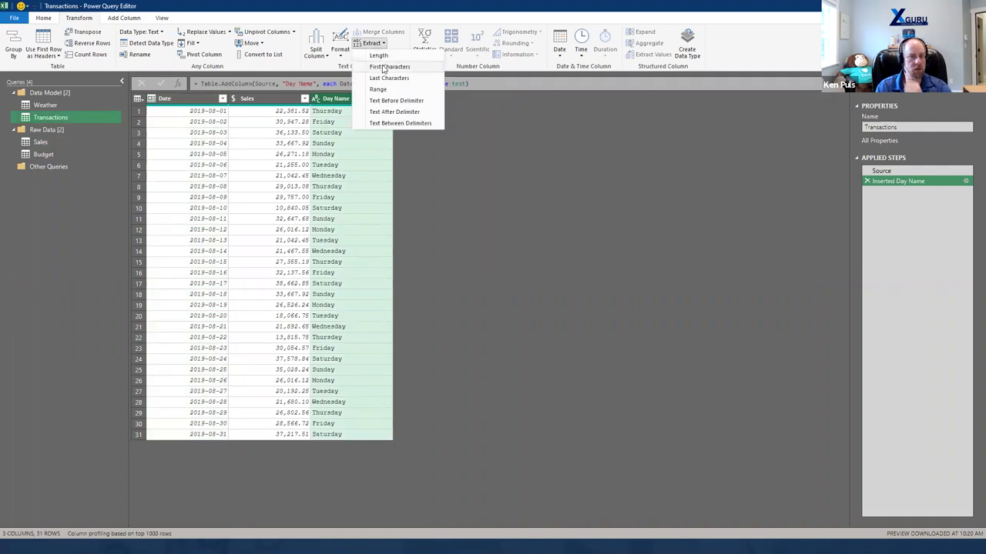
key(Escape)
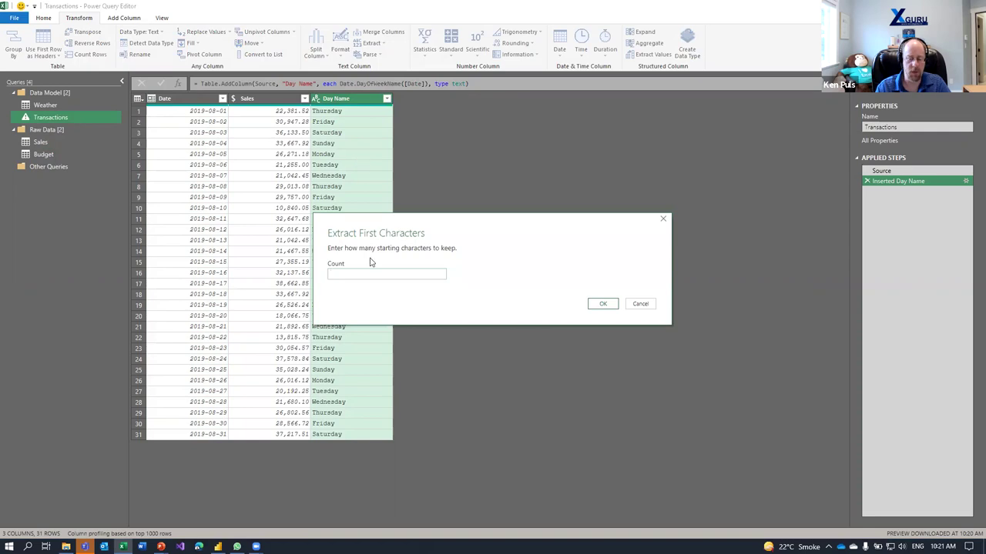
text(3)
key(Return)
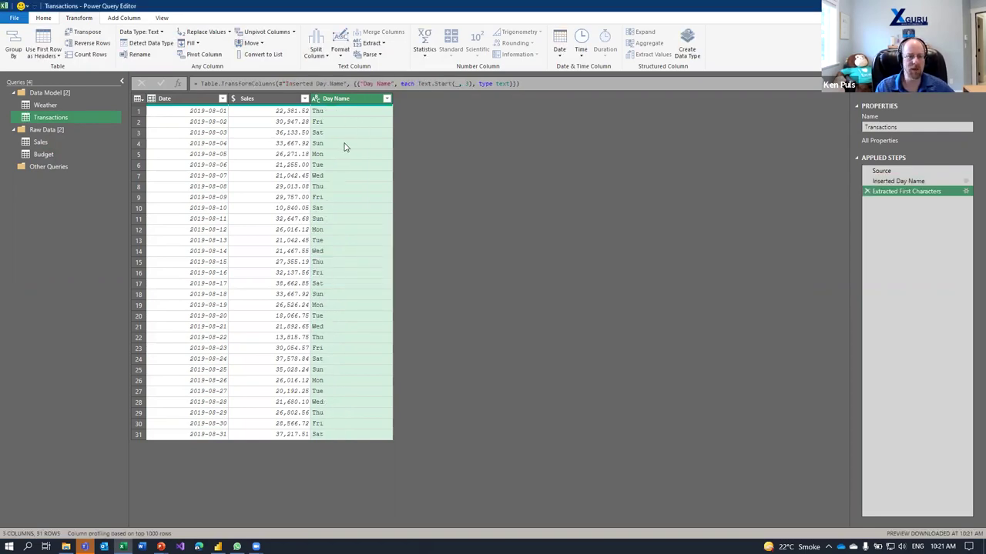
click(41, 18)
Step: Left-outer merge Budget into Transactions, matching Transactions' Day Name to Budget's Day
click(422, 32)
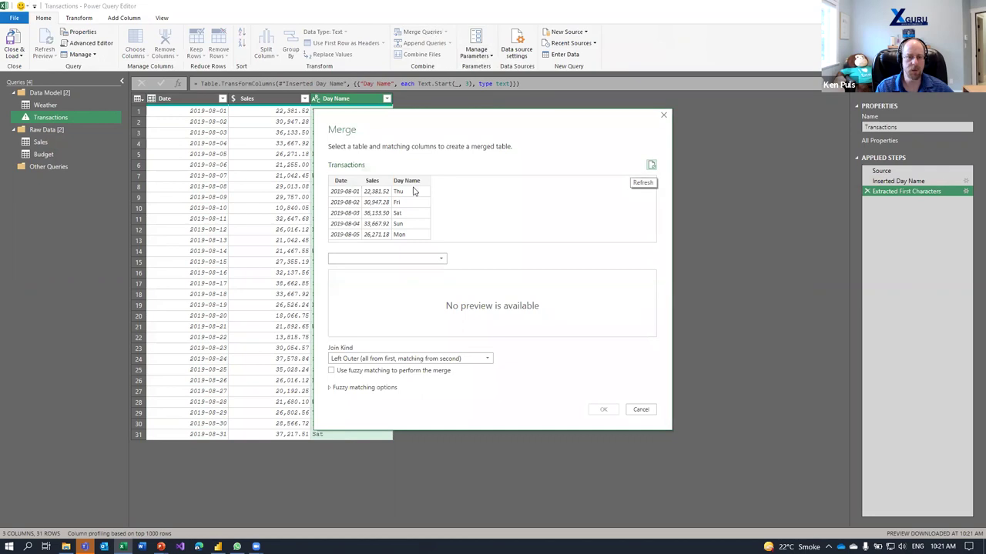
click(387, 260)
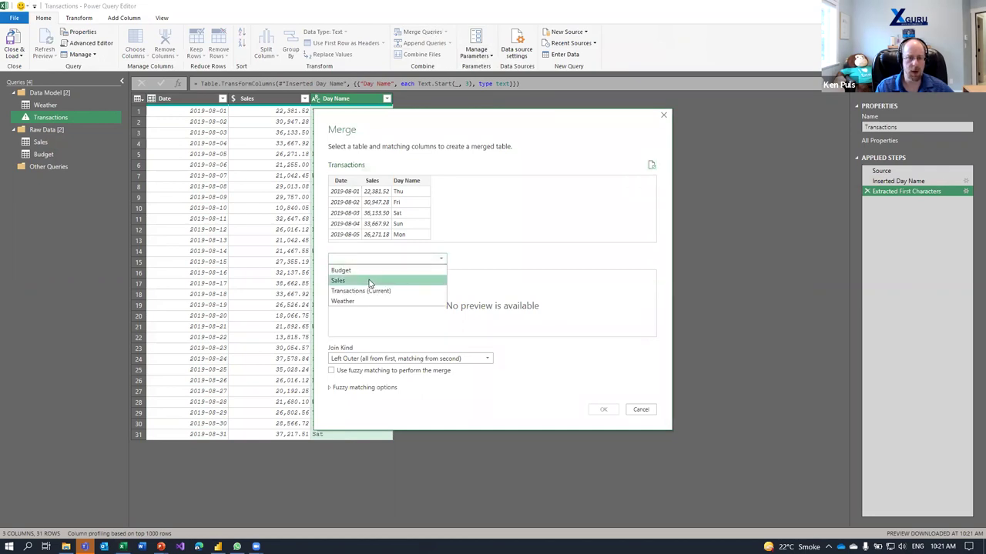
click(356, 270)
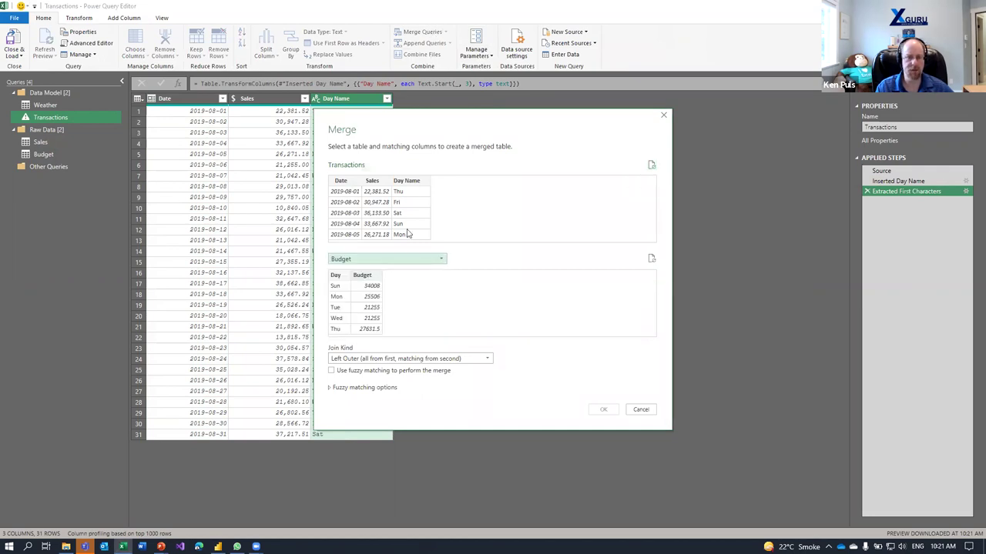
click(405, 185)
click(335, 278)
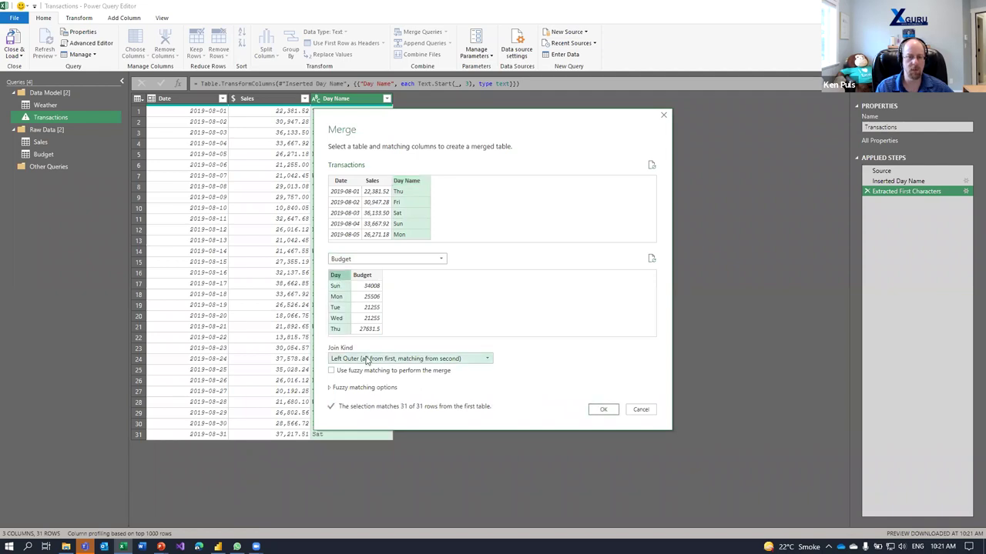
click(603, 411)
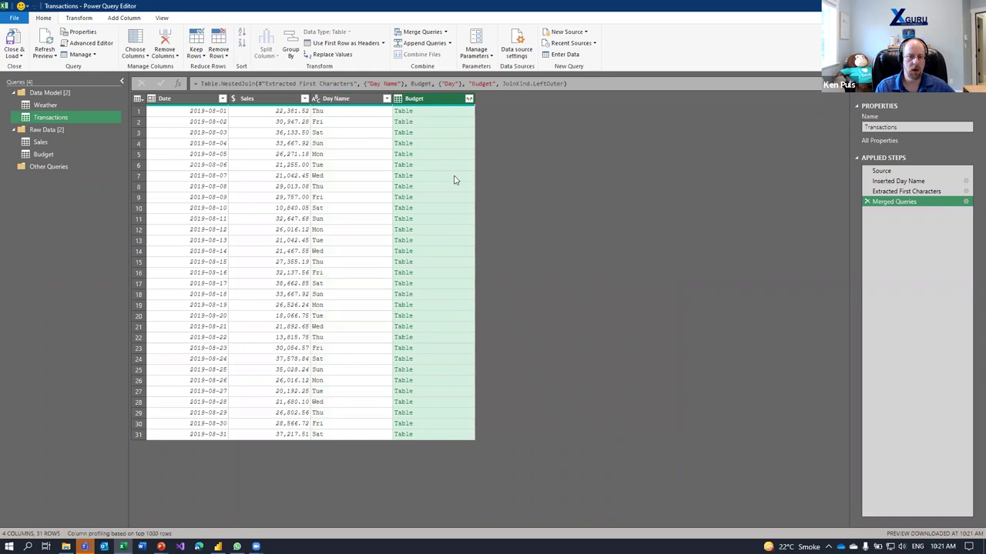
Step: Preview the merged Budget matches for the first six rows
click(450, 114)
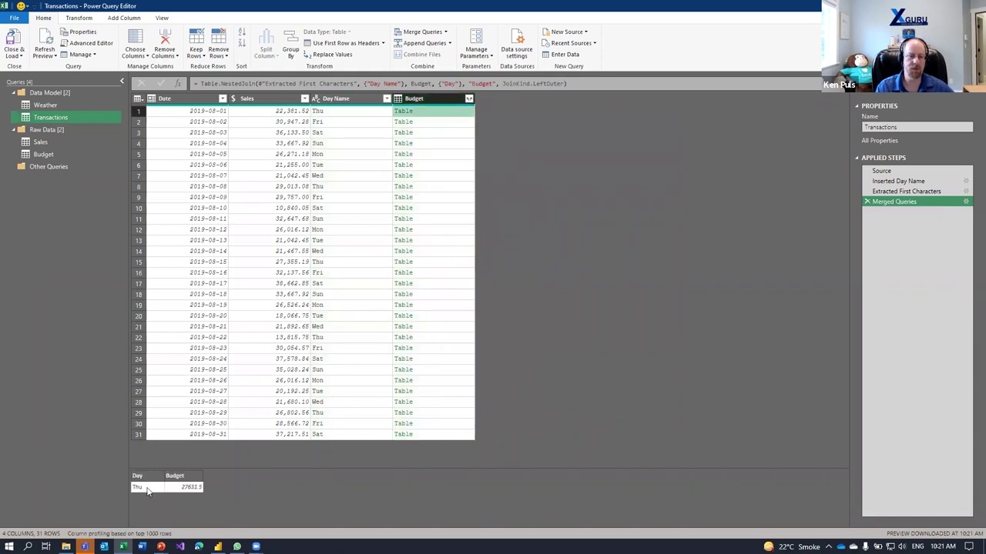
click(455, 124)
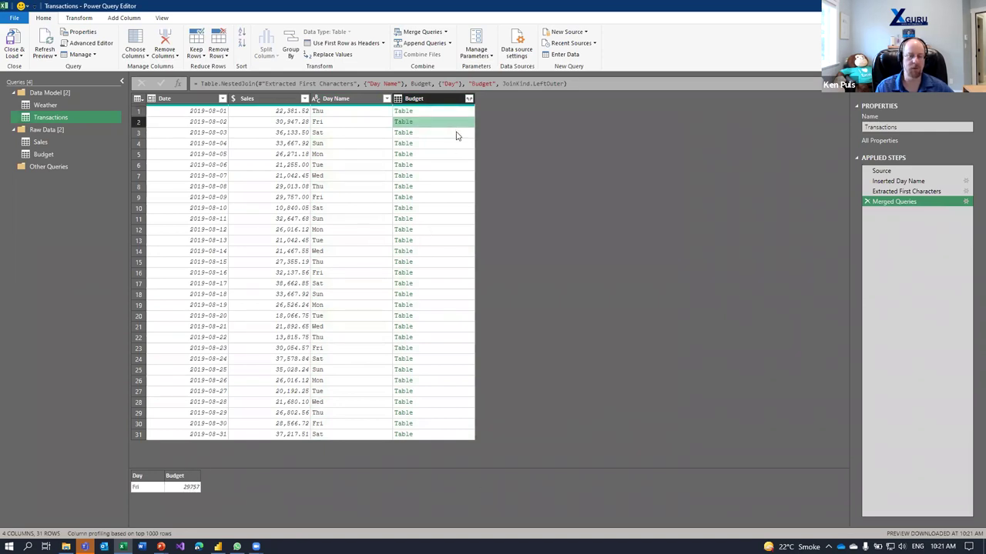
click(457, 135)
click(455, 145)
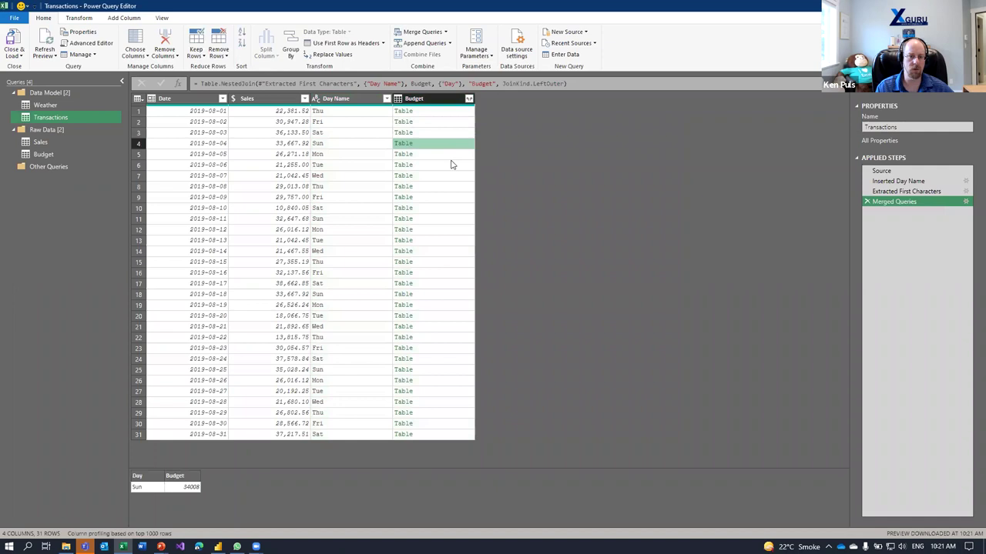
click(451, 158)
click(452, 167)
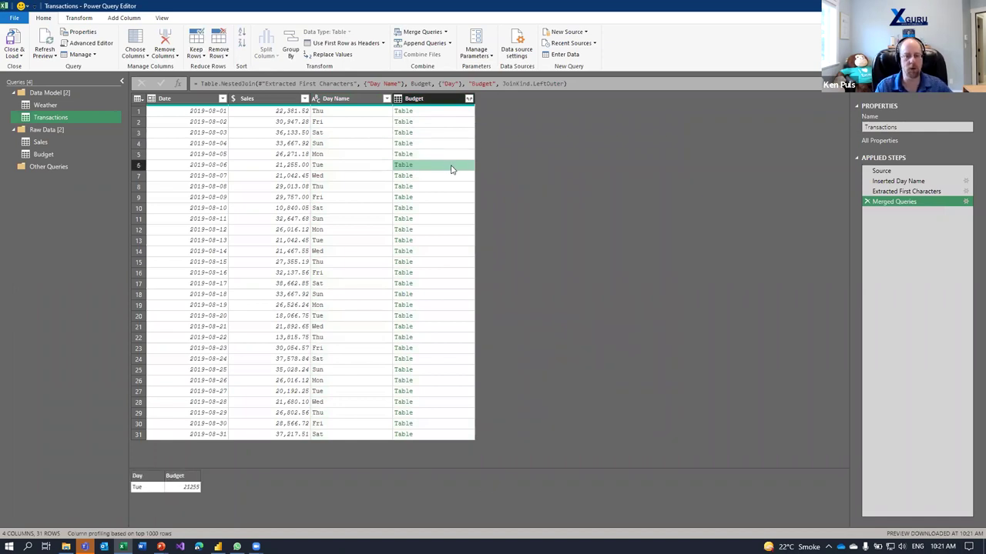
Step: Set the Budget column's expansion to keep only Budget, with no column-name prefix
click(469, 100)
click(320, 161)
click(314, 206)
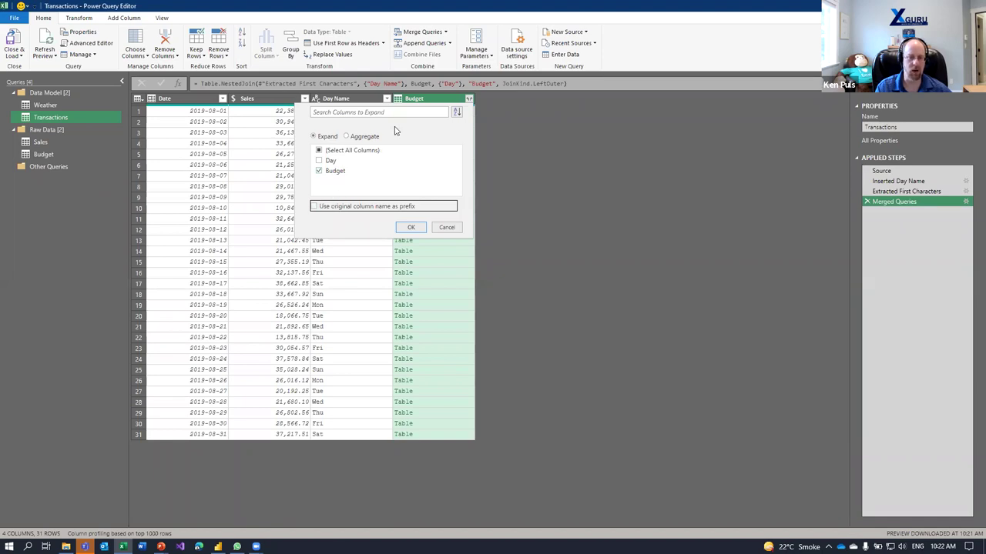
Step: Expand the Budget values, then check the nested Budget table at the merge step
click(412, 229)
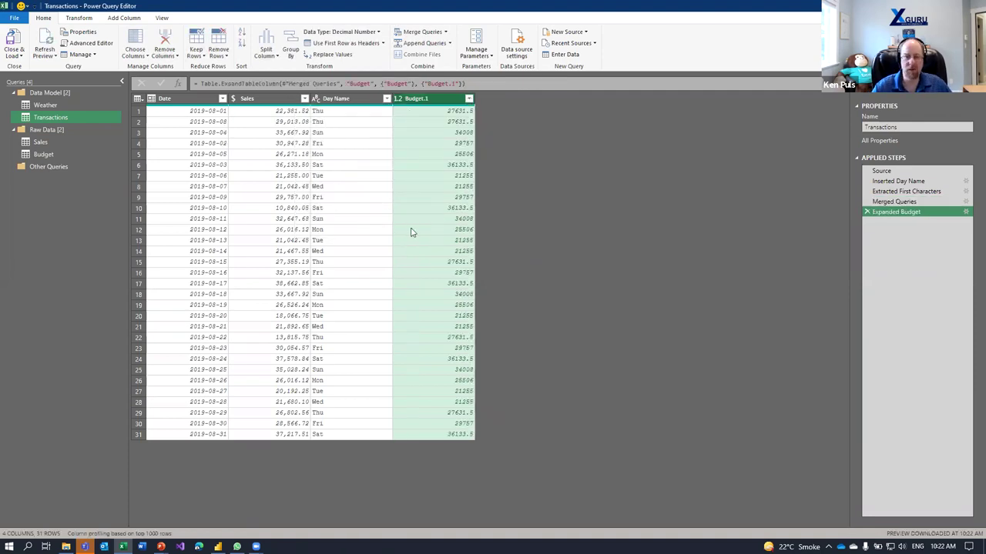
click(888, 202)
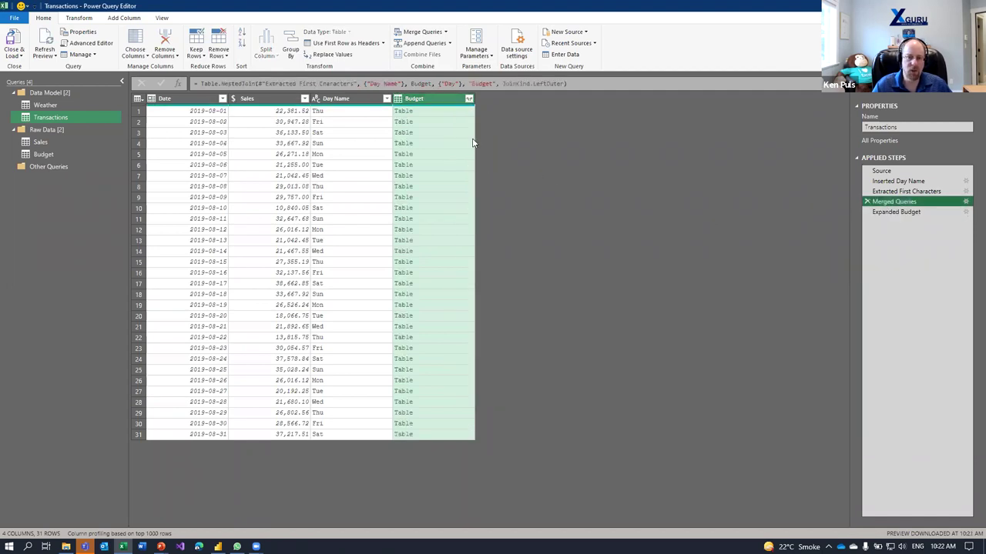
click(431, 113)
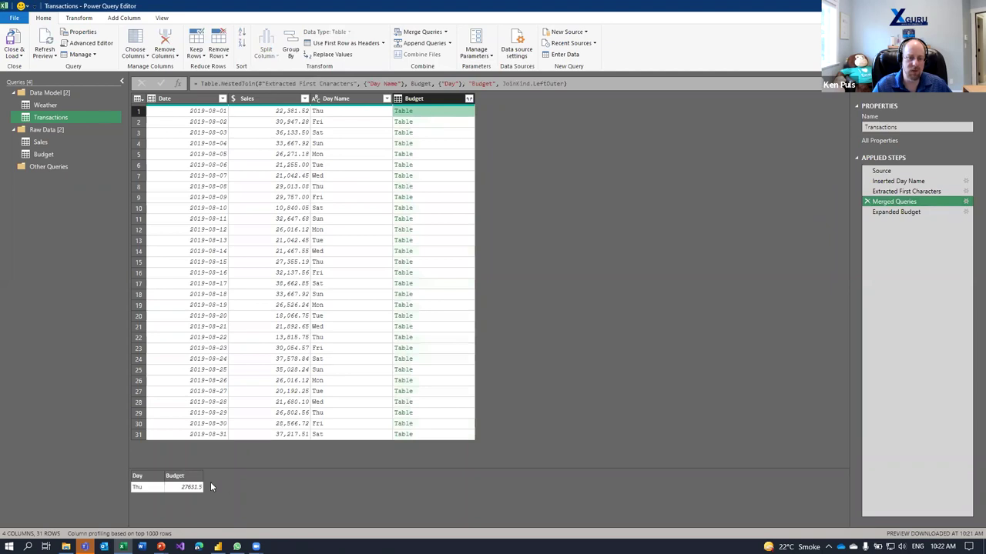
click(917, 214)
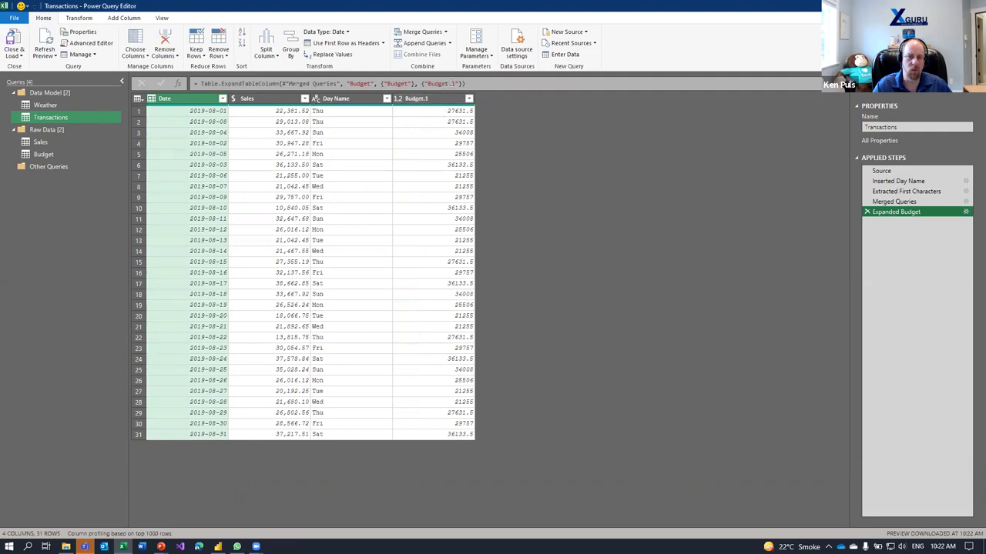
Step: Rename Budget.1 to Budget in the step formula and delete the Day Name column
click(449, 83)
key(Delete)
key(Delete)
key(Return)
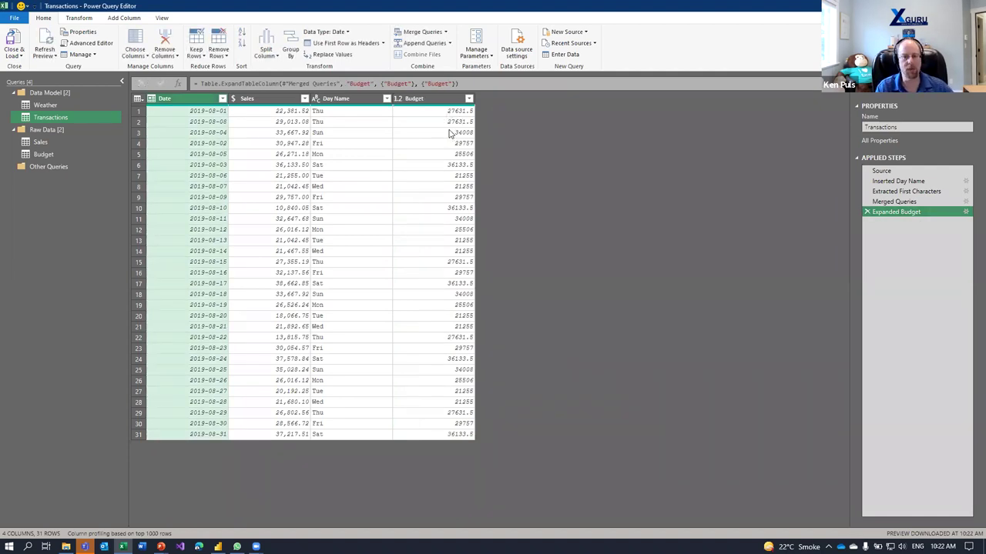
click(347, 101)
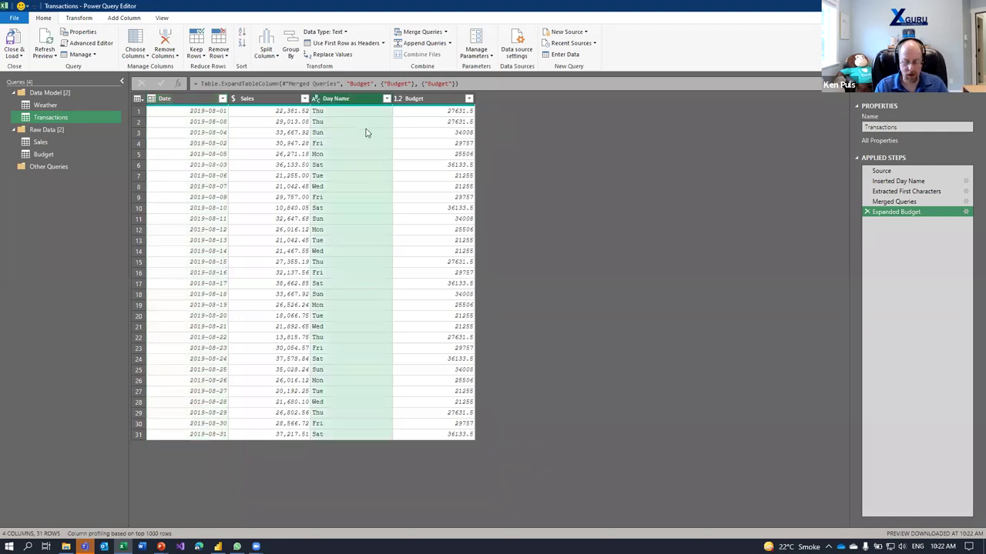
key(Delete)
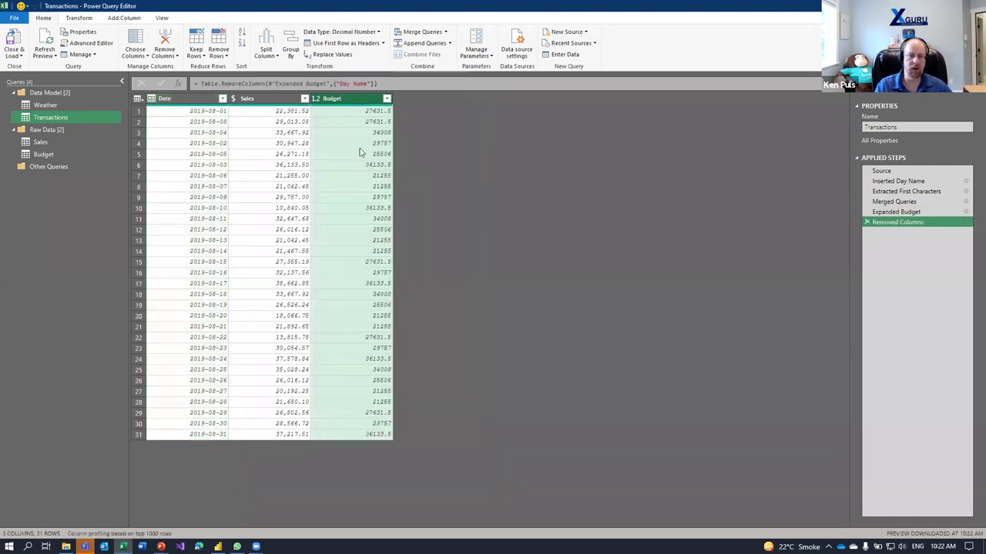
Step: Make Budget a Currency column, then close the editor with Close & Load To
click(314, 104)
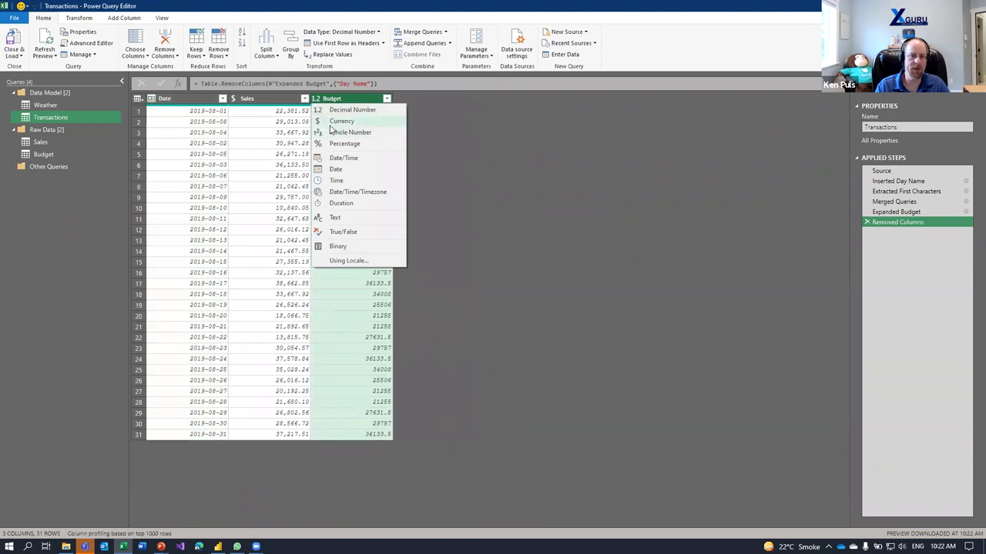
click(337, 133)
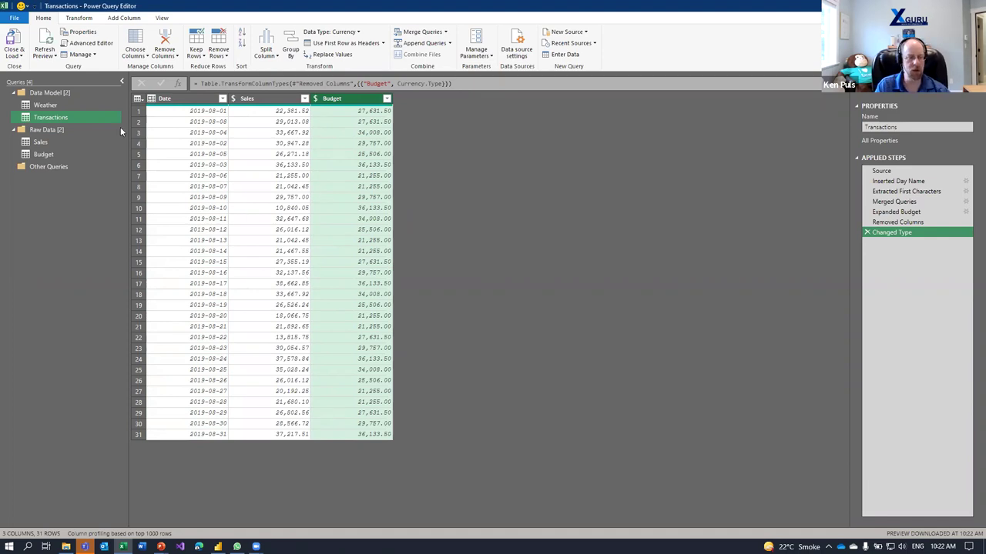
click(14, 52)
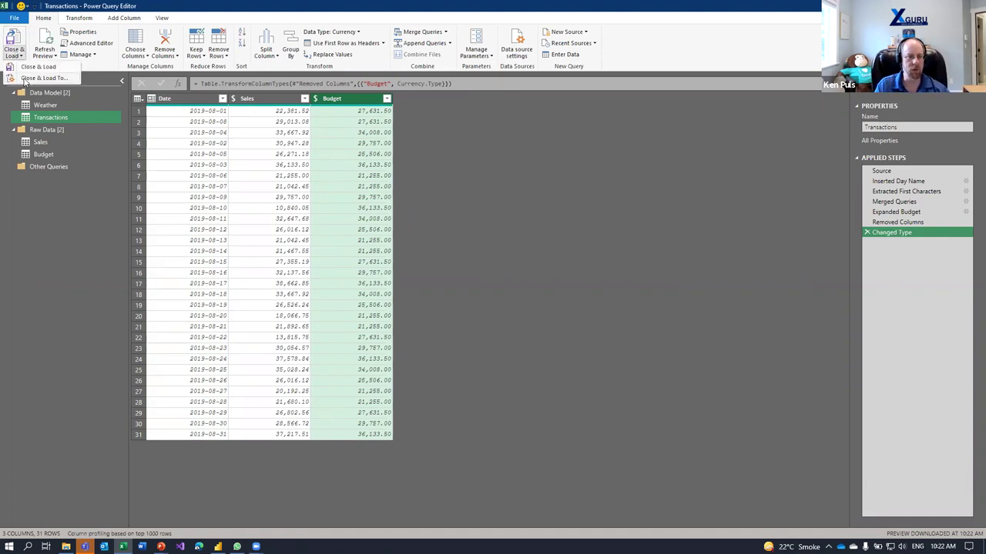
click(26, 78)
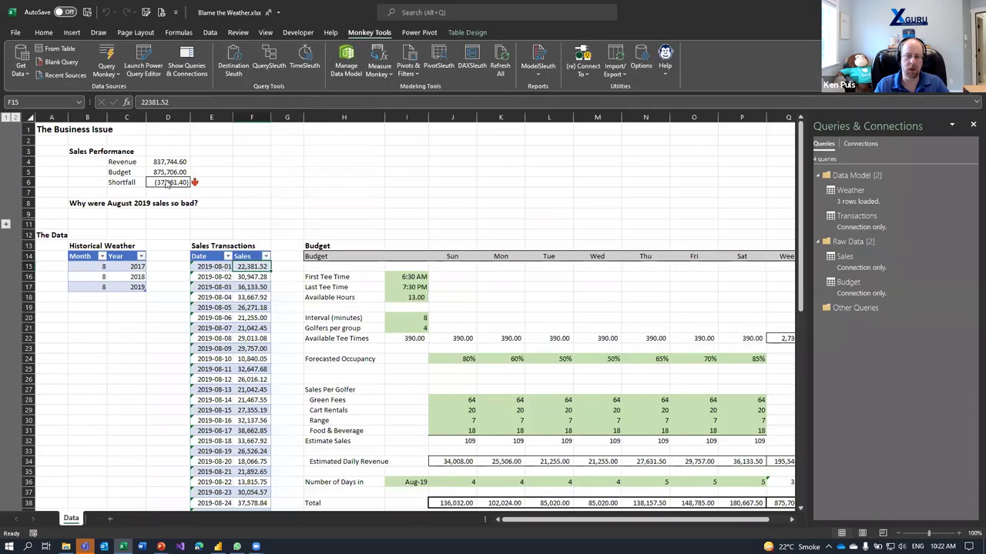
Step: Load the Transactions query with Add this data to the Data Model ticked
click(458, 216)
click(536, 231)
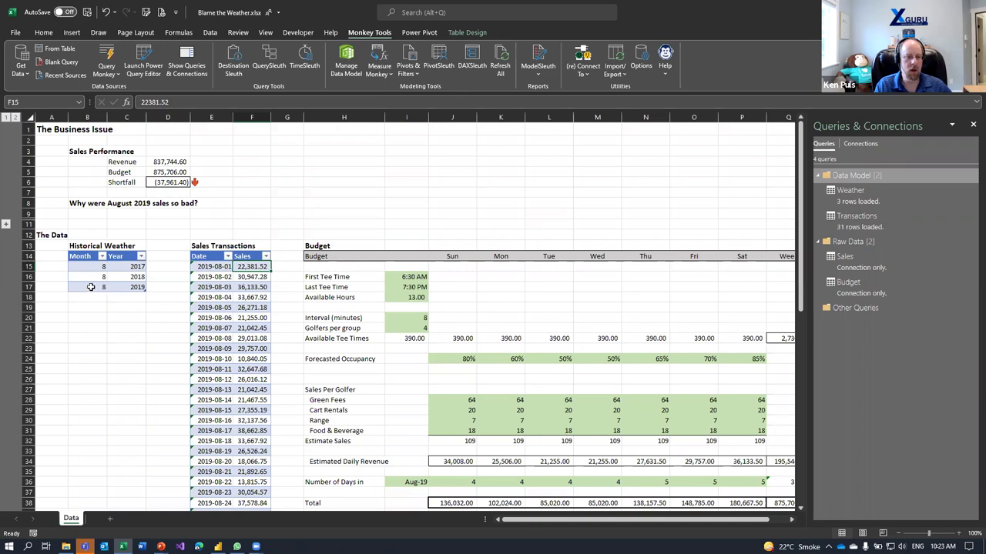
Step: Unhide row 10, copy the climate URL from B10, and switch to Edge
click(7, 225)
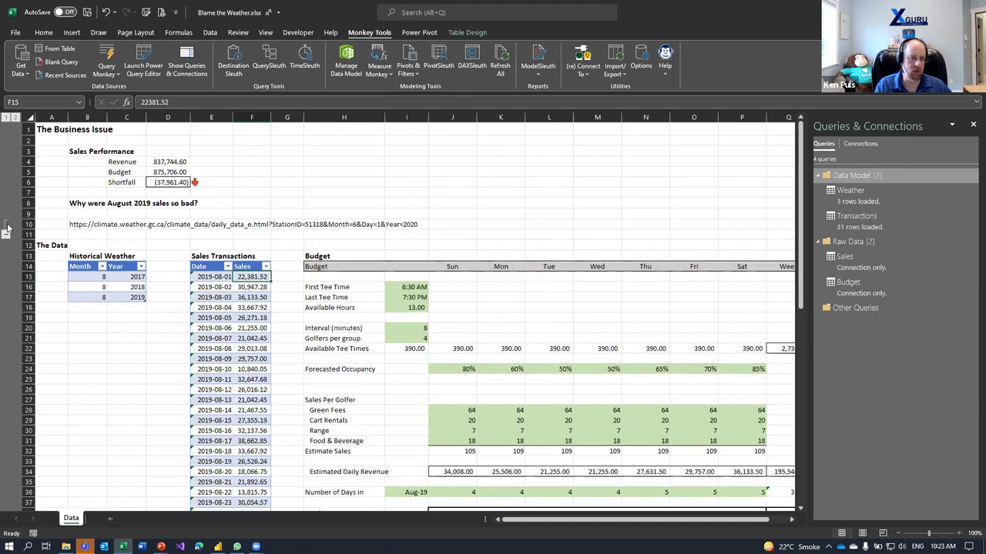
click(77, 224)
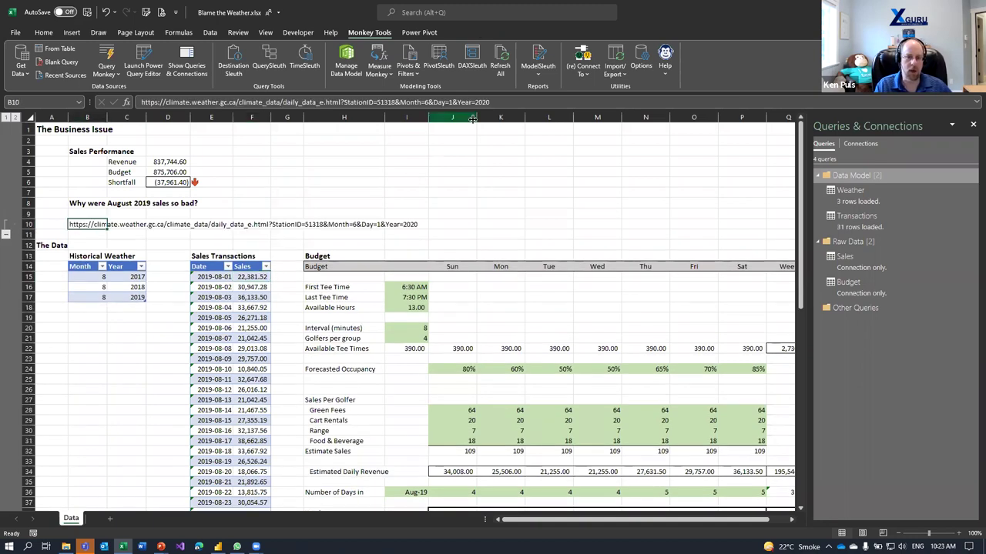
click(501, 101)
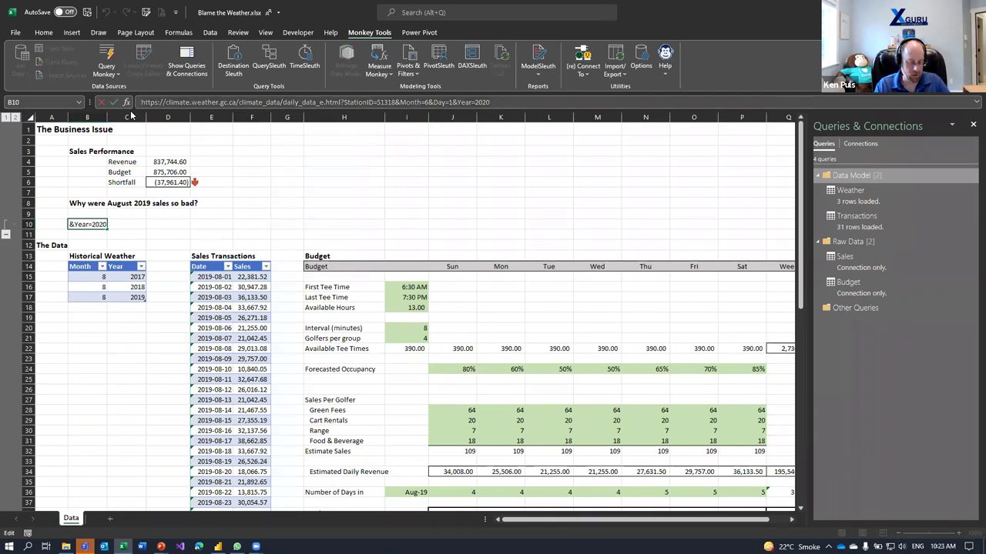
key(Escape)
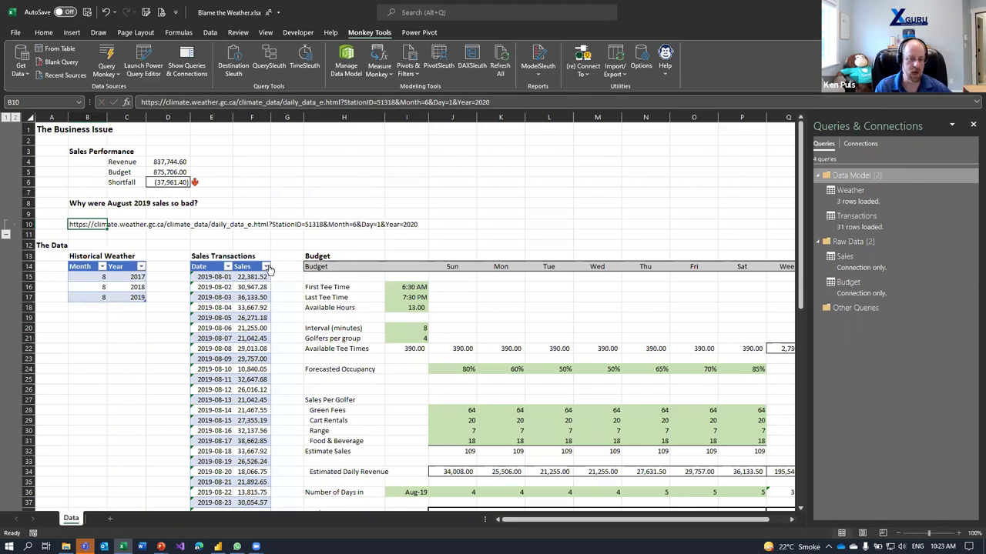
click(199, 547)
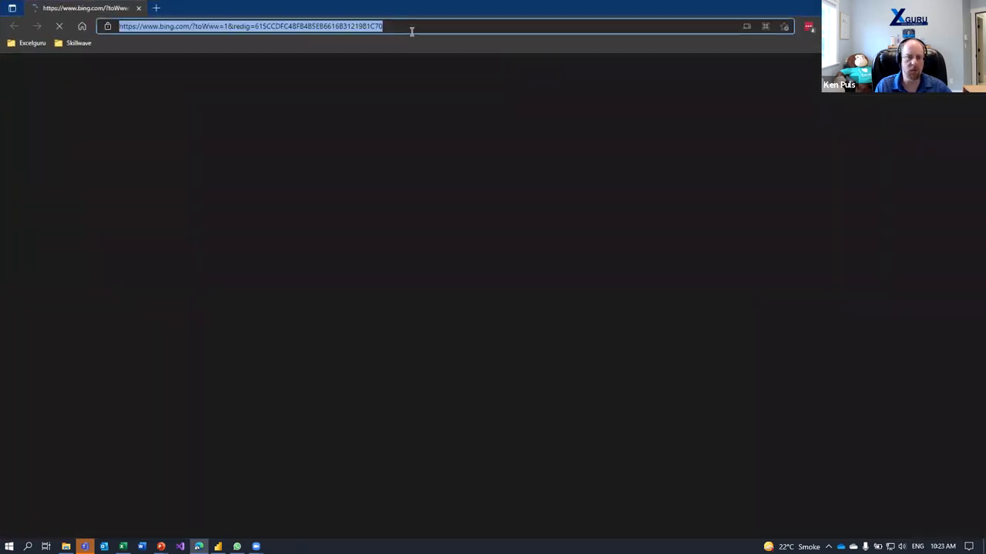
Step: Paste the climate URL into Edge's address bar and scroll the NANAIMO A June 2020 report
text(https://climate.weather.gc.ca/climate_data/daily_data_e.html?StationID=51318&Month=6&Day=1&Year=2020)
key(Return)
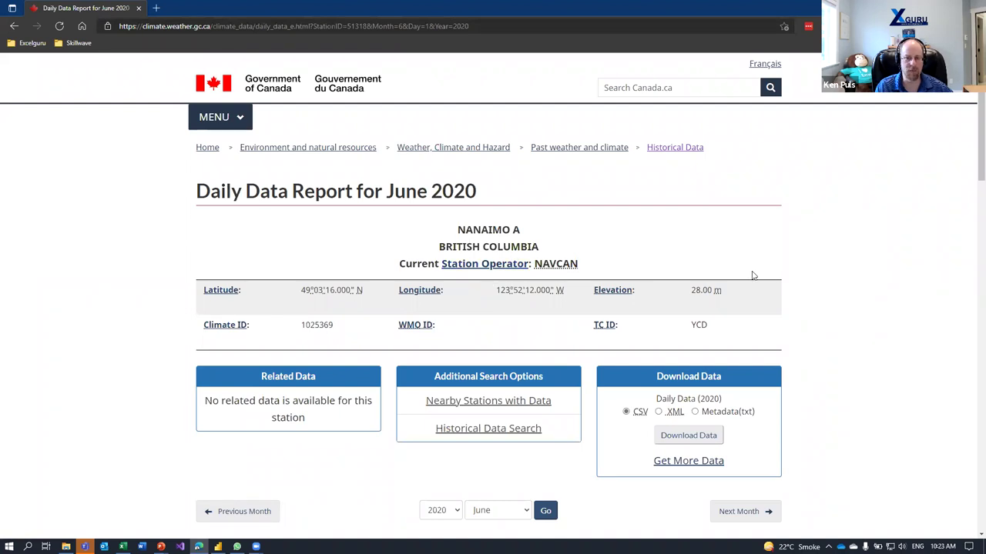
scroll(794, 275, down, 3)
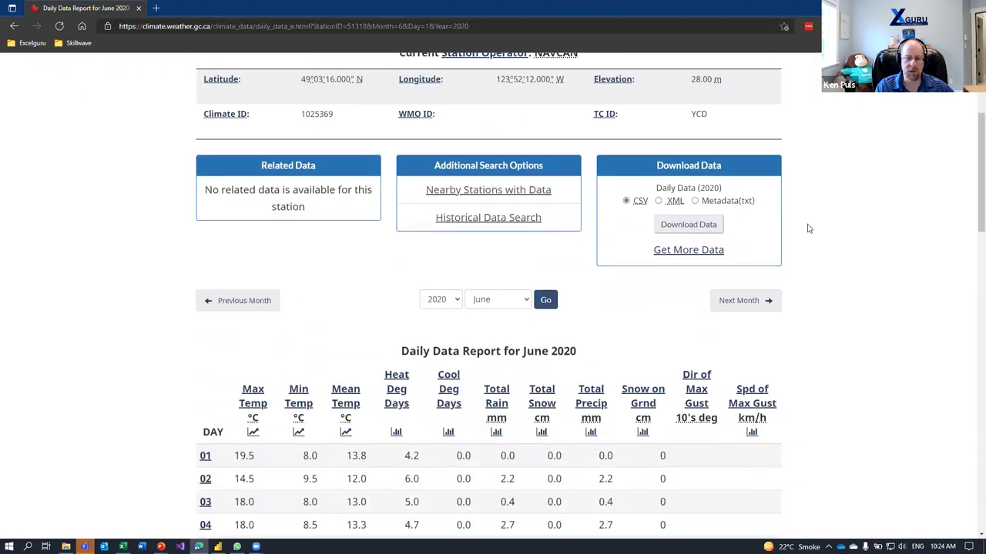
scroll(808, 228, down, 3)
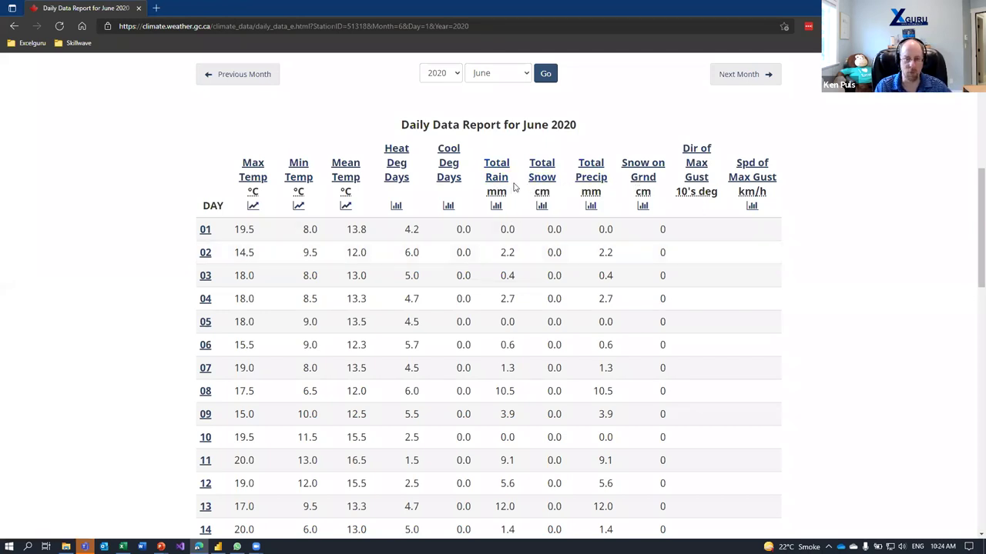
scroll(404, 310, down, 3)
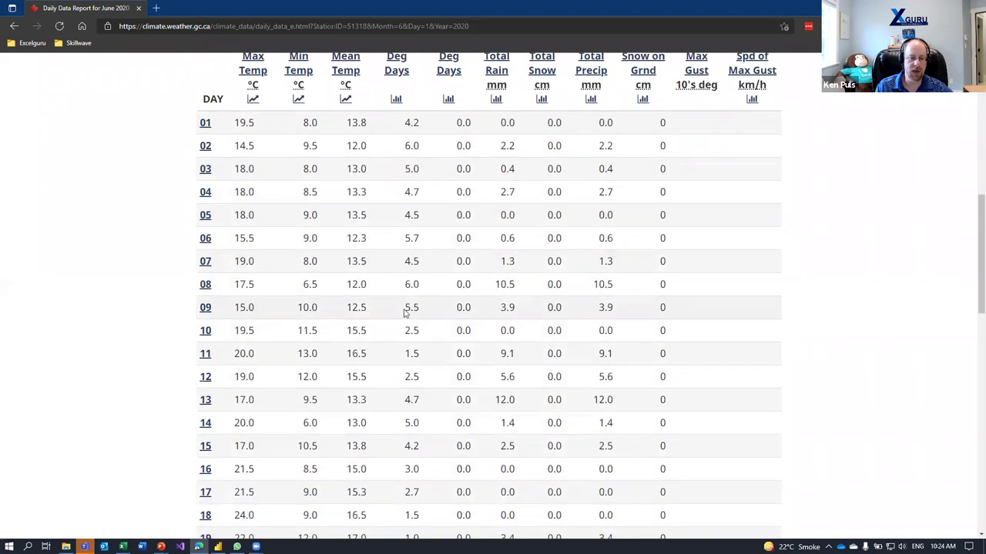
scroll(404, 310, up, 5)
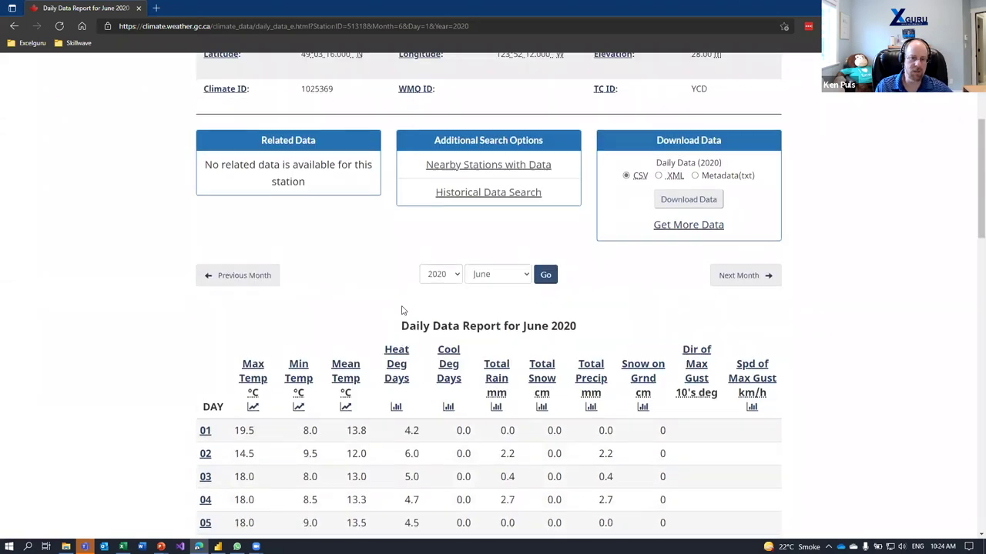
scroll(401, 310, up, 3)
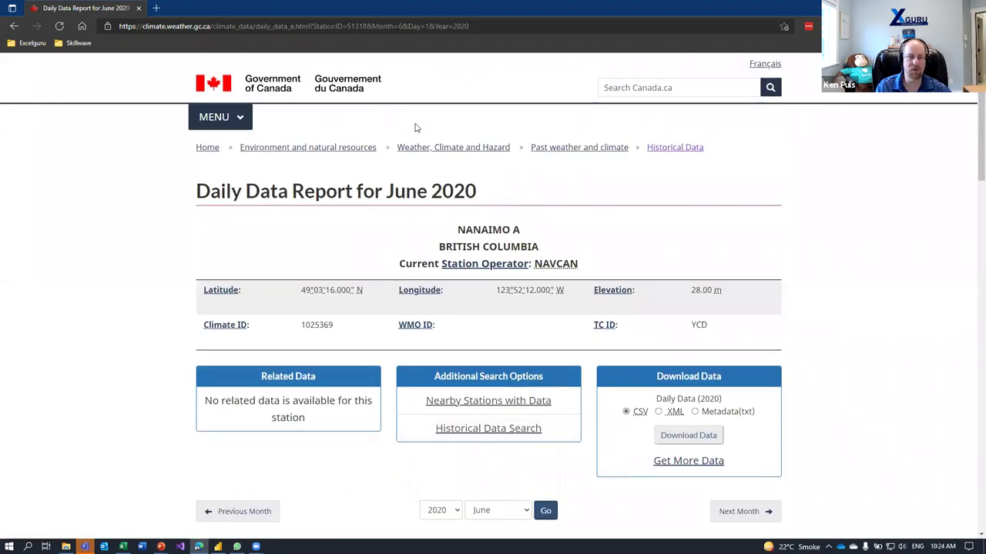
Step: Inspect the StationID and Month parameters in the page's URL
drag(314, 25, 364, 27)
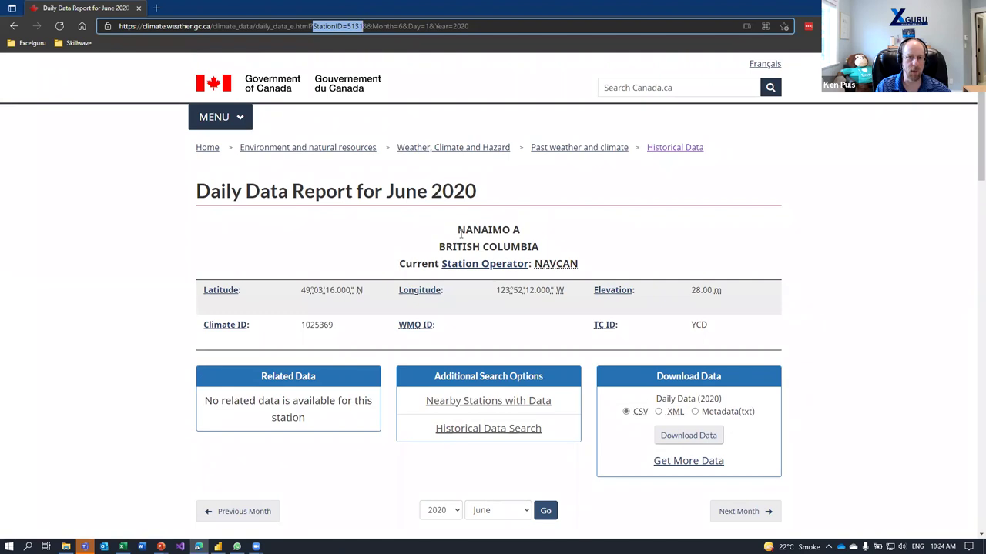
click(374, 27)
drag(372, 26, 428, 26)
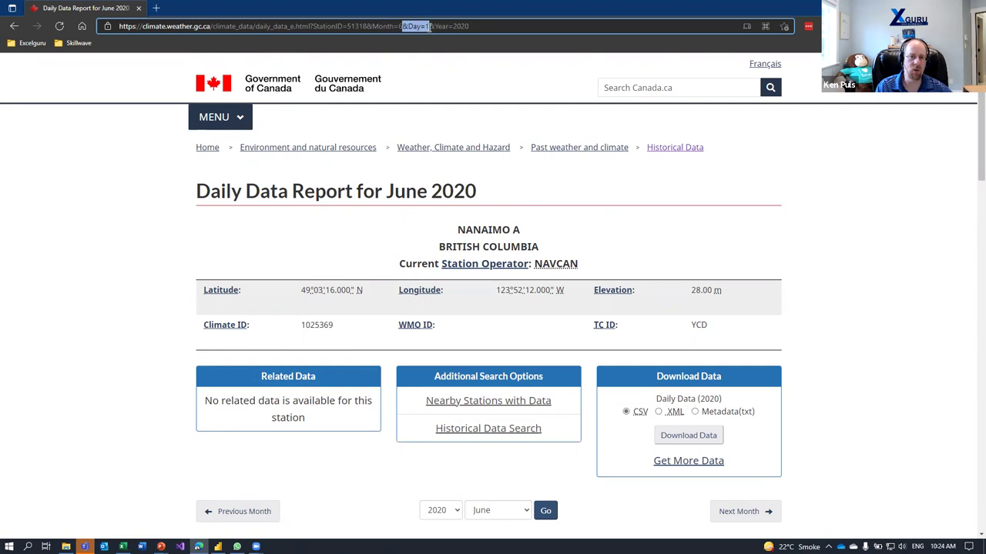
scroll(468, 358, down, 3)
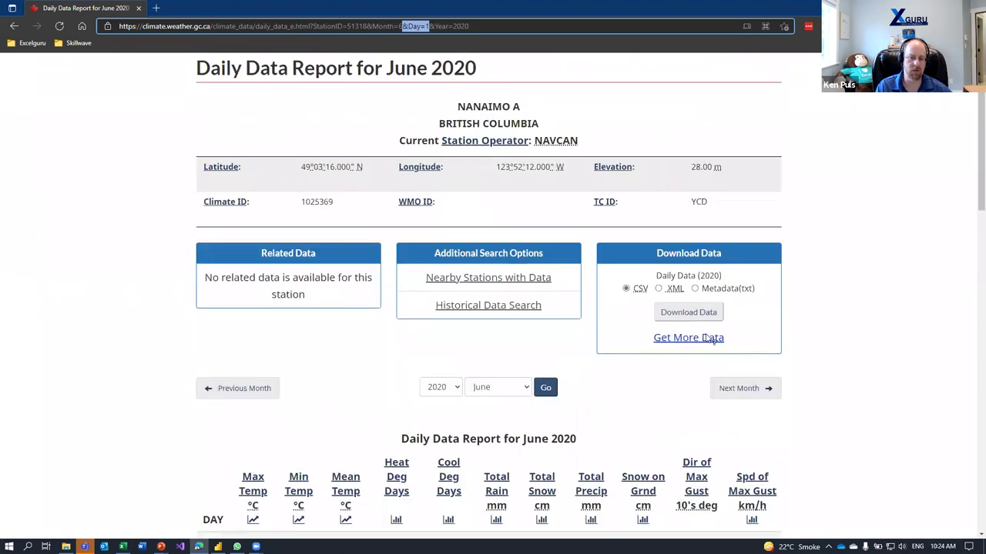
scroll(477, 431, up, 3)
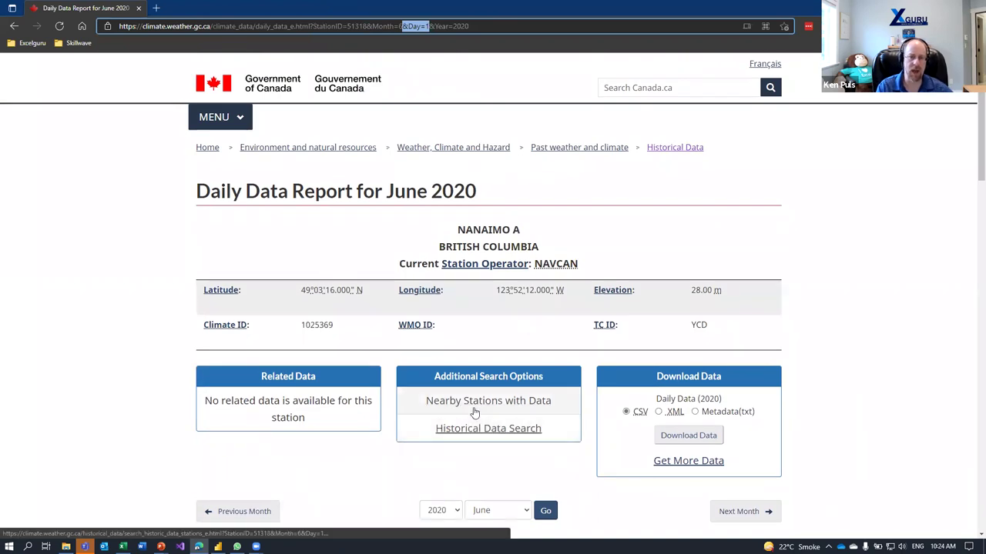
Step: Remove the Day parameter from the URL and reload the report
key(BackSpace)
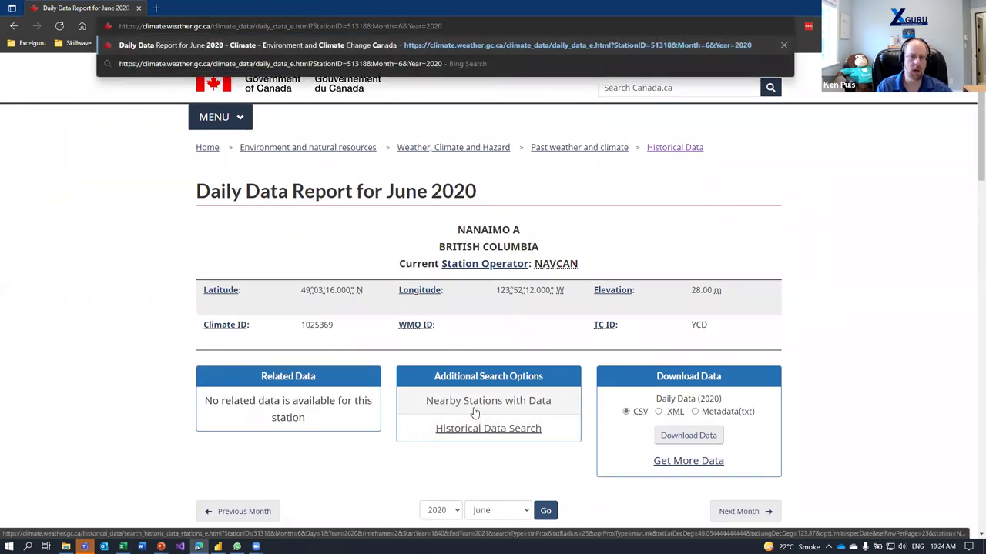
key(Return)
scroll(431, 370, down, 2)
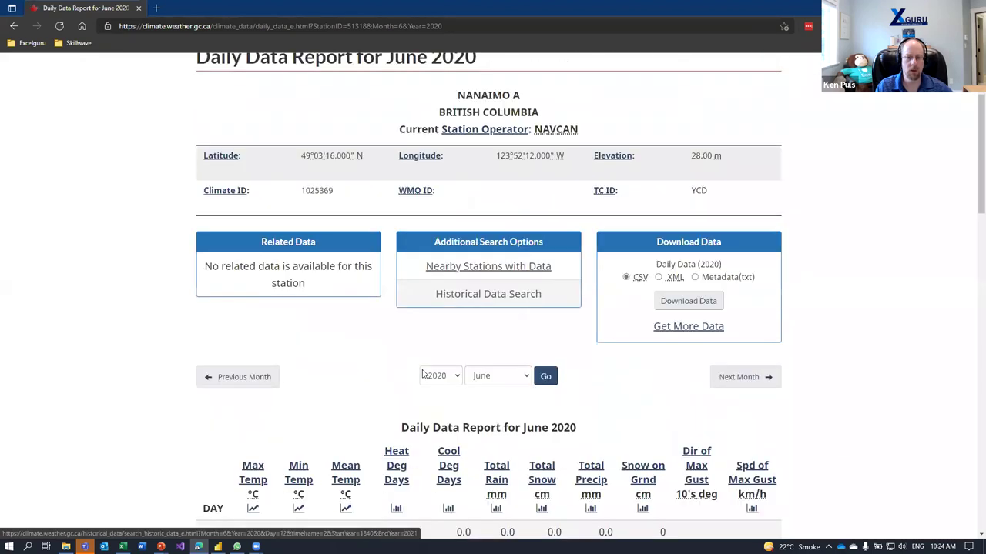
scroll(422, 374, down, 4)
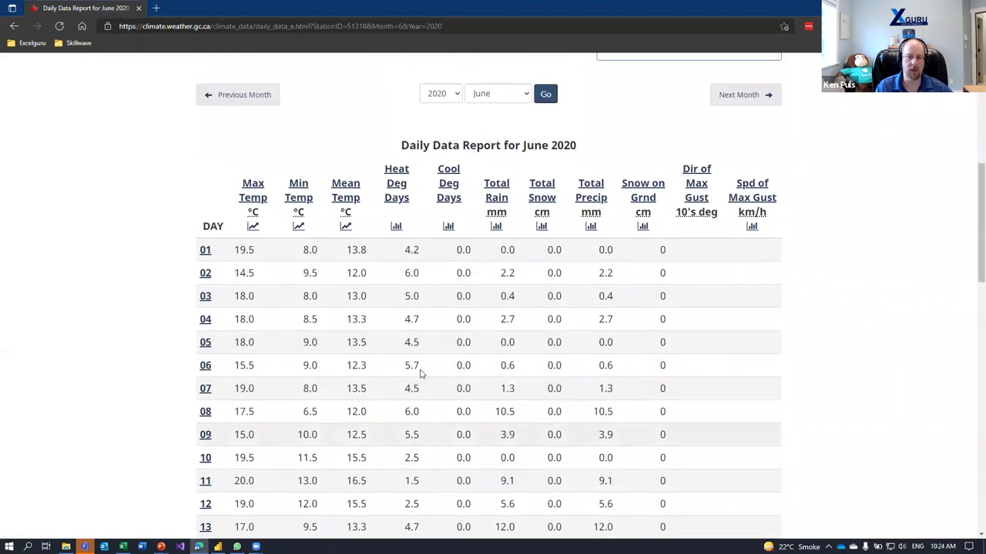
scroll(421, 374, up, 6)
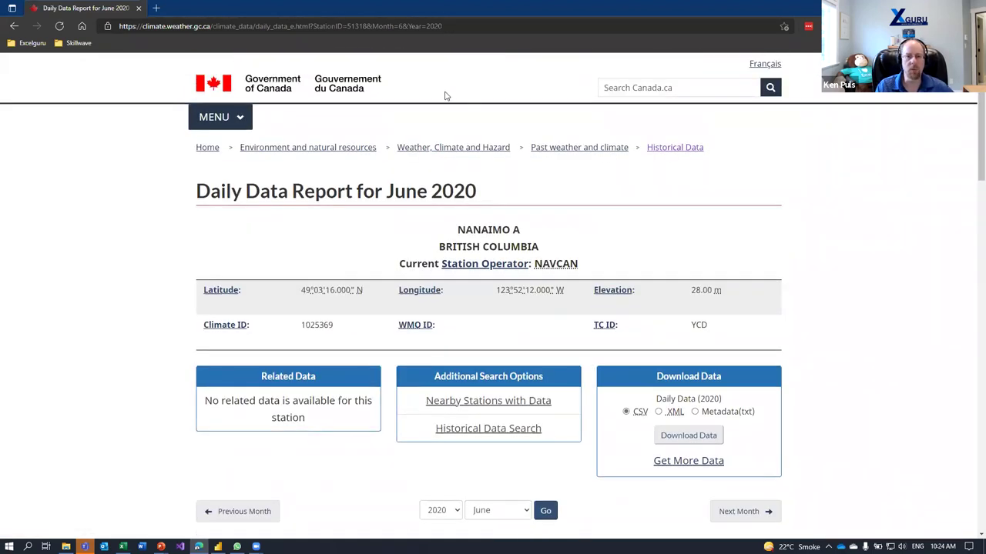
Step: Change the URL to Month=8 and Year=2021, then review the August temperatures, including day 11's 34.5 maximum
click(438, 24)
key(BackSpace)
text(1)
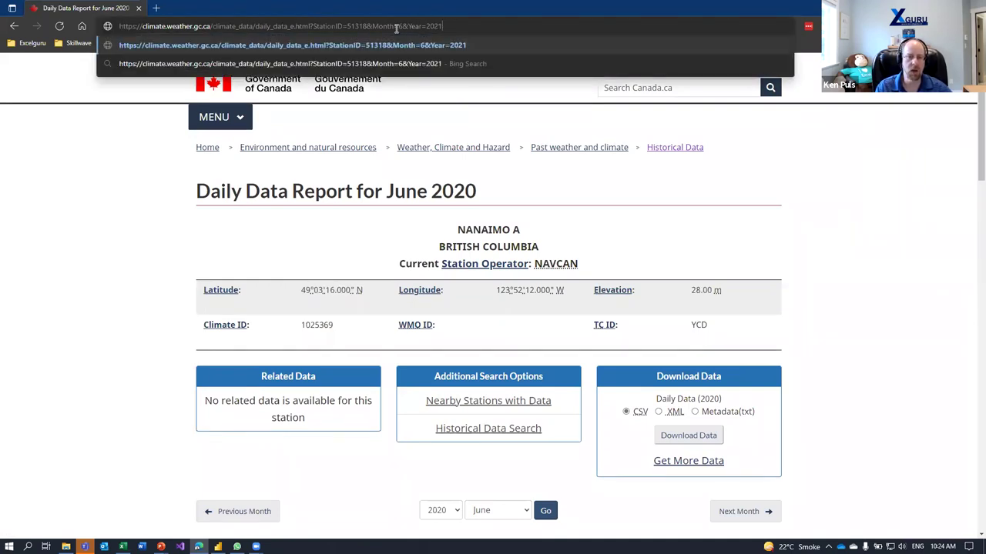
text(8)
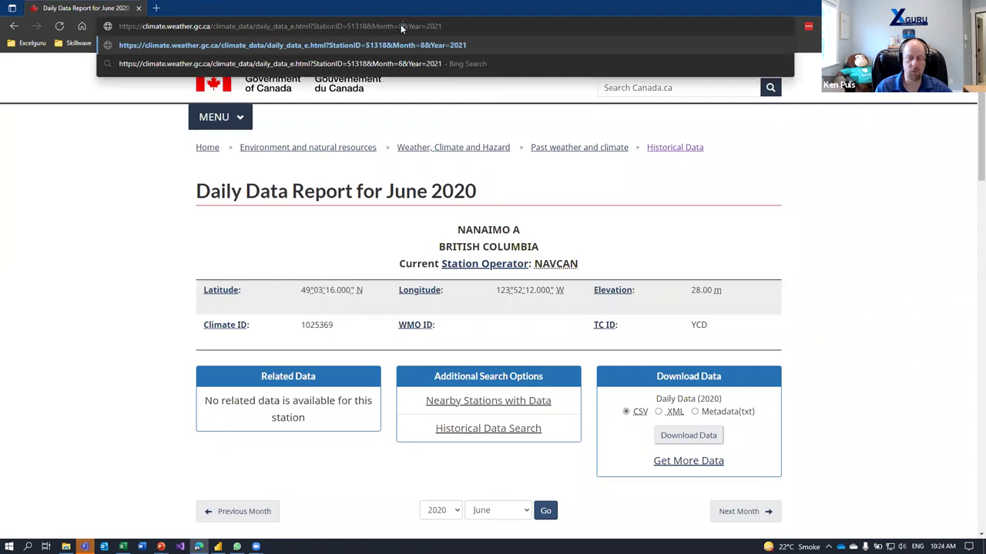
key(Return)
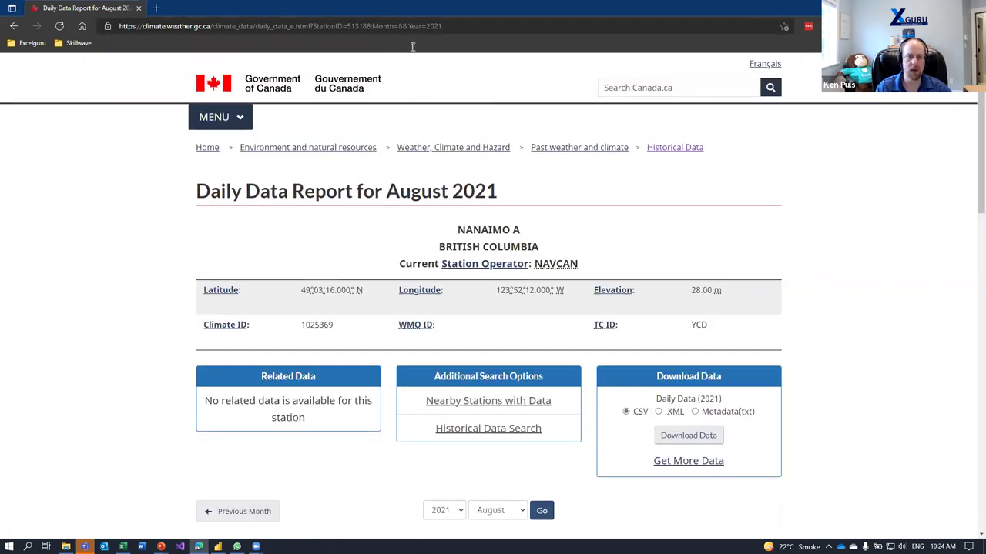
scroll(285, 334, down, 4)
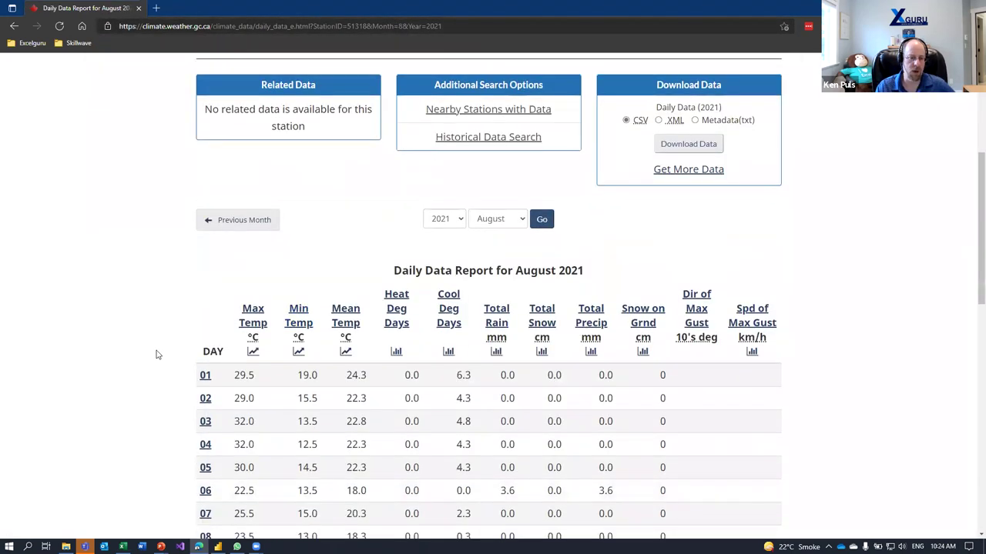
scroll(156, 354, down, 4)
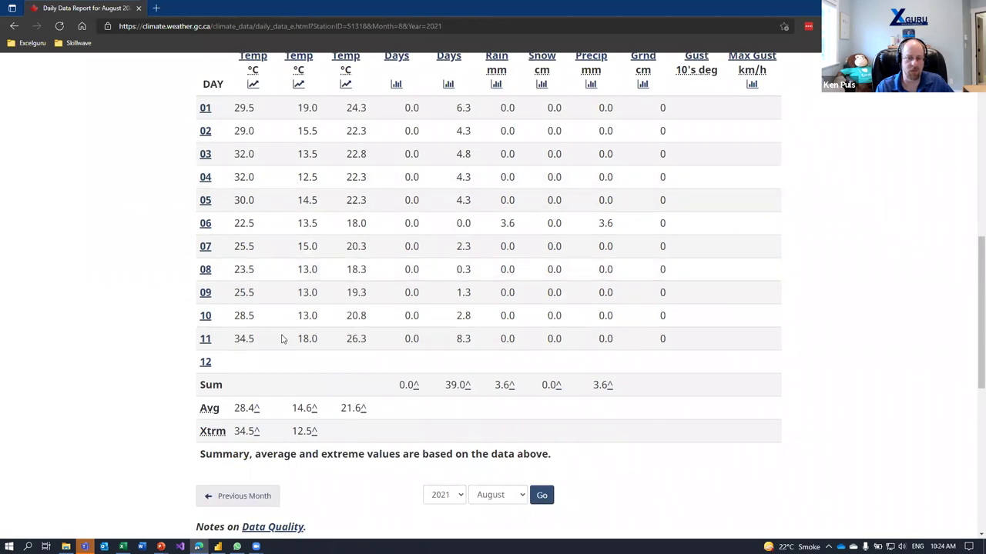
scroll(378, 356, up, 1)
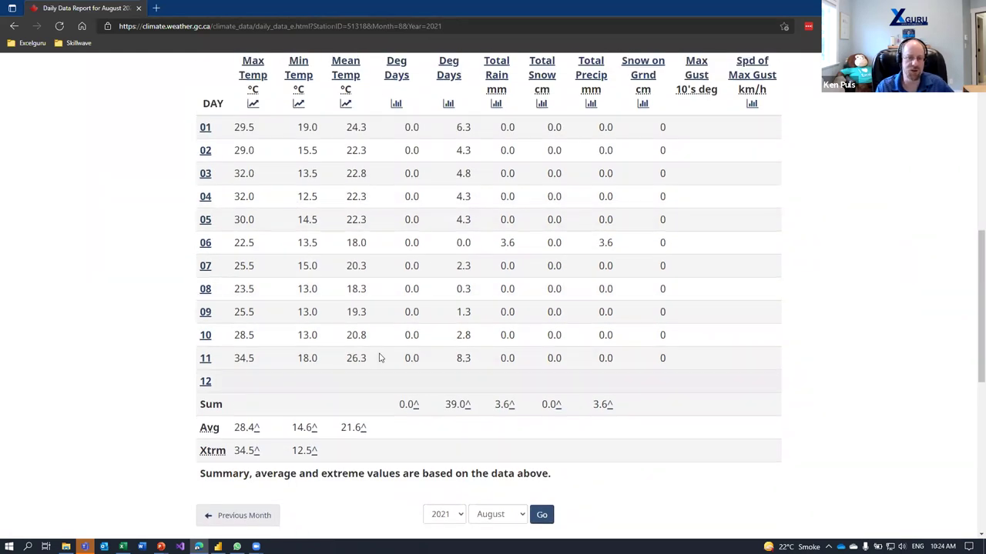
scroll(379, 358, up, 1)
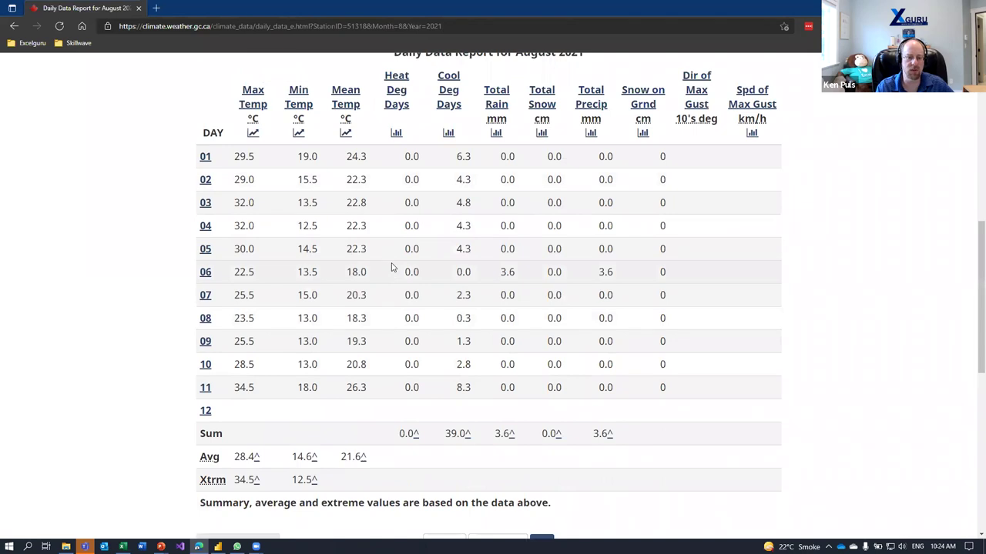
drag(258, 388, 231, 388)
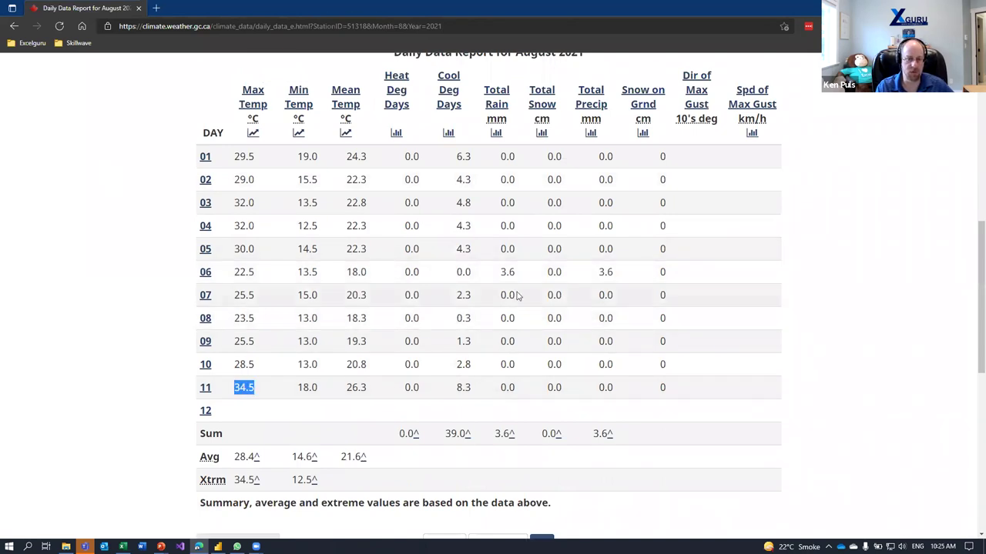
scroll(516, 295, up, 5)
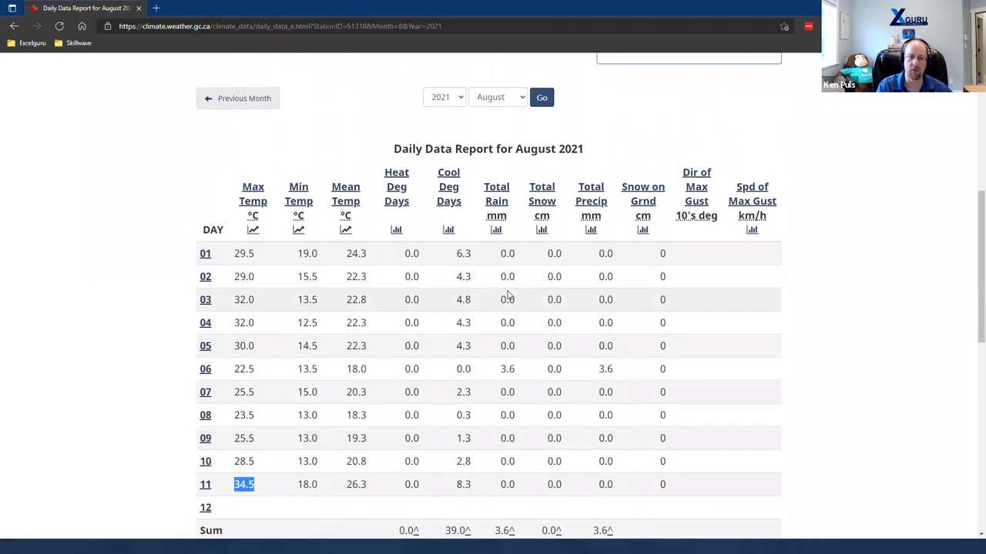
scroll(508, 296, up, 2)
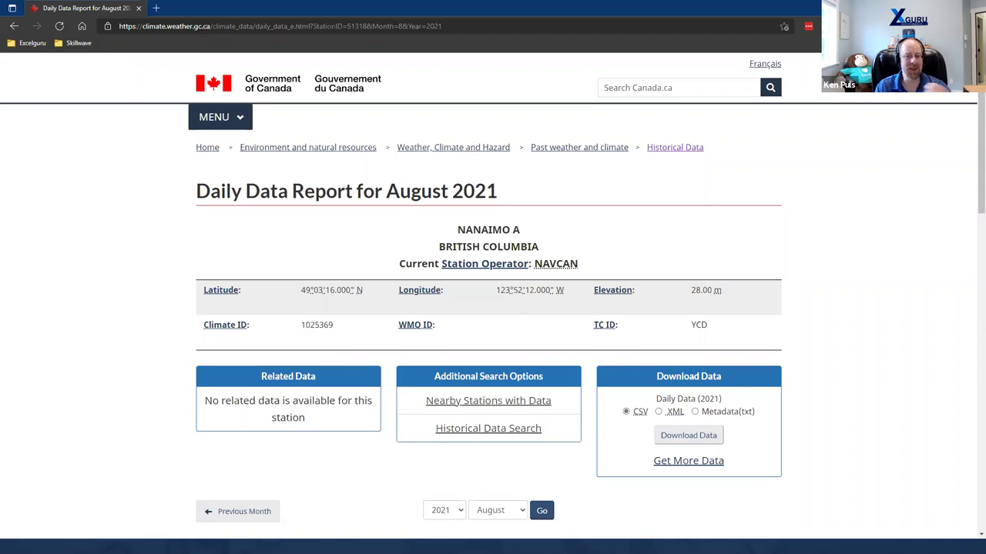
key(alt+Tab)
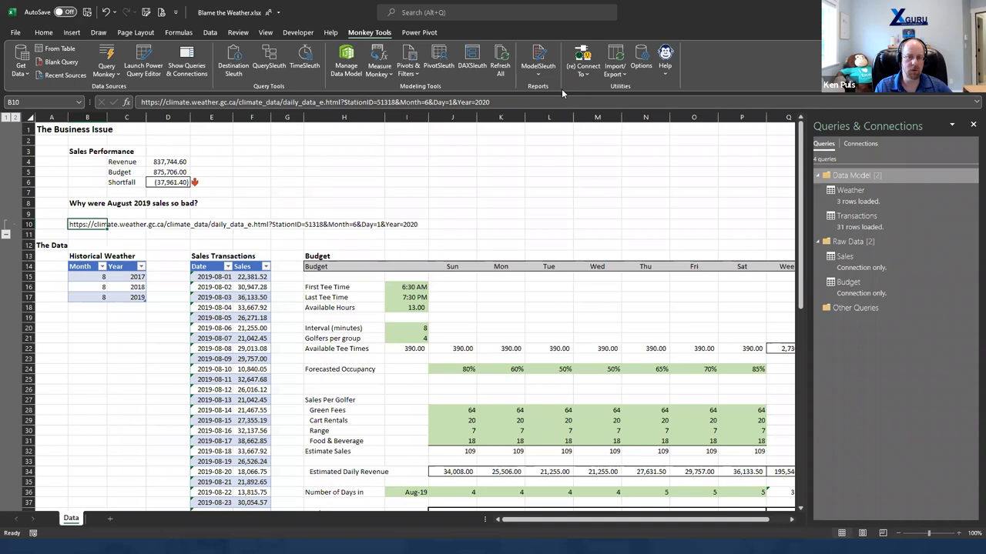
Step: Copy the climate URL from B10 and start a Get Data > From Other Sources > From Web import
drag(506, 103, 141, 104)
key(ctrl+c)
key(Escape)
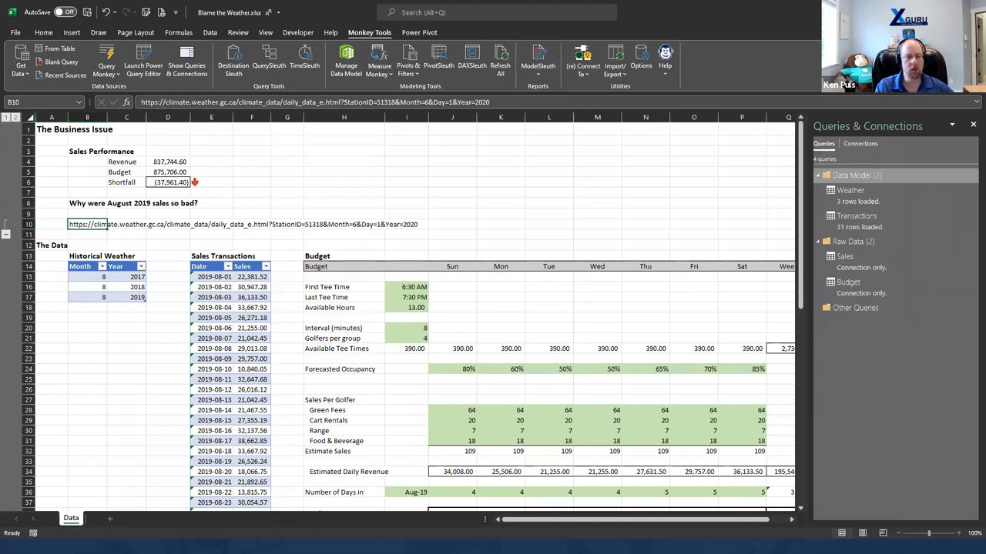
click(22, 77)
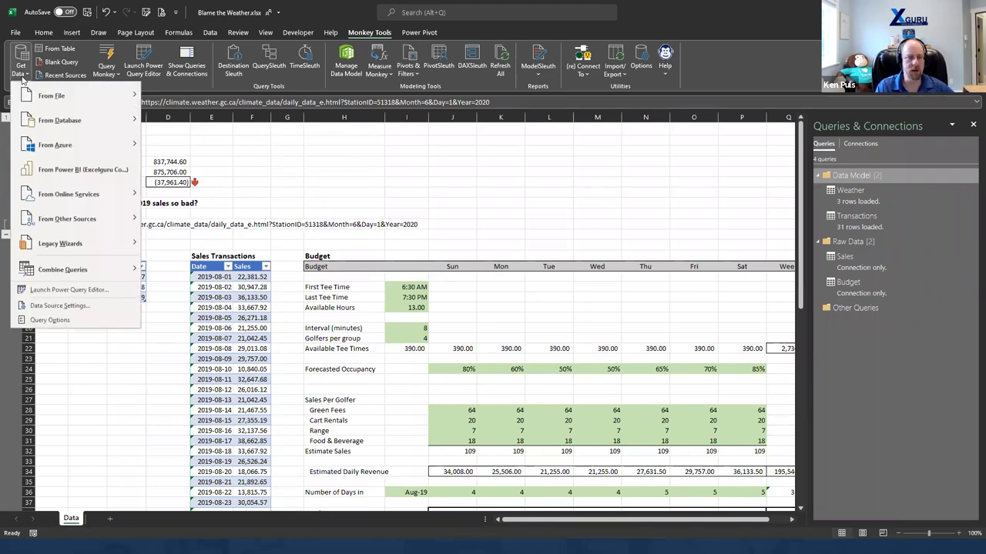
mouse_move(48, 222)
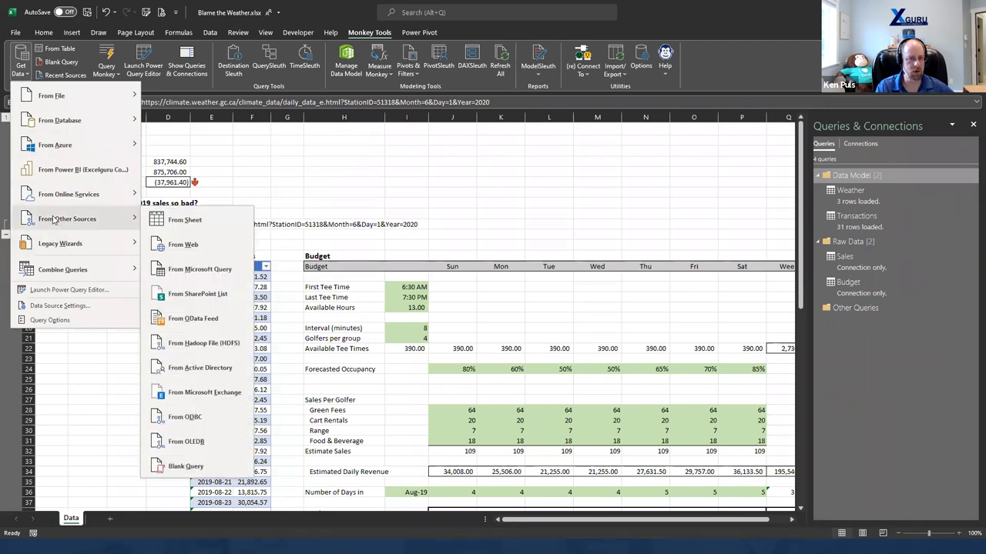
click(219, 252)
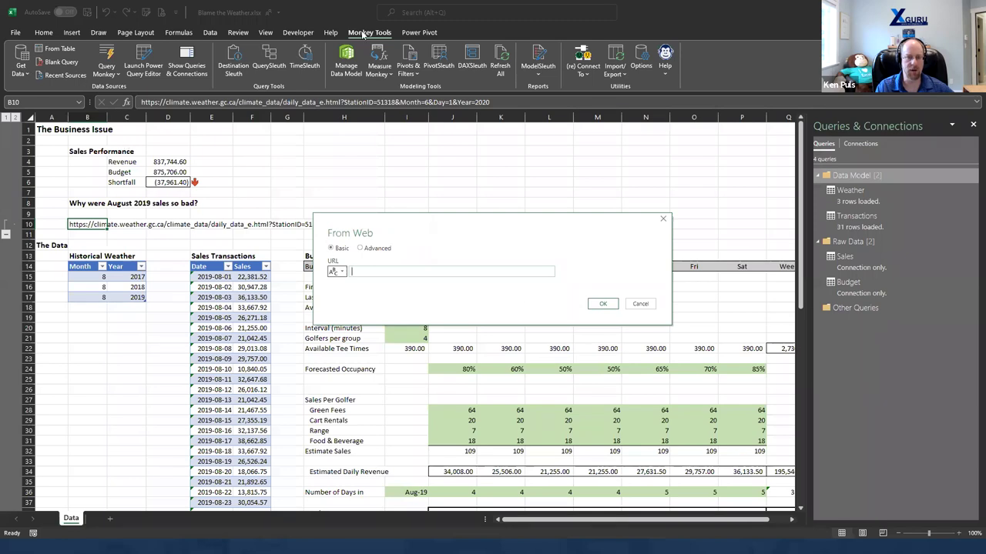
Step: In Advanced mode, paste the URL and split off the month value 6, dropping &Day=1
click(361, 249)
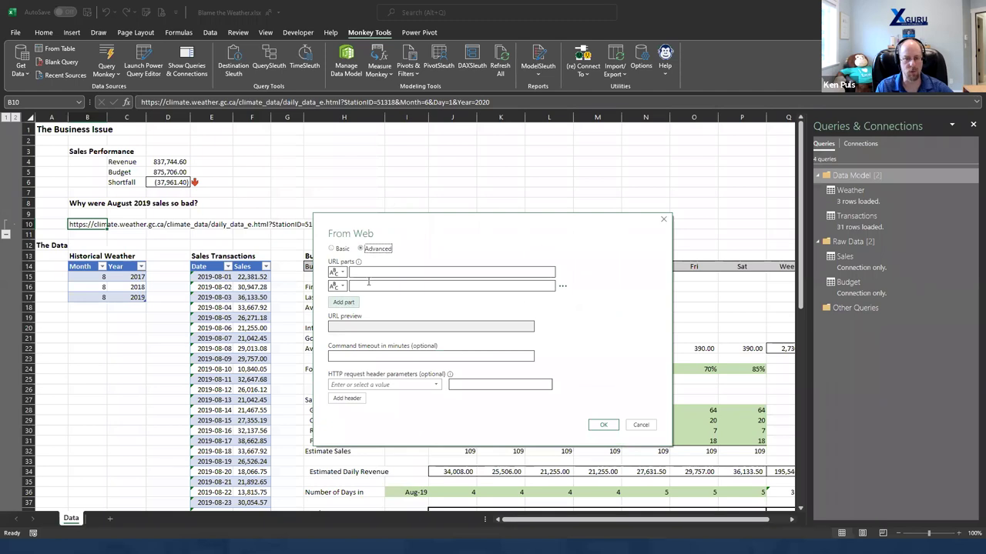
click(381, 275)
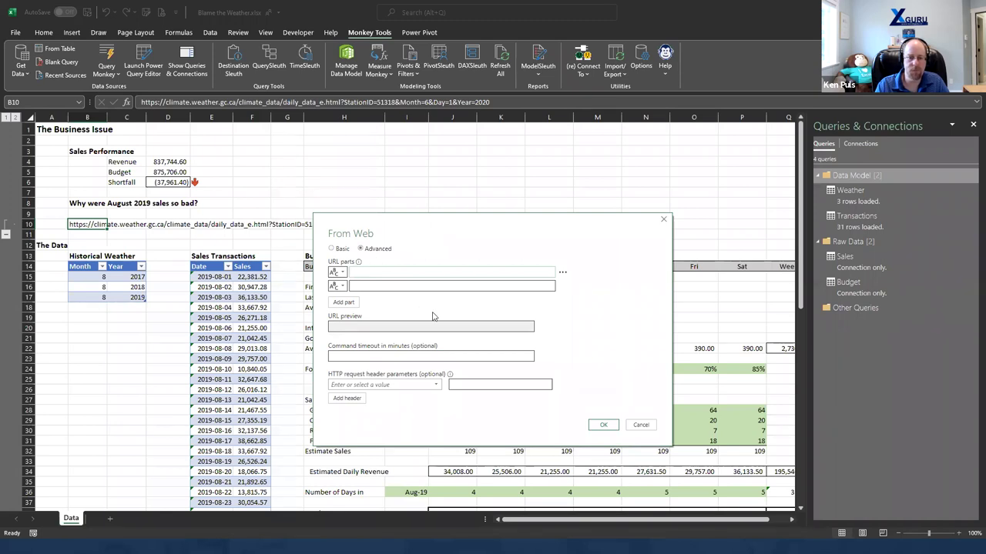
key(ctrl+v)
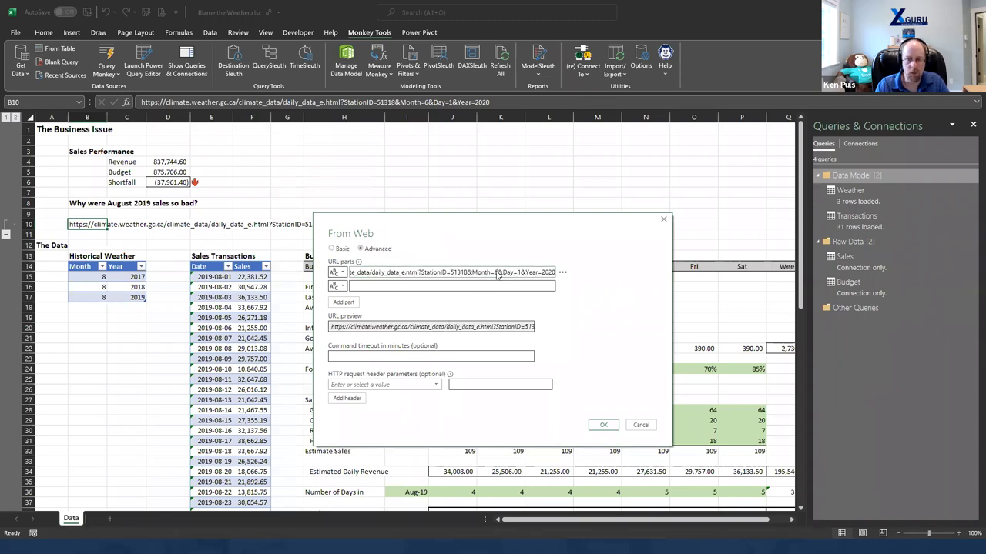
drag(496, 273, 560, 277)
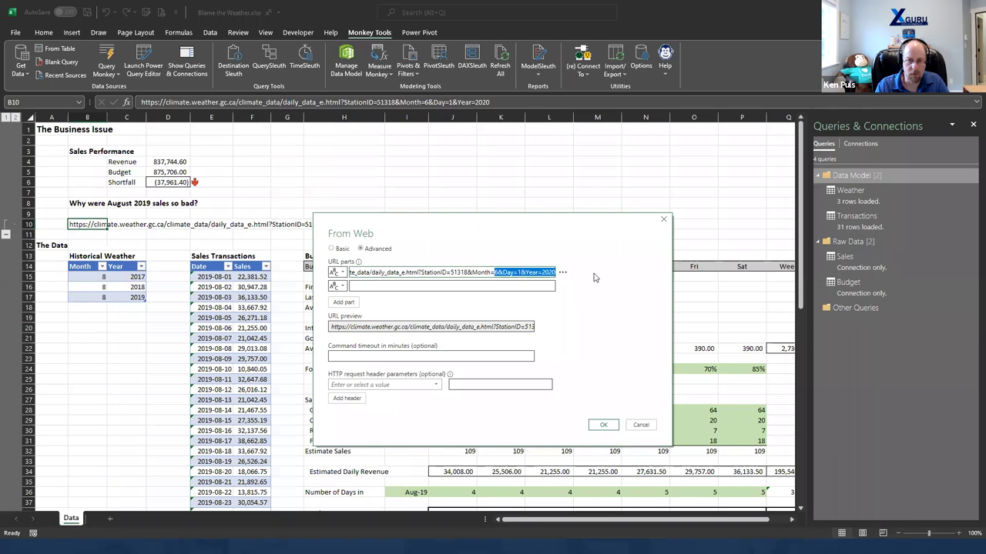
key(ctrl+x)
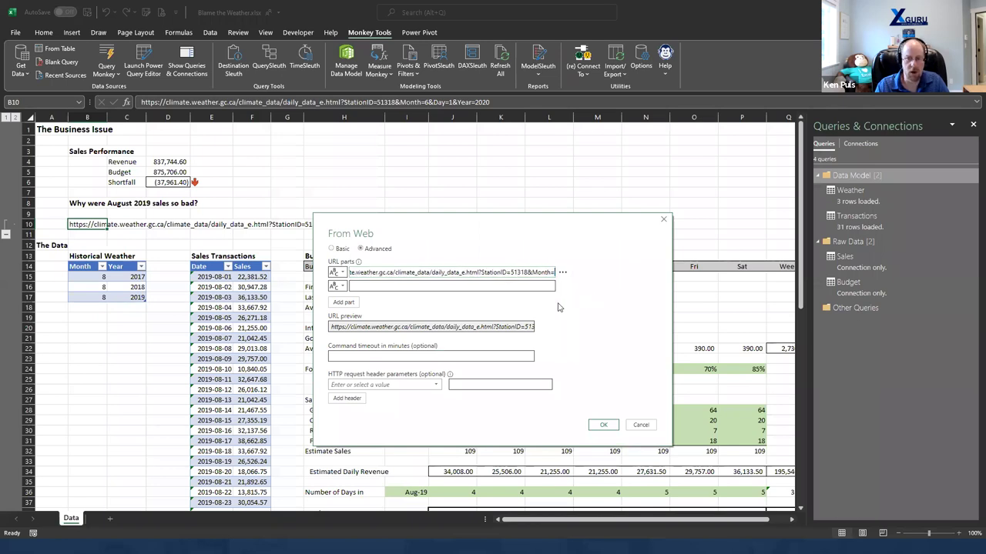
click(434, 286)
key(ctrl+v)
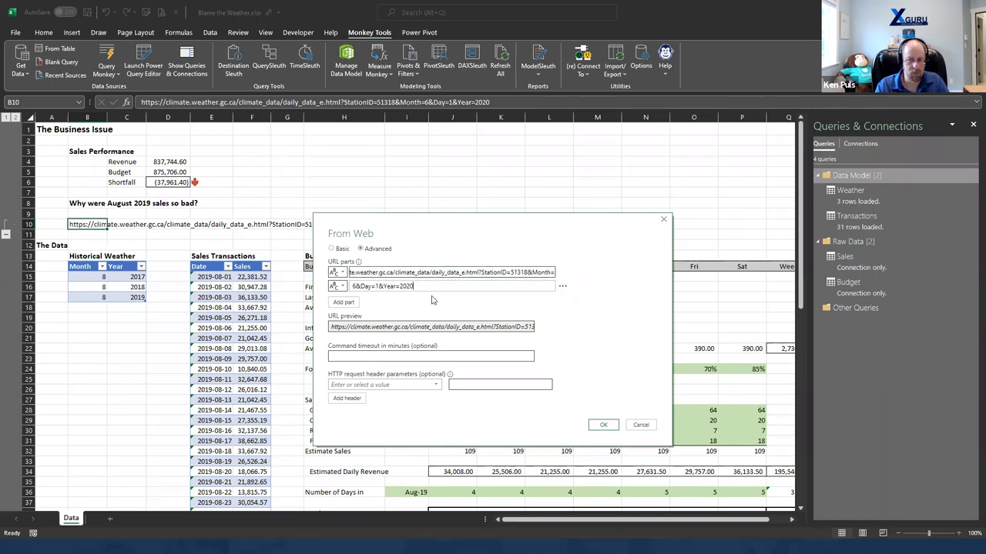
drag(353, 286, 379, 290)
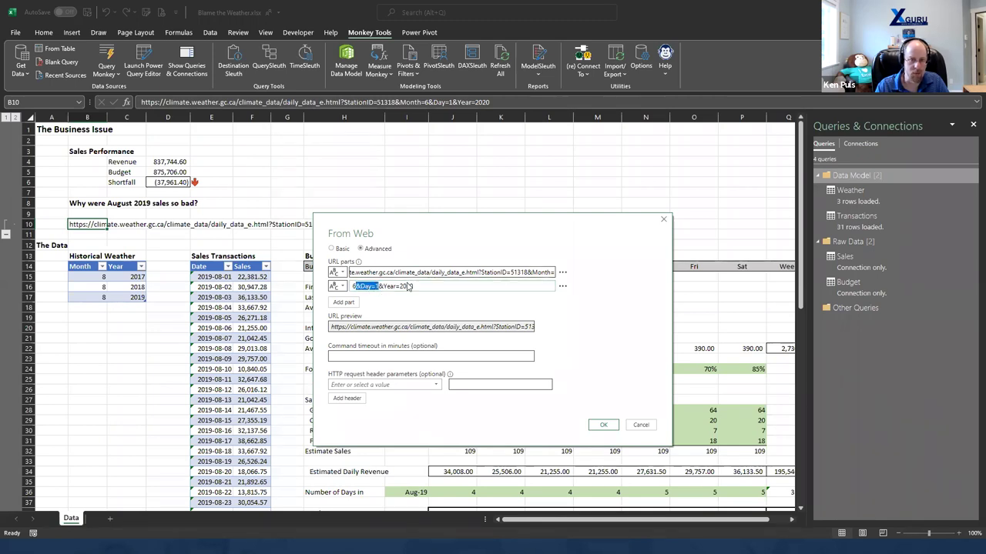
key(ctrl+x)
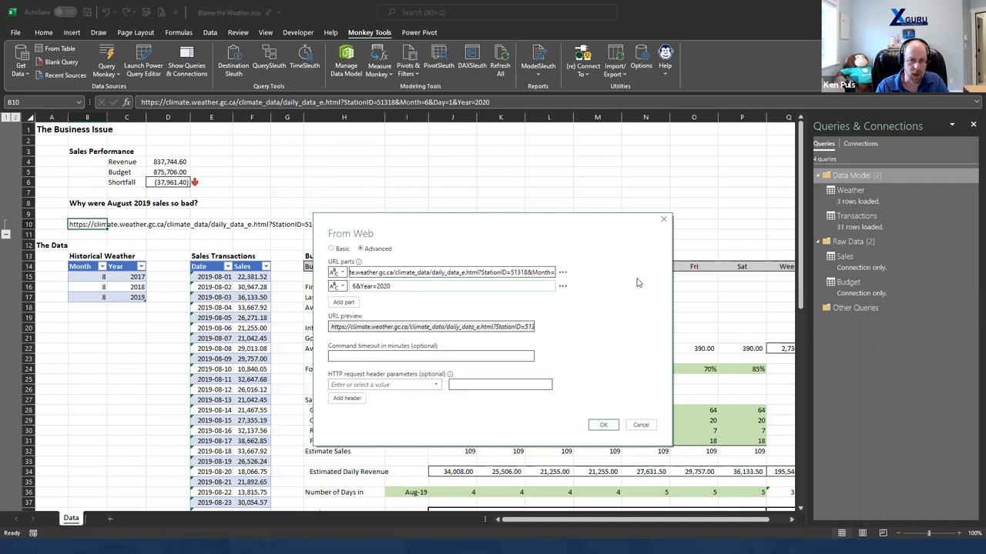
key(shift+End)
key(ctrl+x)
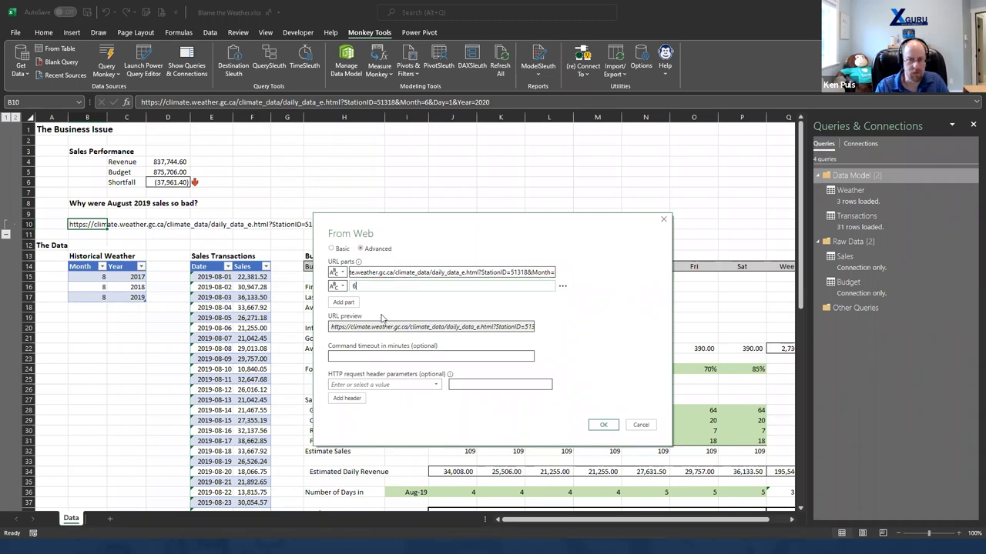
Step: Add URL parts '&Year=' and '2020' as the third and fourth parts
click(346, 303)
click(357, 300)
key(ctrl+v)
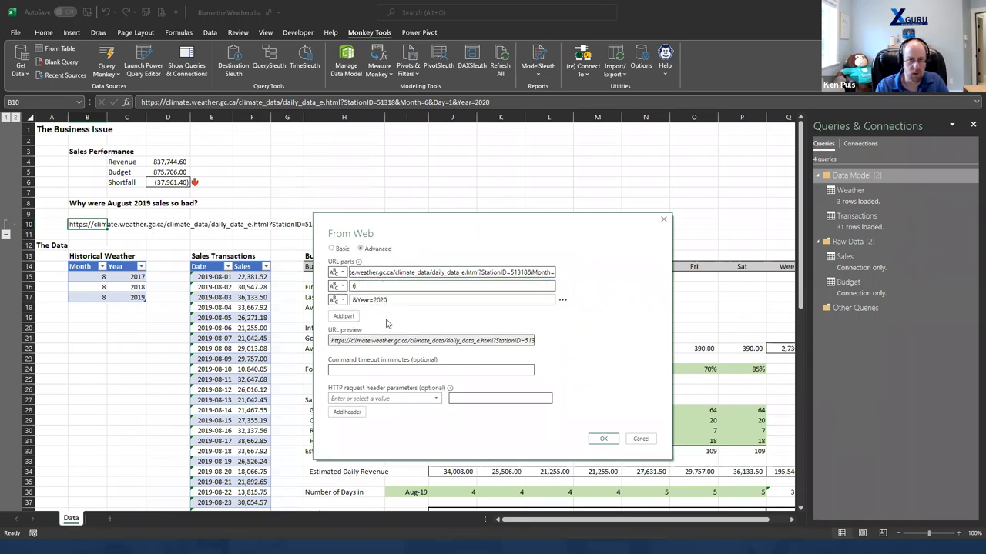
drag(375, 300, 396, 302)
key(BackSpace)
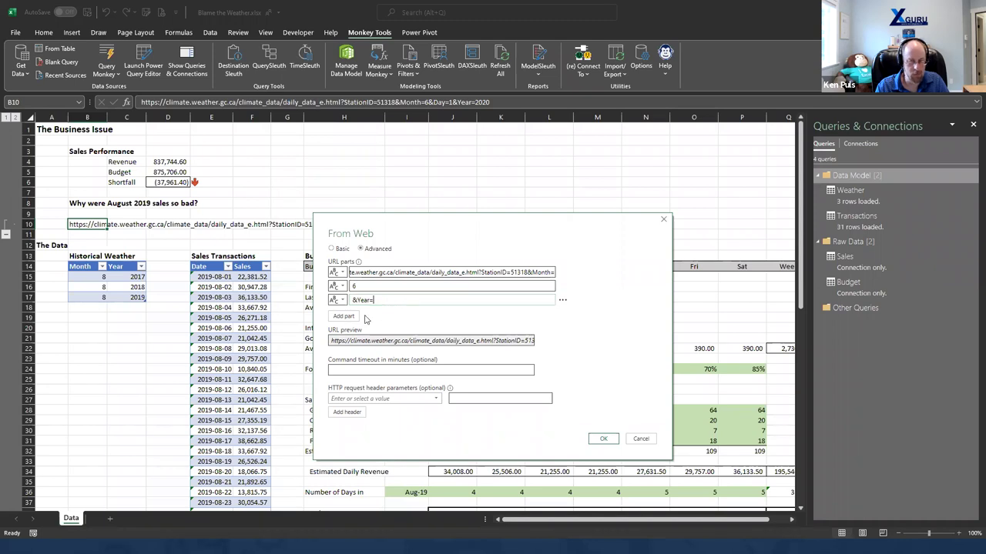
click(343, 317)
text(2020)
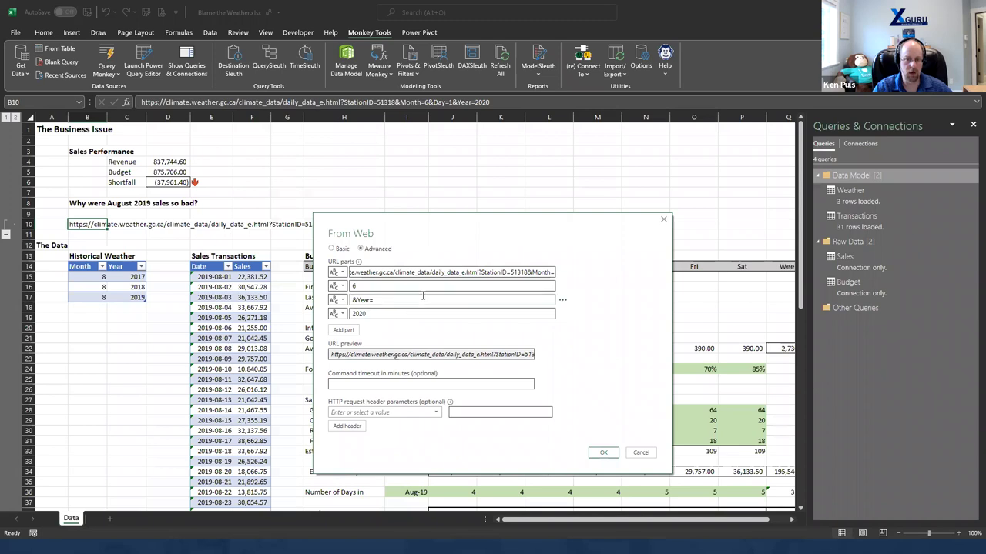
Step: Review the month and year parts and open the month part's value-type choices
drag(452, 354, 562, 360)
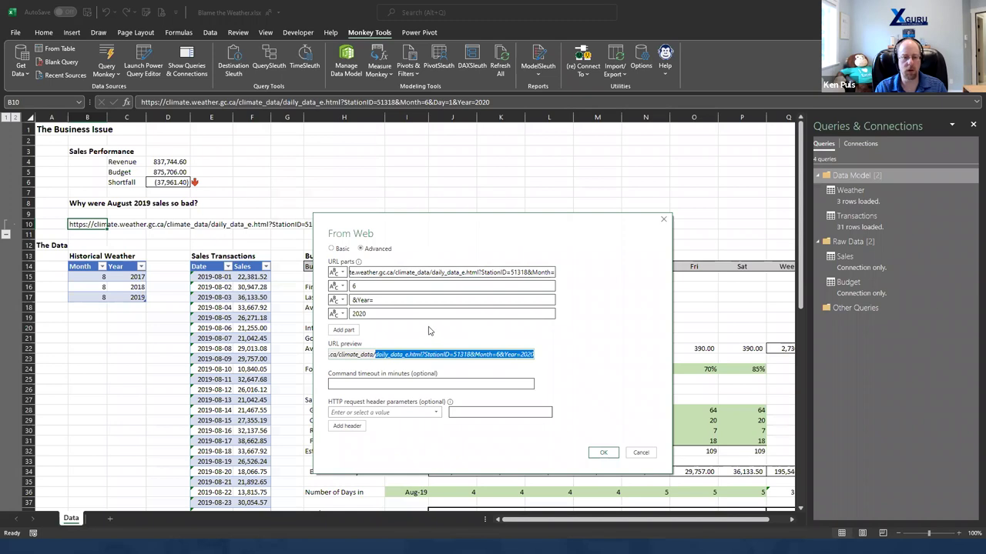
click(353, 286)
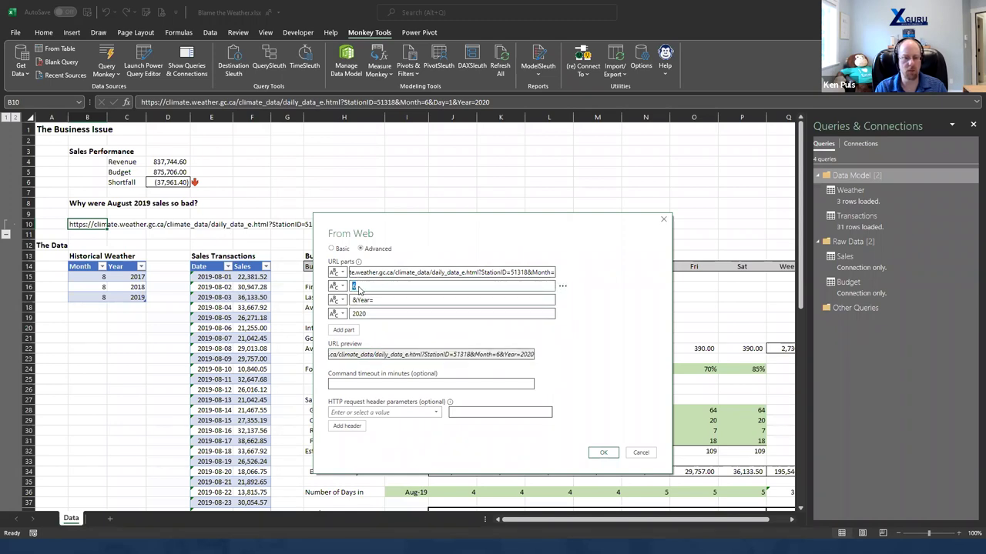
click(380, 314)
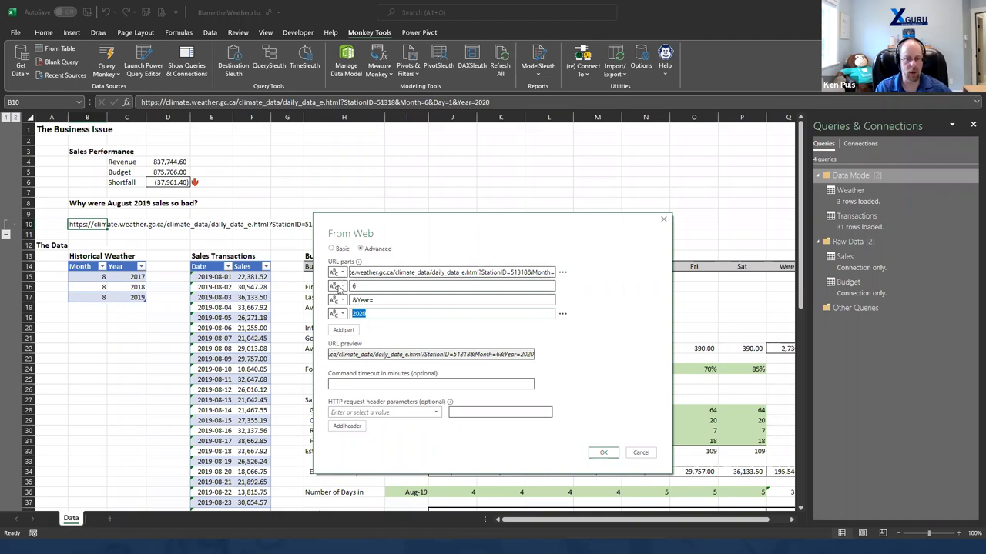
click(336, 287)
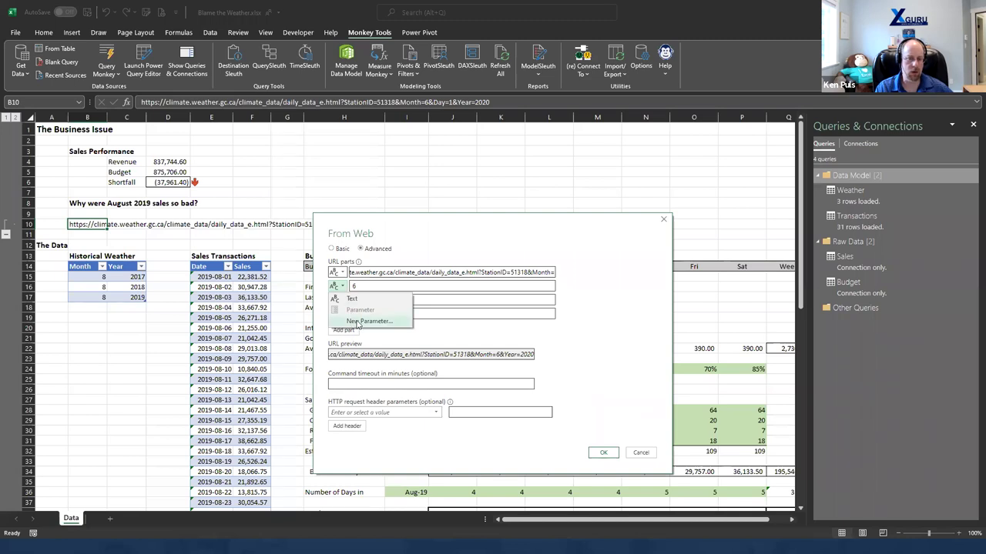
Step: Create a Text parameter named Month with current value 6 for the month part
key(Escape)
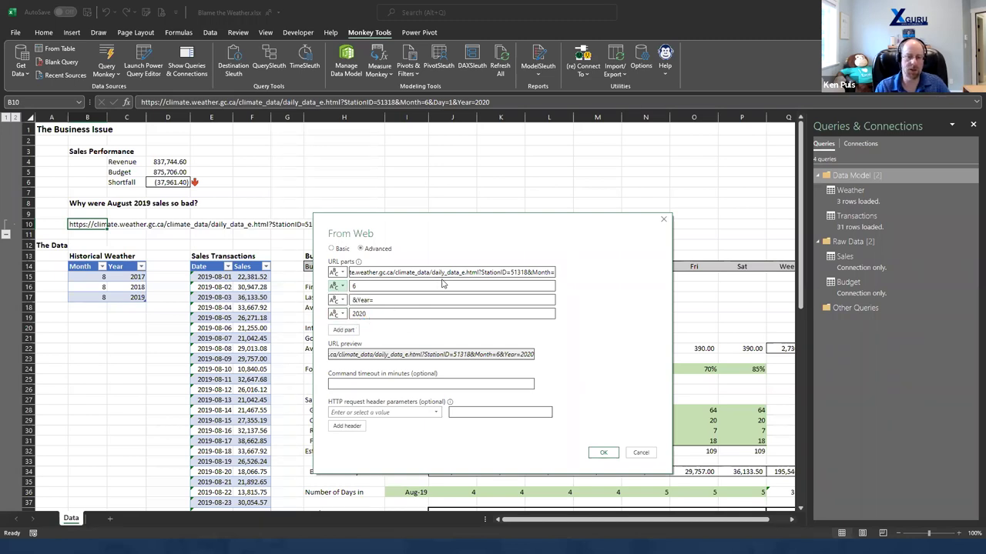
text(Month)
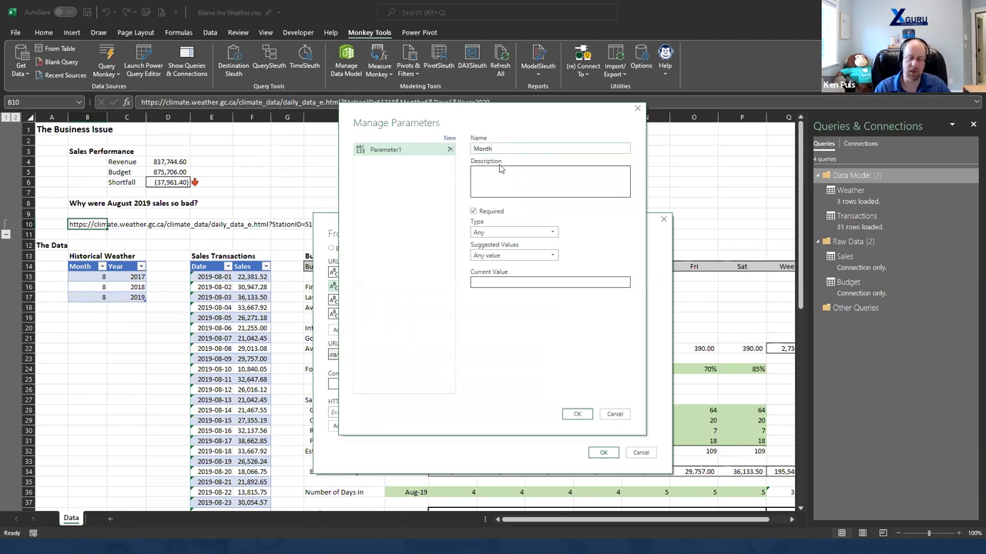
click(546, 238)
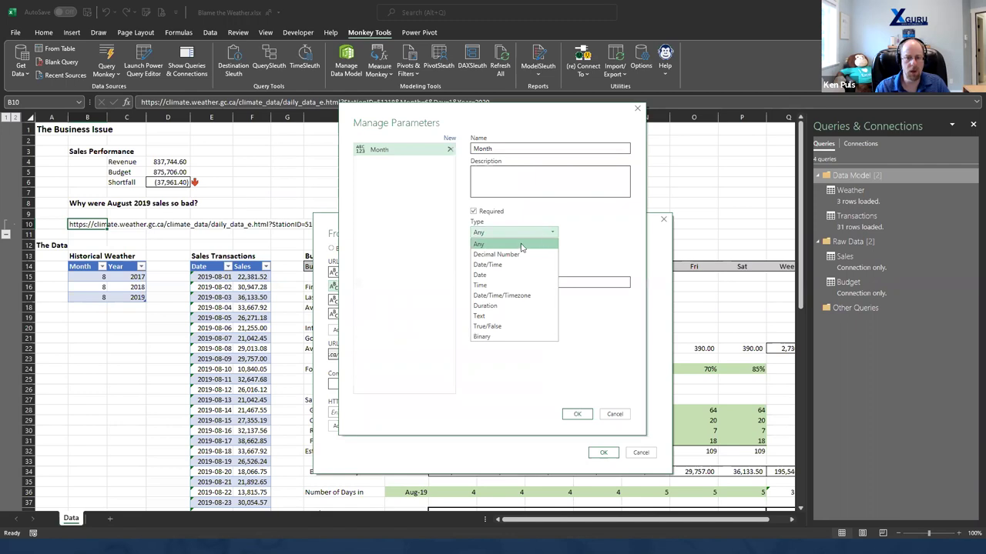
click(481, 319)
click(490, 281)
text(6)
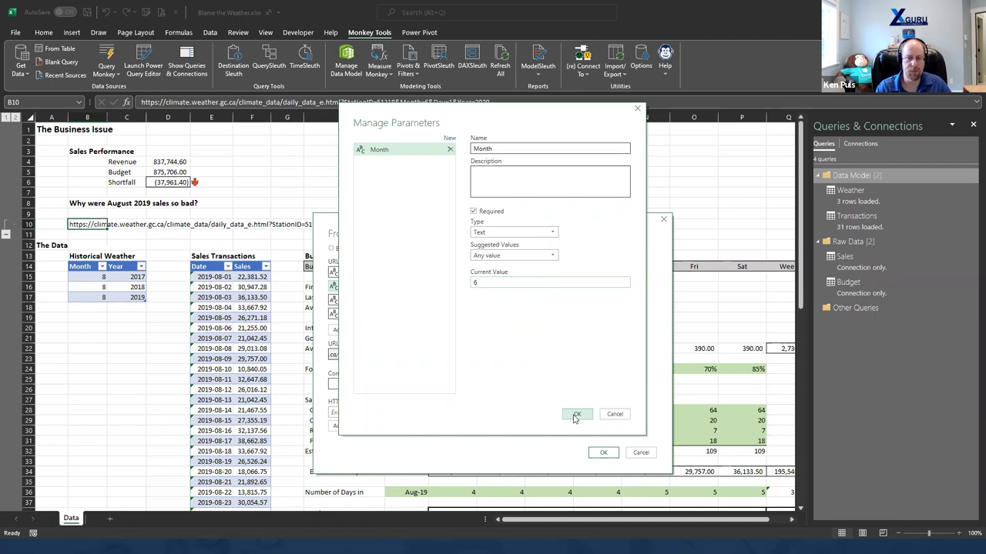
click(576, 415)
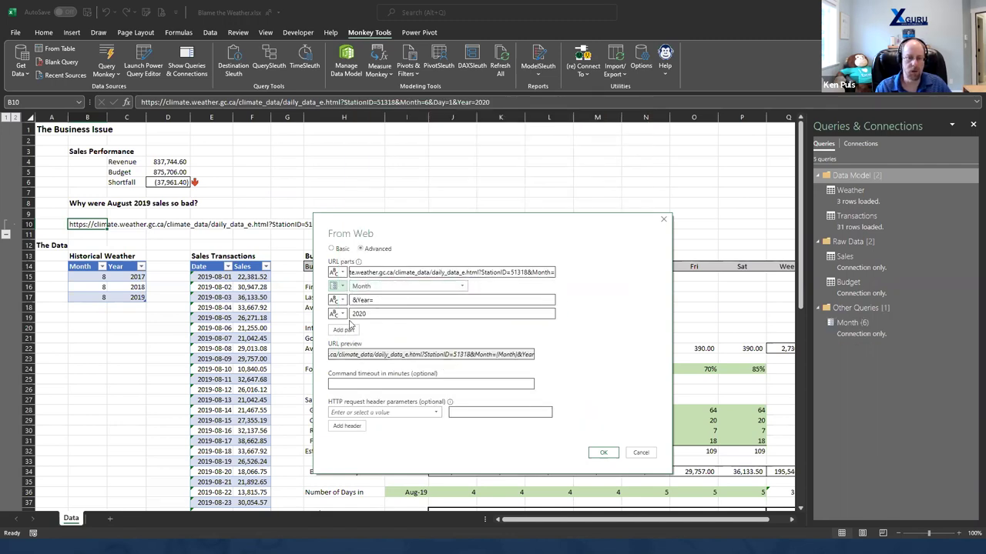
Step: Create a Text parameter named Year with current value 2020 for the year part
click(339, 313)
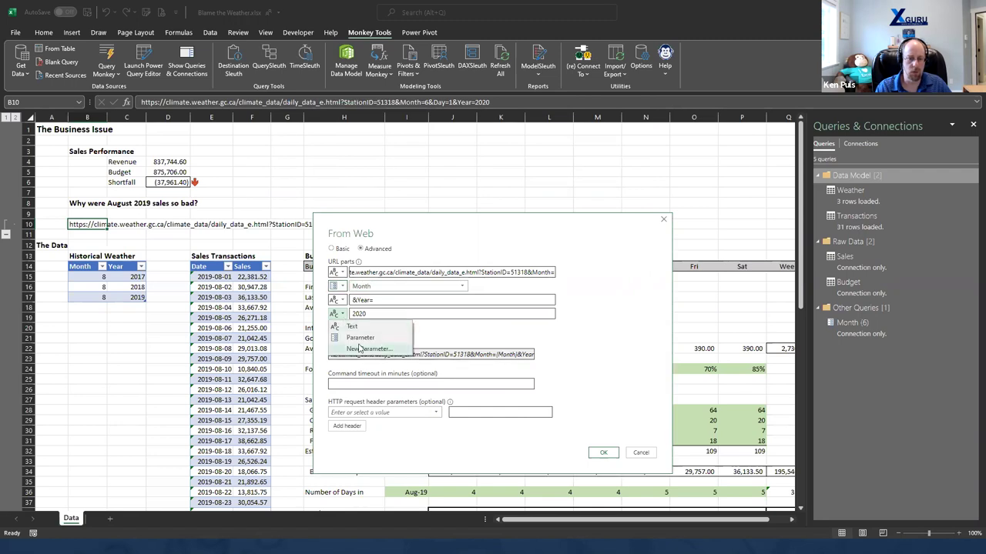
click(359, 349)
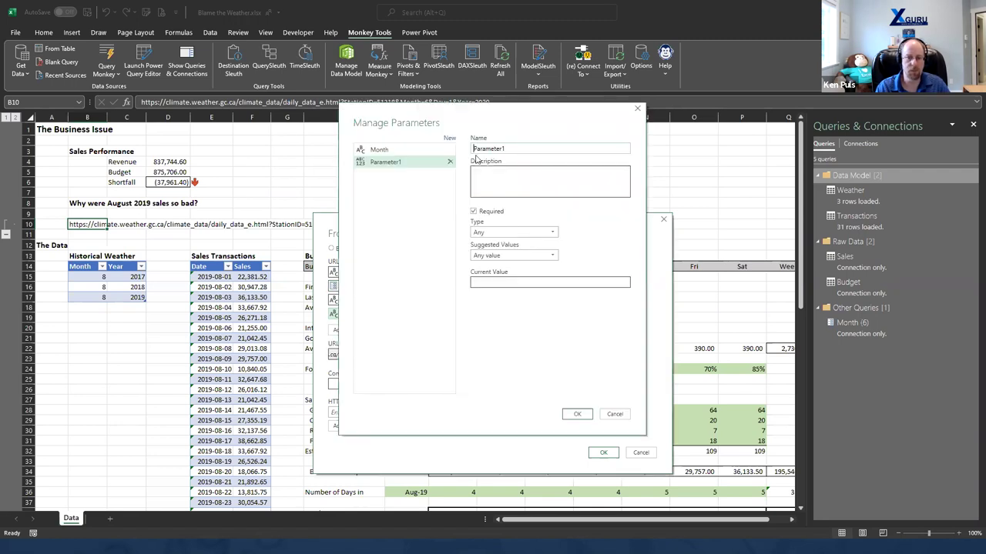
double_click(517, 149)
text(Year)
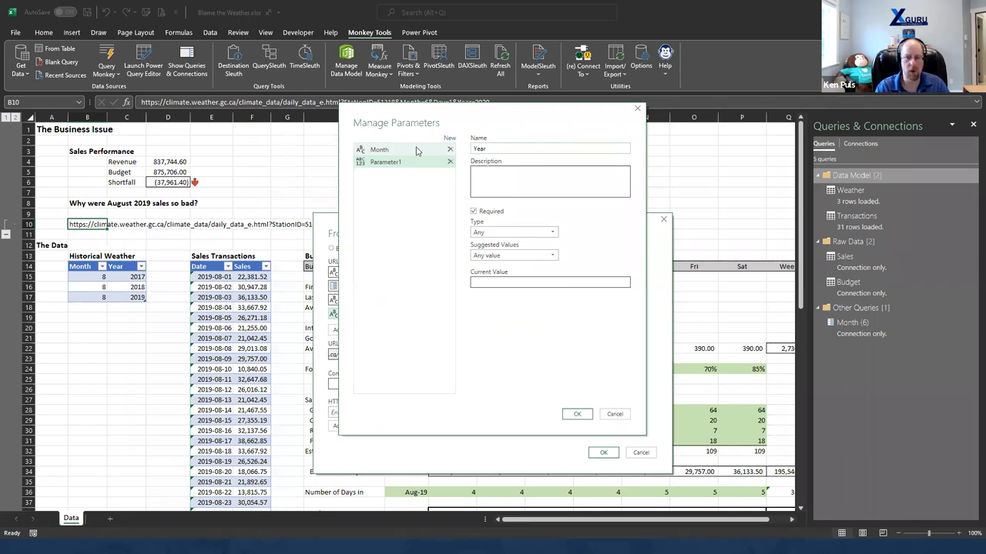
click(508, 237)
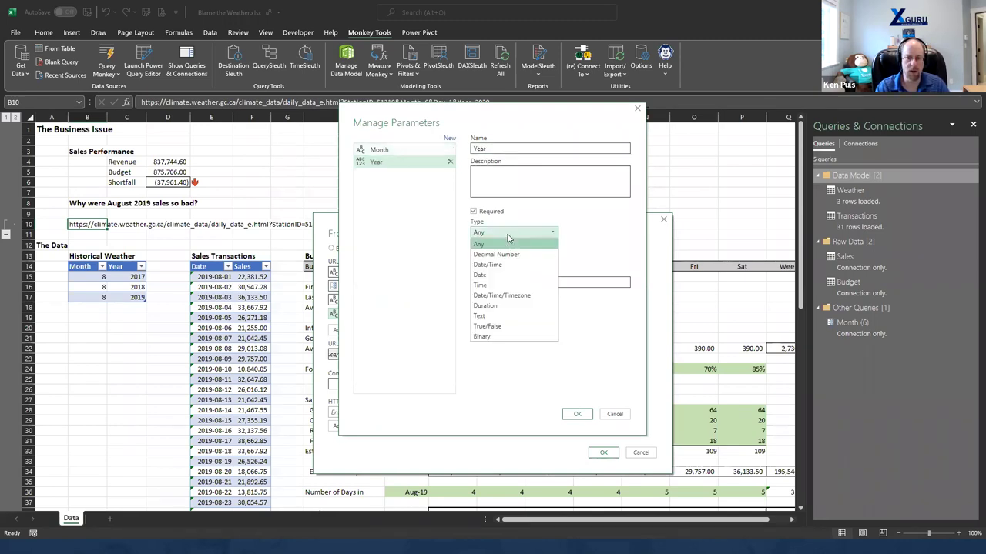
click(490, 301)
click(491, 282)
text(2020)
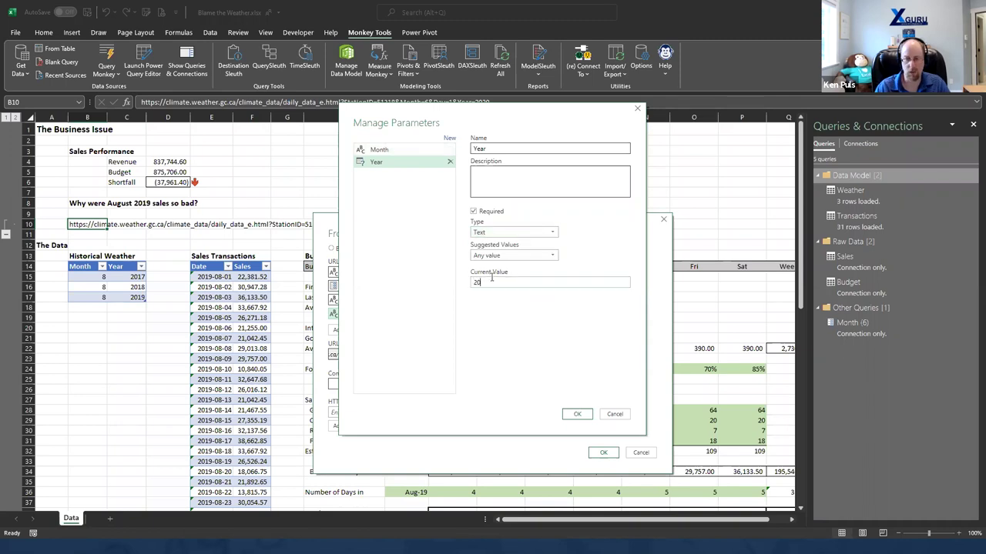
click(579, 415)
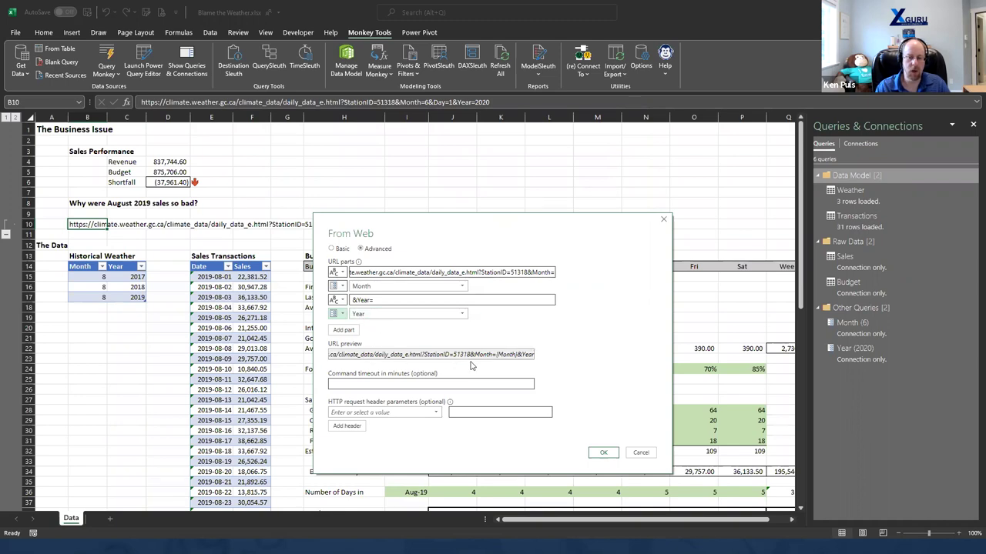
Step: Confirm the From Web connection whose preview URL ends with Month={Month}&Year={Year}
drag(497, 357, 535, 356)
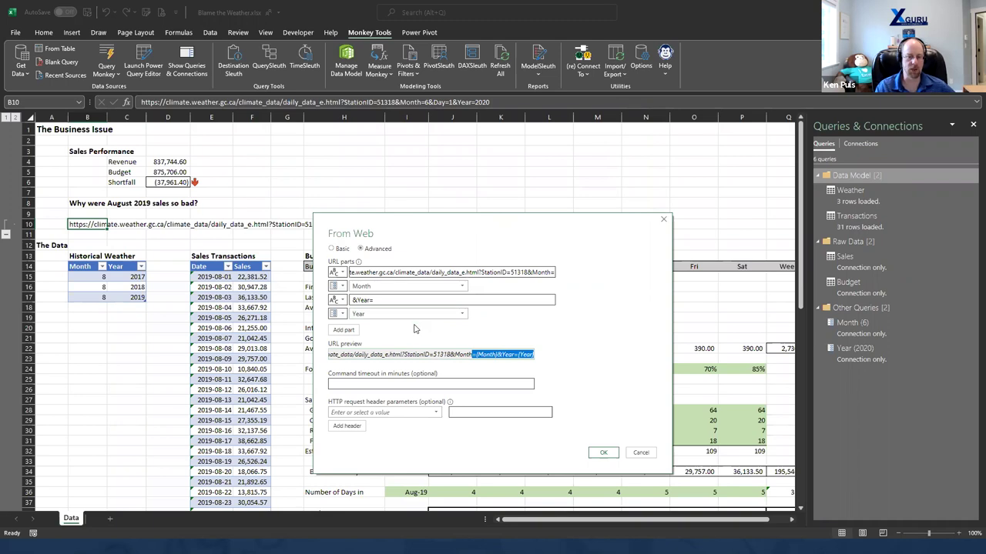
click(611, 458)
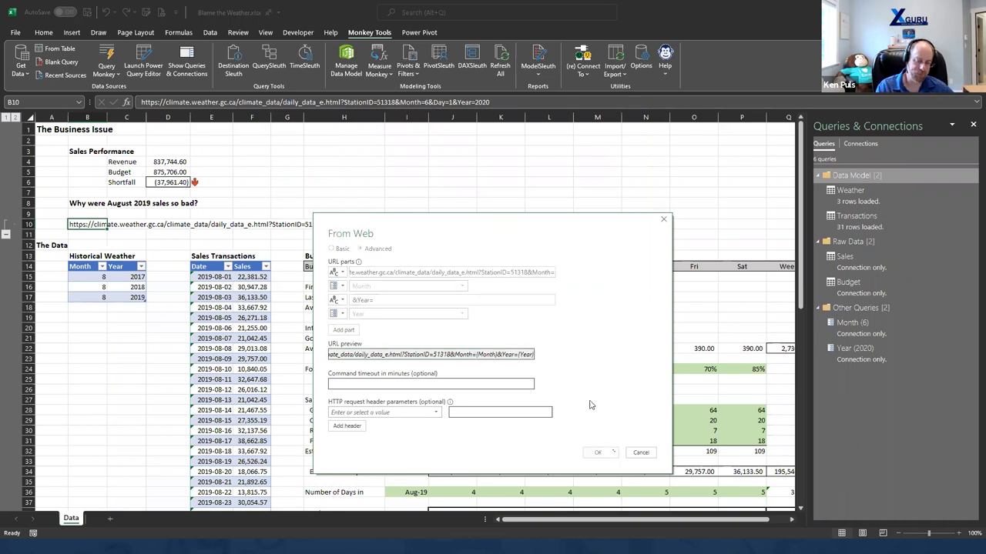
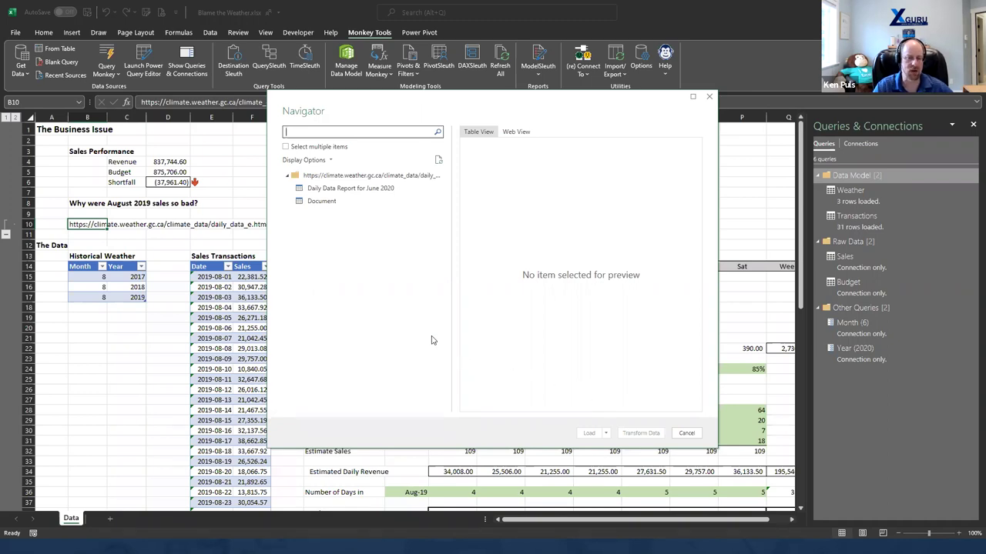
Step: Preview the Daily Data Report for June 2020 web table and load it into Power Query
click(362, 190)
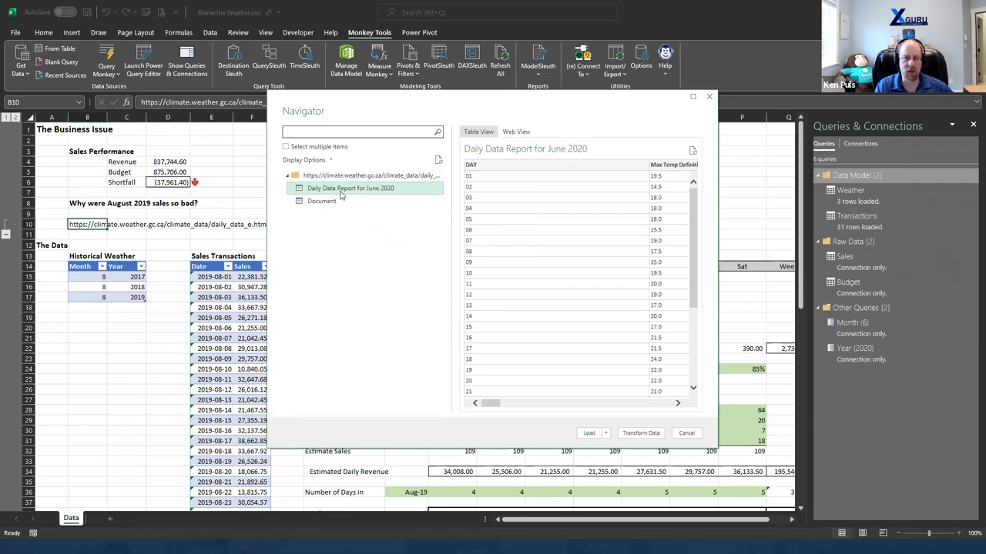
drag(489, 411, 510, 412)
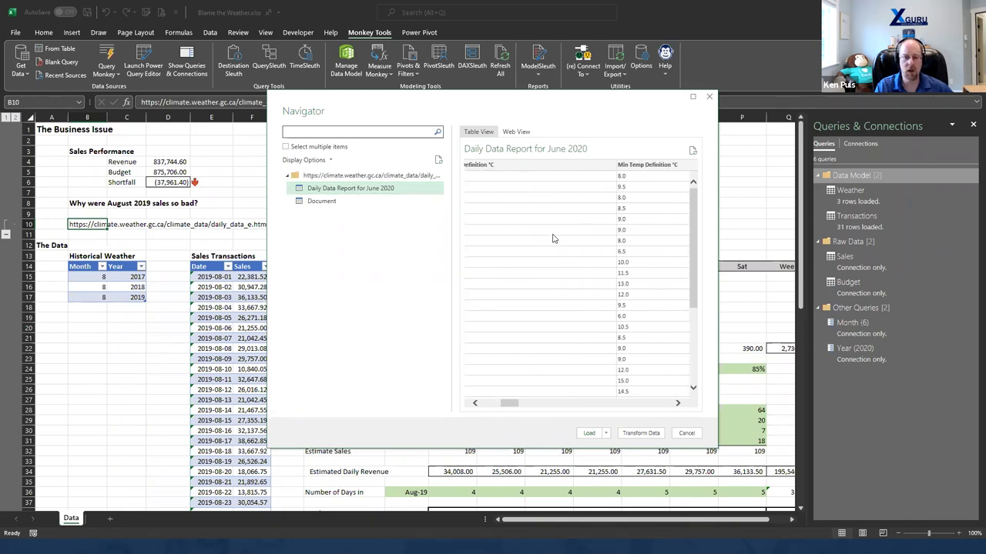
click(639, 433)
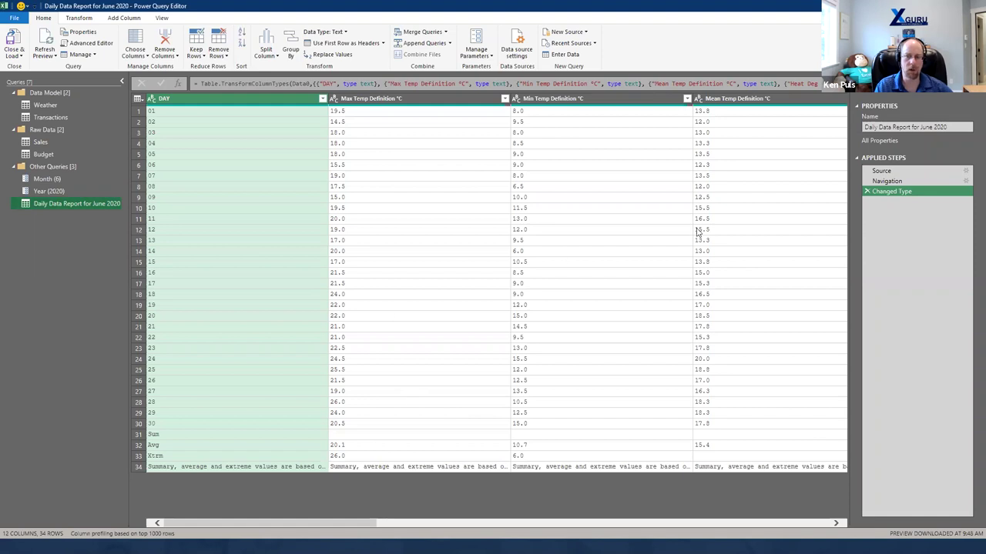
Step: Rename the Daily Data Report for June 2020 query to Sample Weather Transform, fixing typos
click(932, 171)
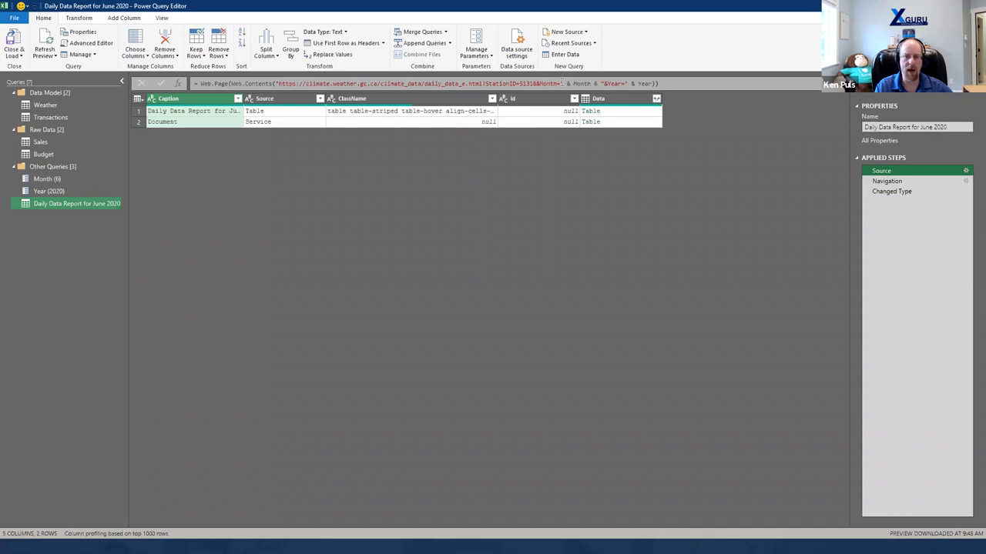
drag(55, 180, 60, 203)
click(46, 205)
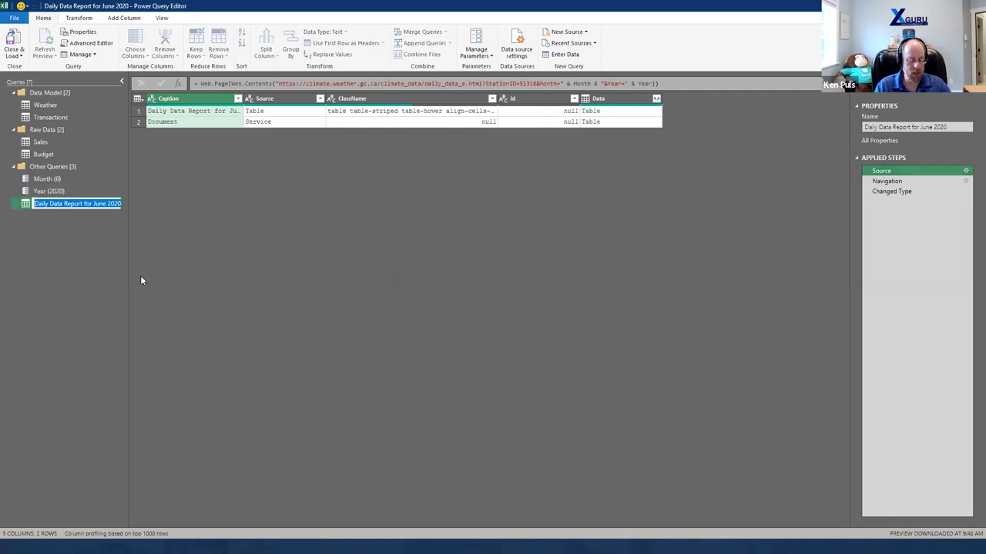
text(Sample Weat)
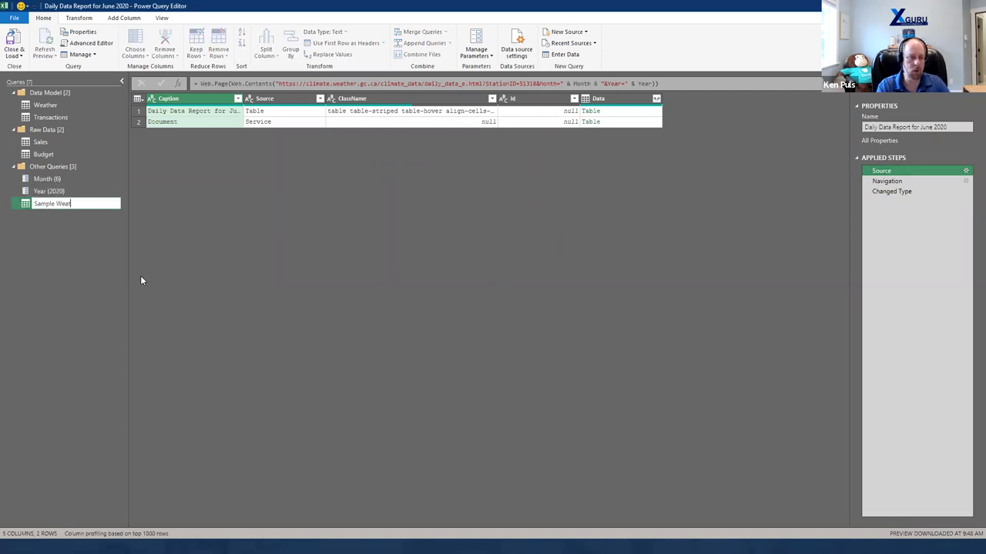
text(her Transfro)
key(BackSpace)
key(BackSpace)
text(o)
key(BackSpace)
key(BackSpace)
text(orm')
key(Return)
Step: Remove the stray apostrophe so the query is named exactly Sample Weather Transform
double_click(108, 203)
click(114, 203)
key(BackSpace)
key(Return)
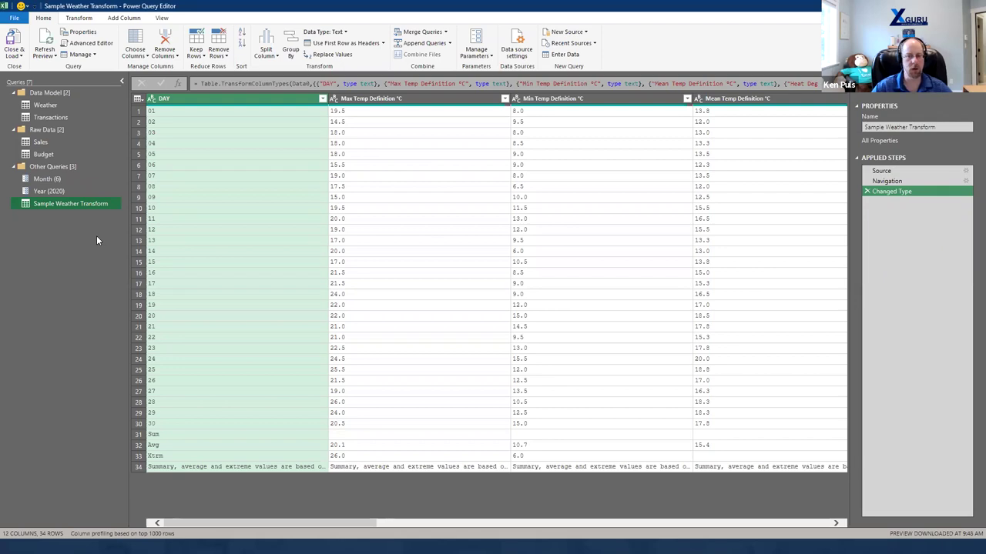
Step: Create a function named fxWeather from Sample Weather Transform, then switch to the Weather query
right_click(60, 205)
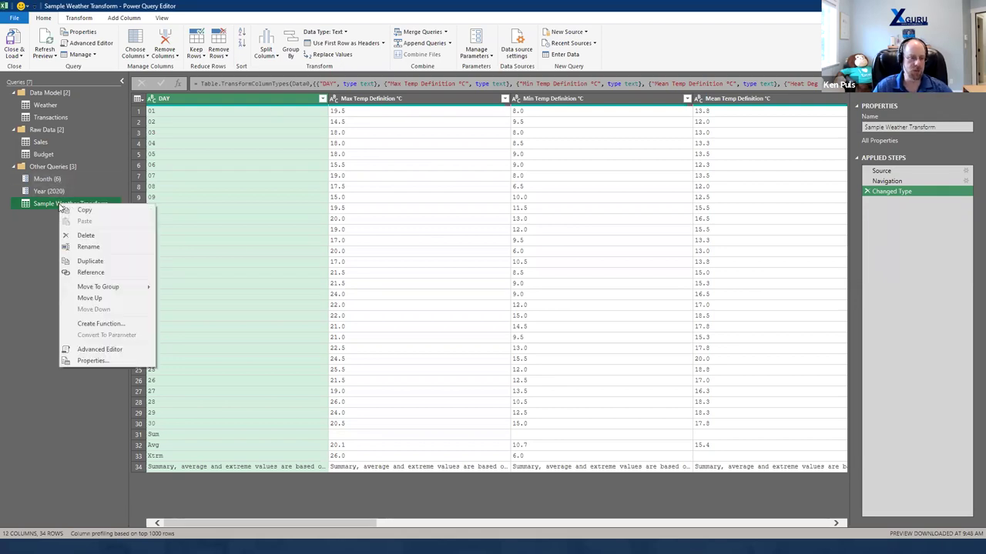
click(109, 324)
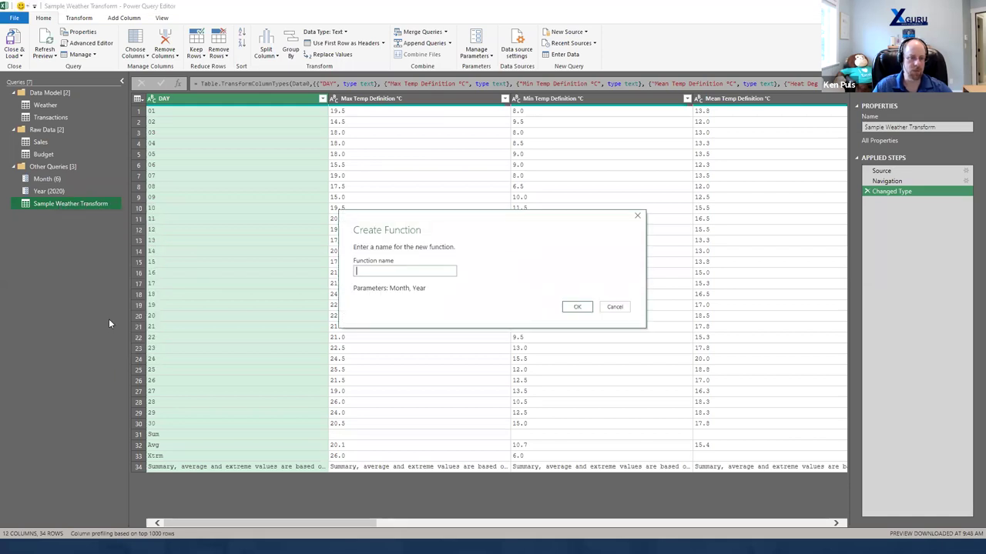
text(fxWeather)
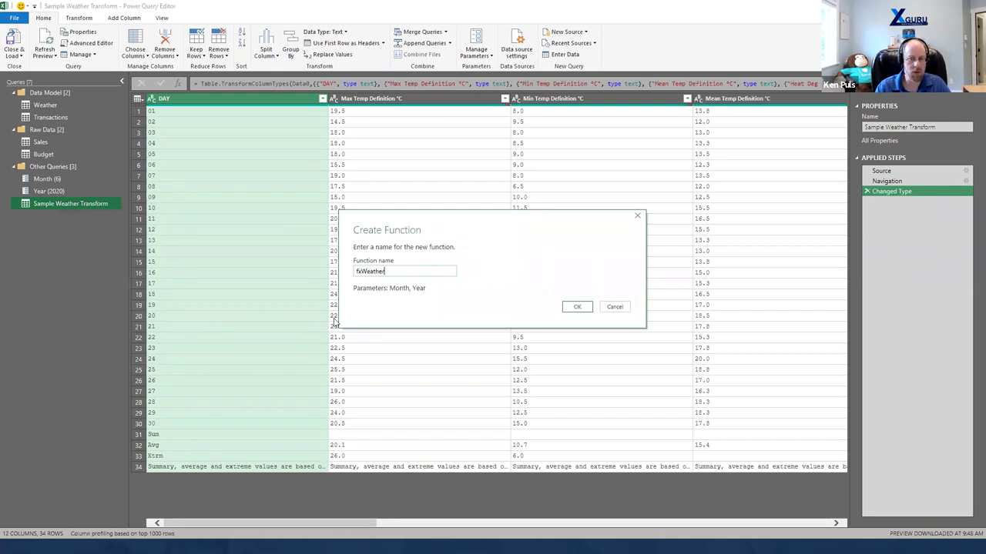
click(575, 308)
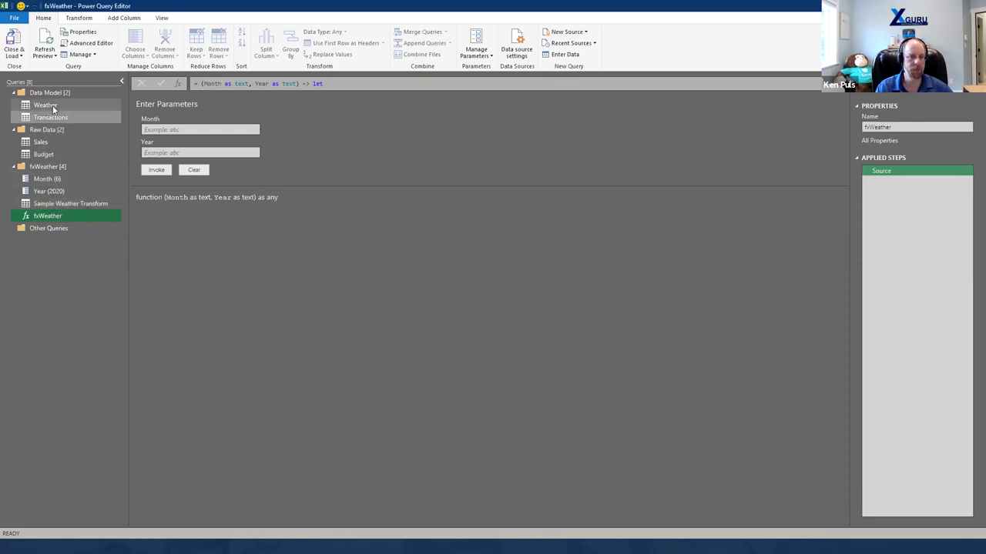
click(53, 110)
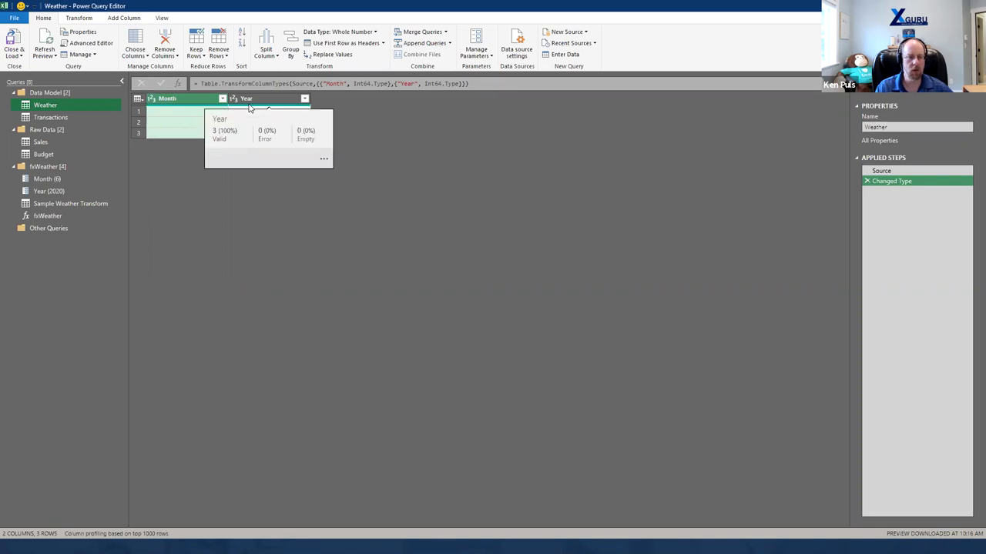
click(87, 18)
click(126, 20)
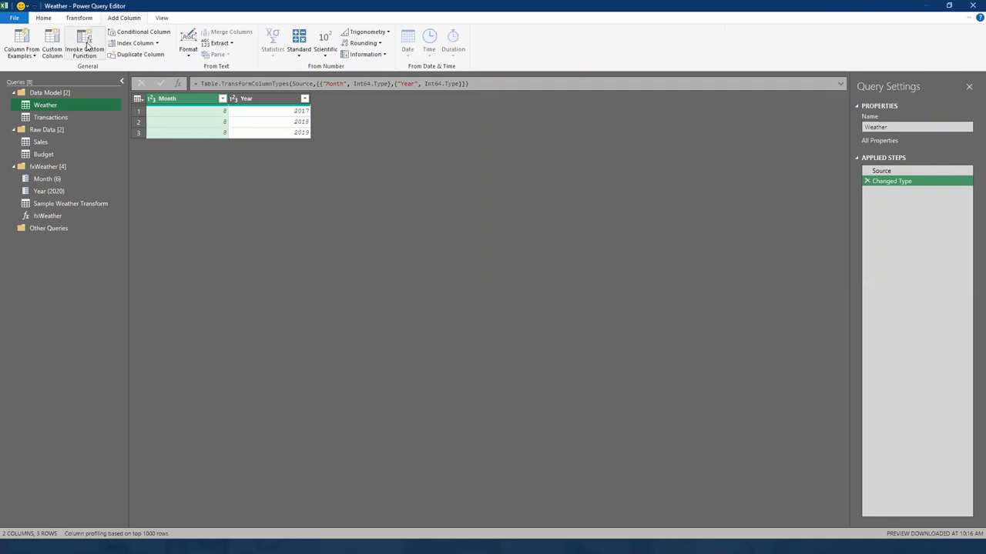
click(87, 44)
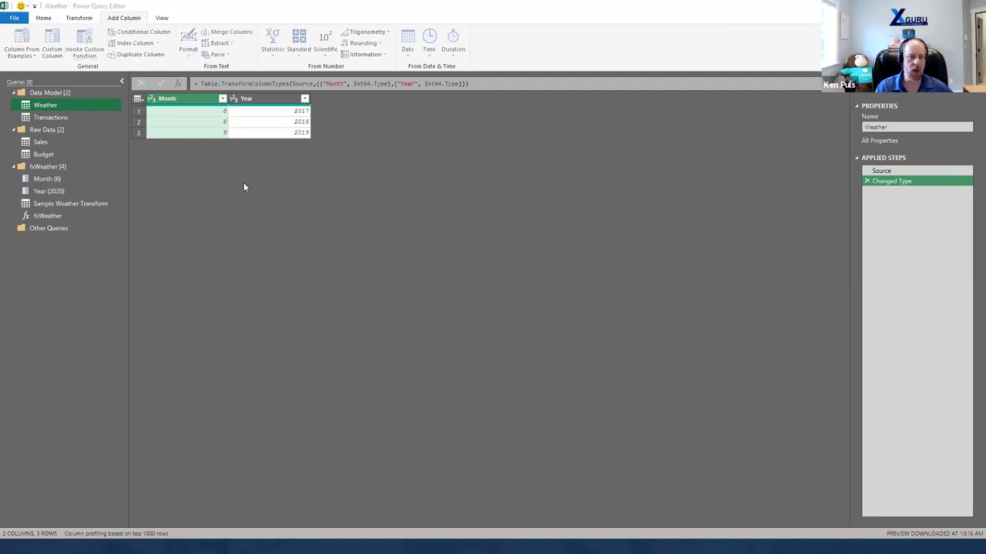
click(430, 283)
click(395, 294)
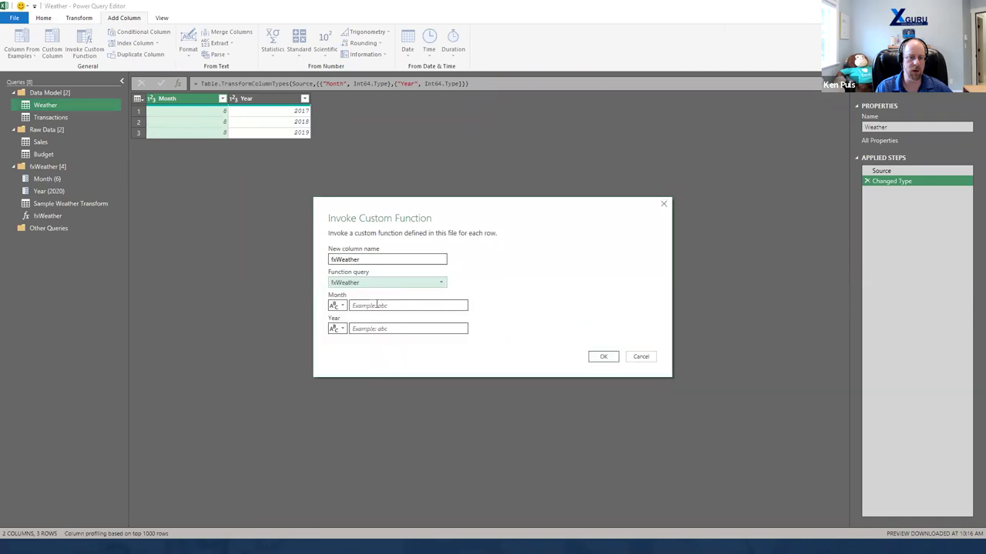
click(337, 306)
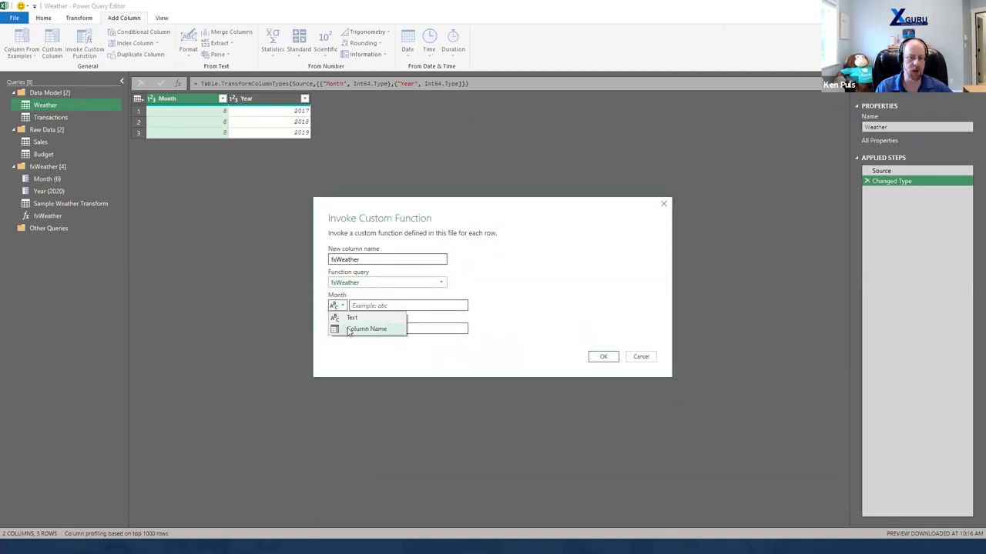
click(348, 330)
click(461, 306)
click(422, 317)
click(339, 330)
click(353, 351)
click(461, 329)
click(419, 350)
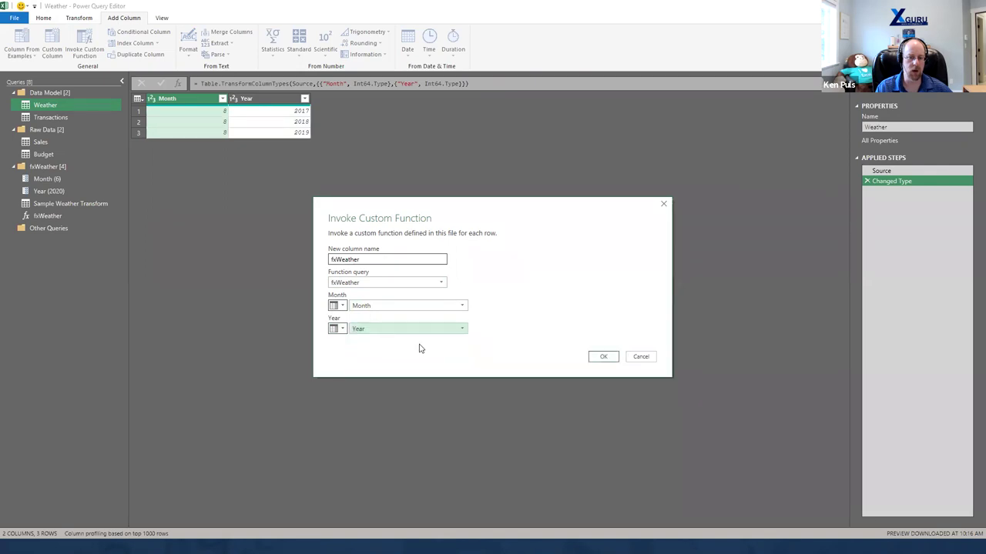
click(601, 358)
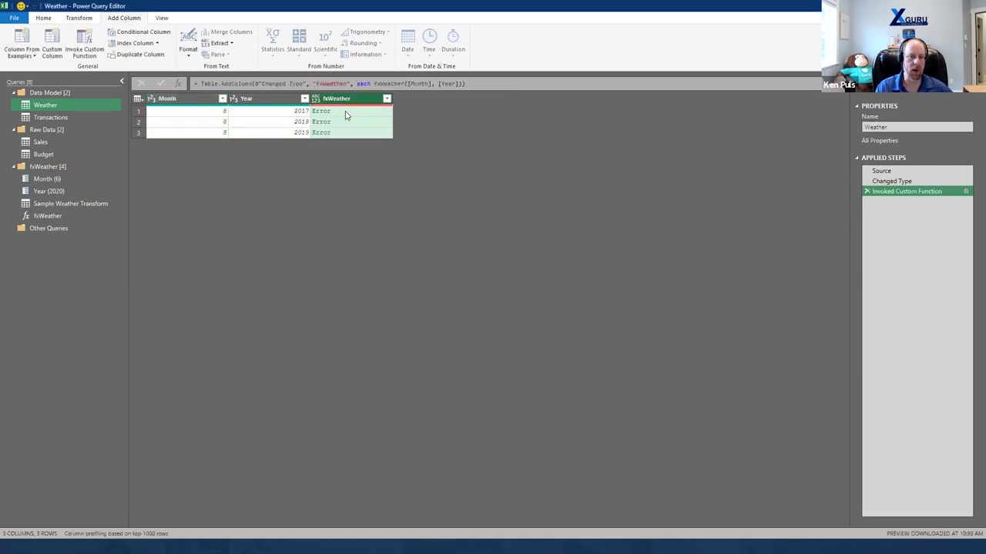
click(345, 115)
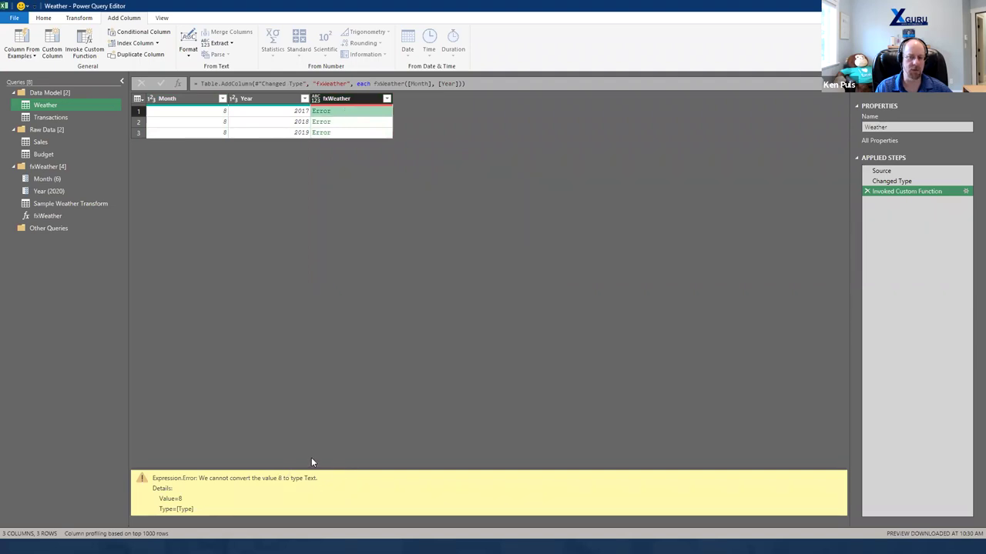
click(867, 191)
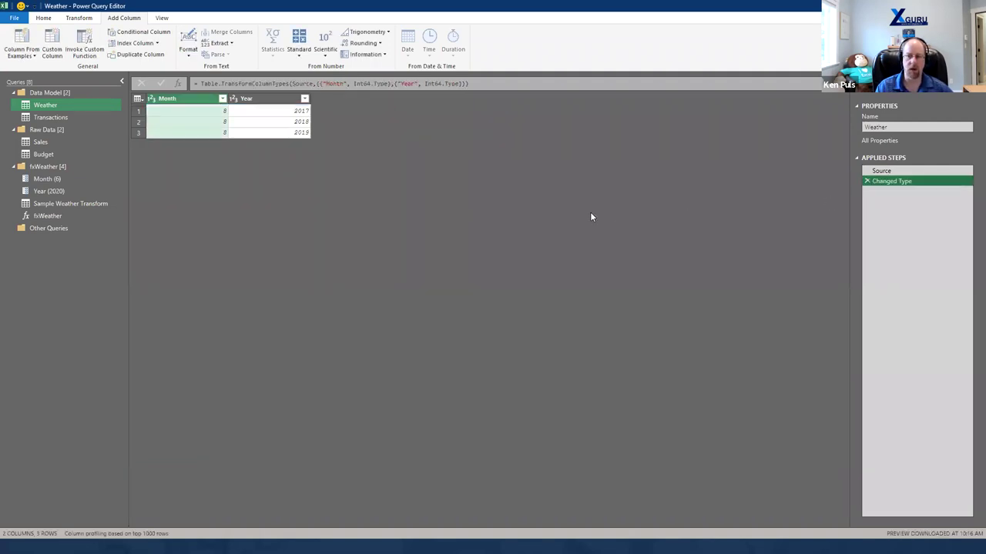
Step: Change the Month and Year columns to Text, replacing the existing type change
ctrl+click(255, 100)
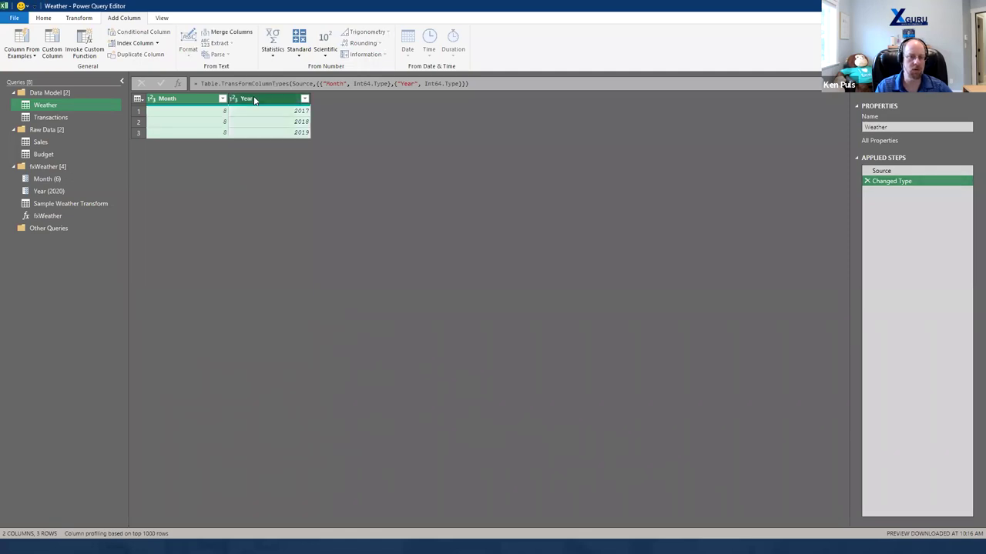
right_click(255, 100)
mouse_move(356, 207)
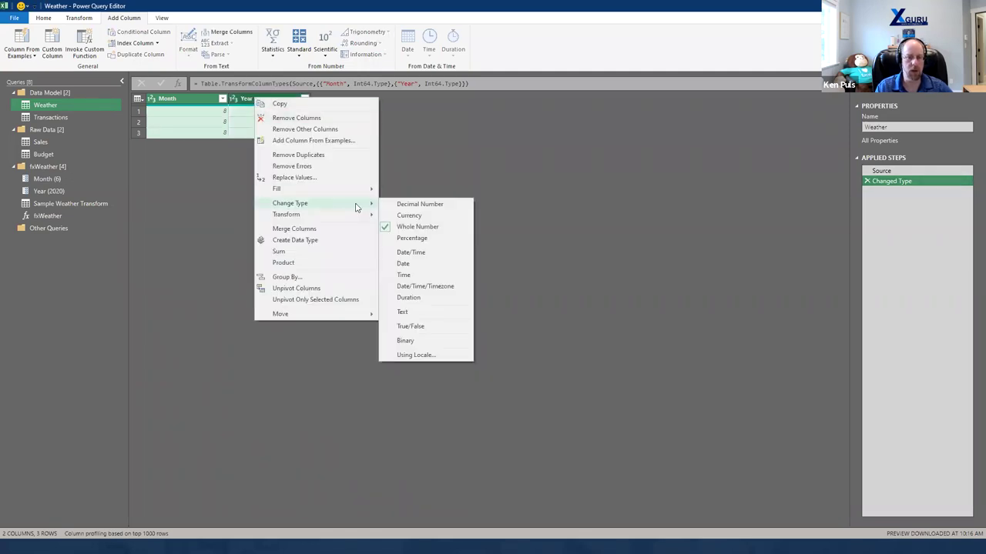
click(247, 210)
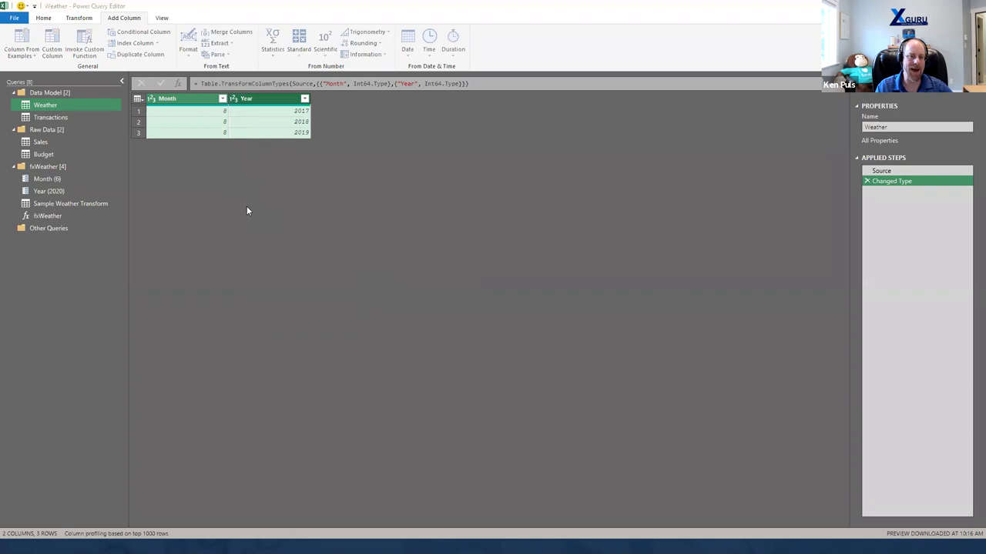
click(474, 299)
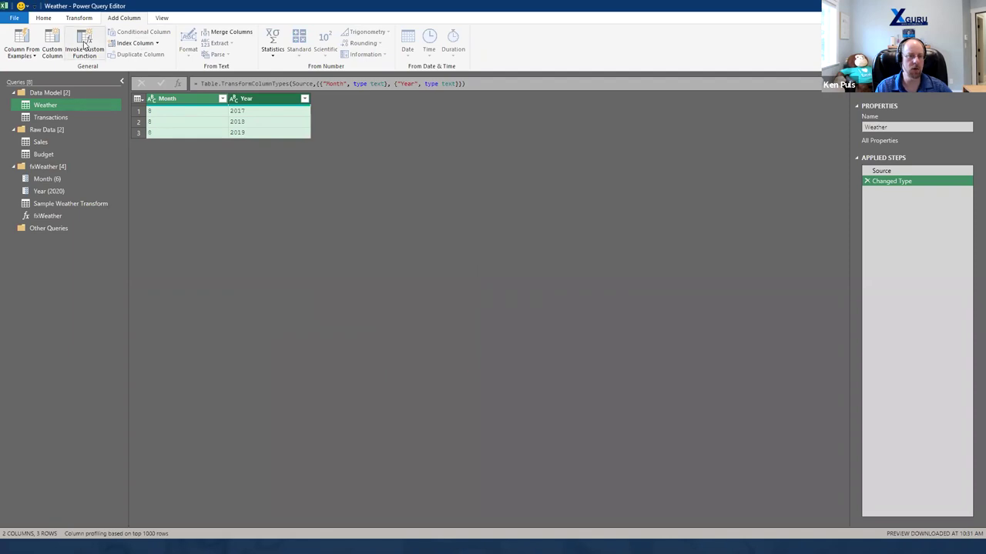
Step: Invoke fxWeather on each row's Month and Year, then preview the 2017, 2018 and 2019 tables
click(85, 48)
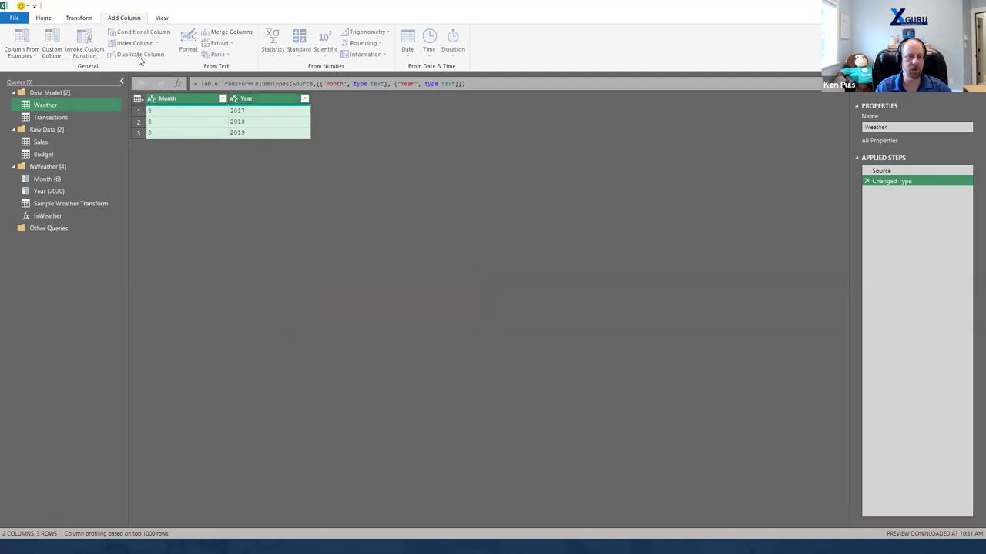
click(440, 283)
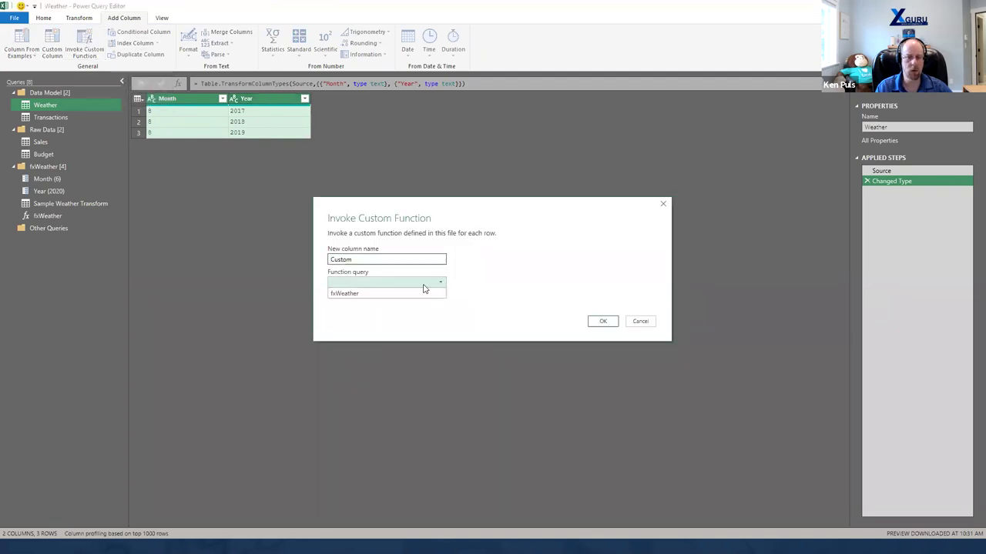
click(408, 294)
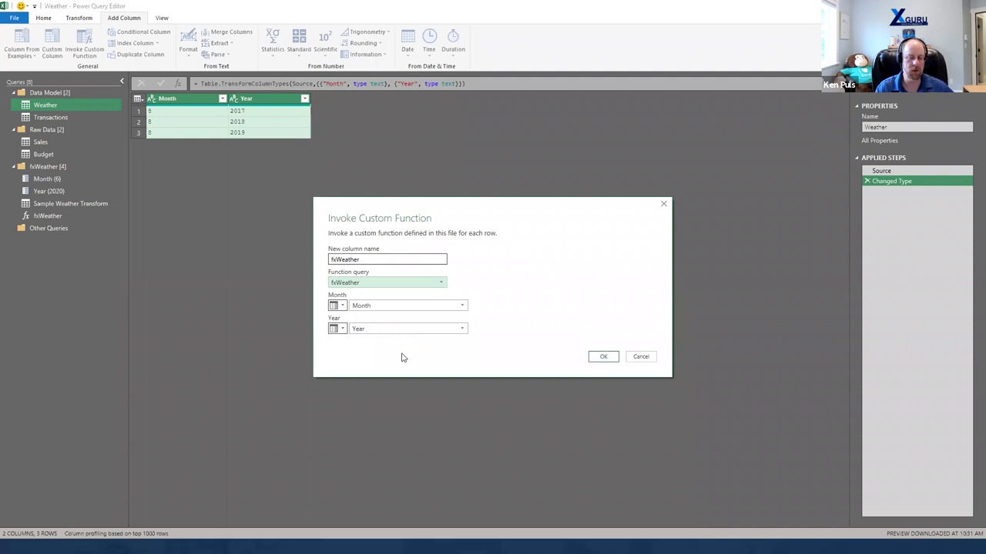
click(606, 359)
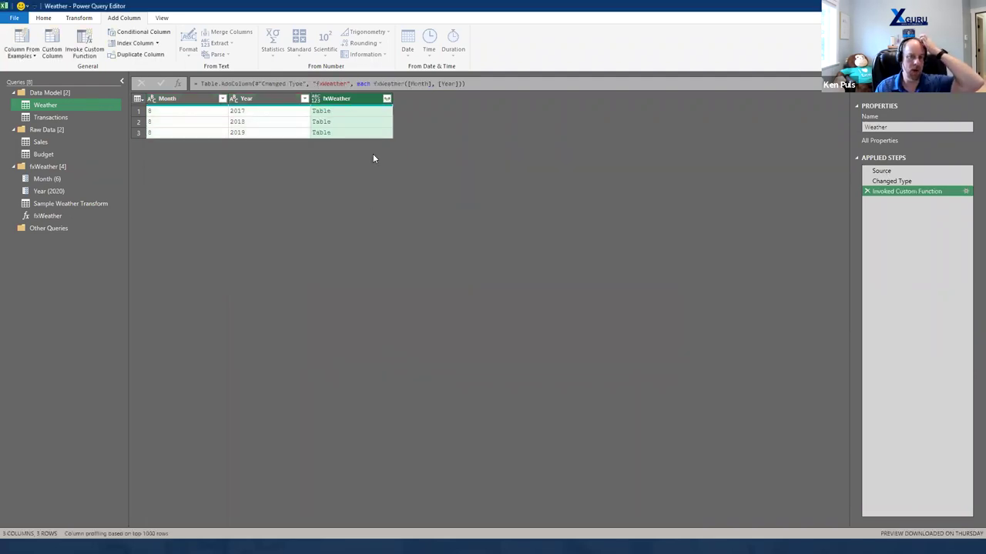
click(368, 114)
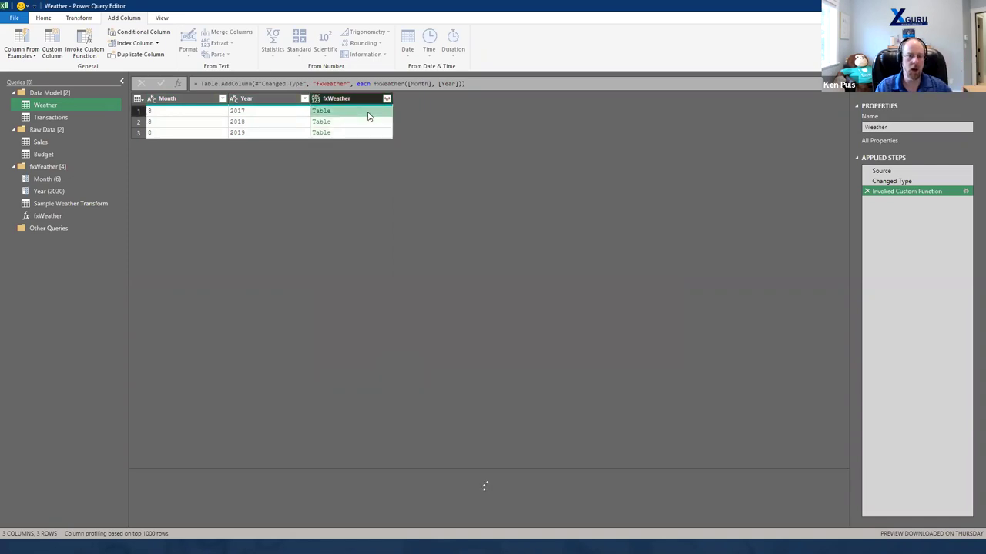
click(369, 123)
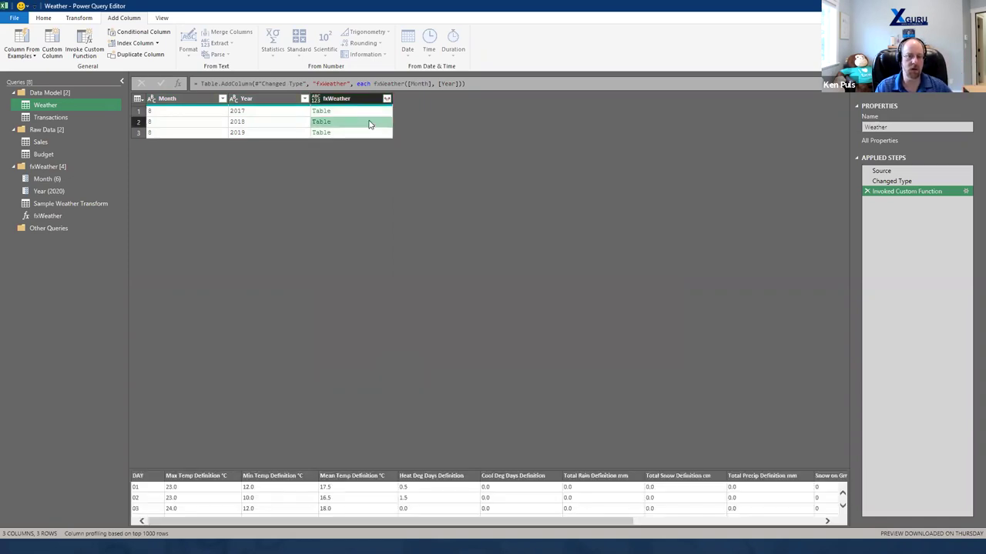
click(365, 138)
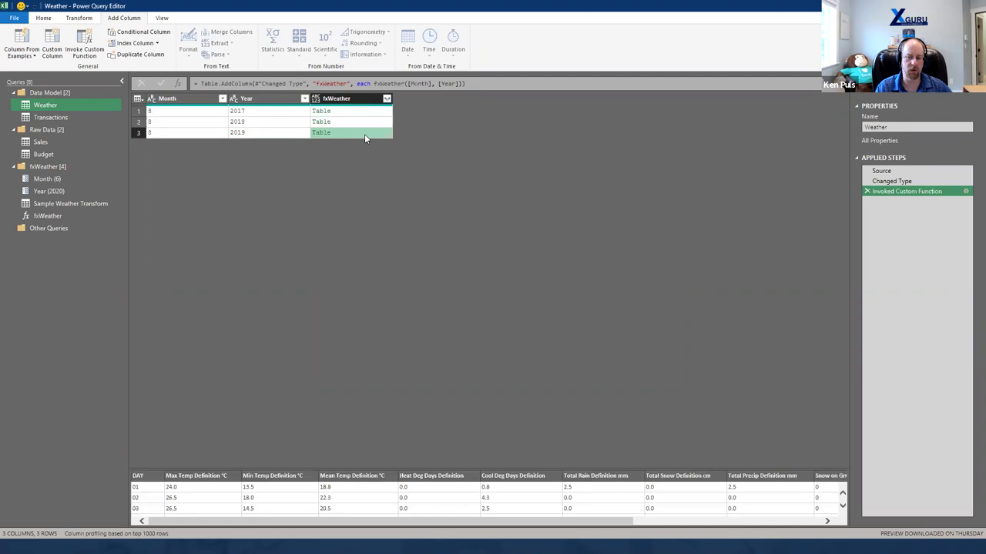
Step: Expand the fxWeather tables without column-name prefixes, then open Sample Weather Transform
click(387, 102)
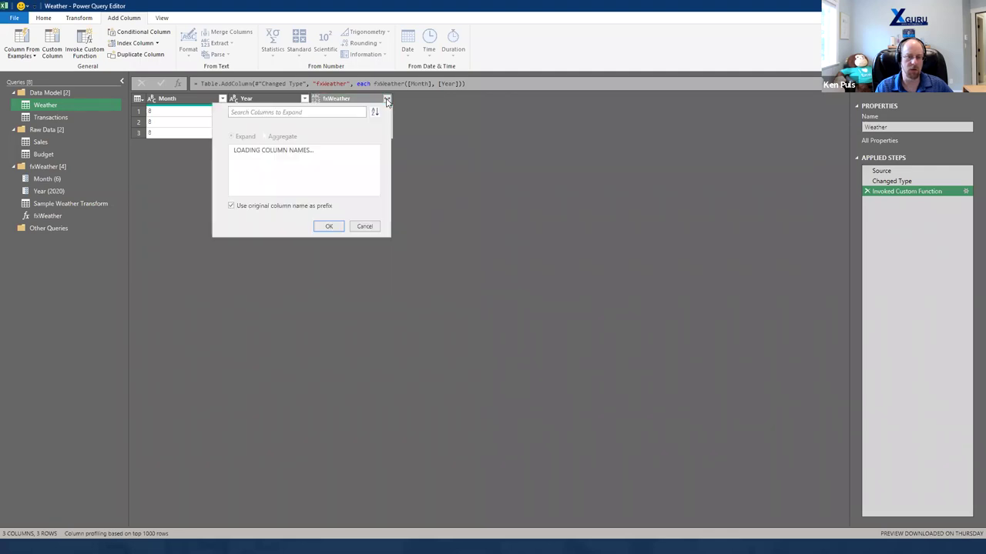
click(232, 288)
click(328, 322)
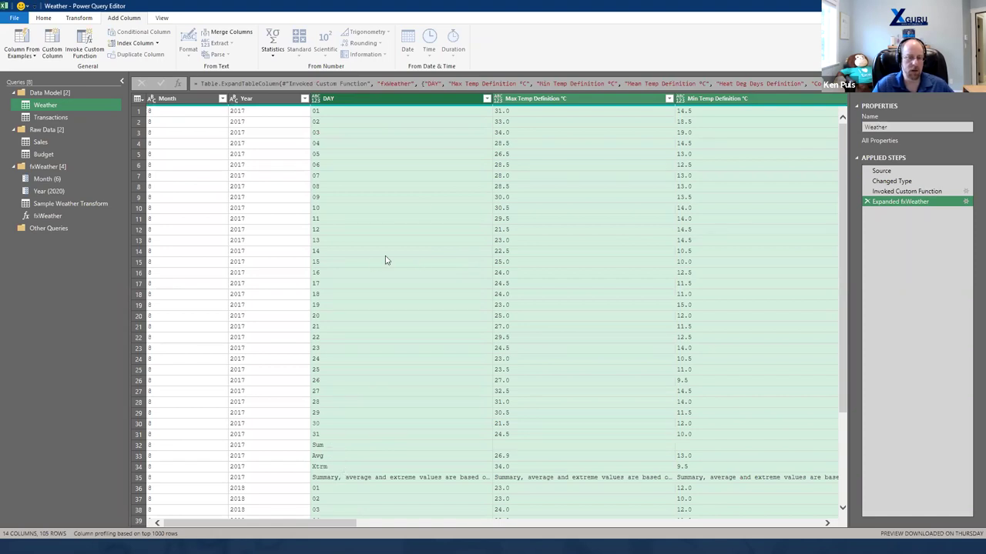
click(56, 204)
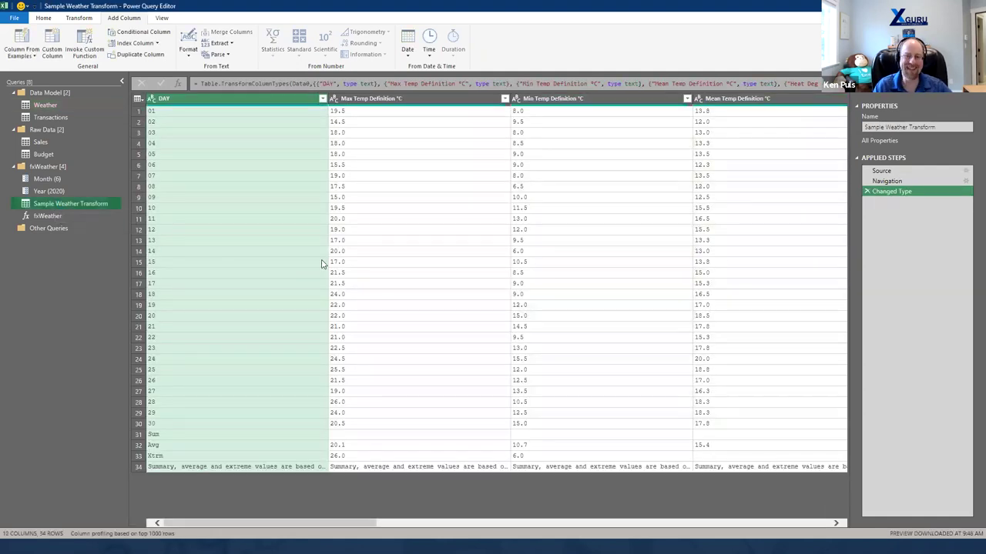
Step: Set the DAY column to Whole Number, replacing the current type change
click(152, 100)
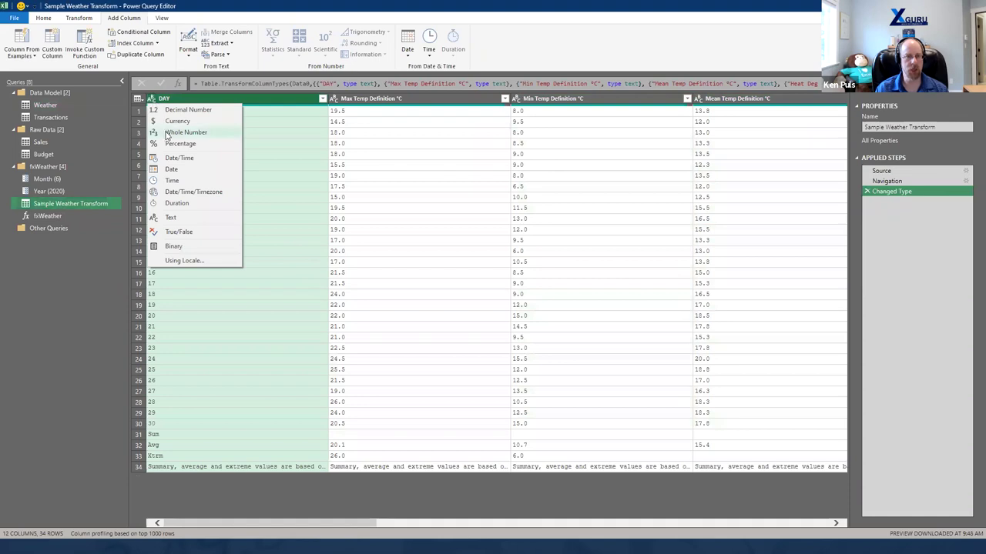
click(168, 135)
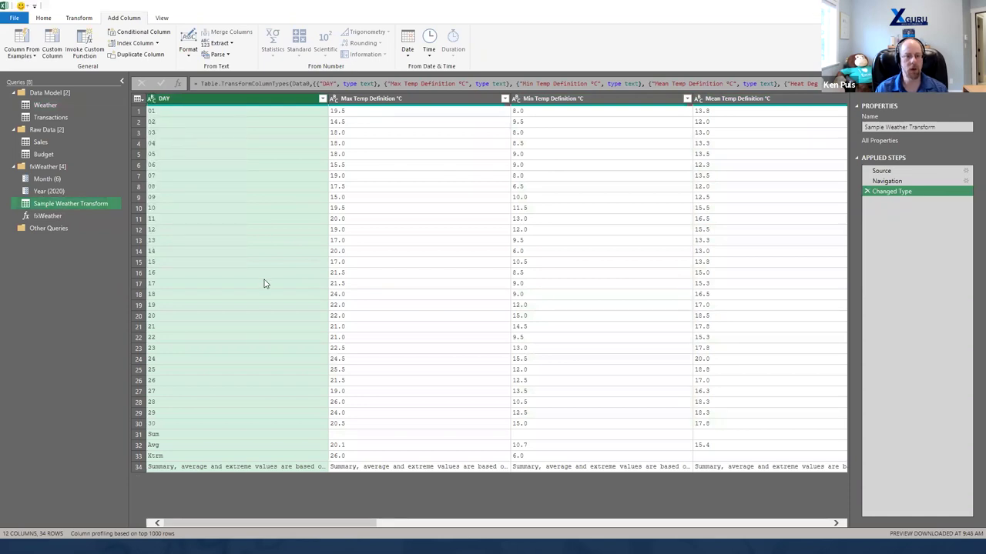
click(476, 303)
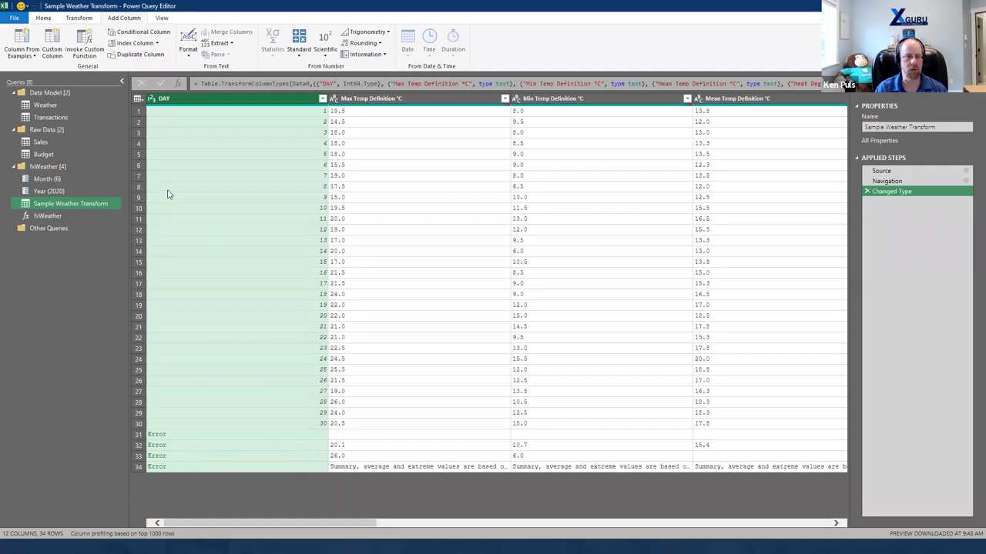
Step: Remove the error rows so only days 1 to 30 remain
click(44, 18)
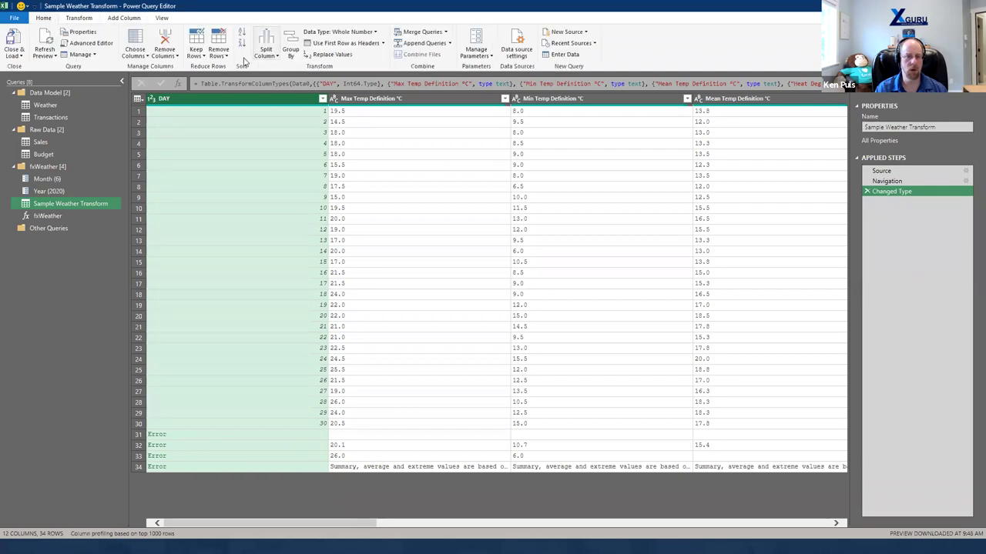
click(219, 52)
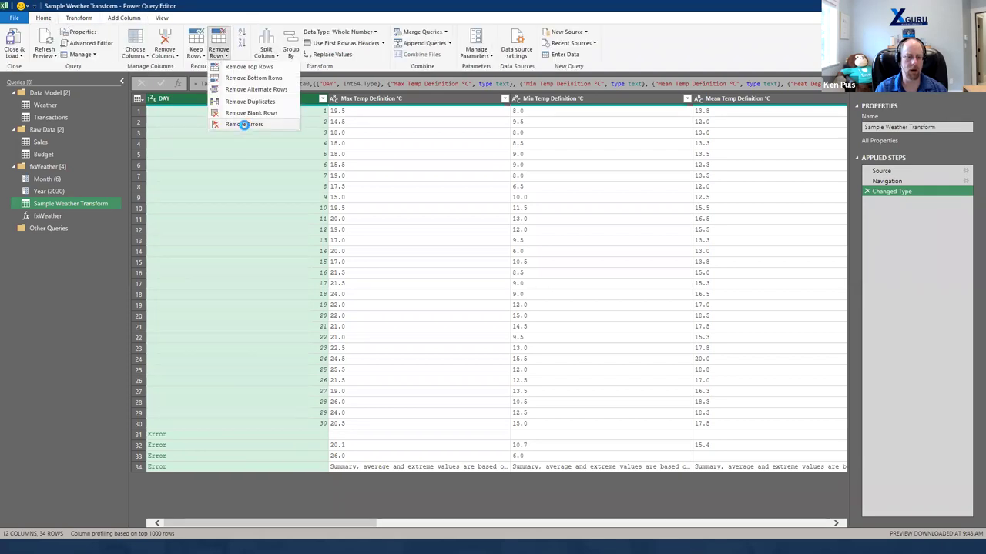
click(244, 125)
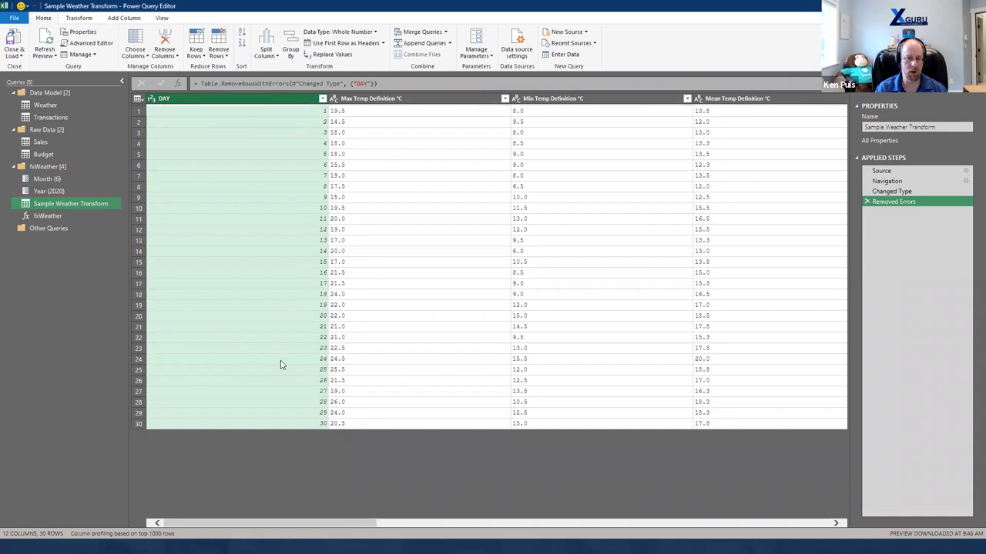
double_click(366, 102)
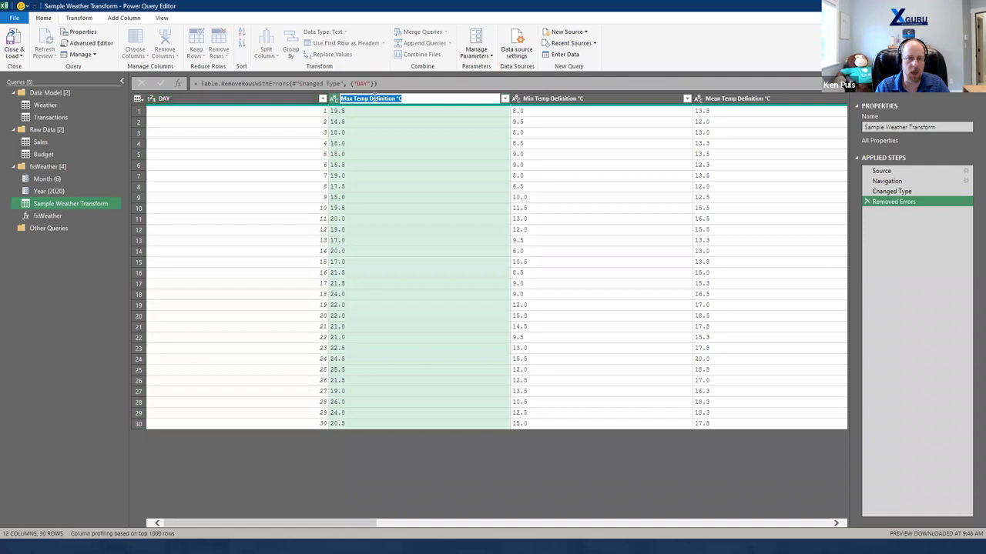
click(370, 99)
Step: Rename the temperature columns to Max °C, Min °C and Mean °C
double_click(392, 99)
key(Delete)
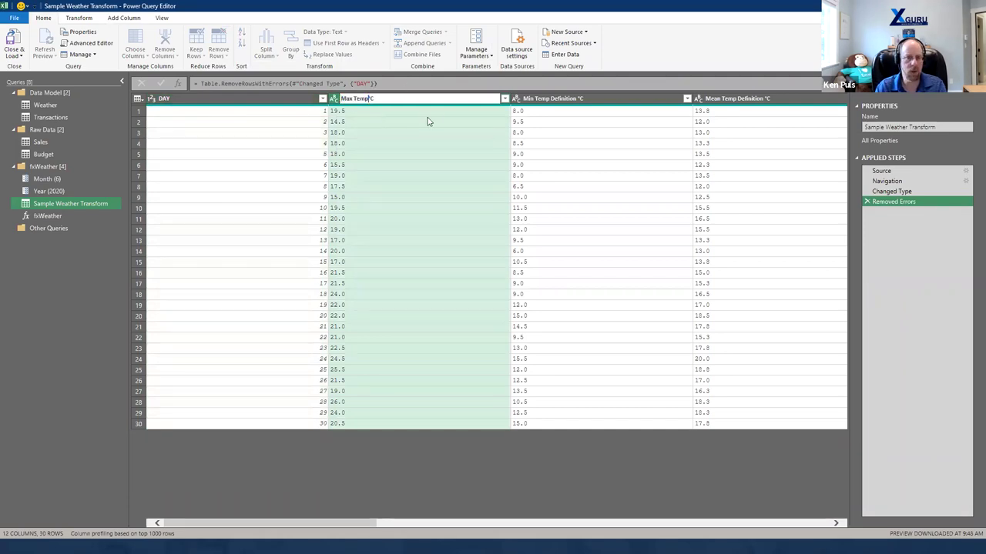
drag(355, 98, 367, 98)
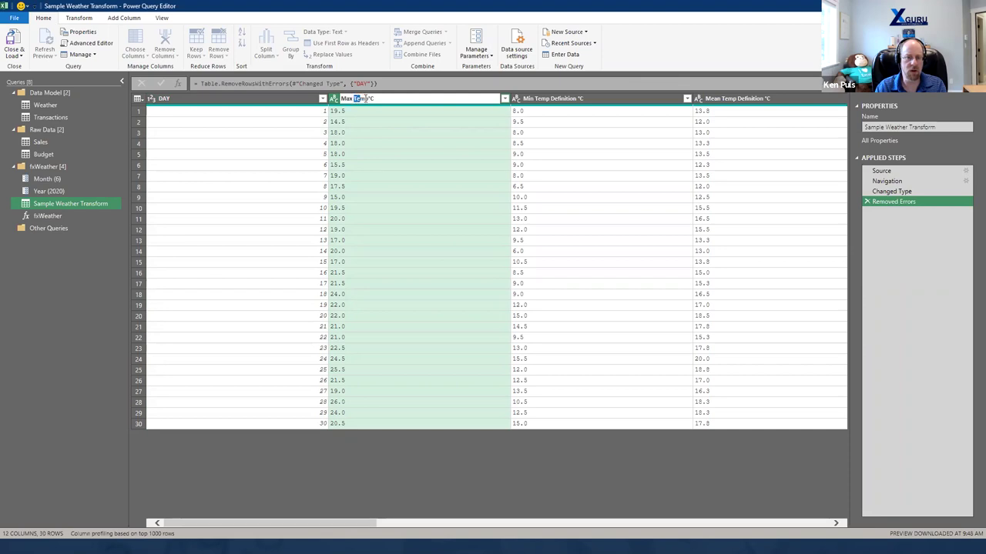
key(ctrl+z)
key(Return)
double_click(437, 97)
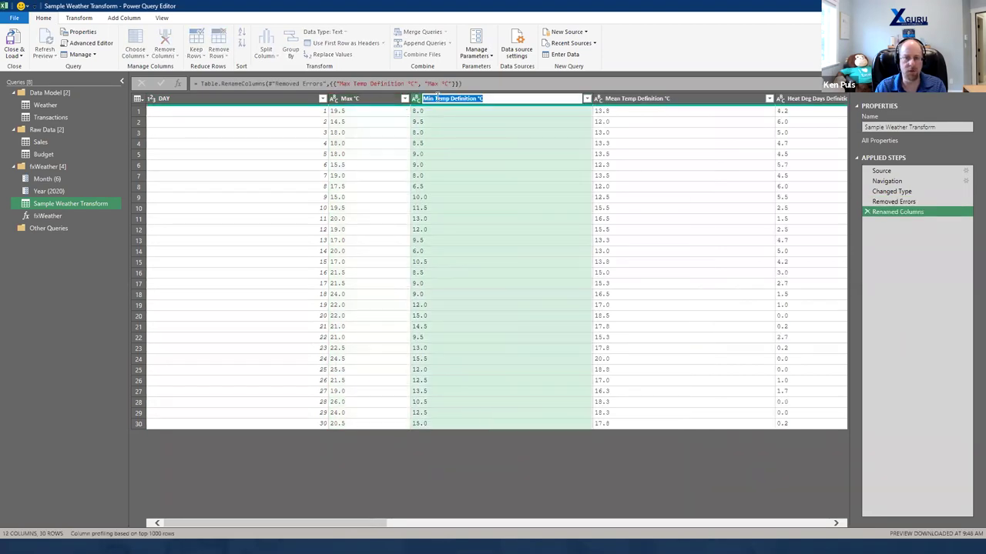
click(465, 98)
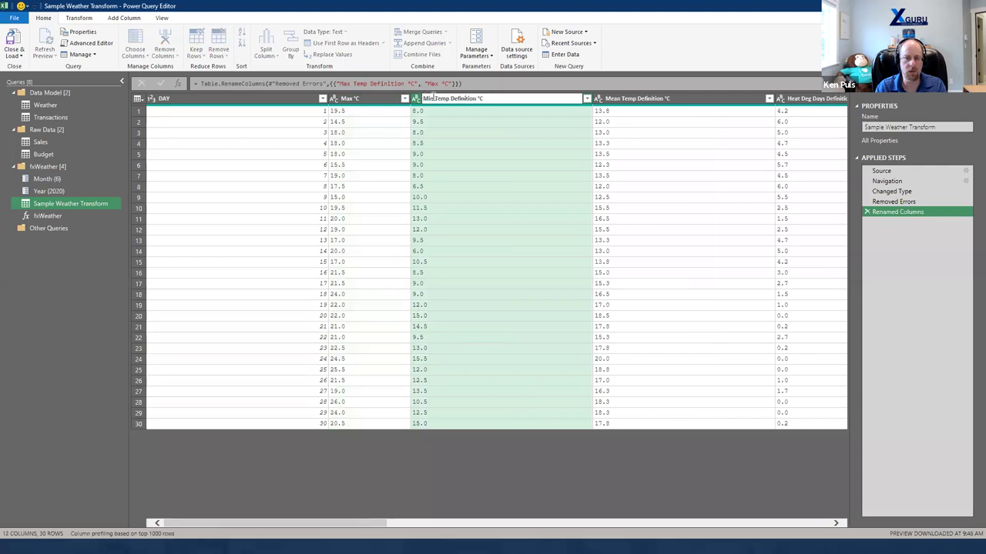
drag(436, 97, 477, 98)
key(BackSpace)
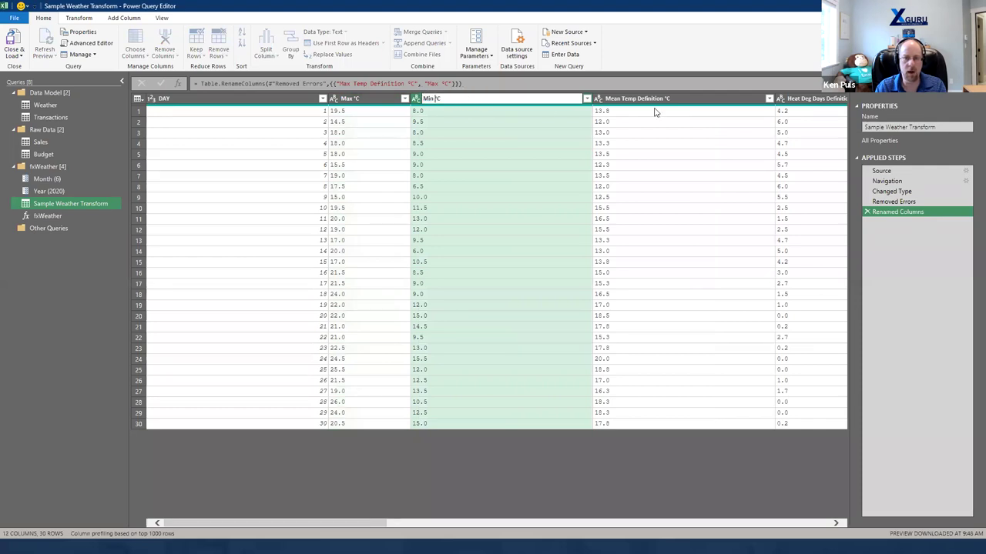
key(Return)
double_click(524, 99)
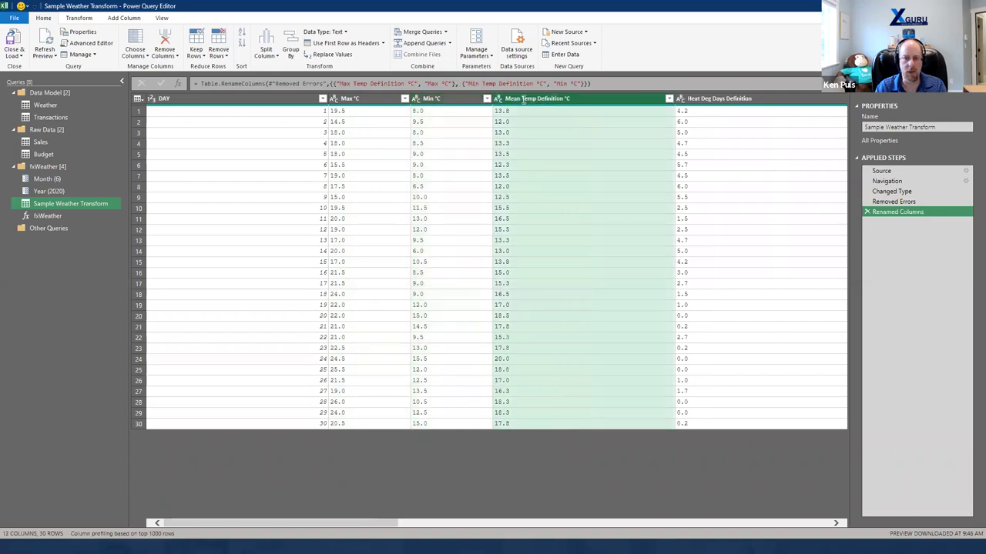
click(523, 99)
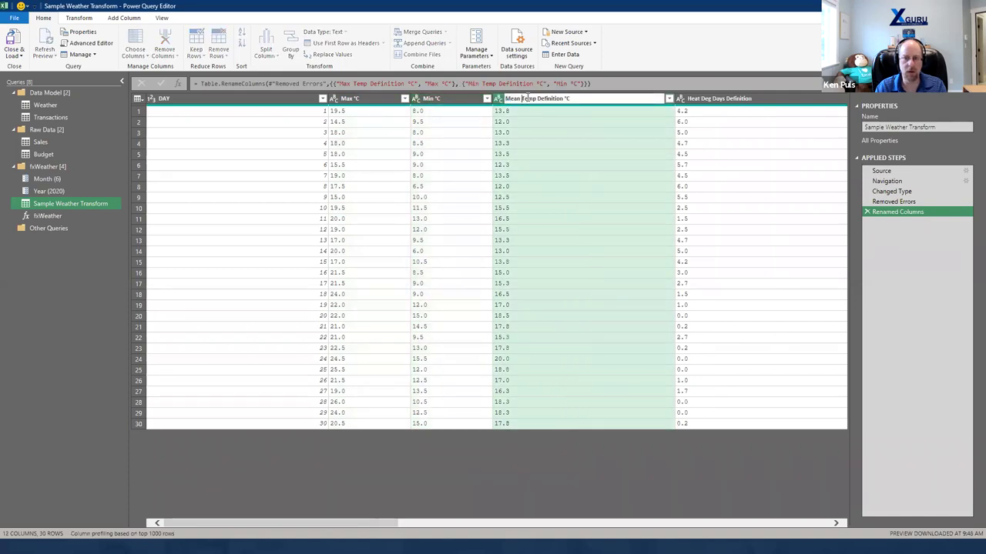
key(Return)
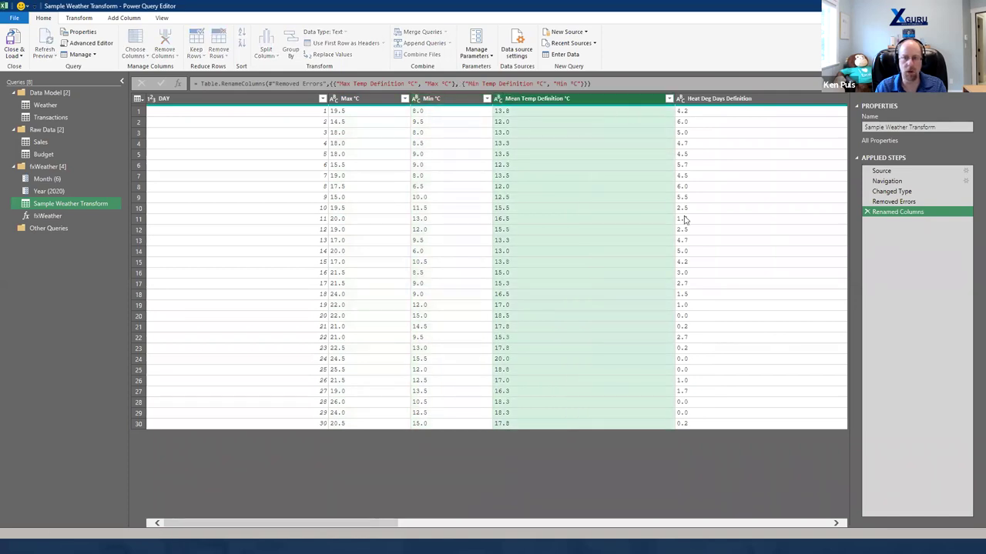
Step: Rename the Total Rain Definition mm column to Rain mm
click(791, 524)
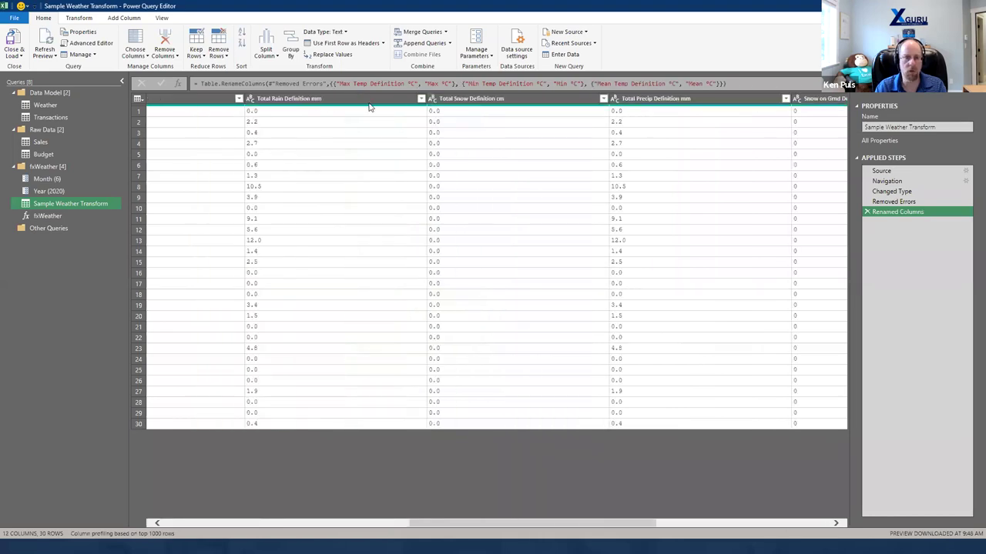
double_click(322, 99)
click(293, 98)
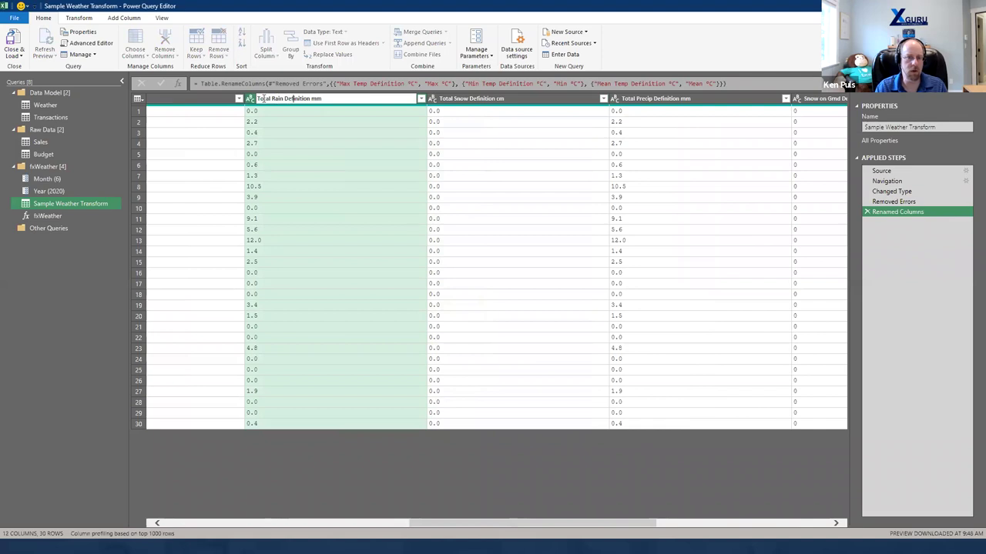
drag(258, 99, 283, 99)
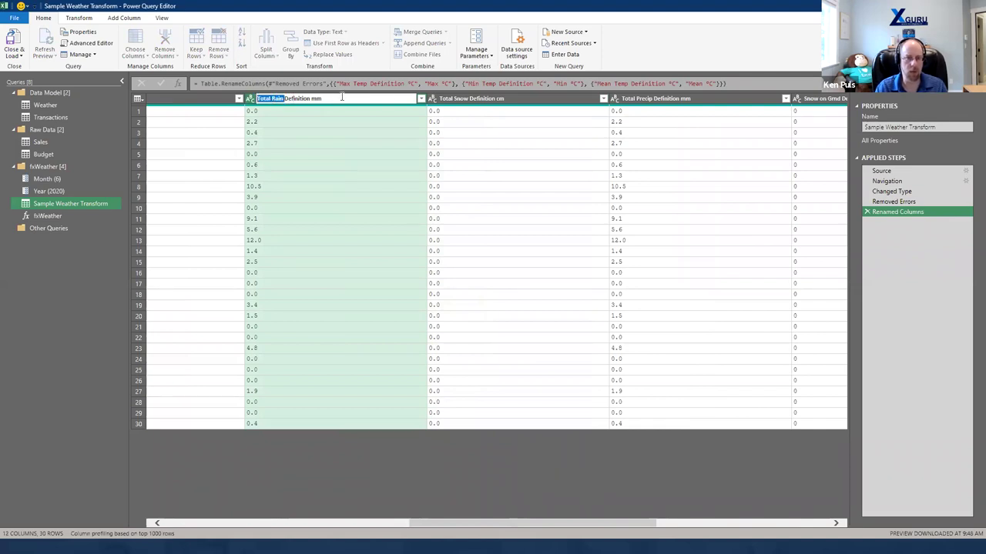
shift+click(311, 98)
text(Ra)
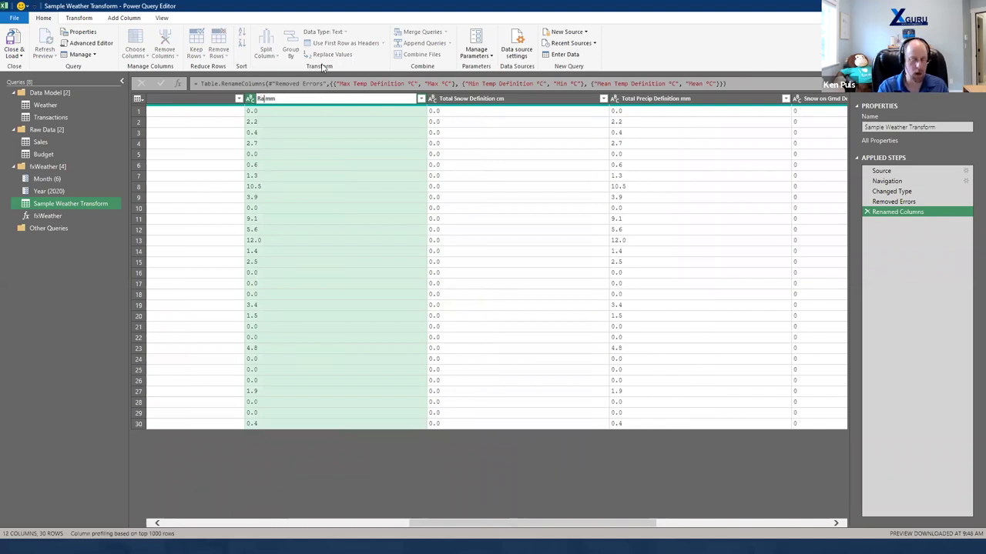
text(in)
key(Return)
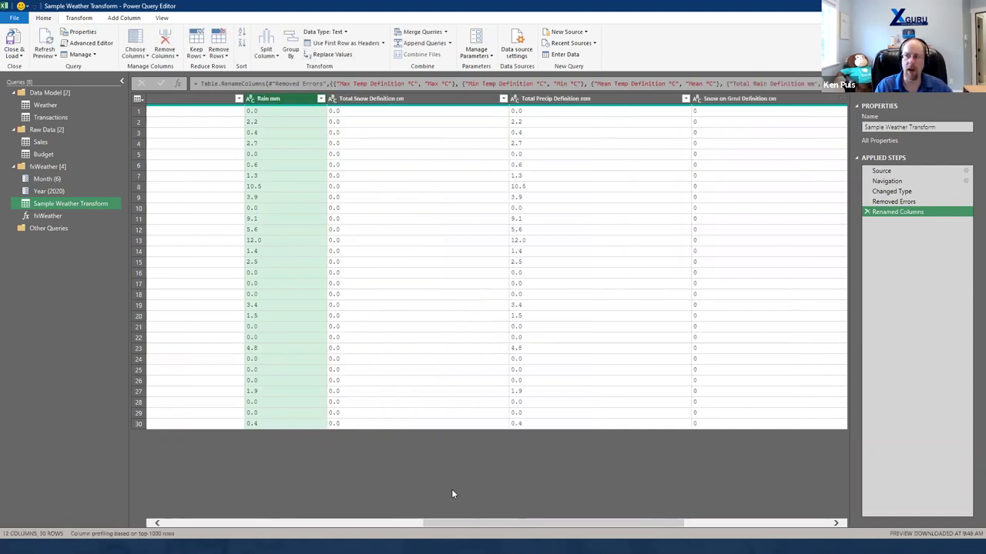
drag(451, 523, 191, 523)
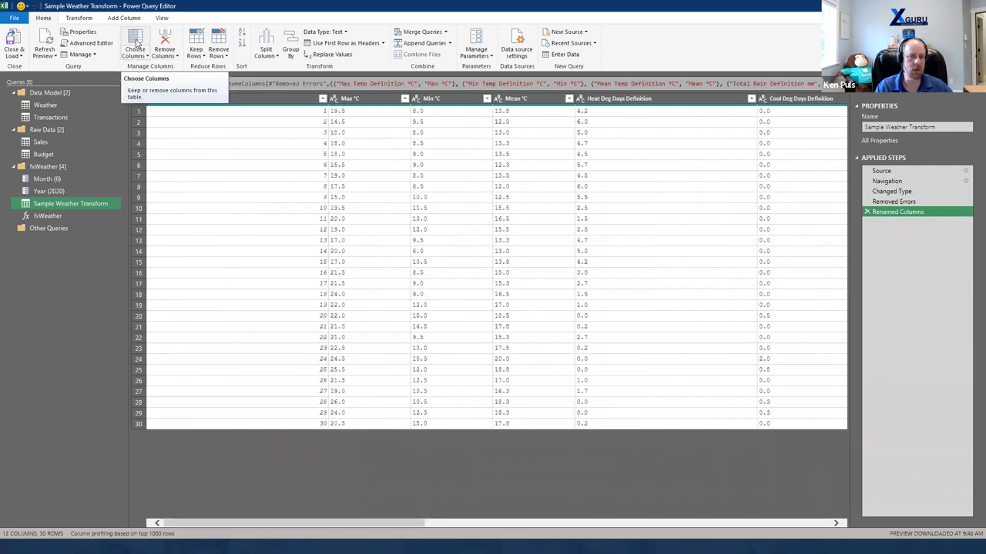
Step: Keep only the DAY, Max °C, Min °C, Mean °C and Rain mm columns
click(135, 44)
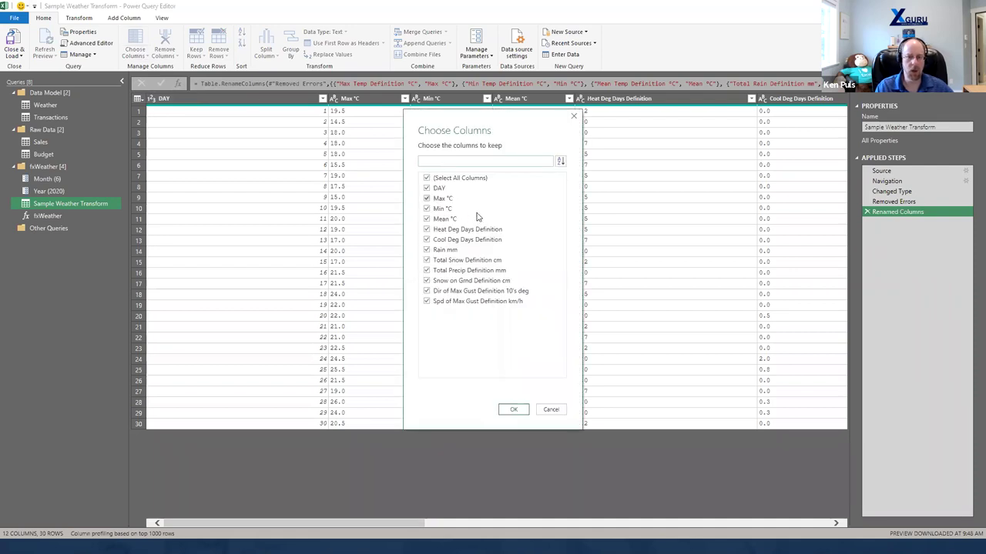
click(427, 178)
click(427, 188)
click(428, 199)
click(427, 209)
click(427, 220)
click(427, 252)
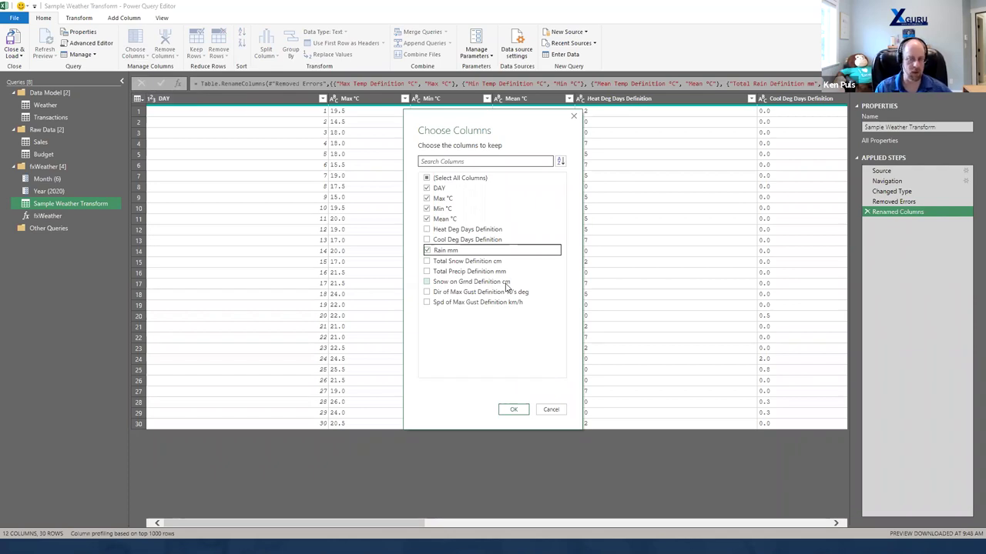
click(510, 412)
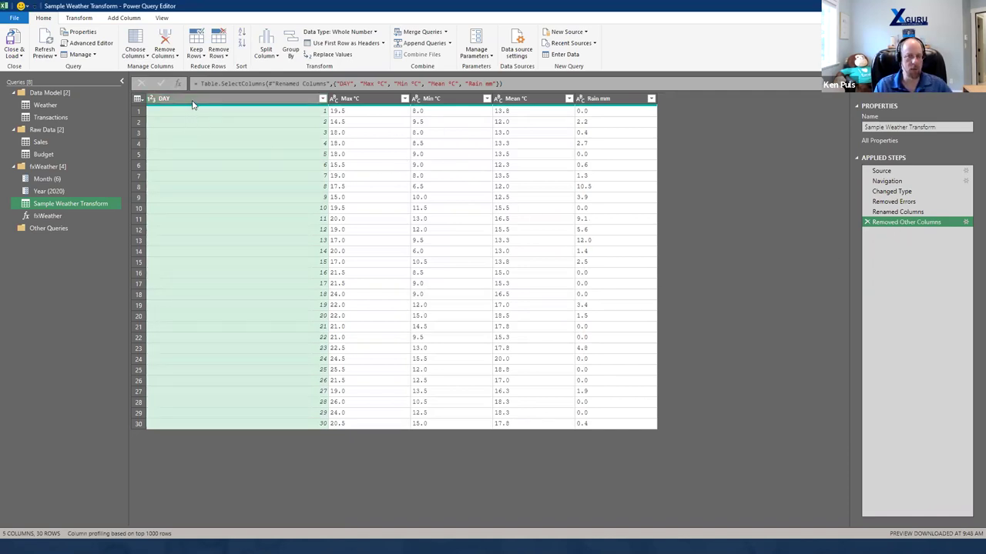
Step: Detect data types for all five columns, then return to the Weather query
key(ctrl+a)
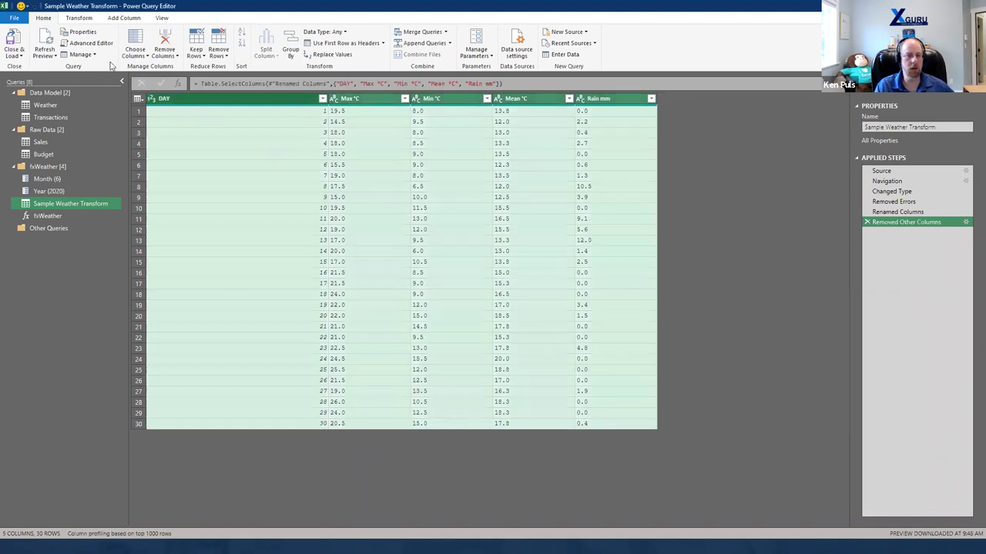
click(80, 19)
click(147, 44)
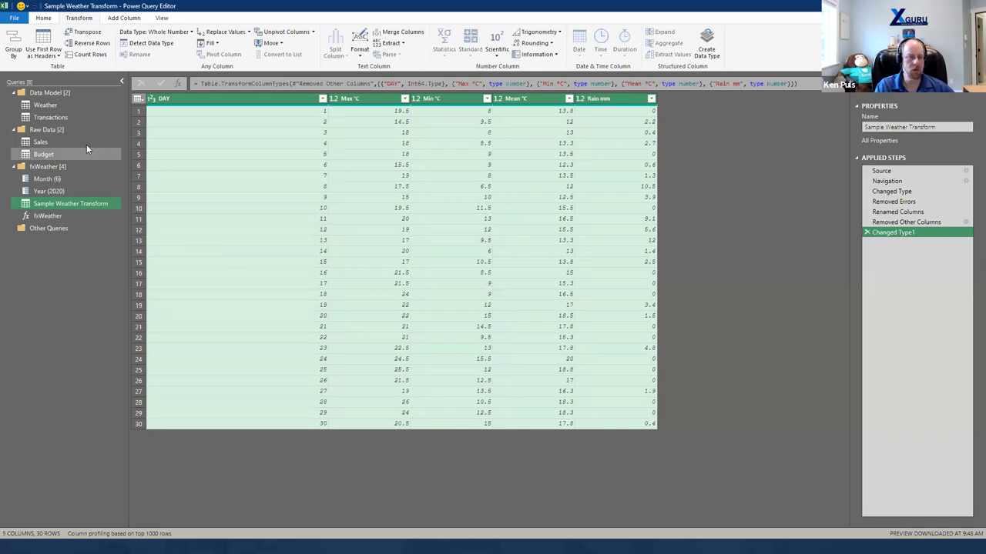
click(51, 106)
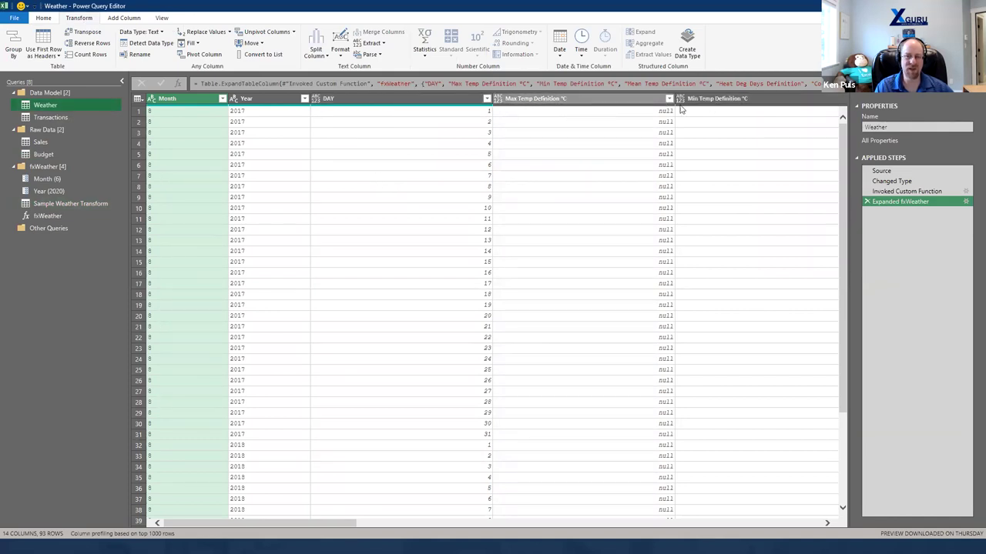
Step: Delete the old expand step and re-expand fxWeather into all columns without prefixes
click(867, 202)
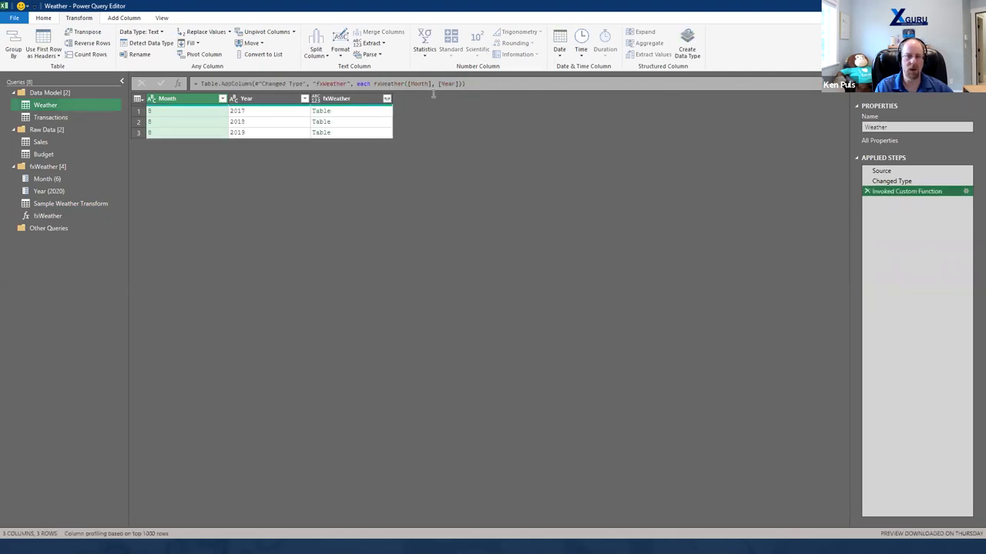
click(386, 99)
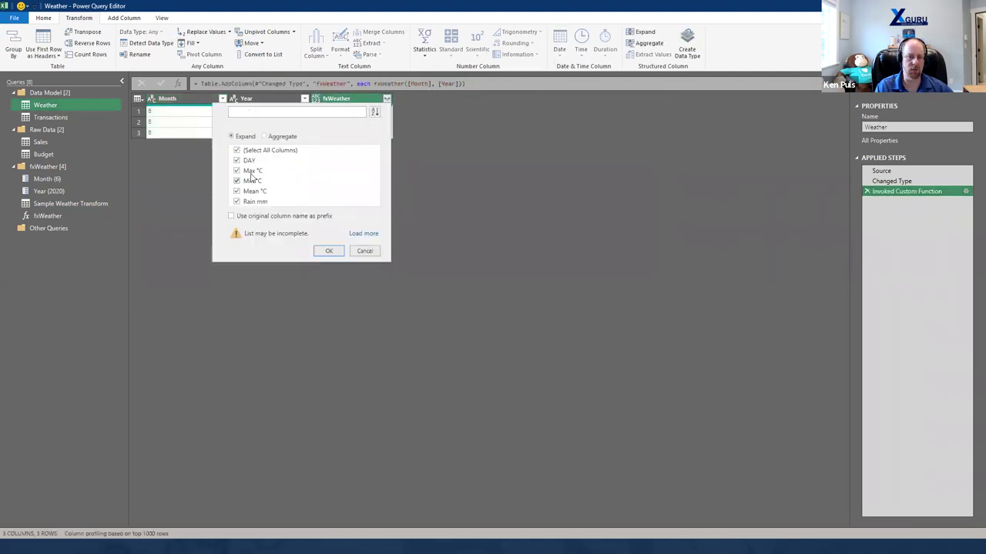
click(328, 251)
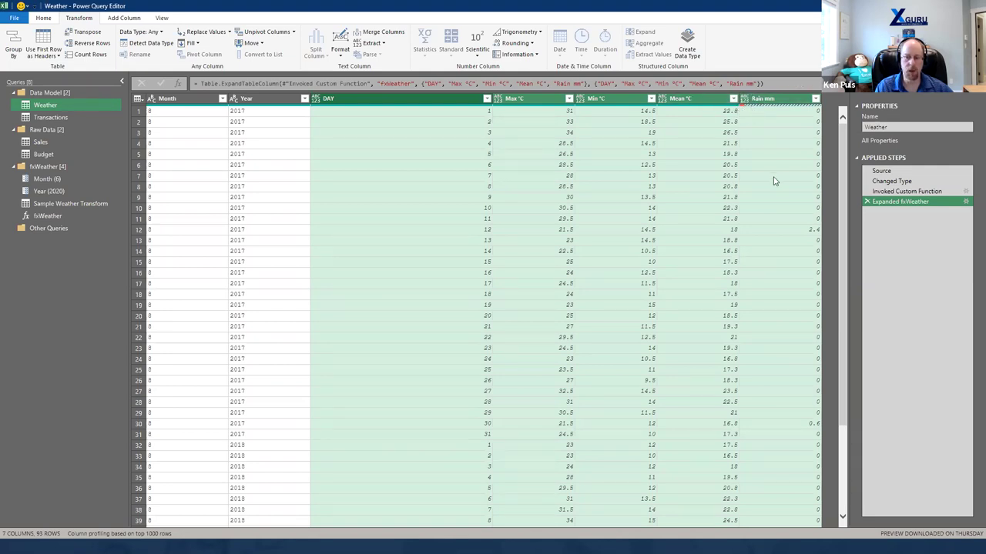
click(787, 98)
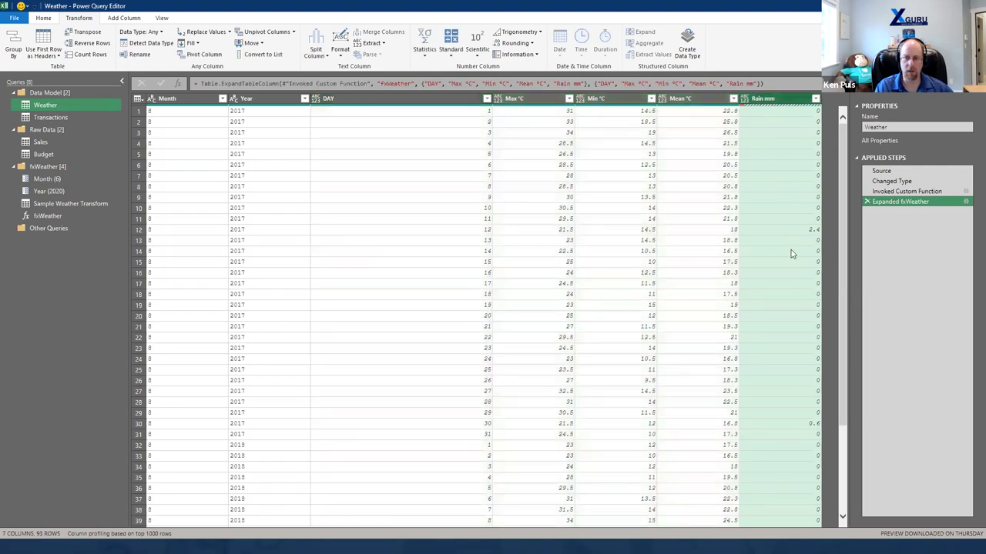
scroll(790, 258, down, 5)
scroll(787, 270, down, 6)
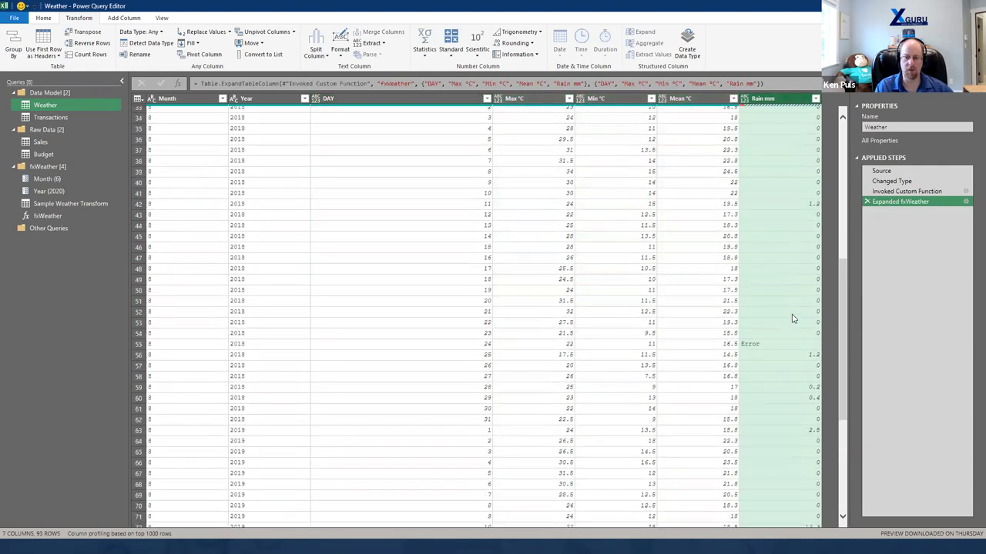
Step: Inspect the 2018 day-24 Rain mm error caused by LegendTT, then open Sample Weather Transform
click(782, 347)
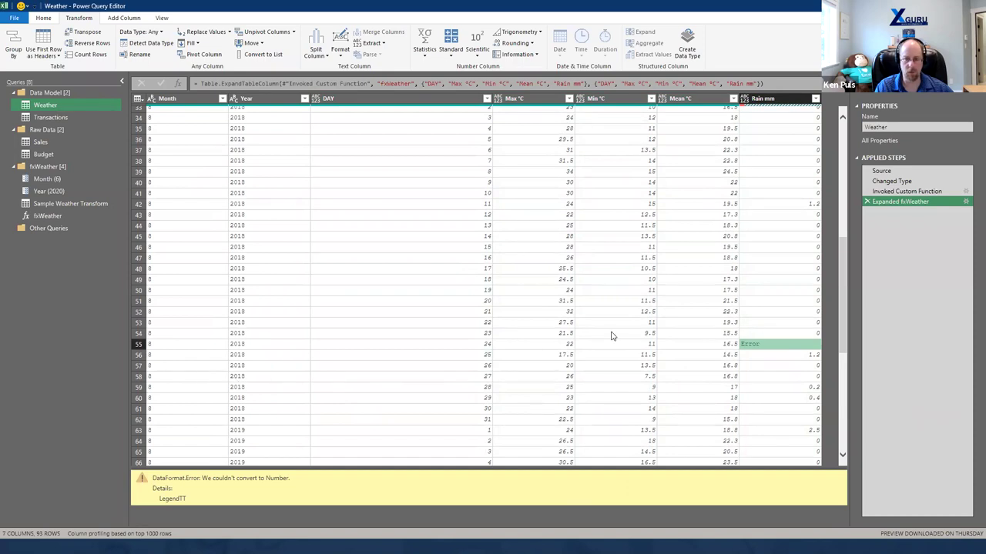
click(465, 350)
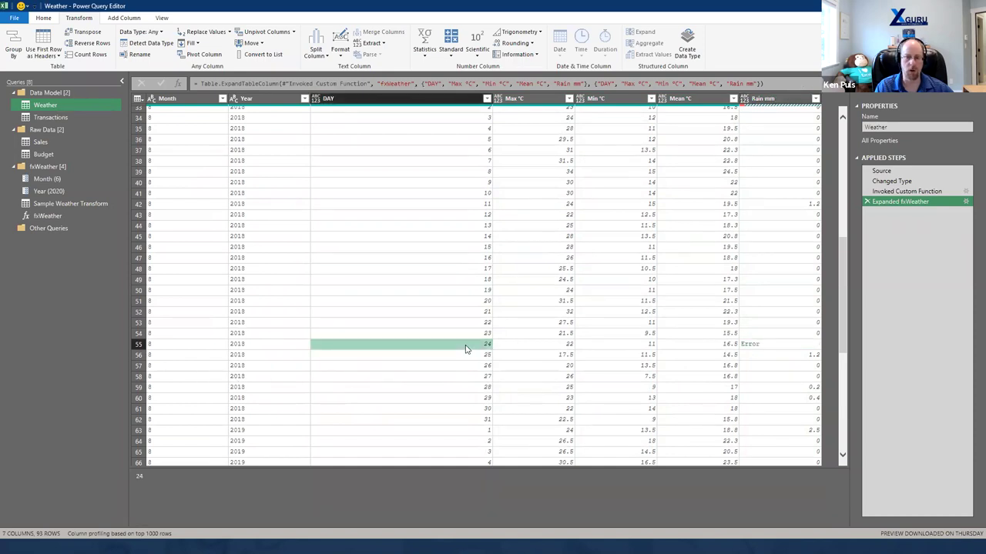
click(791, 348)
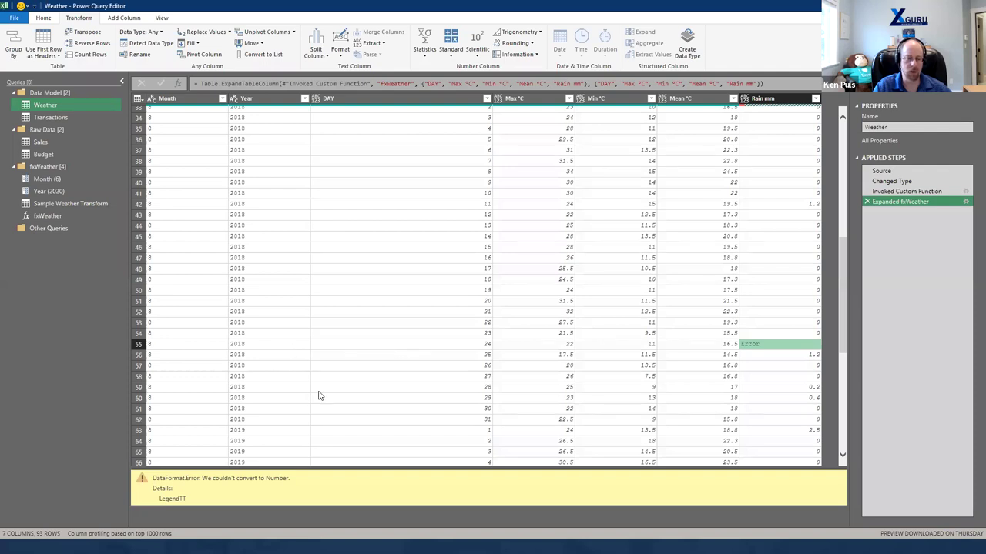
click(77, 206)
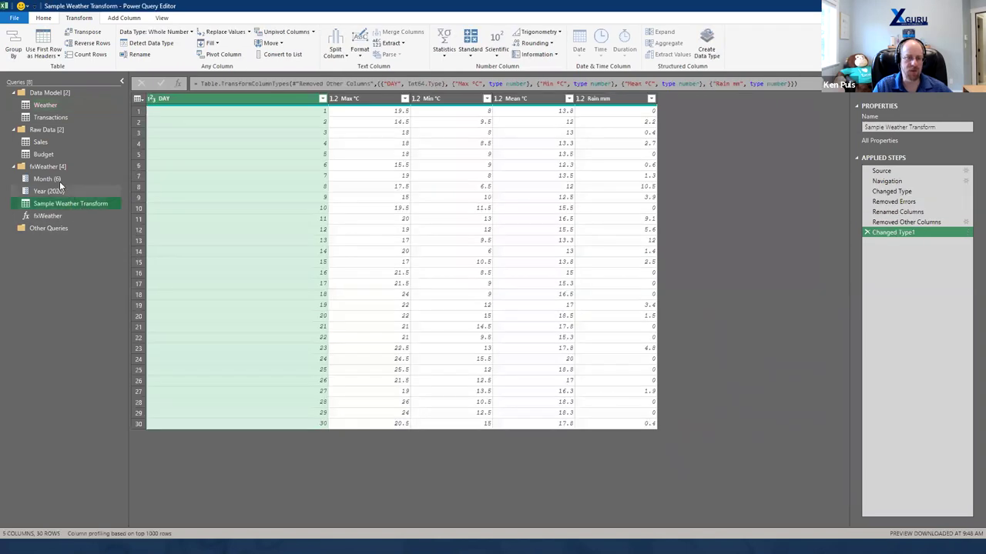
Step: Set the Month parameter's current value to 8 and the Year parameter's to 2018
click(61, 179)
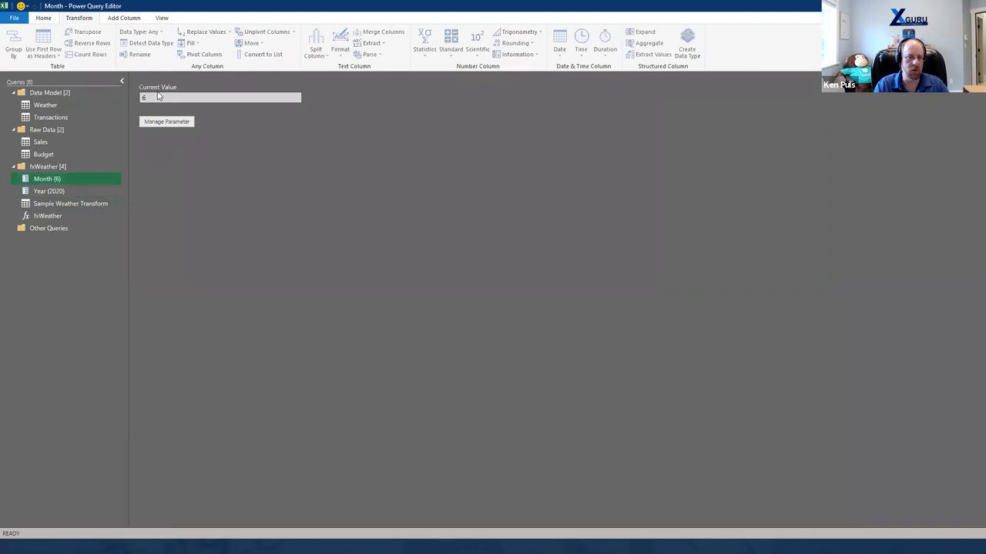
click(149, 97)
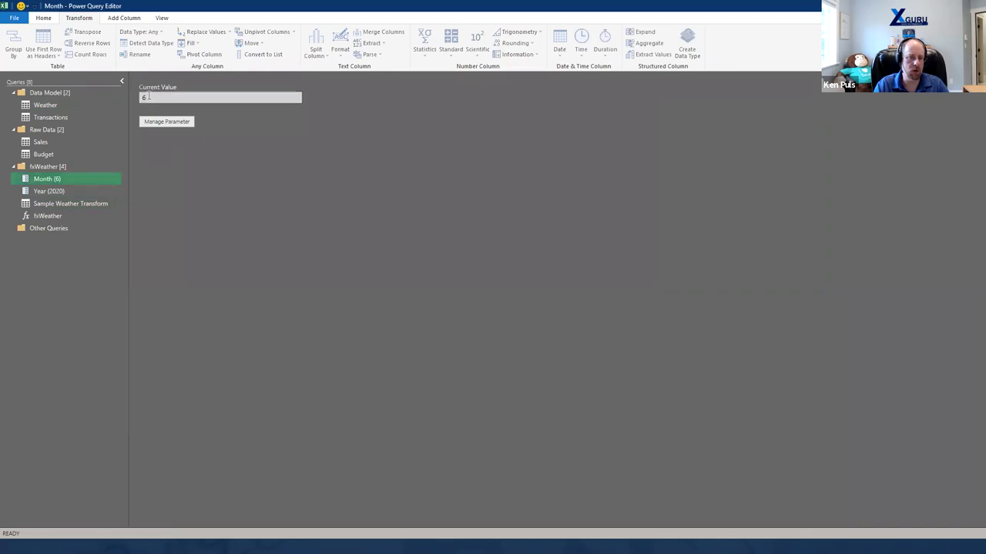
click(46, 191)
click(157, 97)
drag(156, 97, 149, 98)
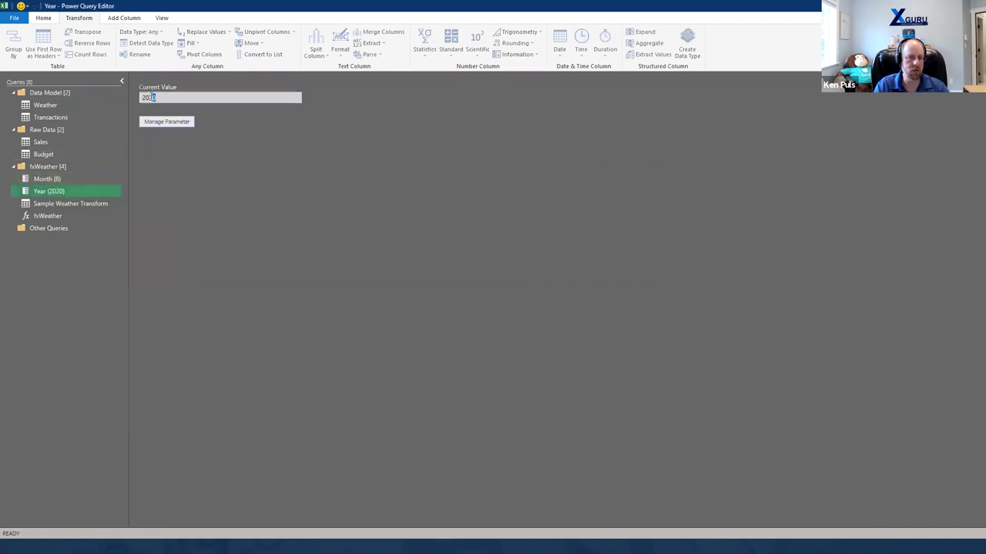
key(Tab)
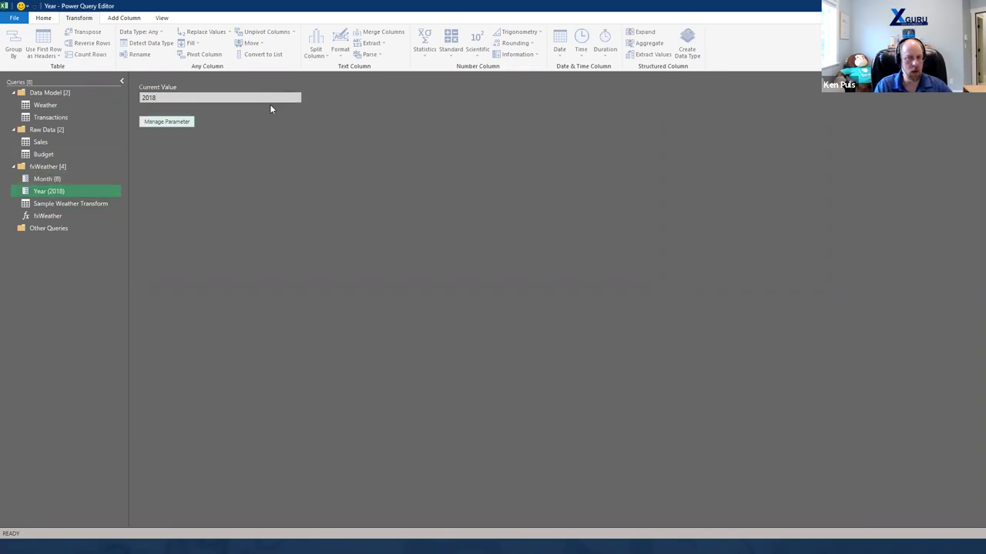
Step: Trace day 24's Rain mm error in Sample Weather Transform to the raw LegendTT text
click(56, 205)
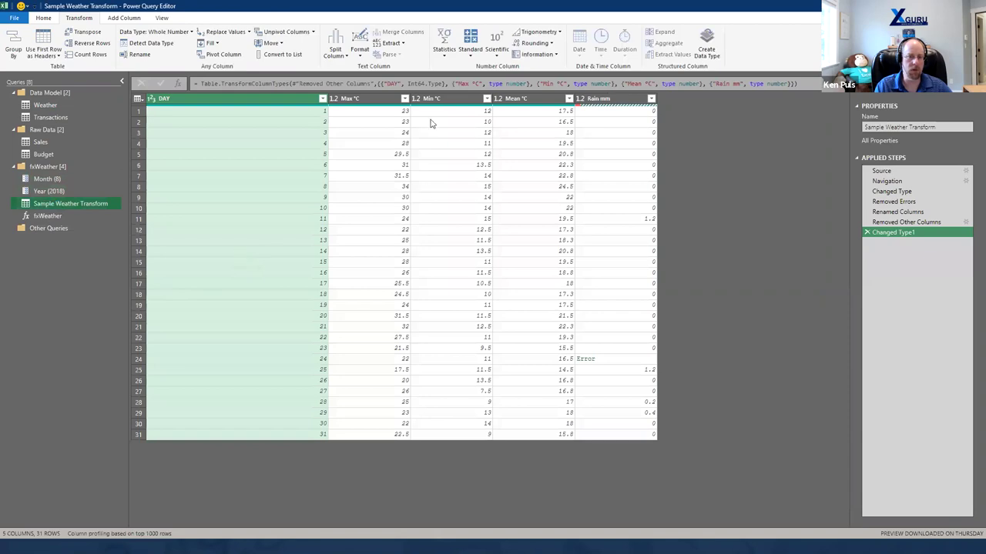
click(625, 362)
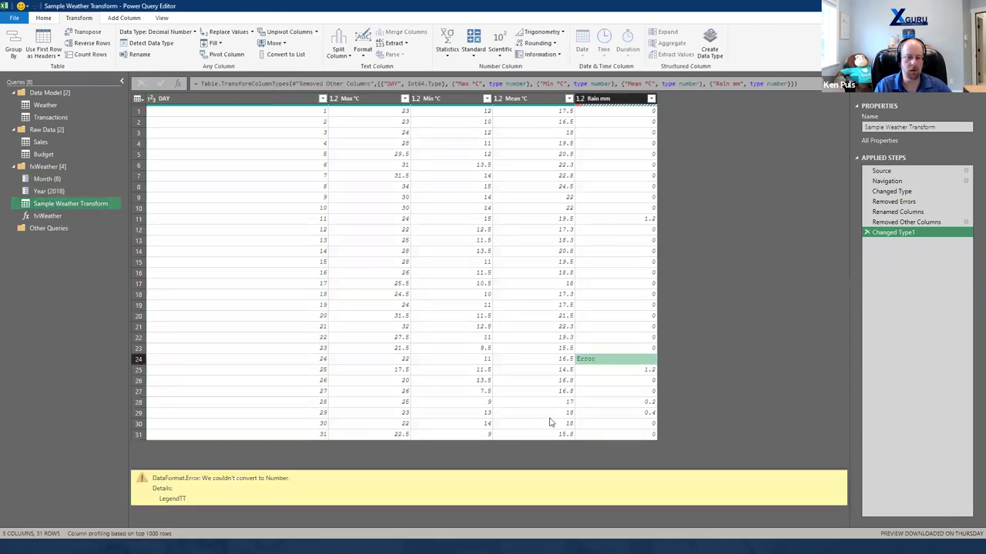
click(897, 222)
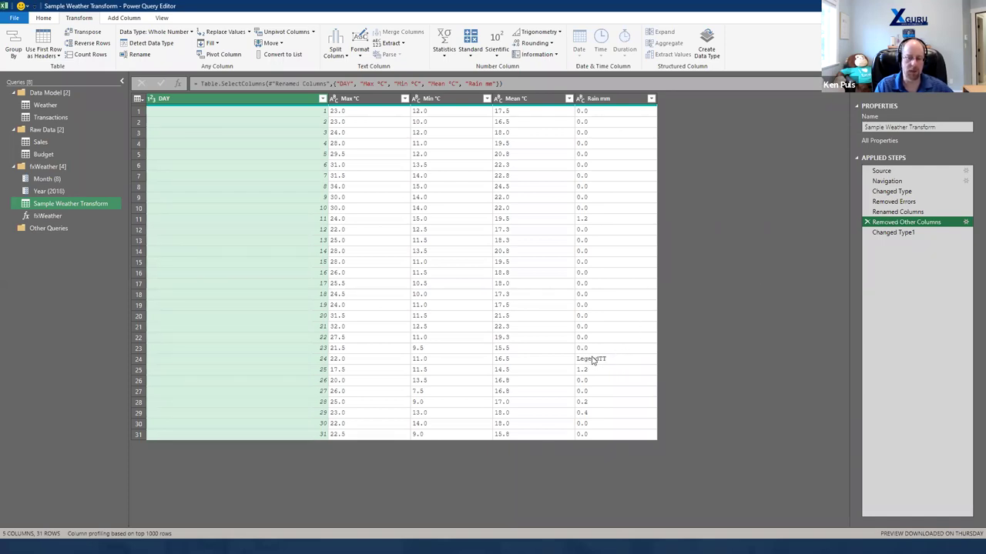
Step: Insert a step replacing LegendTT with 0 in Rain mm, verify Changed Type1, then return to Weather
ctrl+click(599, 98)
right_click(599, 100)
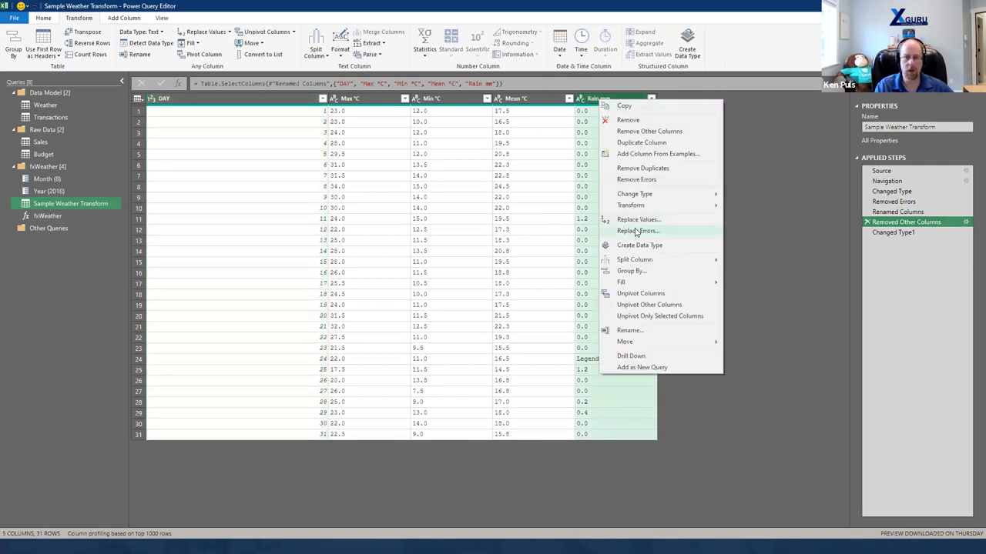
click(667, 220)
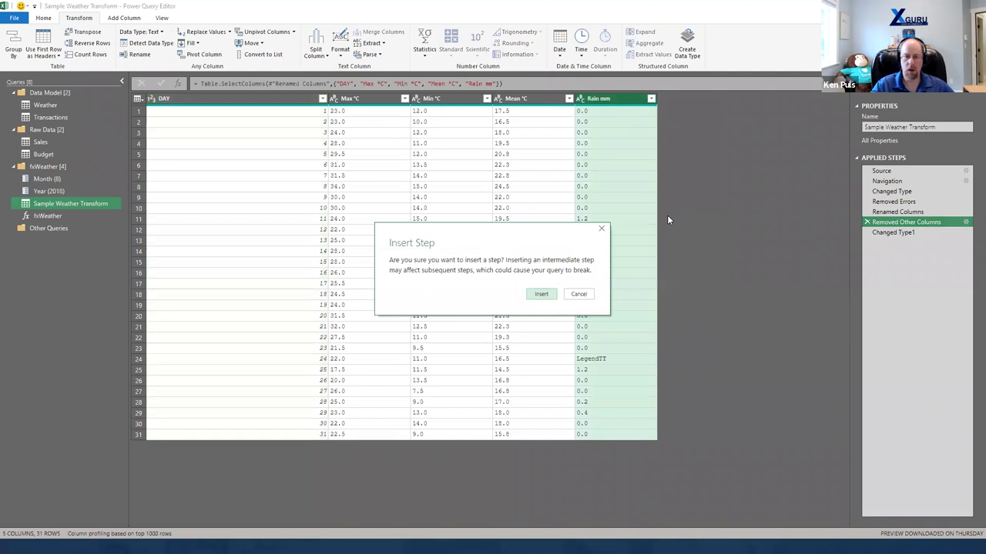
key(Escape)
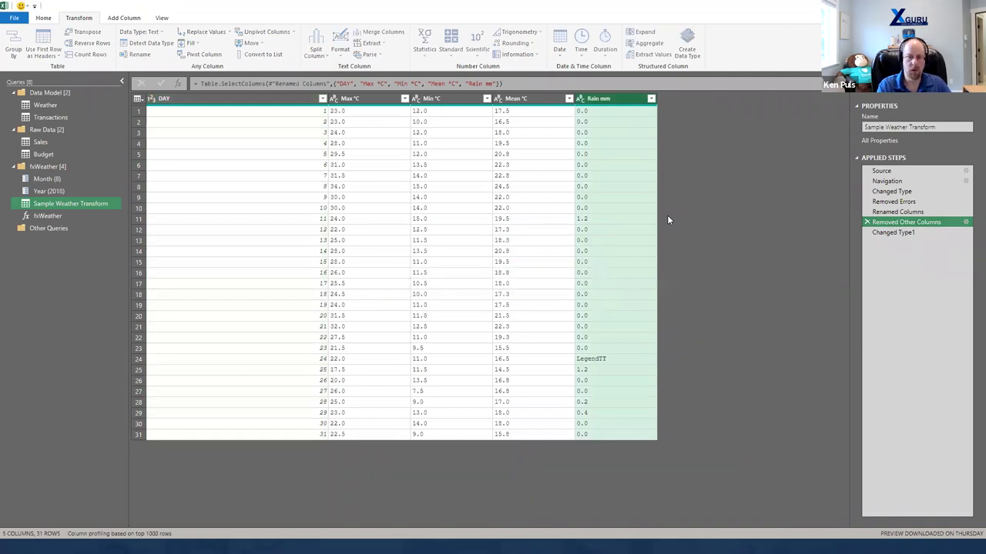
text(LegendTT)
key(Tab)
text(0)
click(603, 325)
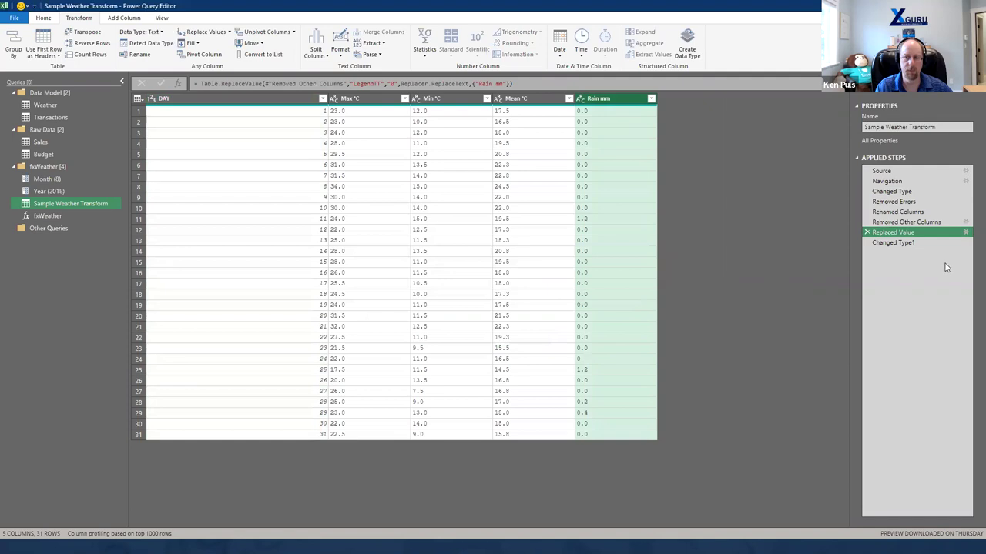
click(915, 244)
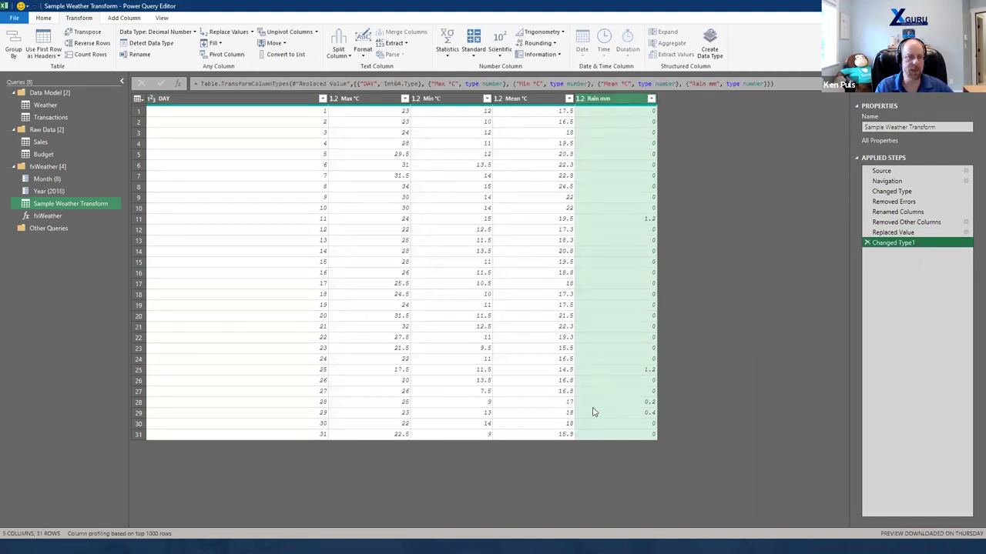
click(46, 105)
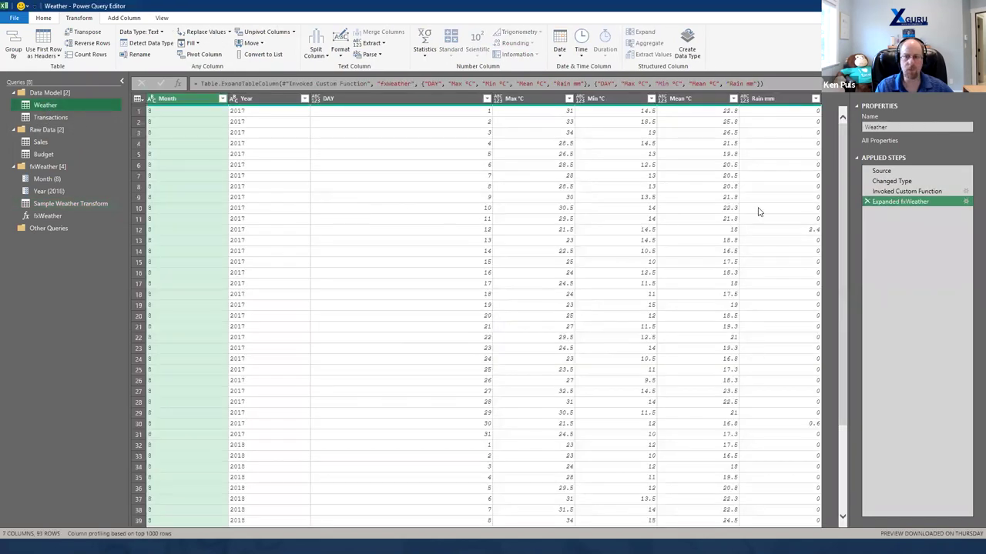
scroll(780, 244, down, 4)
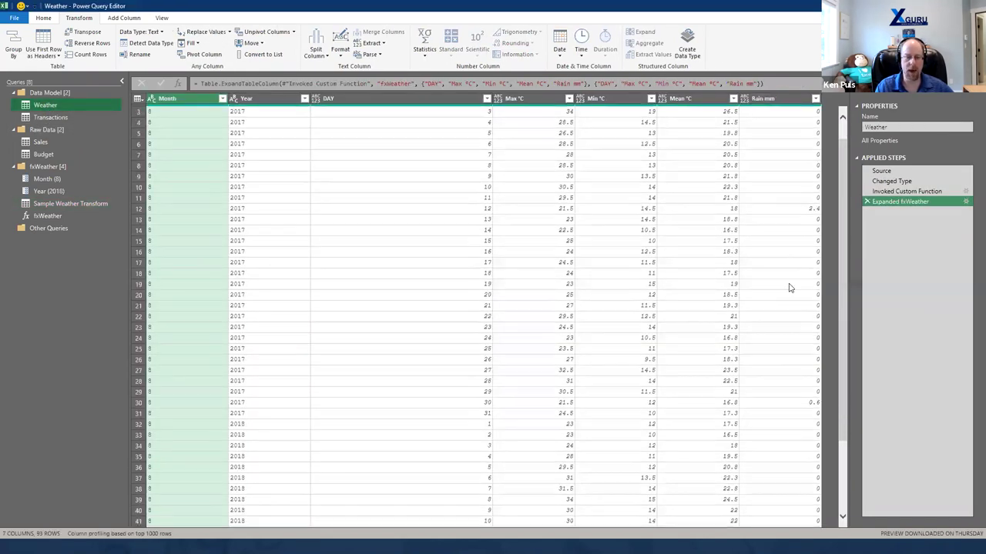
scroll(772, 279, down, 2)
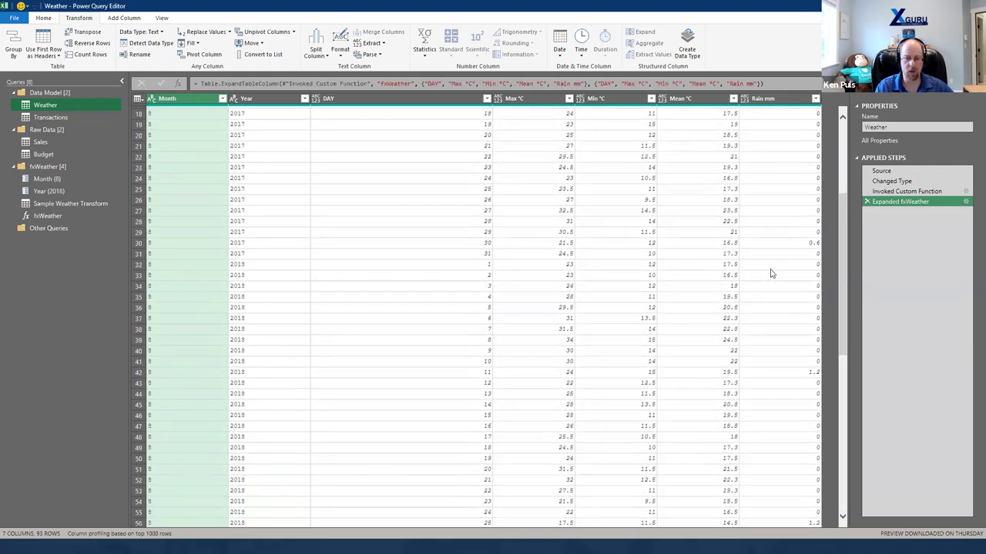
scroll(770, 281, down, 2)
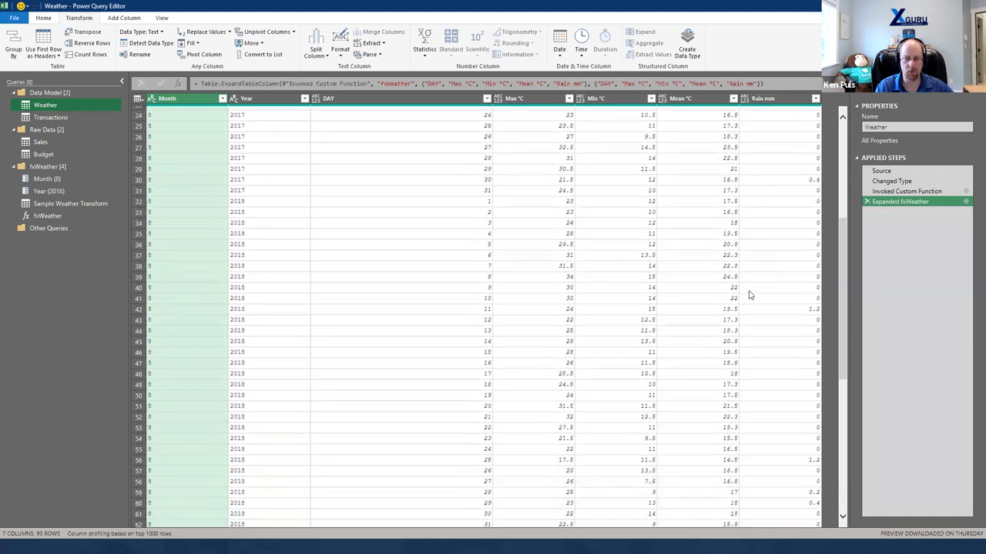
click(449, 452)
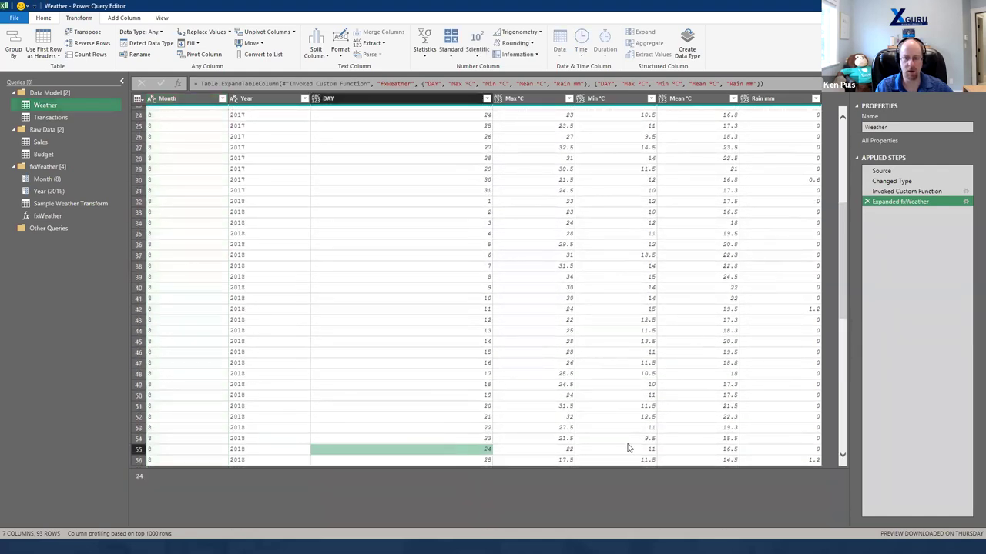
click(777, 452)
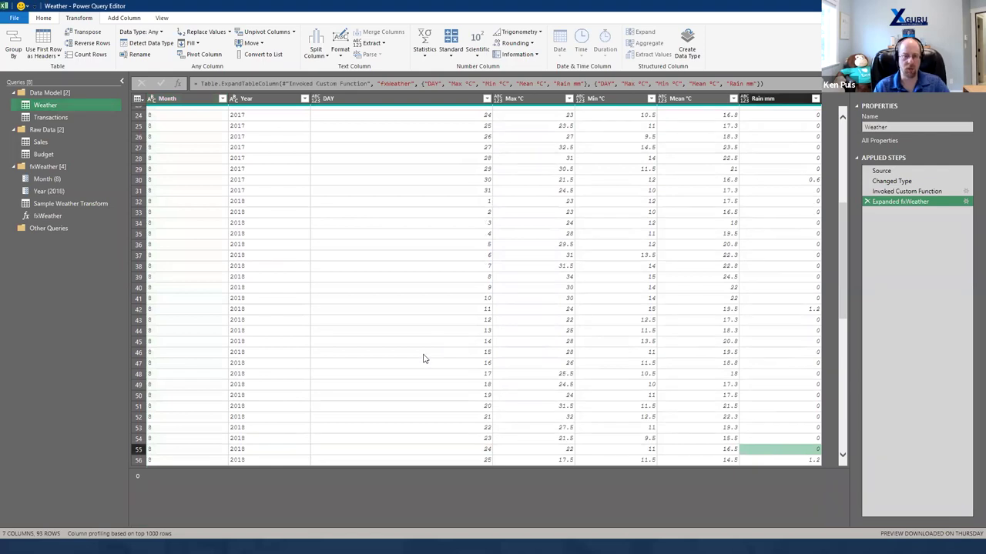
scroll(427, 349, up, 8)
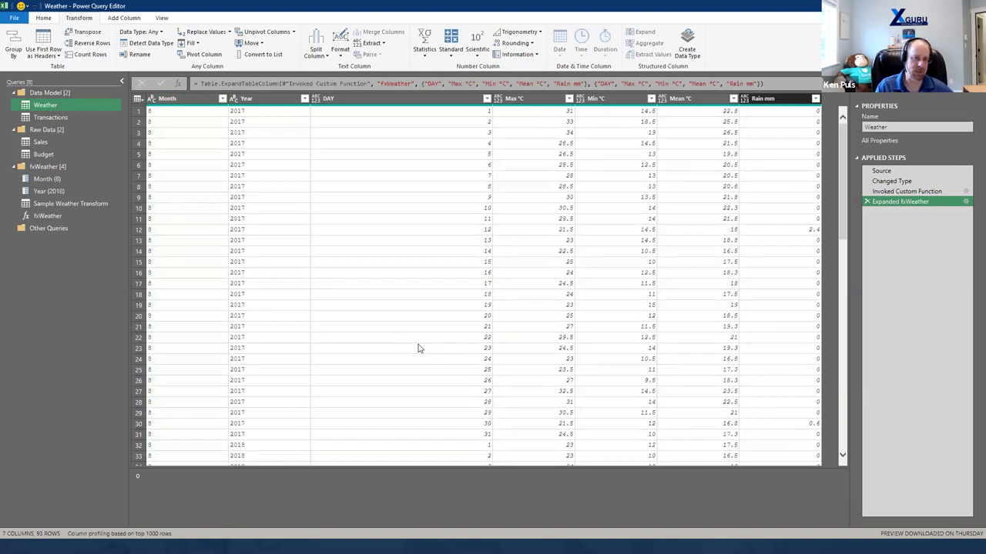
Step: Merge Year, Month and DAY into a new Date column with a custom '-' separator
click(267, 103)
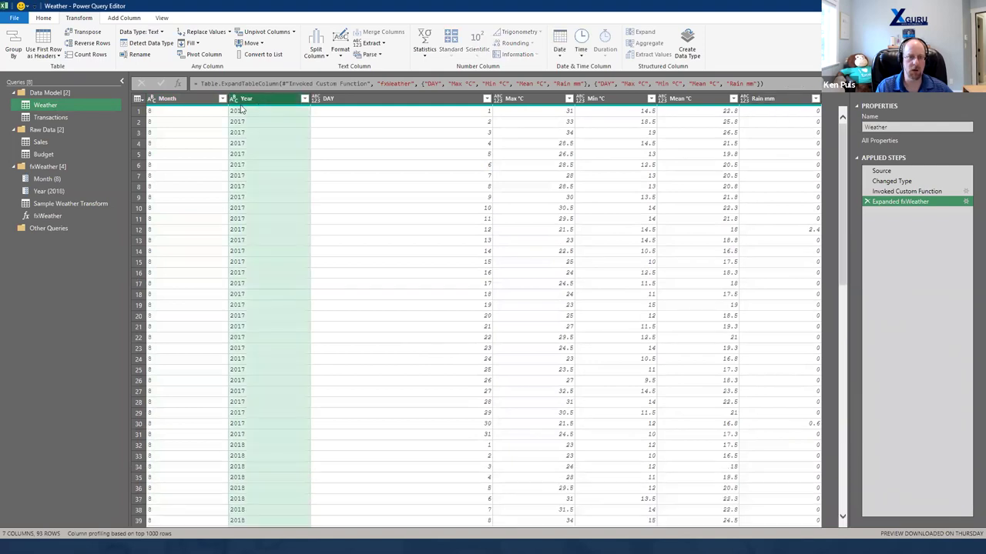
ctrl+click(185, 102)
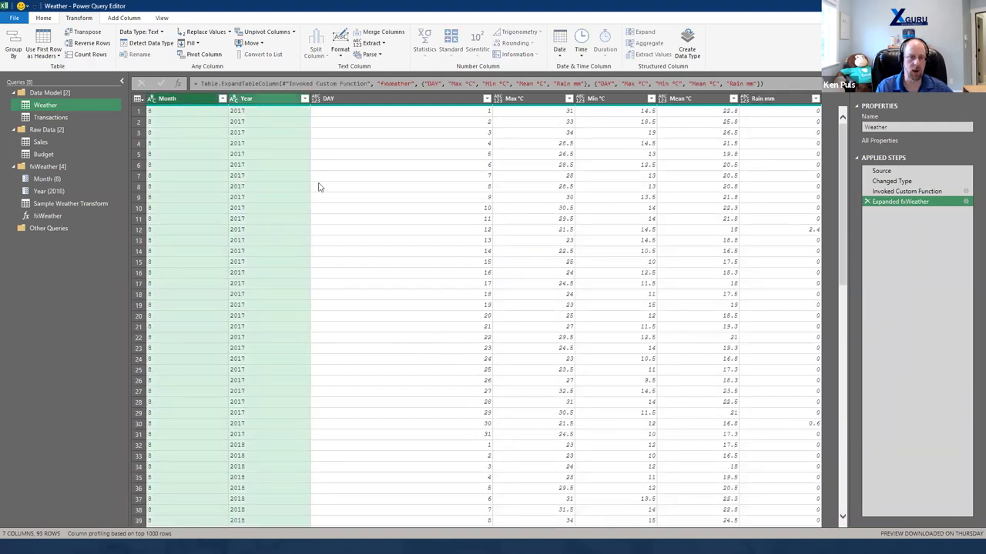
ctrl+click(324, 103)
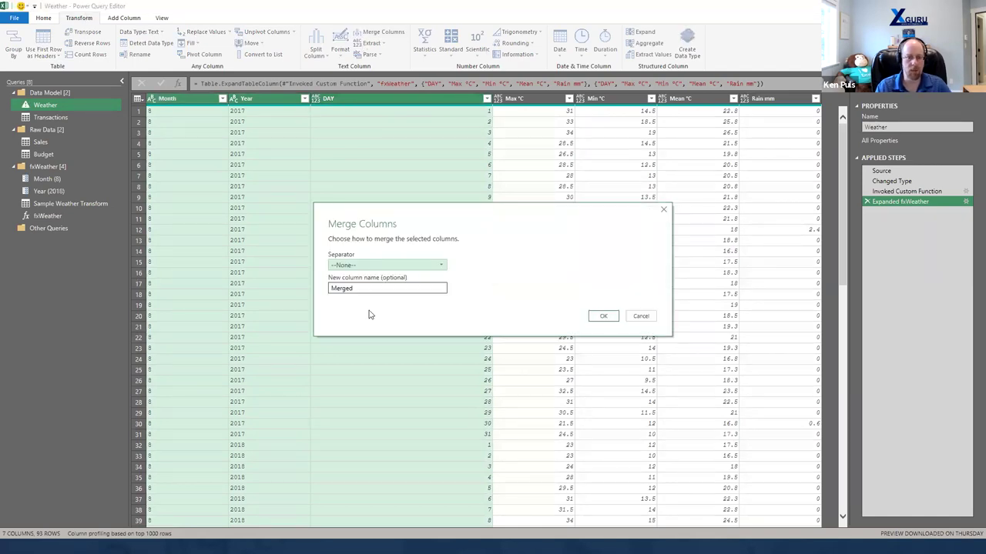
drag(358, 289, 314, 292)
text(Date)
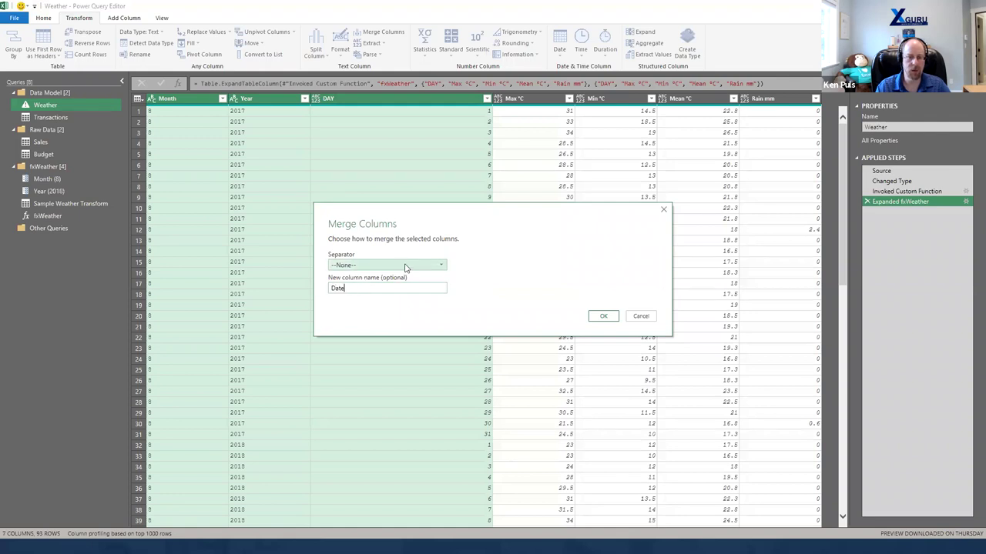
click(402, 266)
click(351, 348)
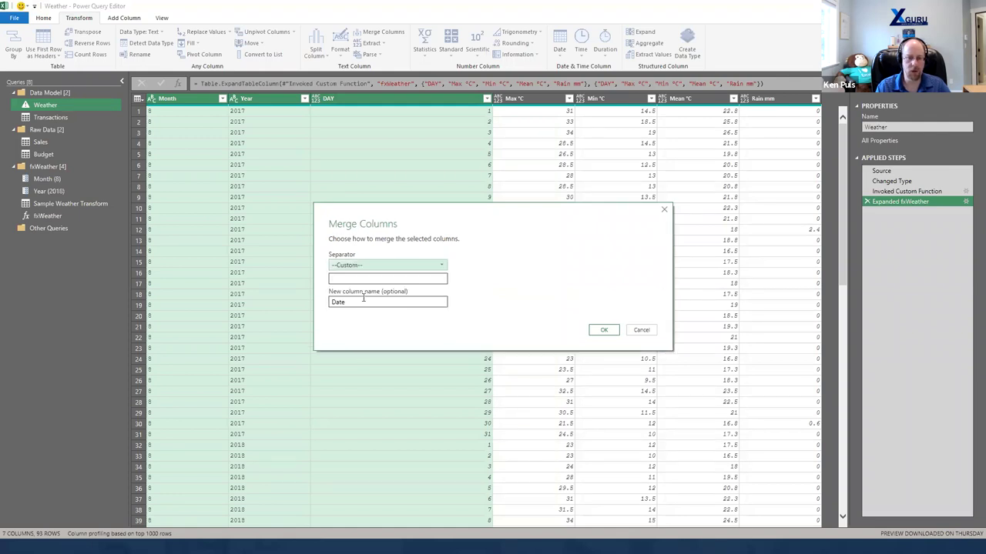
click(353, 279)
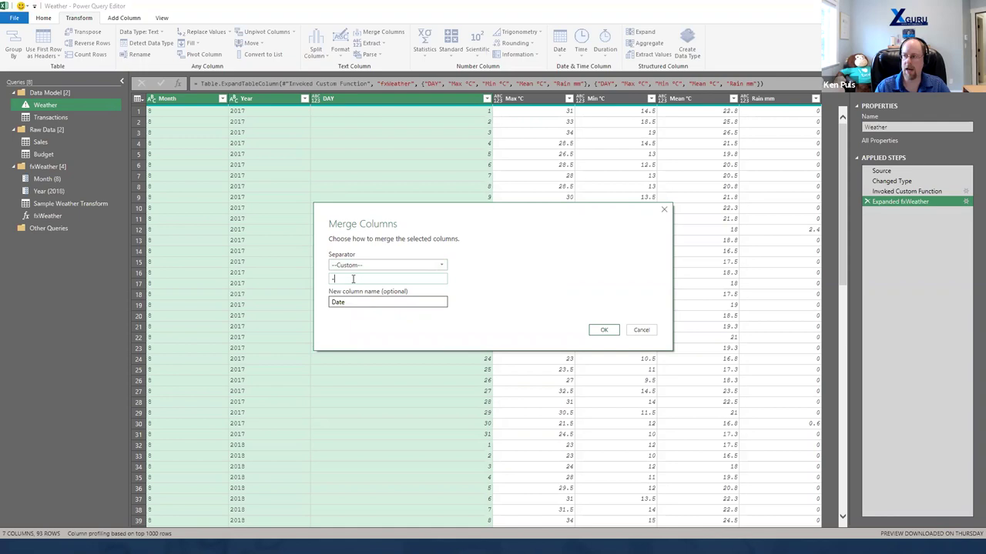
click(606, 332)
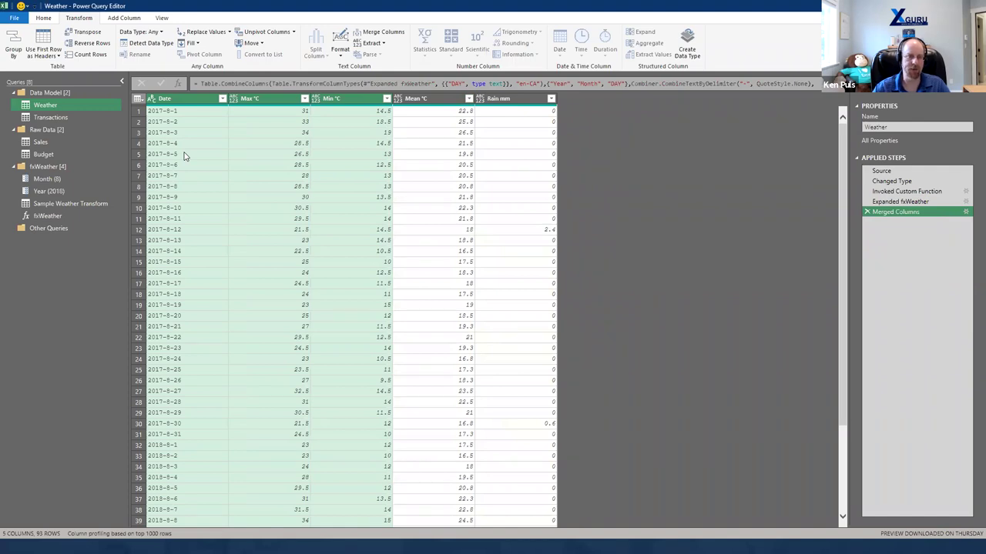
Step: Detect data types on all five Weather columns, making Date a true date and the rest numeric
click(190, 100)
key(ctrl+a)
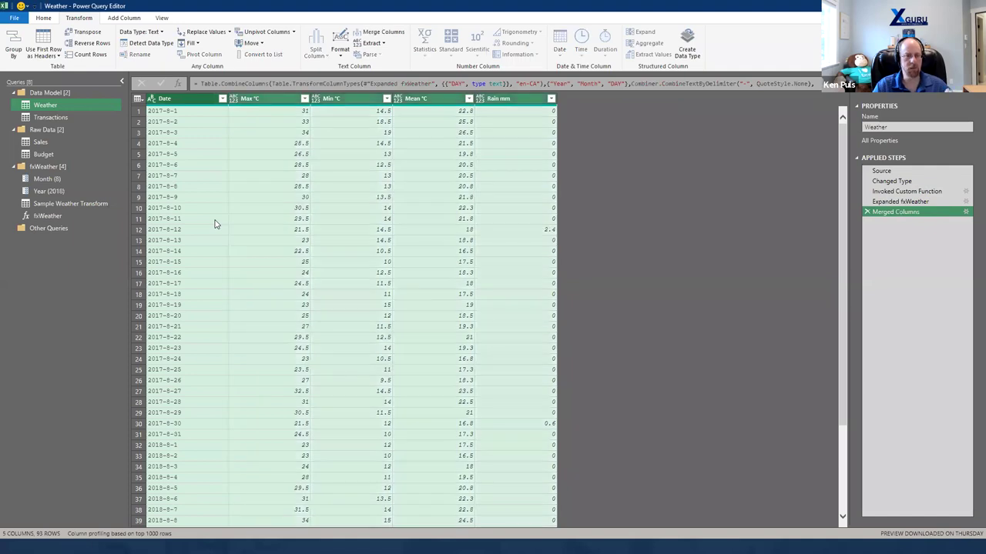
click(143, 45)
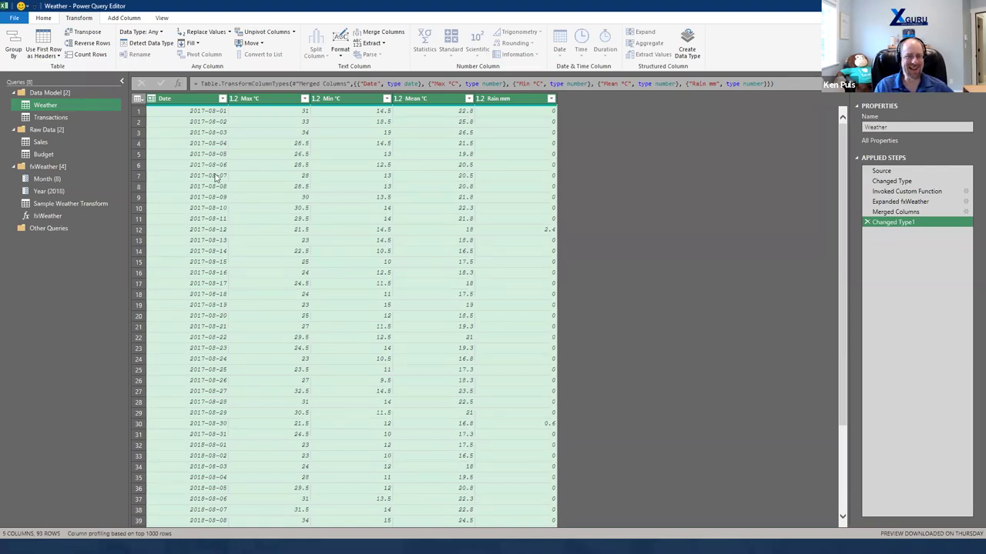
scroll(254, 286, down, 1)
scroll(254, 286, down, 6)
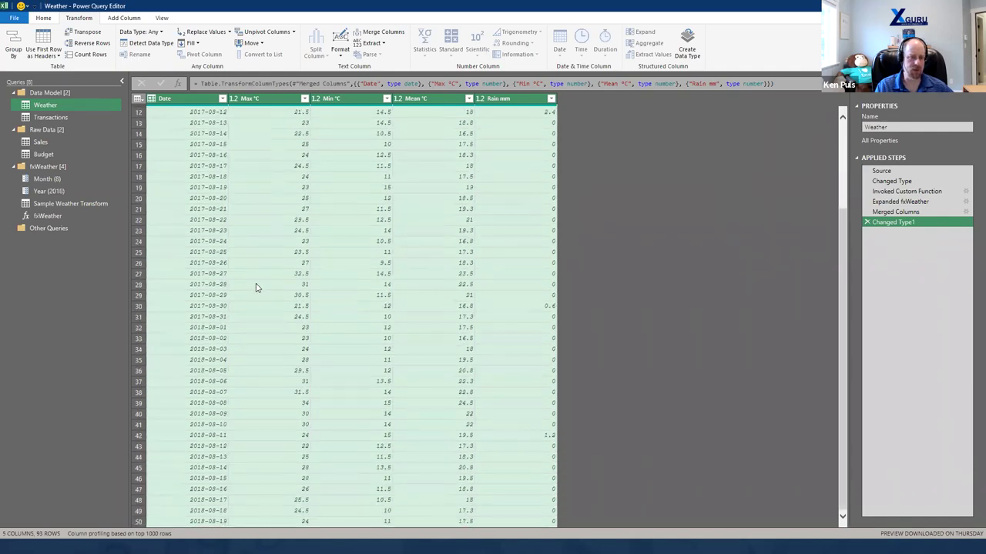
scroll(257, 288, up, 6)
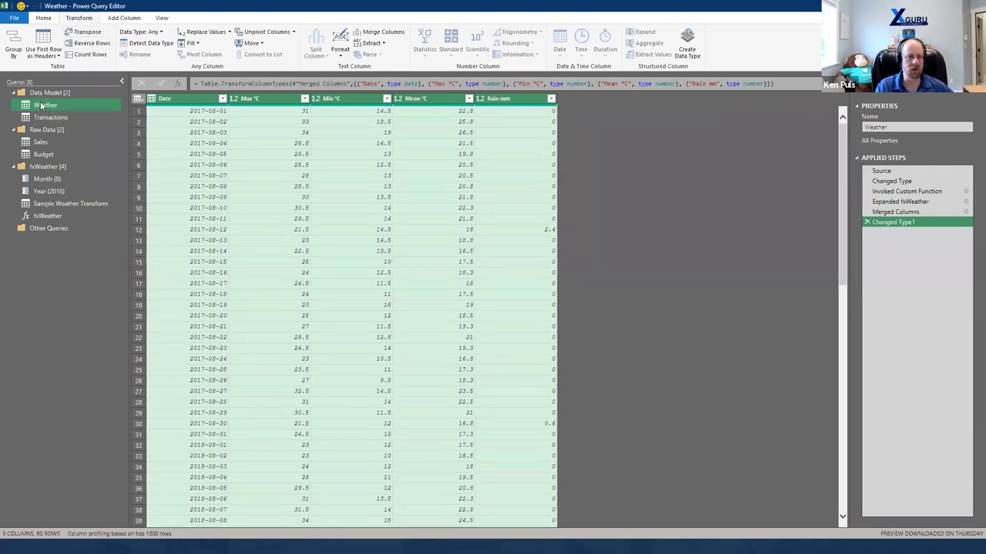
click(43, 18)
Step: Close & Load the Weather query, loading its 93 rows into the Data Model
click(9, 41)
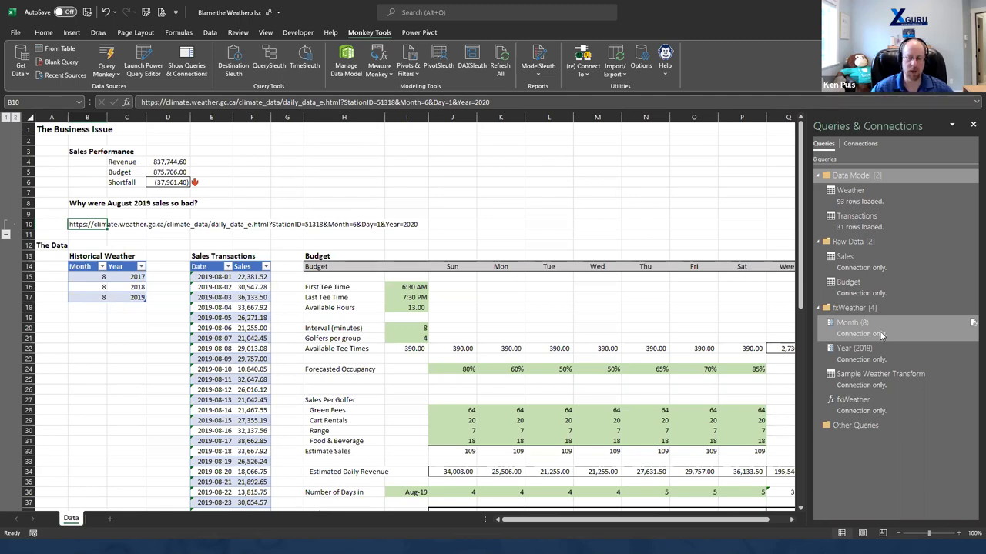
Step: Autofit the Date columns of the Weather and Transactions tables in Power Pivot, then close it
click(342, 57)
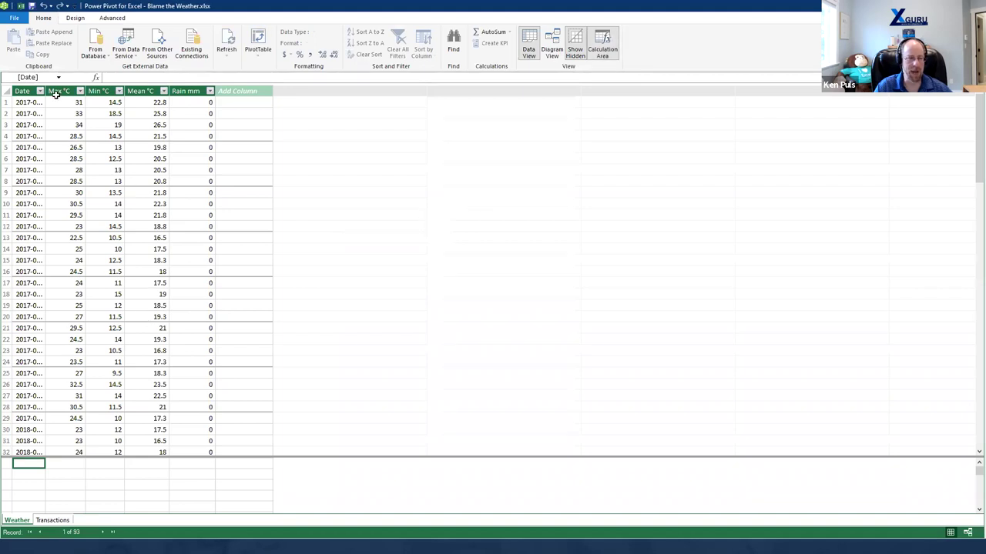
double_click(45, 90)
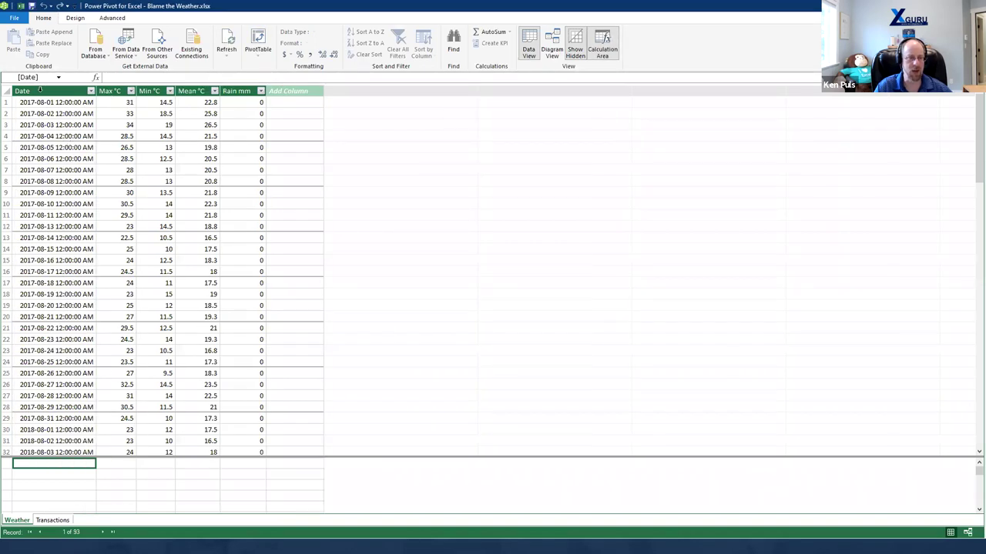
click(54, 522)
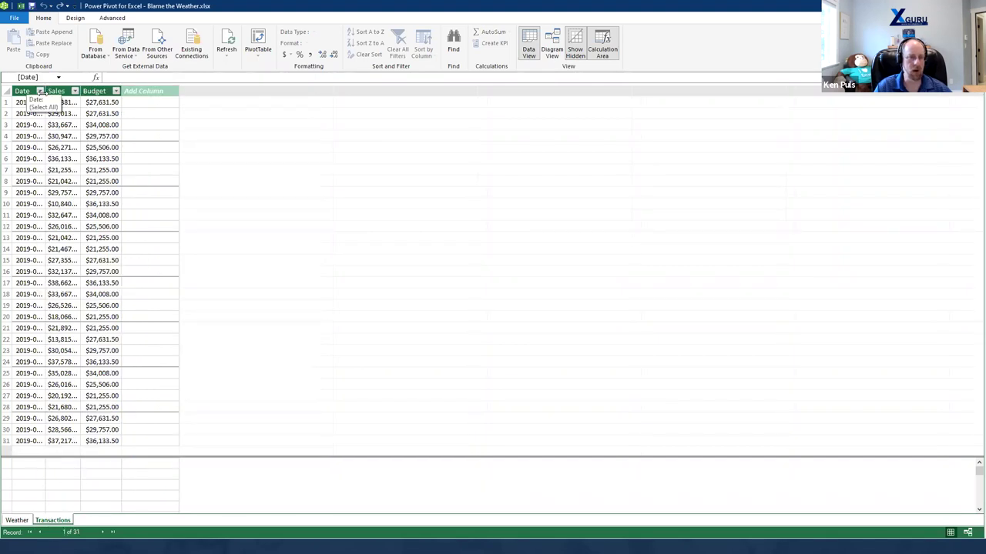
double_click(45, 91)
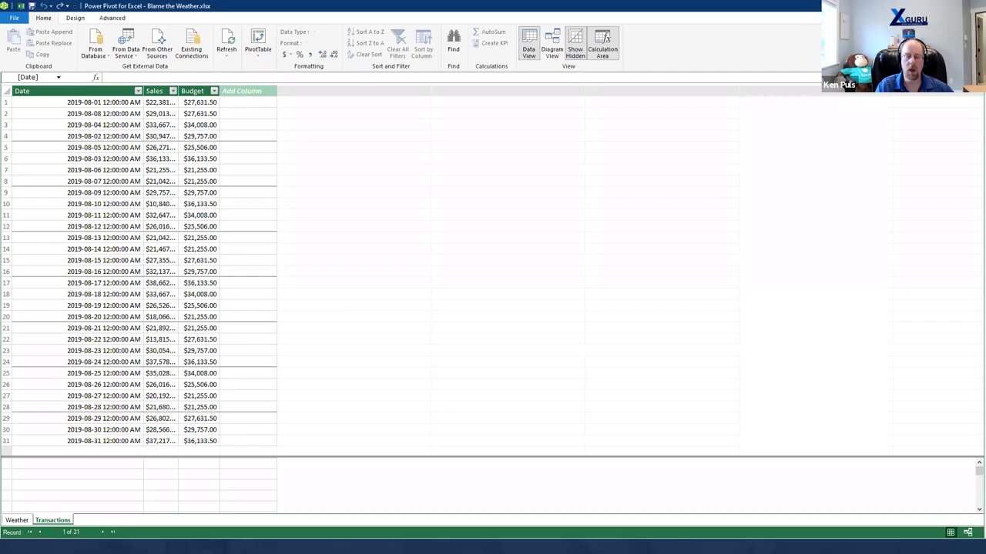
click(978, 5)
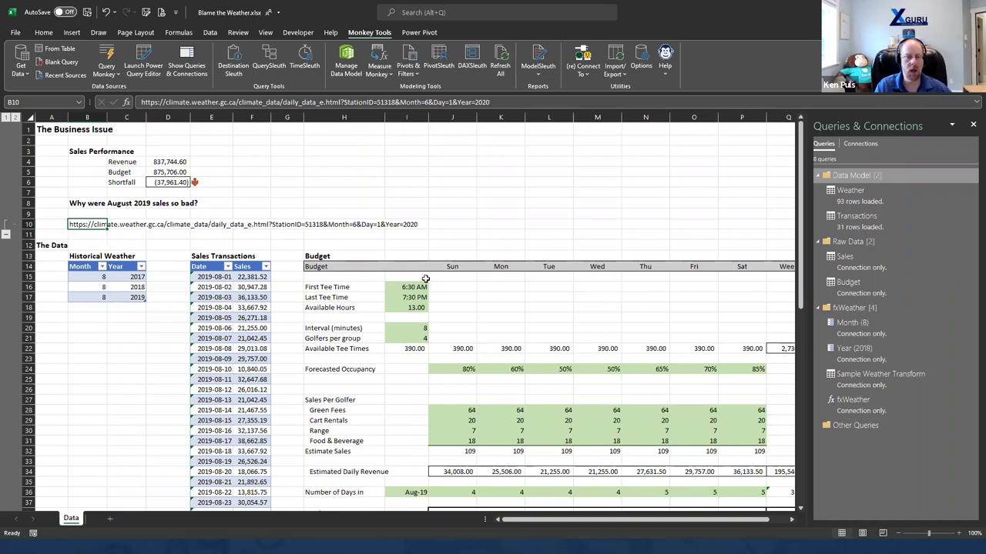
Step: Set up a 12 Month Calendar Monkey calendar with start and end dates from Weather's Date column
click(109, 77)
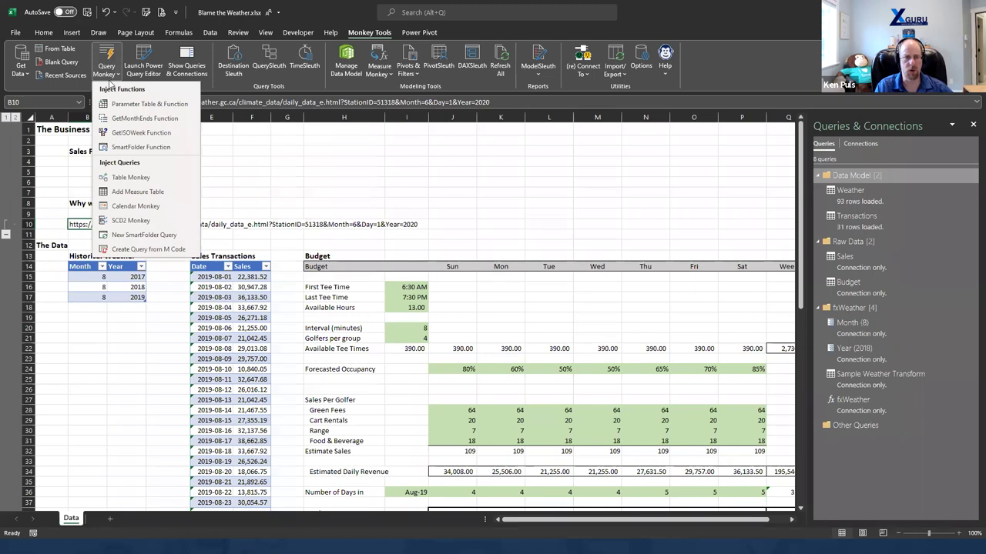
click(144, 207)
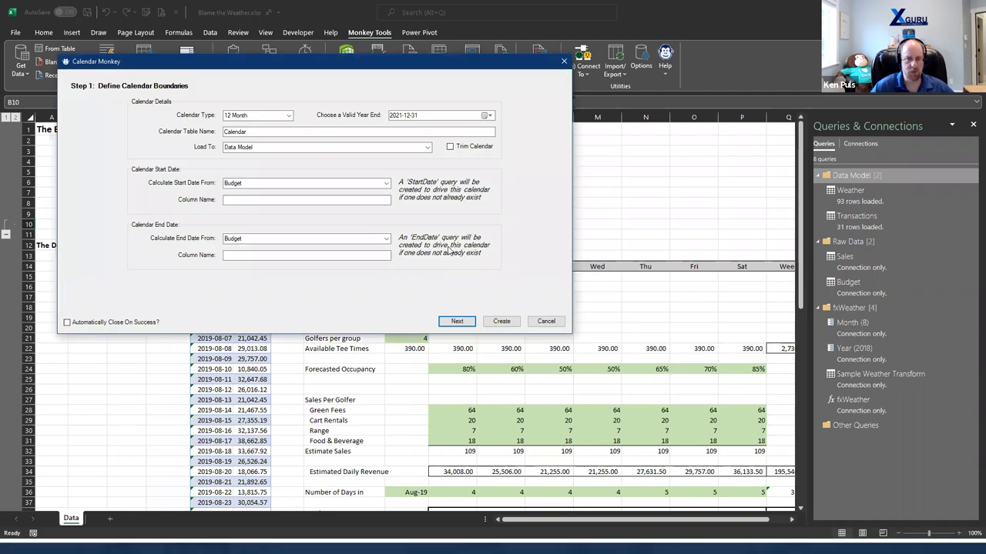
click(289, 115)
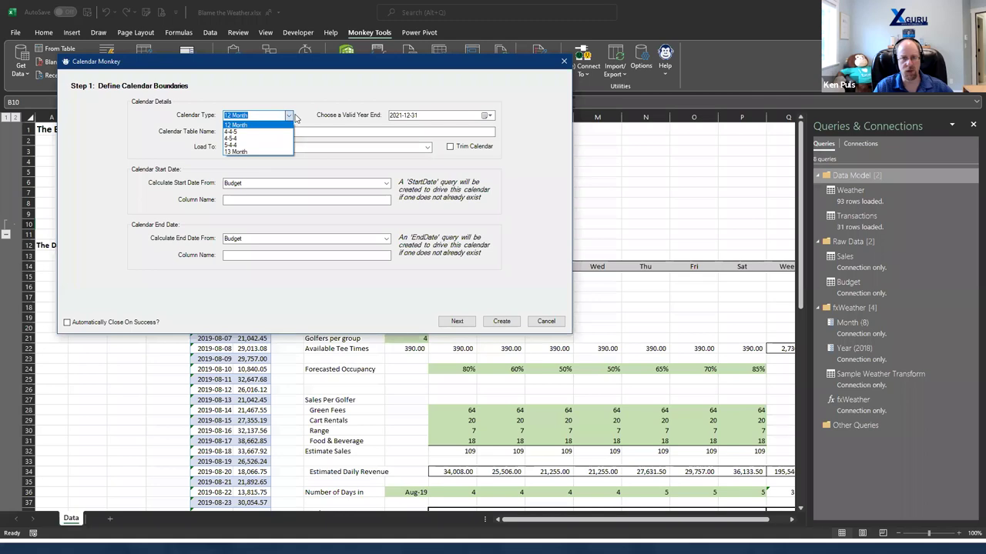
click(317, 116)
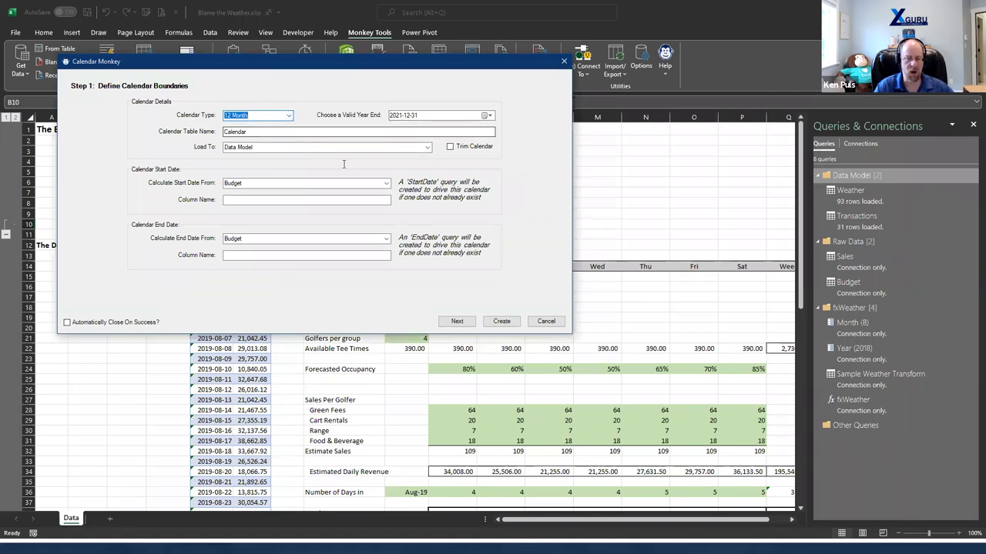
click(385, 184)
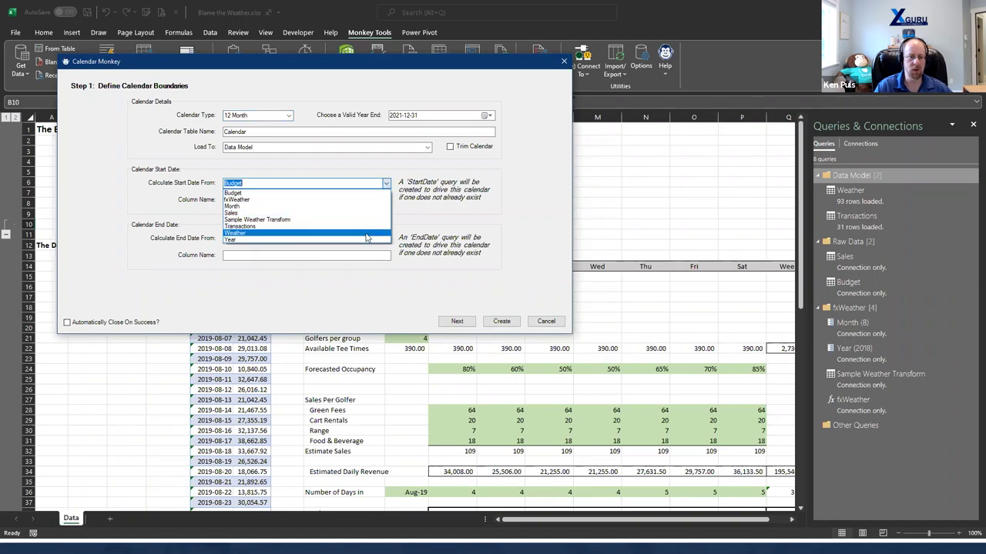
click(366, 234)
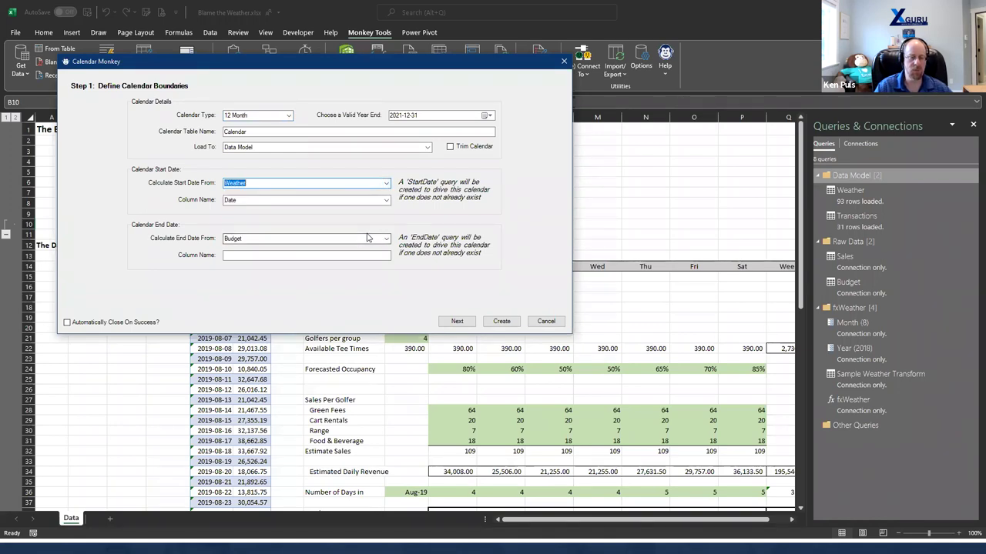
click(386, 241)
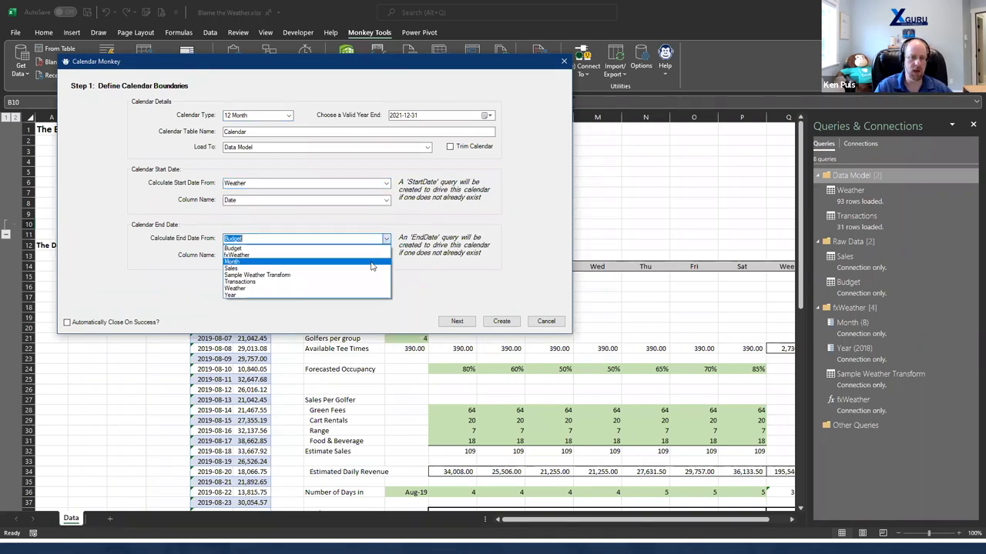
click(357, 289)
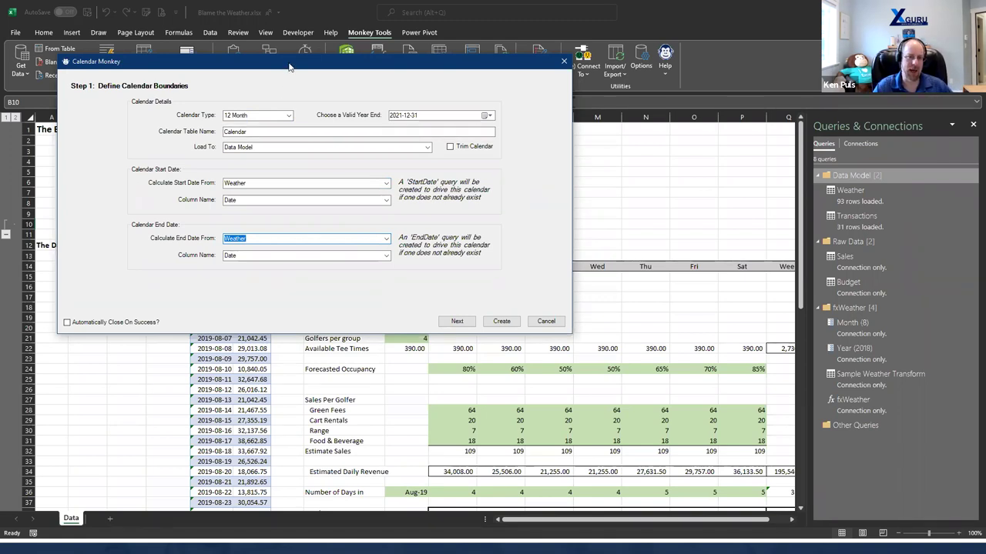
drag(291, 67, 534, 83)
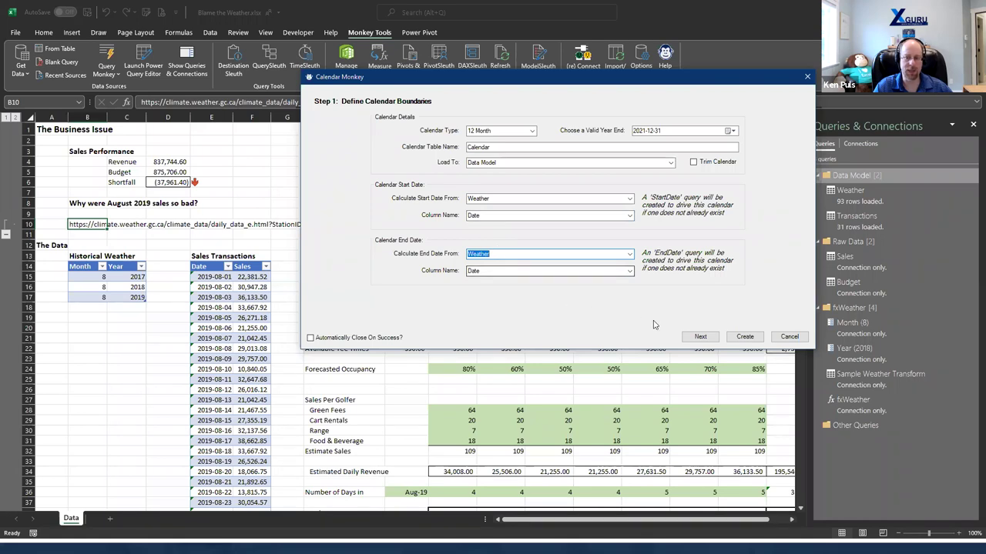
Step: Create the 1,095-row Calendar table related to both [Weather].[Date] and [Transactions].[Date]
click(698, 337)
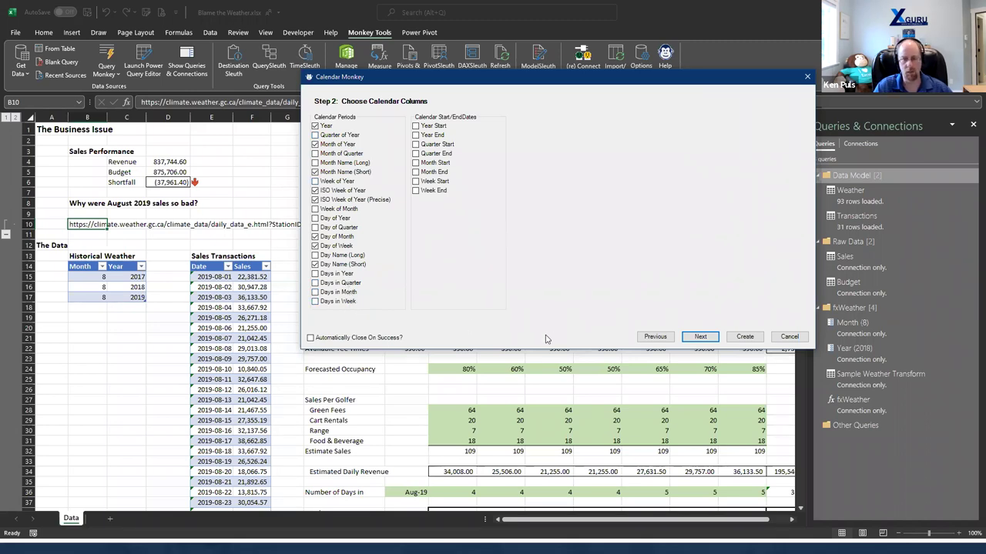
click(701, 337)
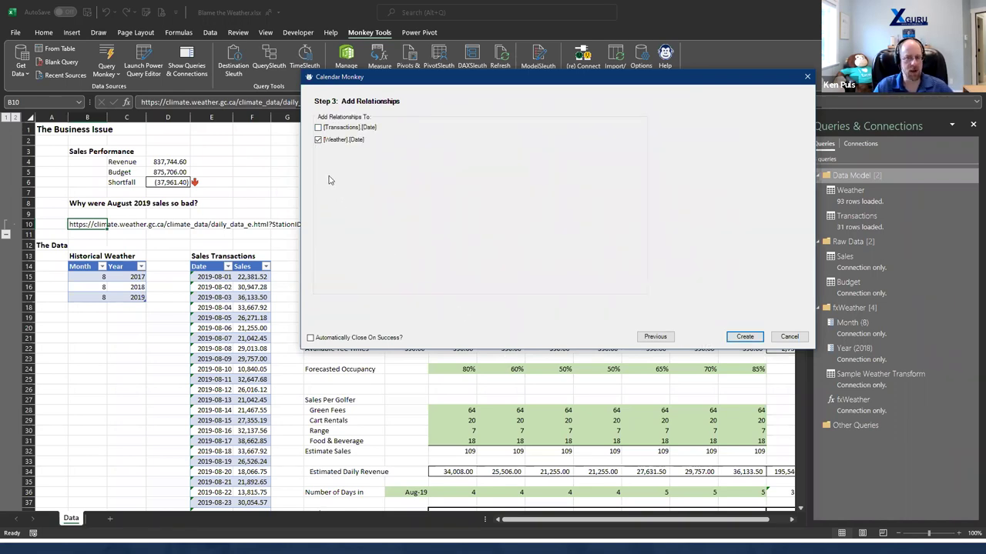
click(318, 128)
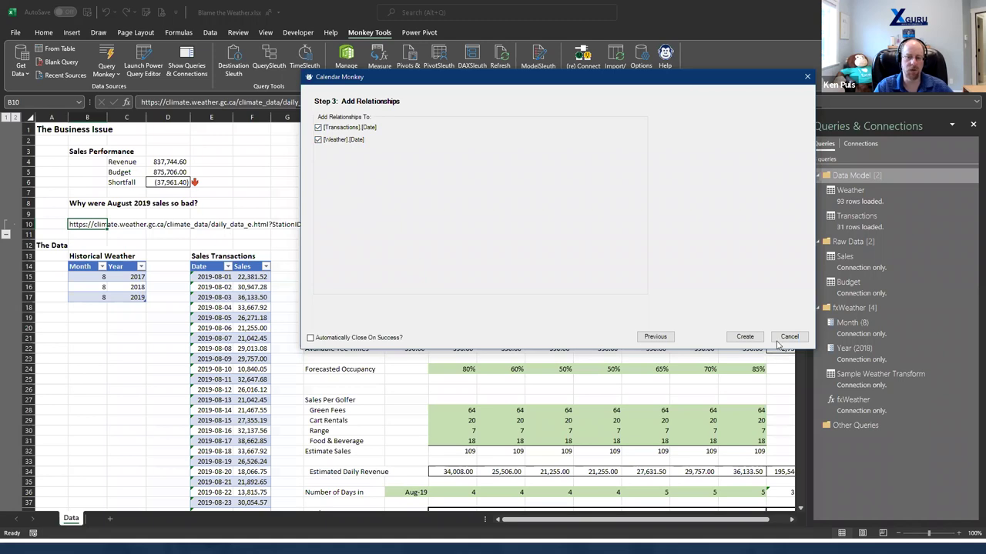
click(744, 337)
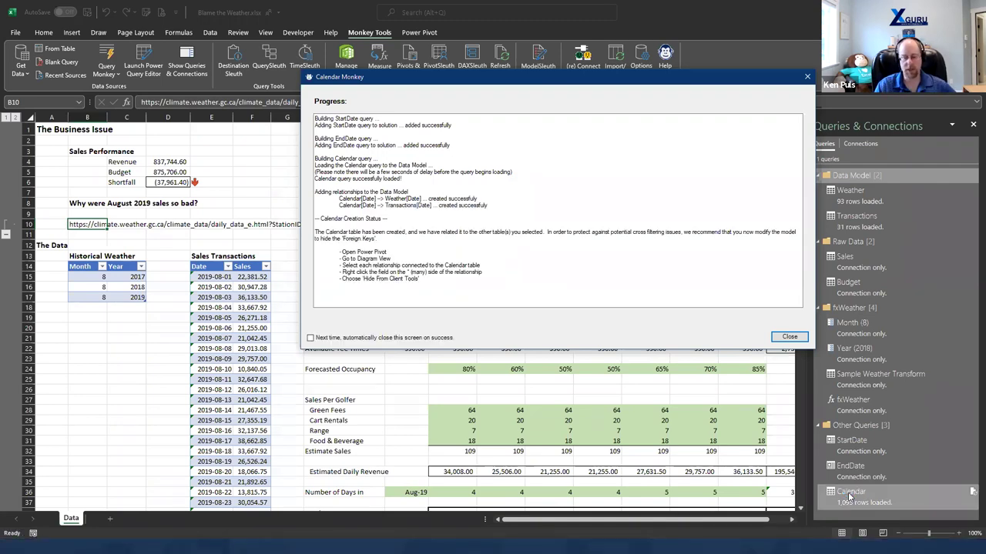
click(790, 338)
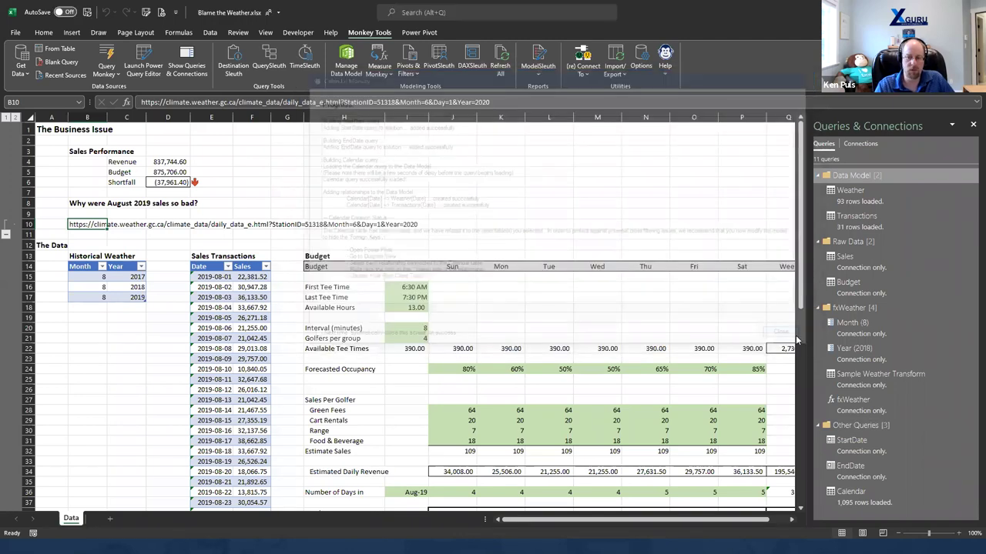
Step: Move the Calendar query into the Data Model group, load it, and view the model diagram
double_click(852, 499)
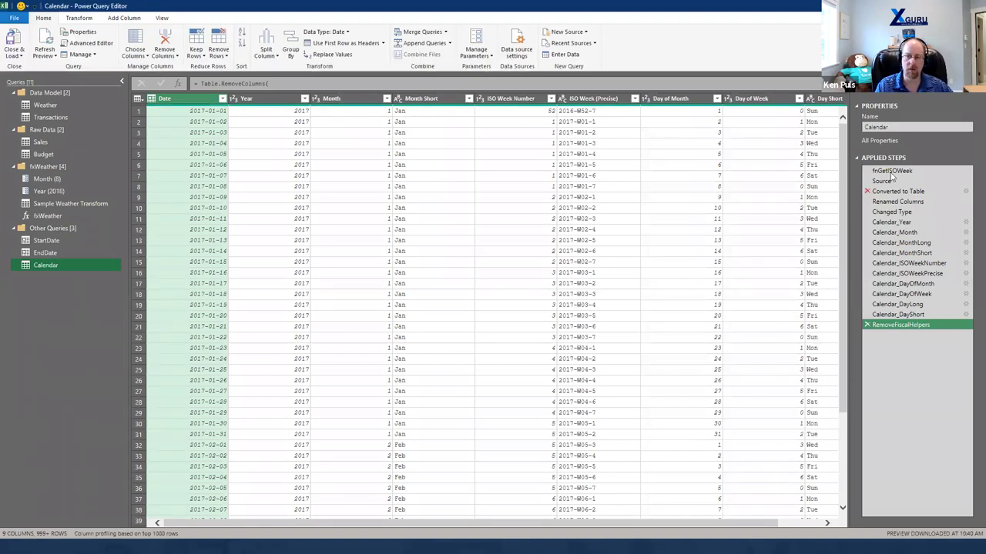
drag(897, 304, 776, 328)
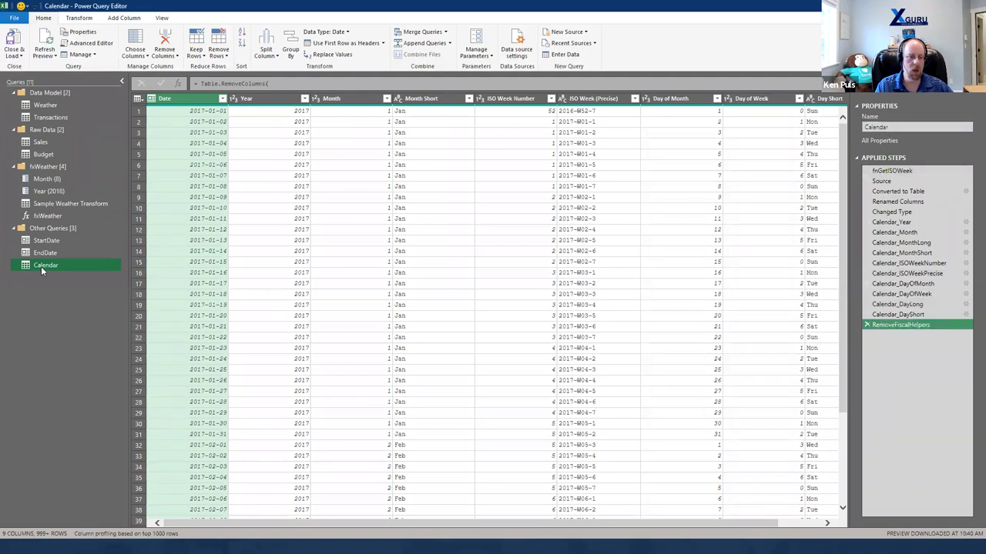
drag(43, 259, 55, 129)
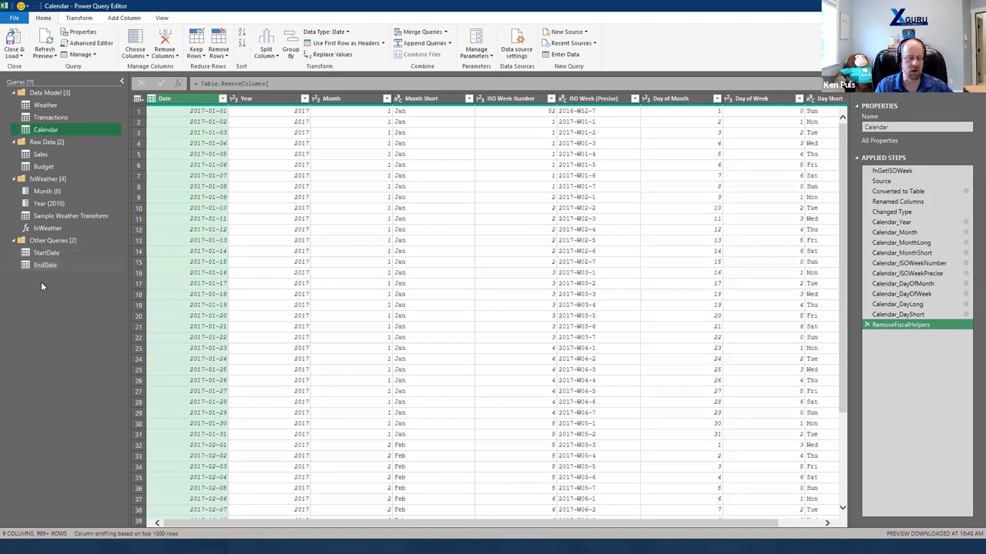
click(13, 40)
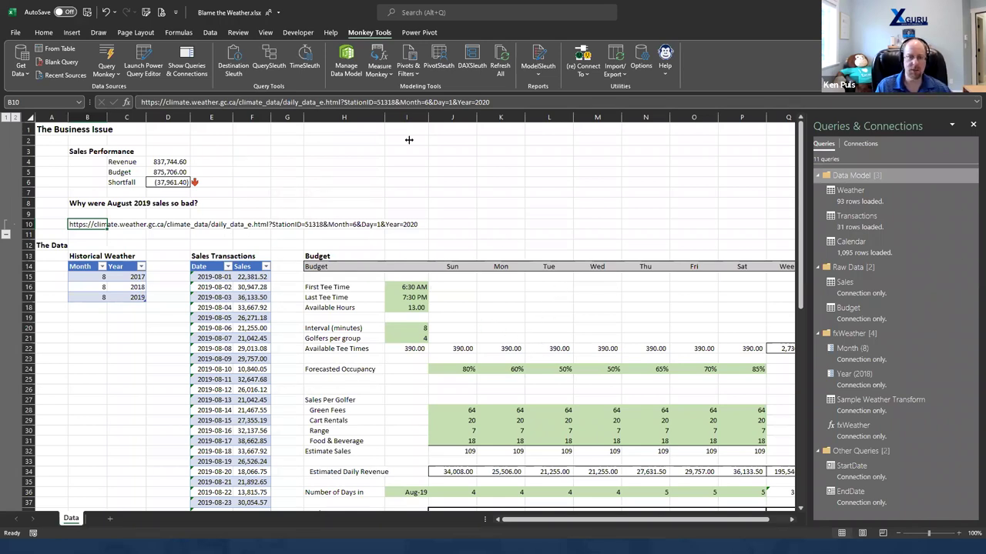
click(346, 67)
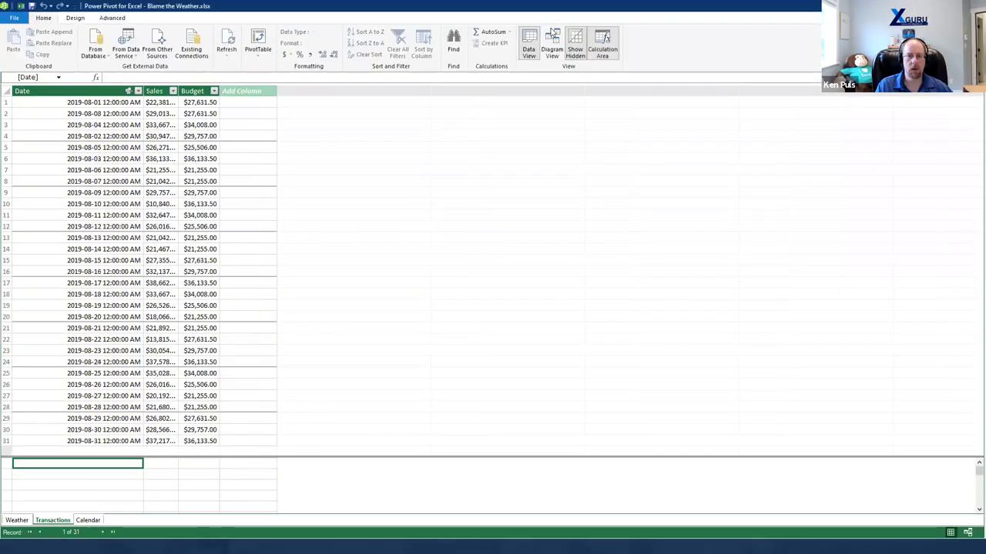
click(555, 49)
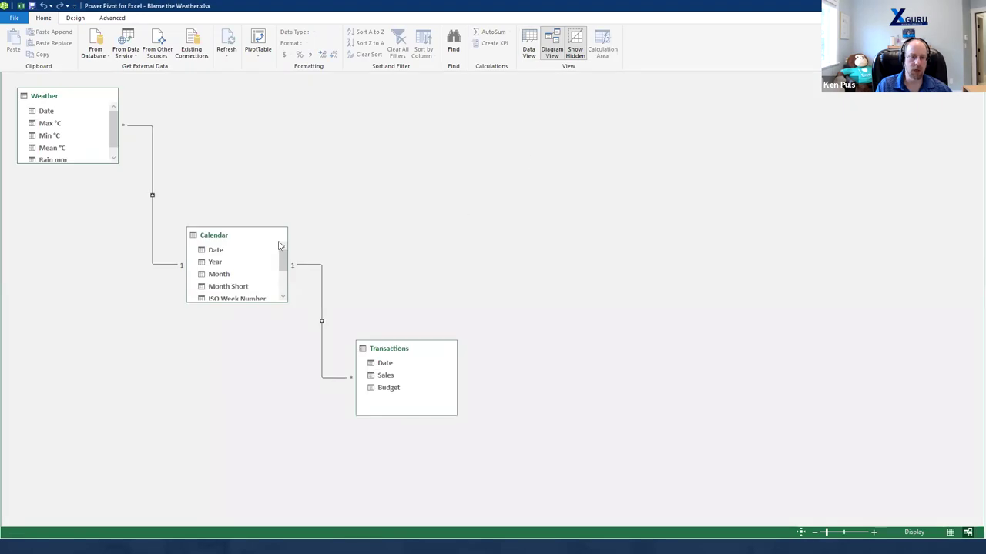
Step: Place Calendar at left with Weather above Transactions to its right, enlarging each to show all fields
drag(223, 235, 53, 219)
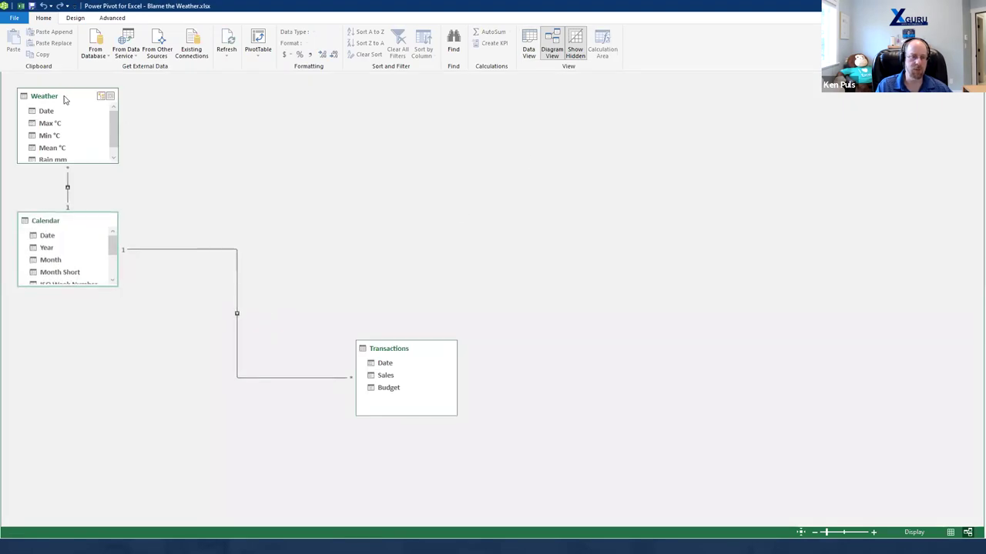
drag(64, 99, 257, 108)
drag(389, 350, 235, 271)
drag(259, 172, 259, 232)
drag(262, 275, 268, 259)
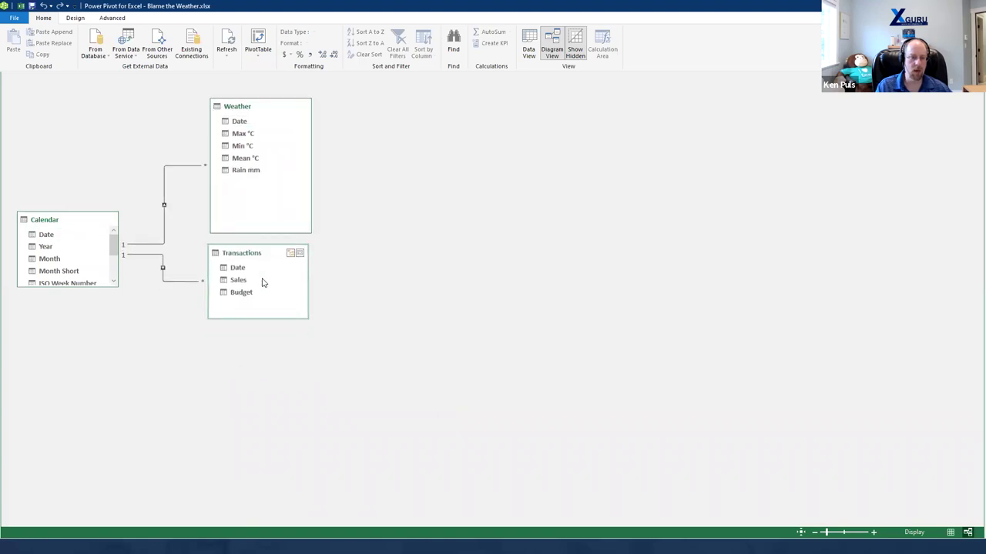
drag(253, 357, 254, 382)
drag(61, 212, 66, 150)
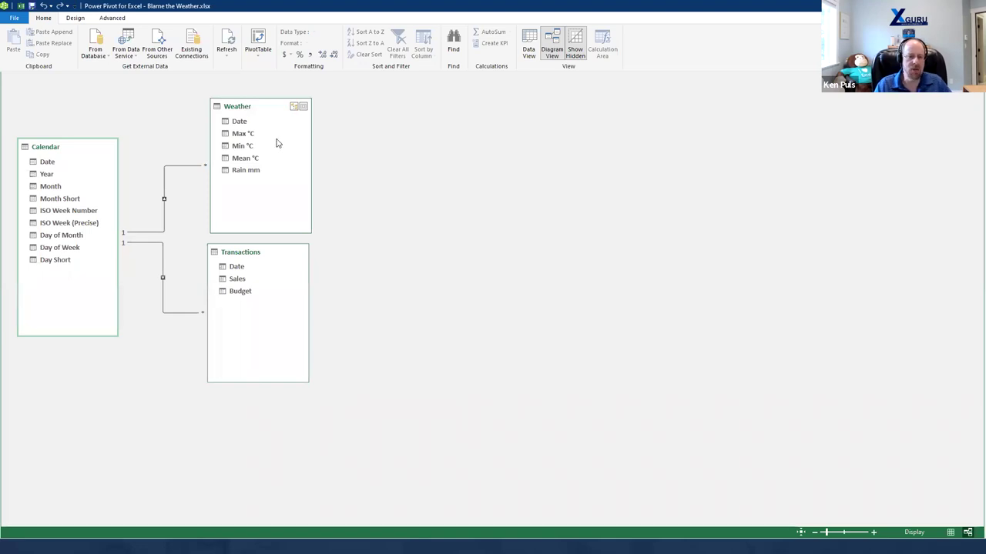
Step: Hide the Date fields of both Weather and Transactions from client tools
click(187, 166)
right_click(242, 125)
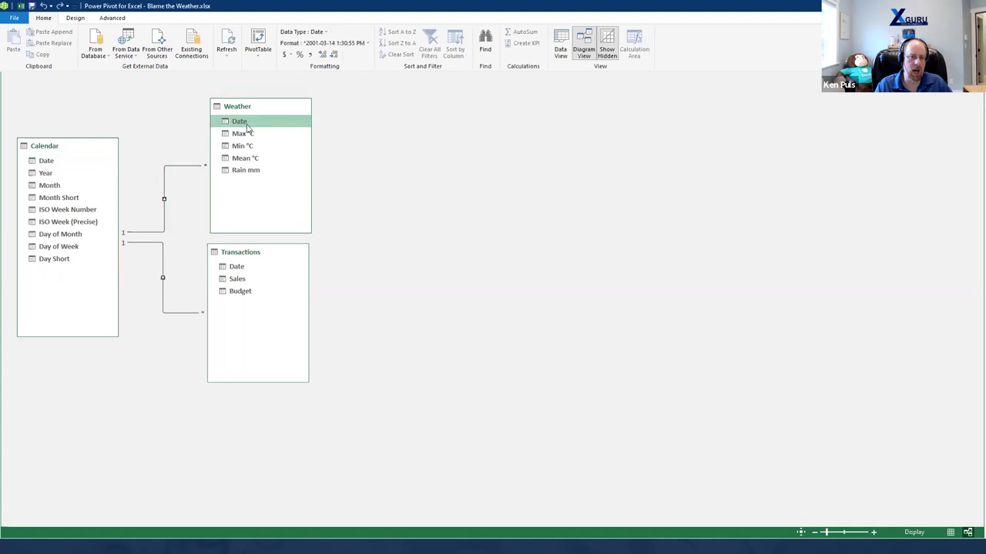
click(265, 182)
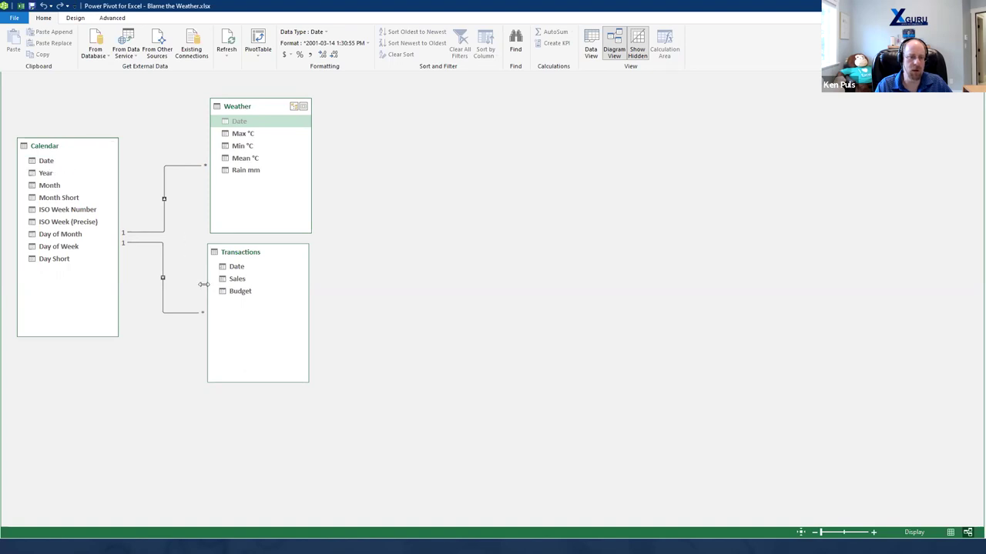
click(190, 313)
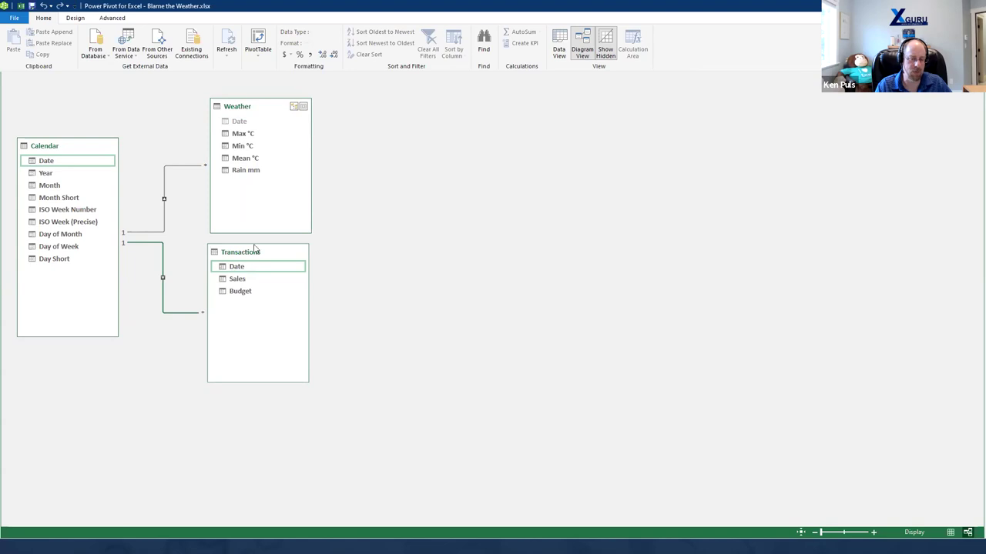
right_click(237, 269)
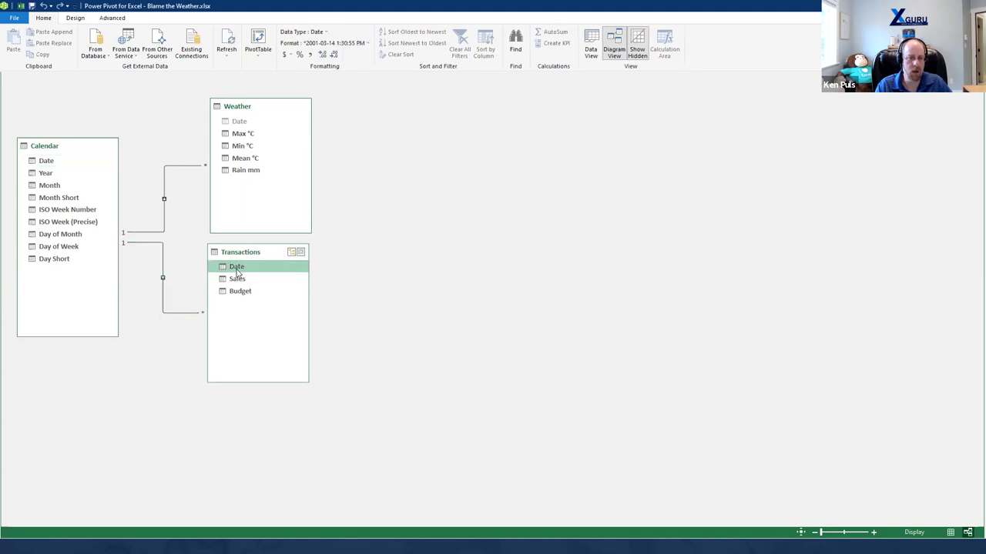
click(268, 327)
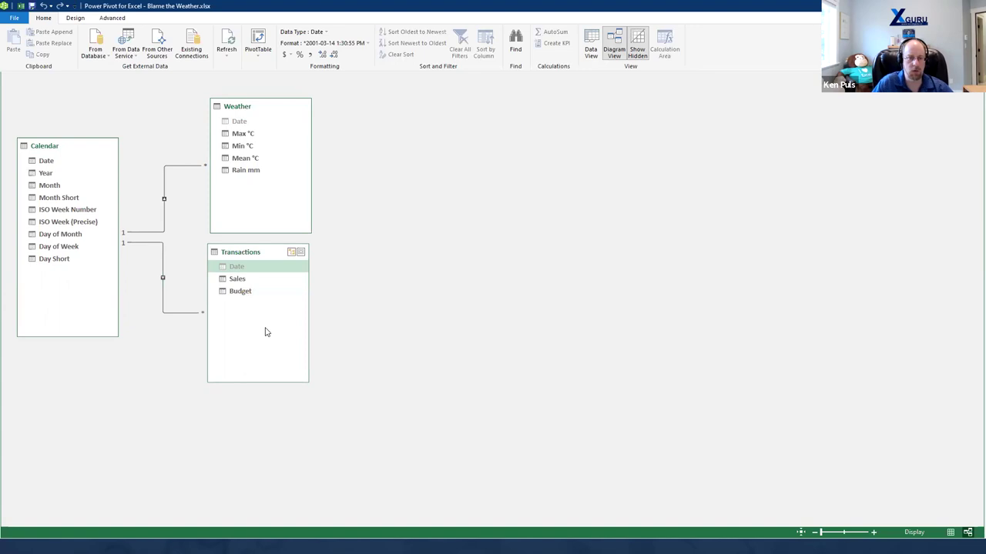
Step: Hide Weather's Max °C through Rain mm columns and Transactions' Sales and Budget from client tools
click(249, 136)
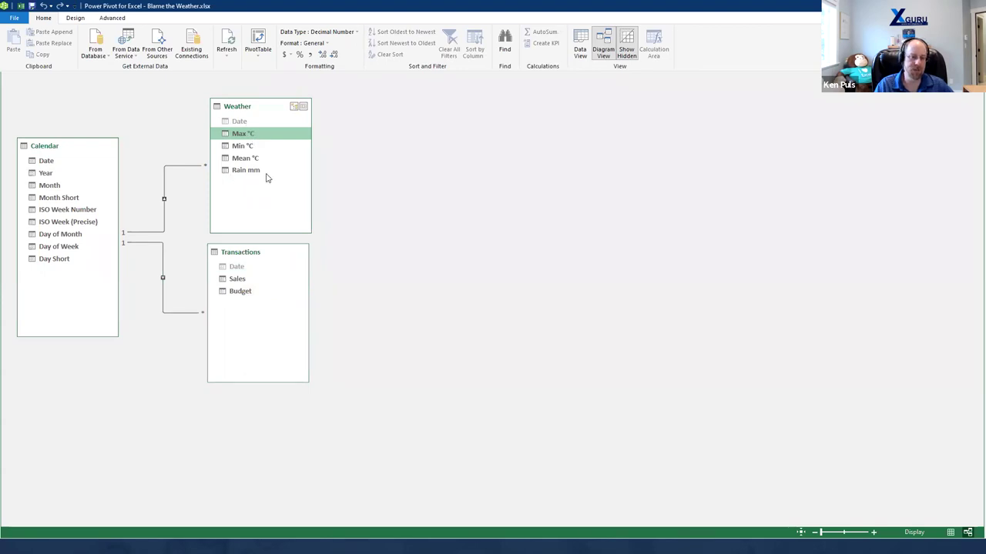
shift+click(246, 171)
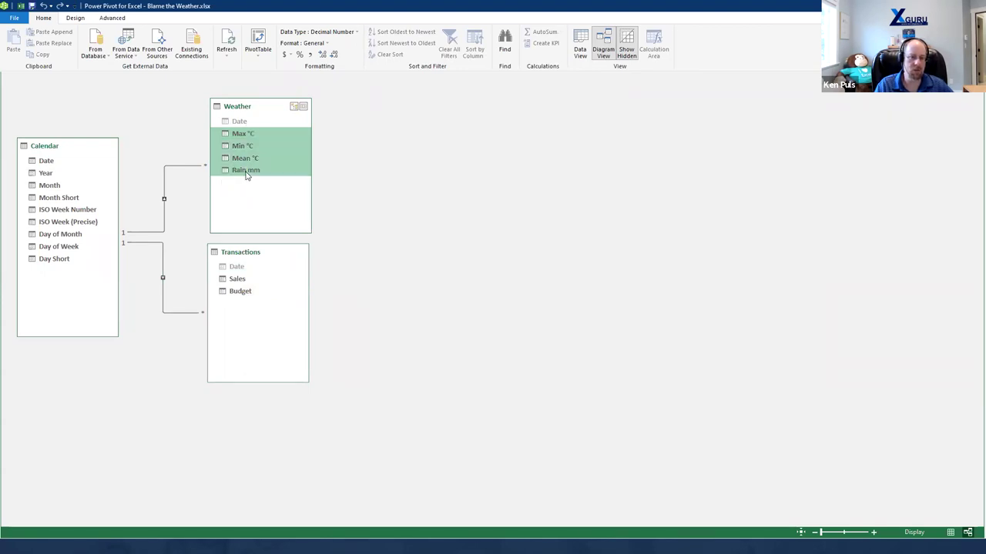
right_click(246, 173)
click(266, 211)
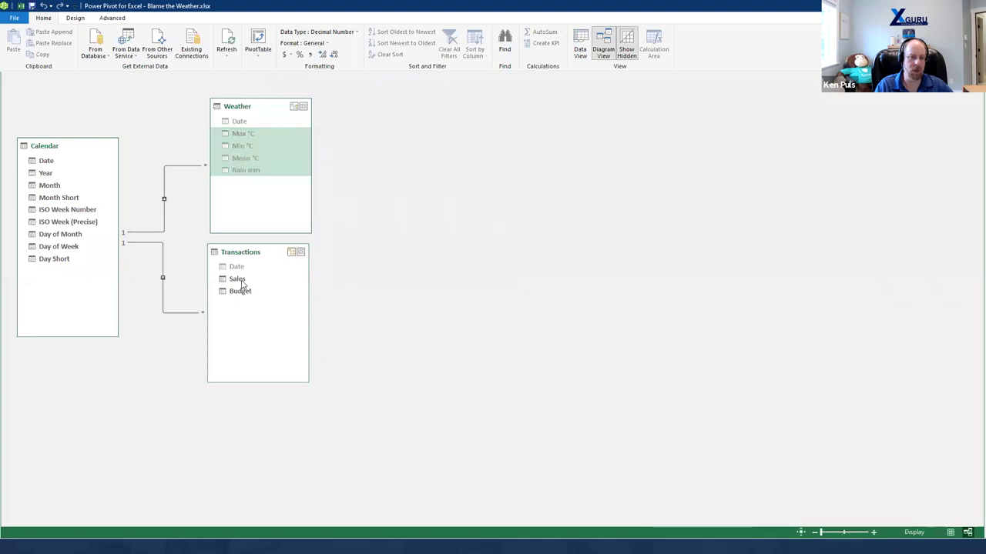
click(242, 282)
shift+click(243, 291)
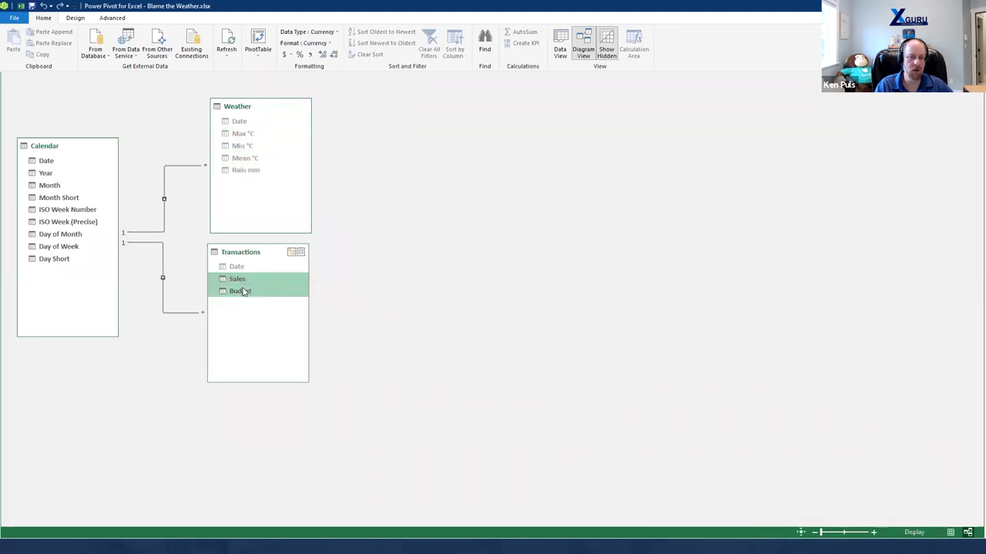
right_click(244, 291)
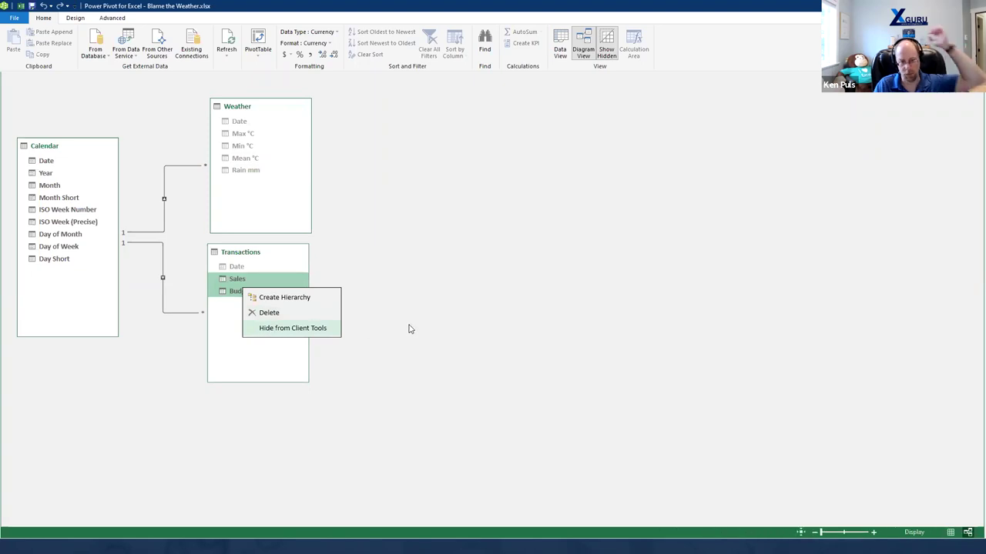
key(Return)
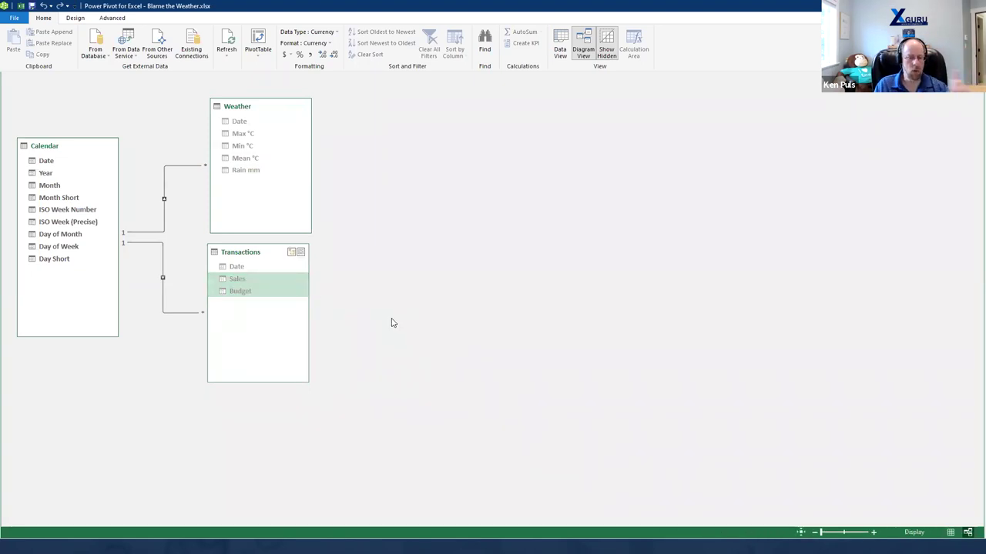
Step: In the Calendar table, make Month Short sort by the Month column
click(560, 46)
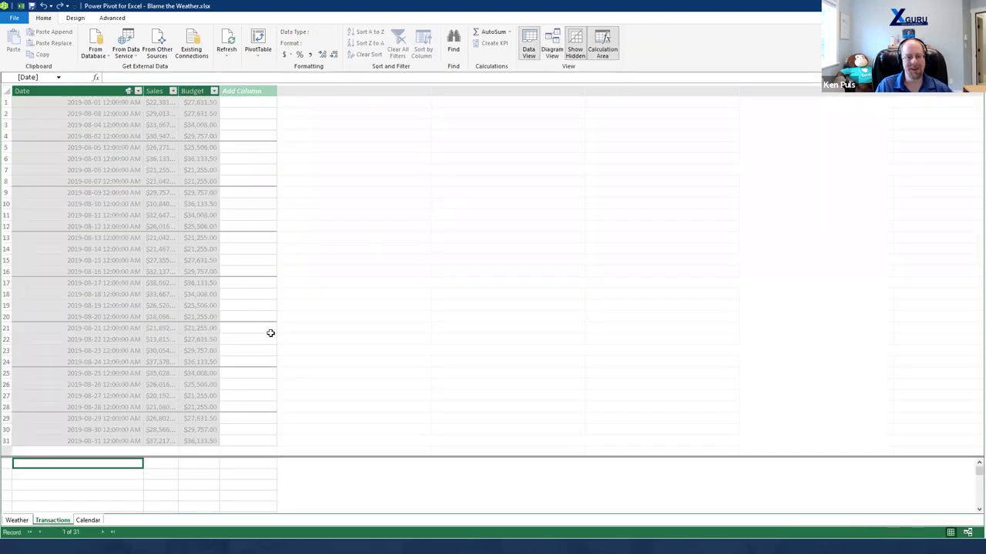
click(88, 520)
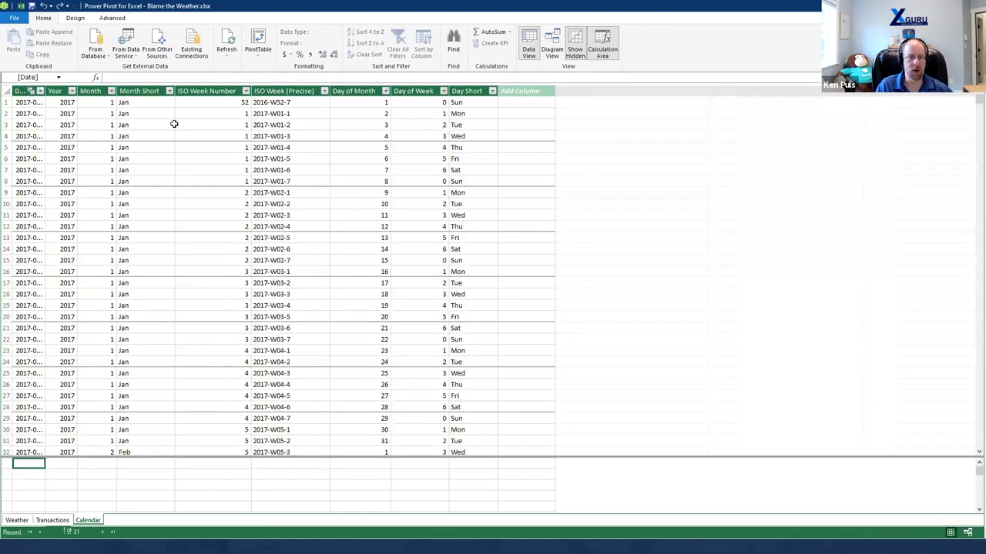
click(146, 93)
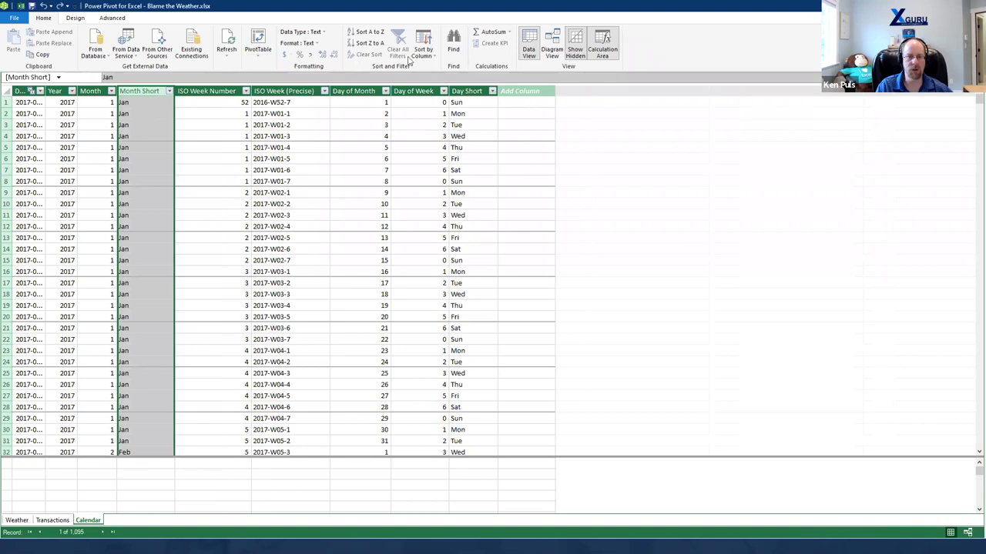
click(426, 43)
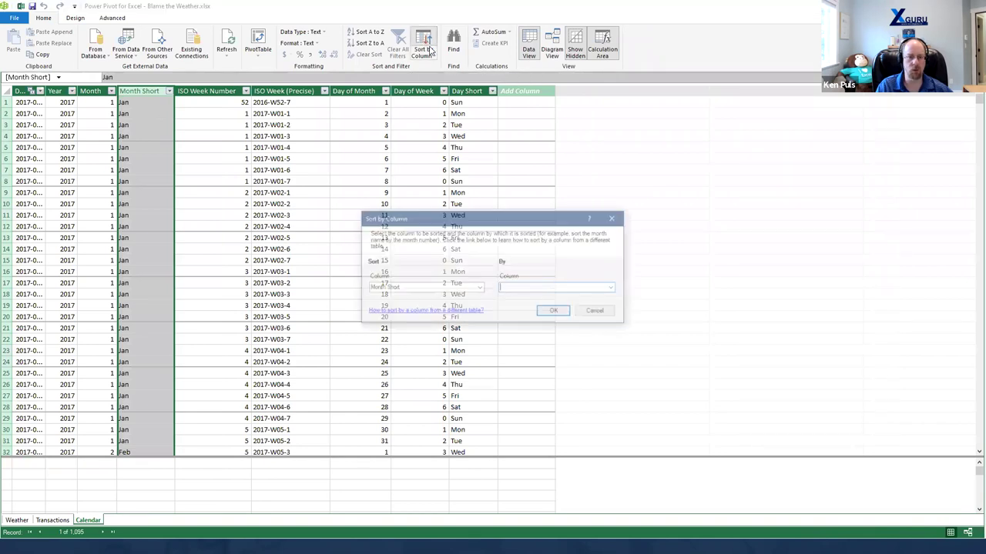
click(614, 288)
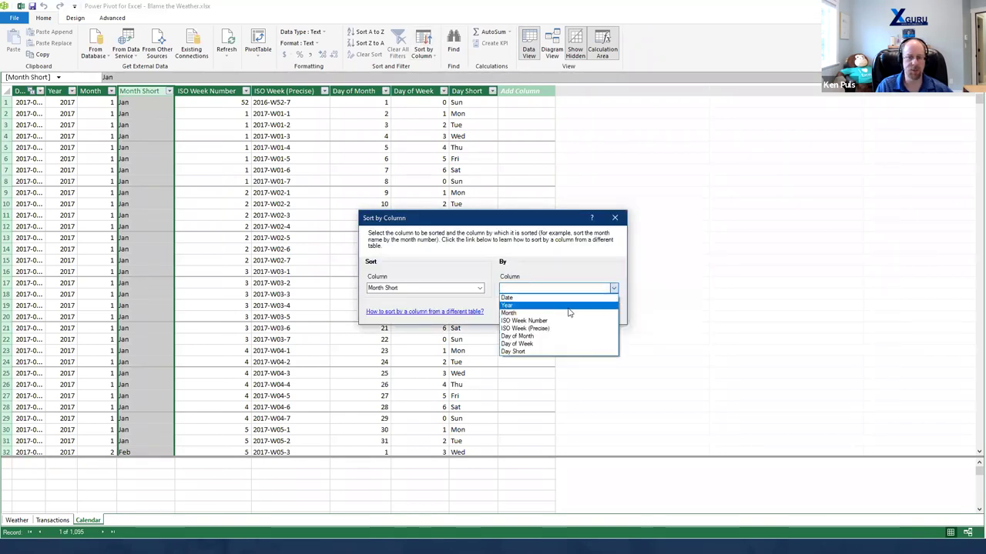
click(552, 314)
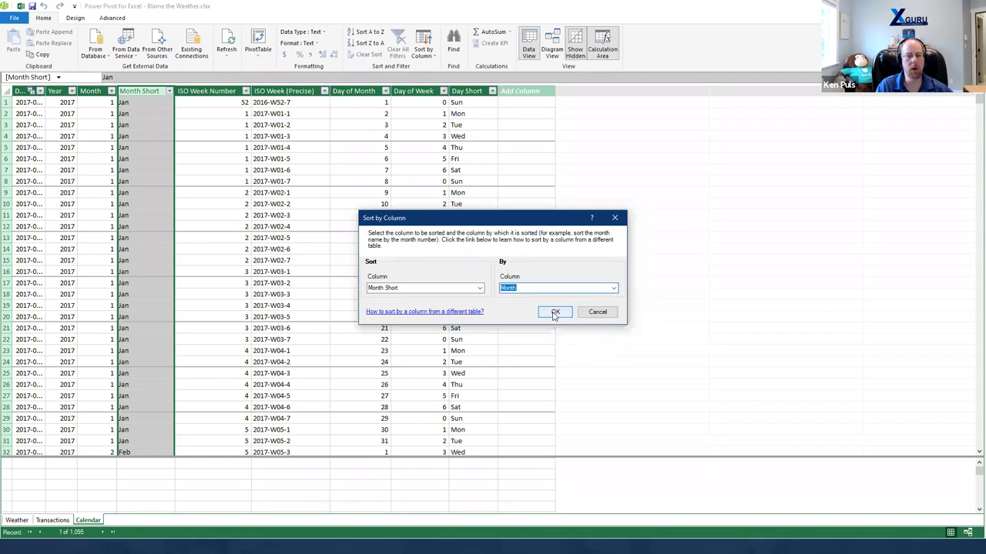
click(555, 314)
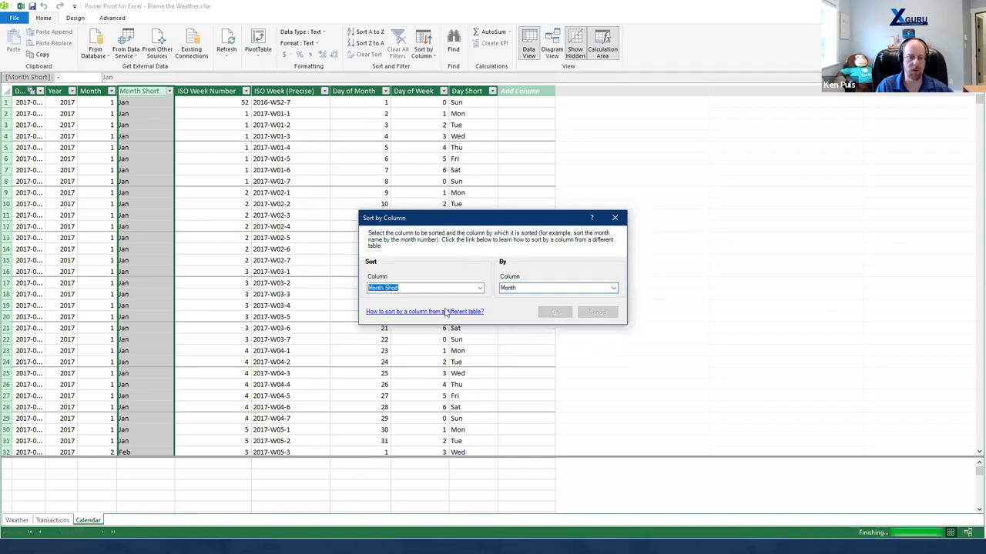
Step: Make Day Short sort by Day of Week, then go back to the Excel workbook
click(468, 91)
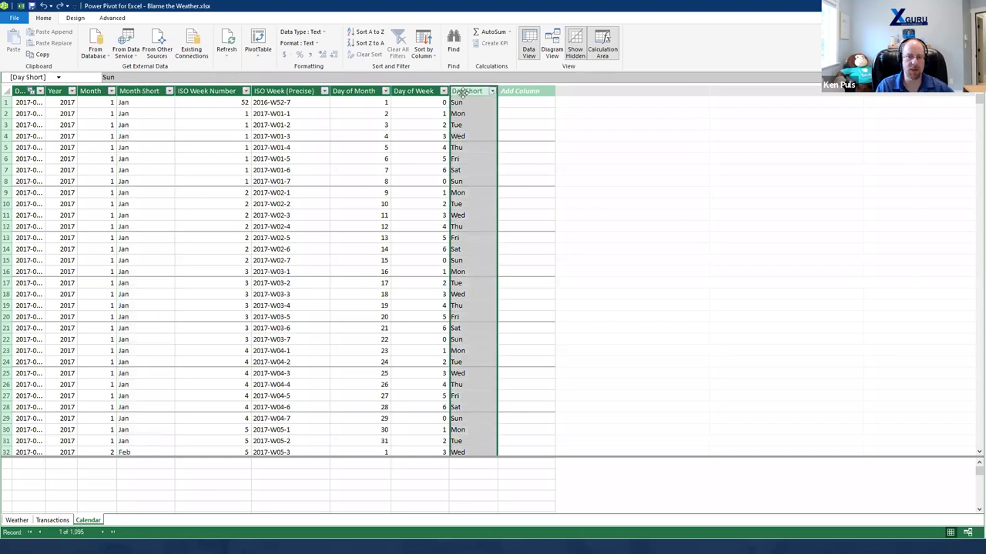
click(428, 46)
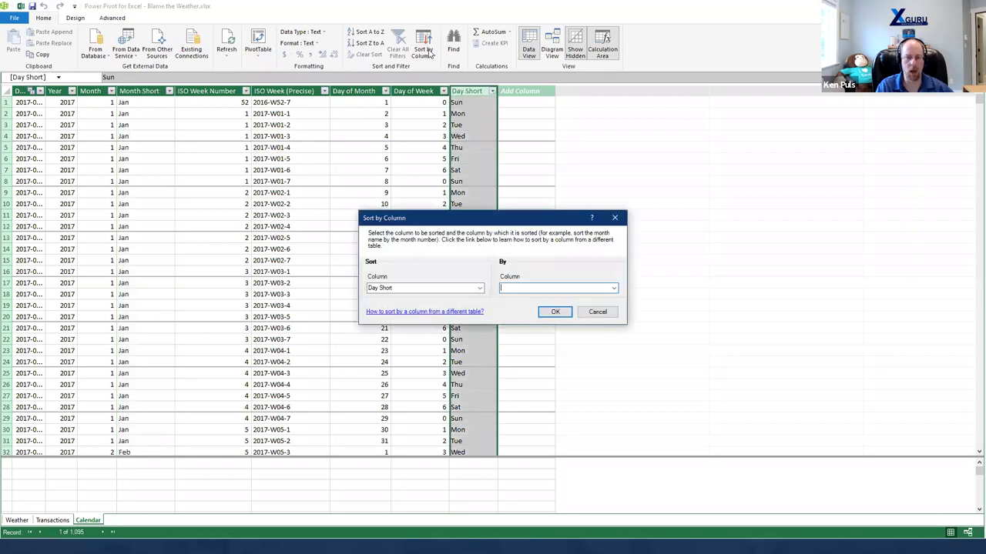
click(612, 289)
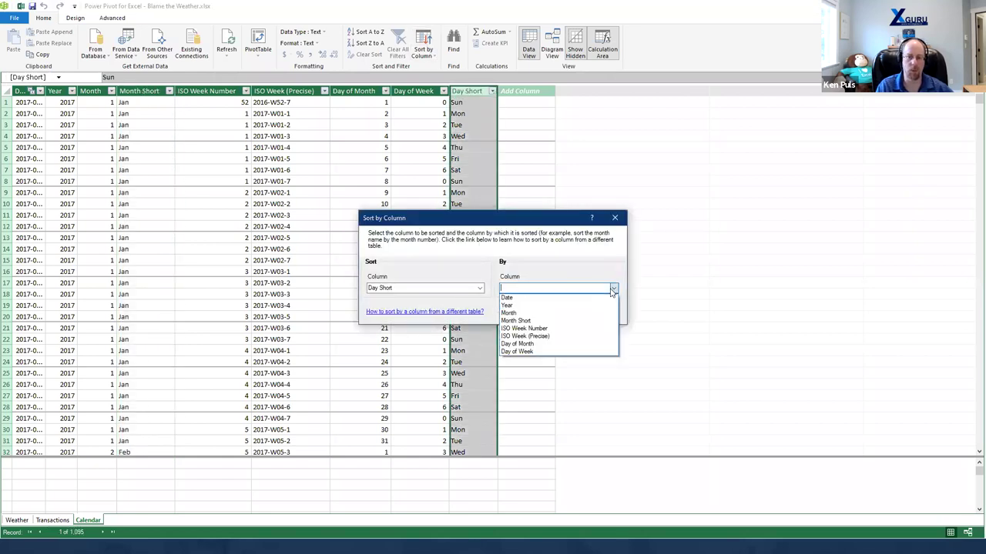
click(539, 352)
click(557, 311)
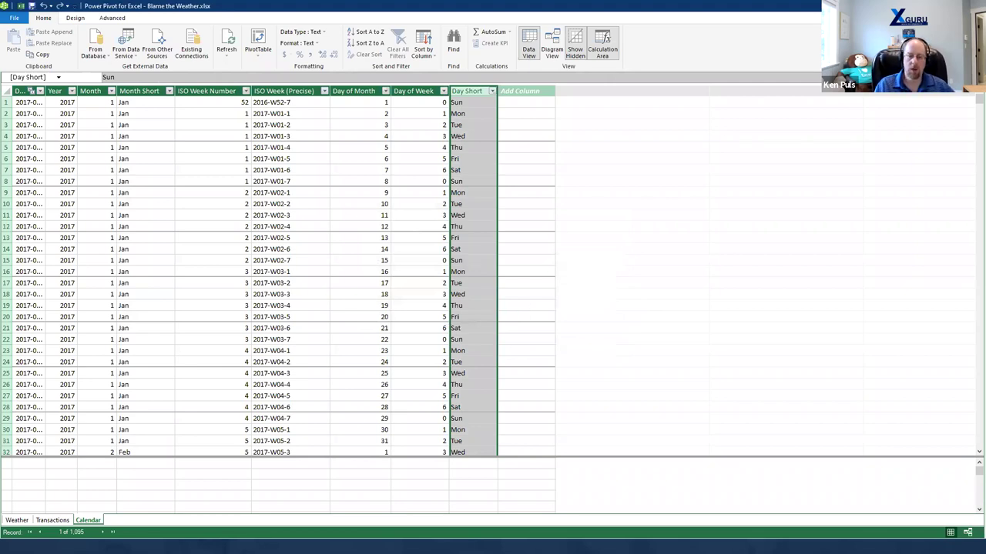
key(alt+Tab)
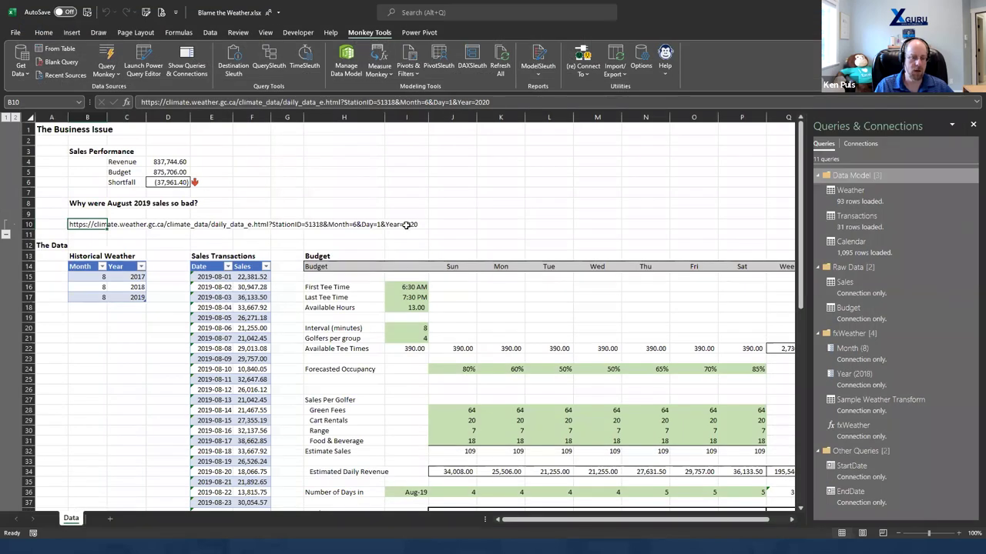
Step: Add a new blank worksheet and select cell C6
click(109, 519)
click(94, 171)
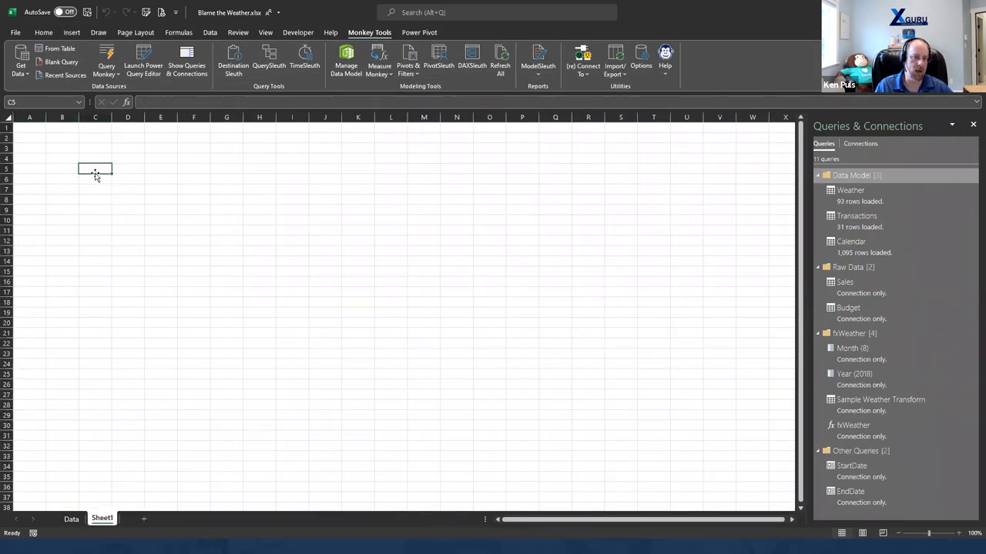
click(93, 178)
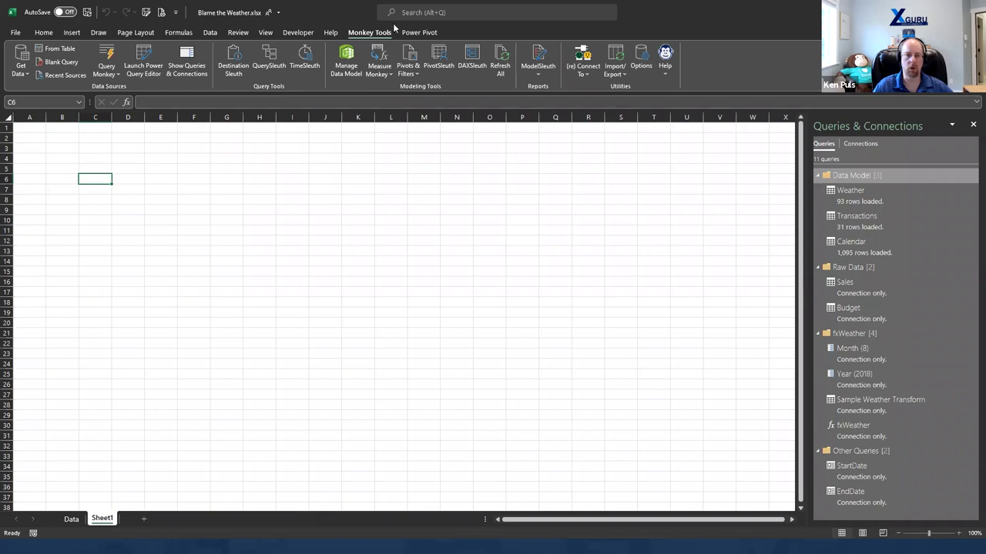
Step: Start and cancel a Power Pivot New Measure, then open Monkey Tools' Measure Monkey list
click(412, 34)
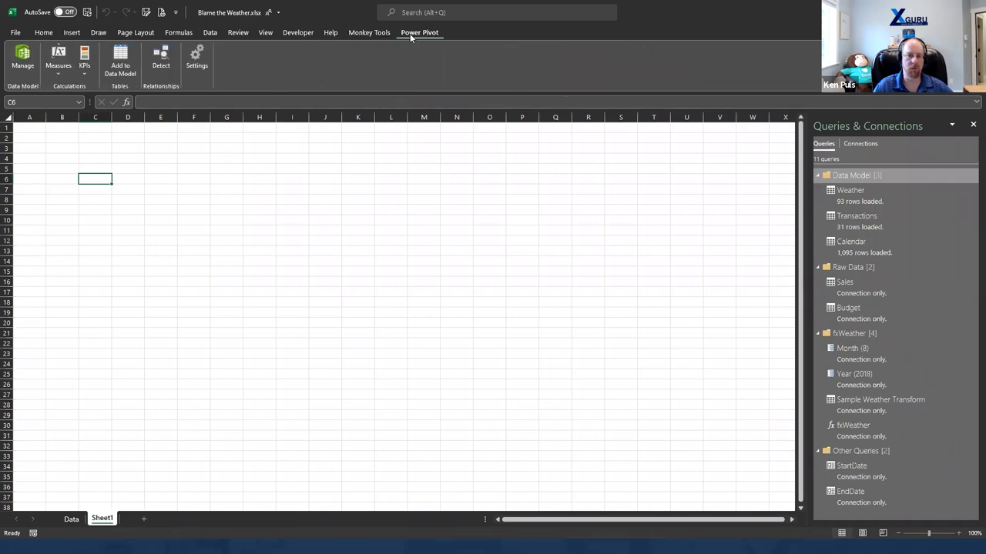
click(60, 74)
click(81, 90)
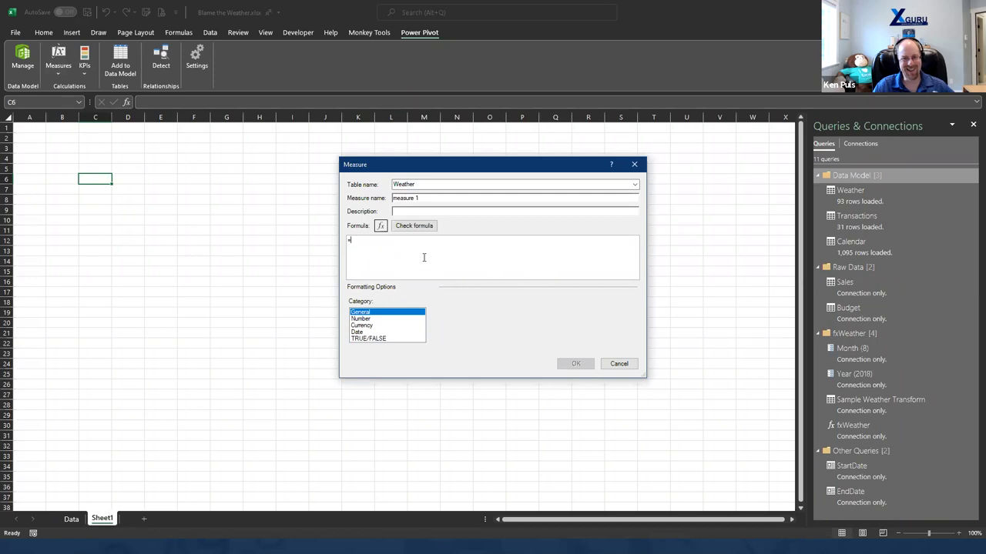
click(625, 365)
click(372, 33)
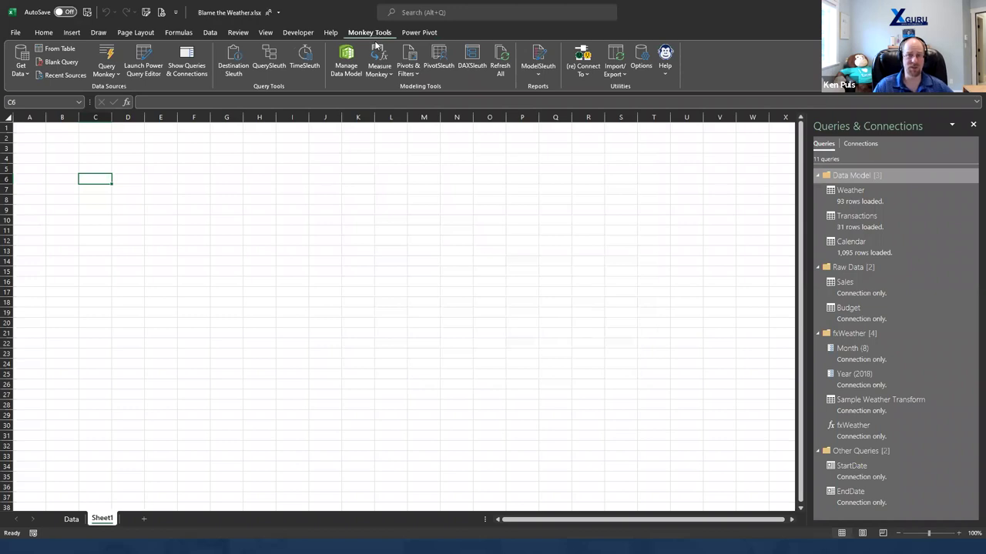
click(379, 73)
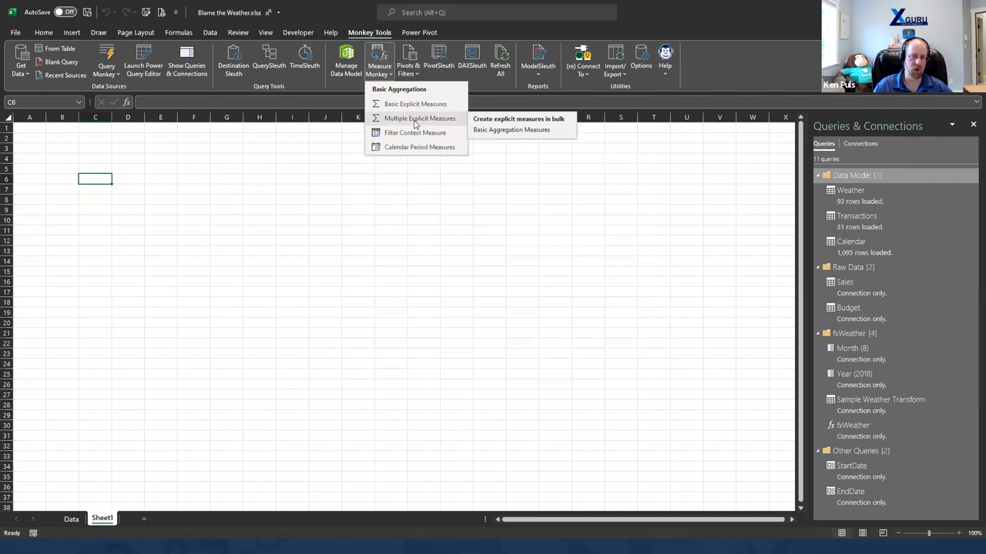
Step: Start Multiple Explicit Measures and rename the sales measures to Budget $ and Sales $
click(414, 121)
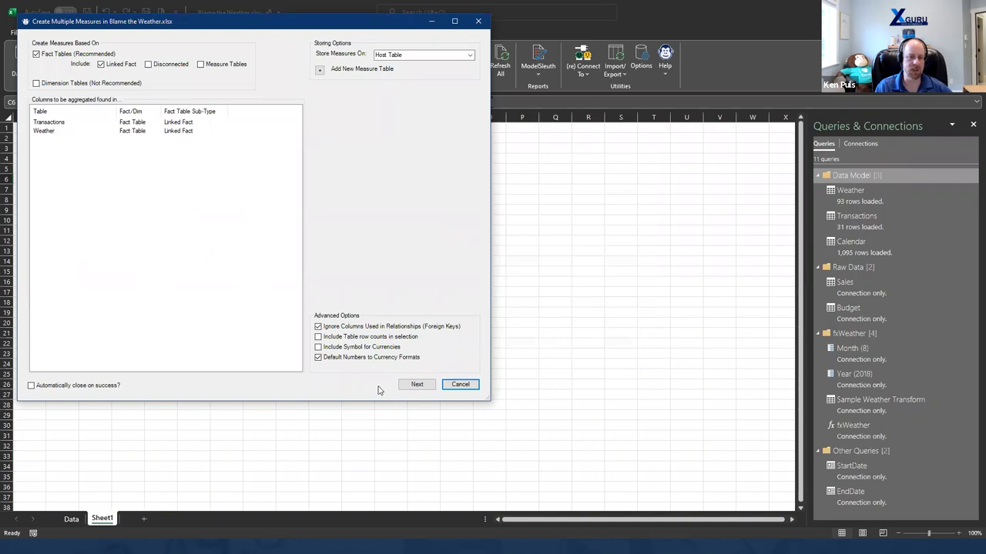
click(411, 385)
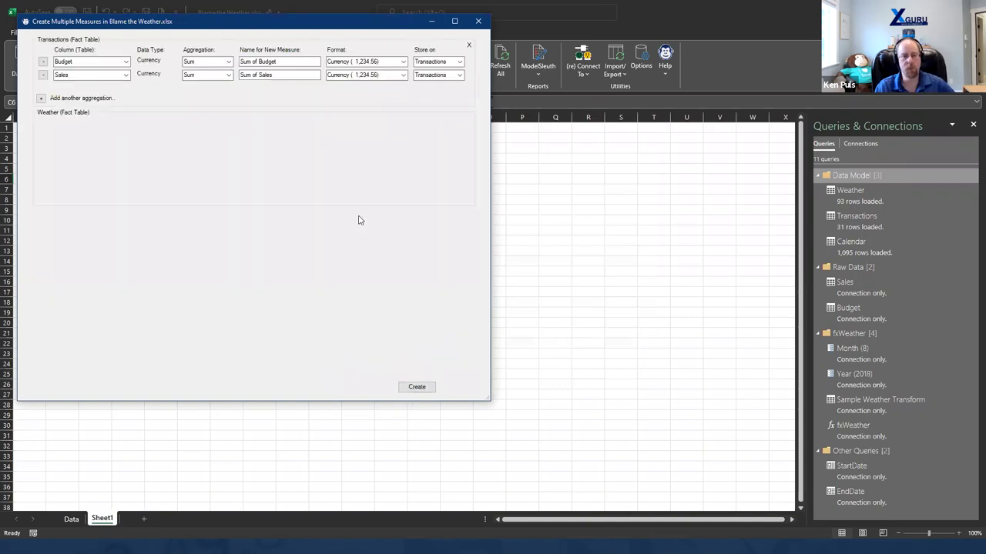
drag(292, 29, 449, 62)
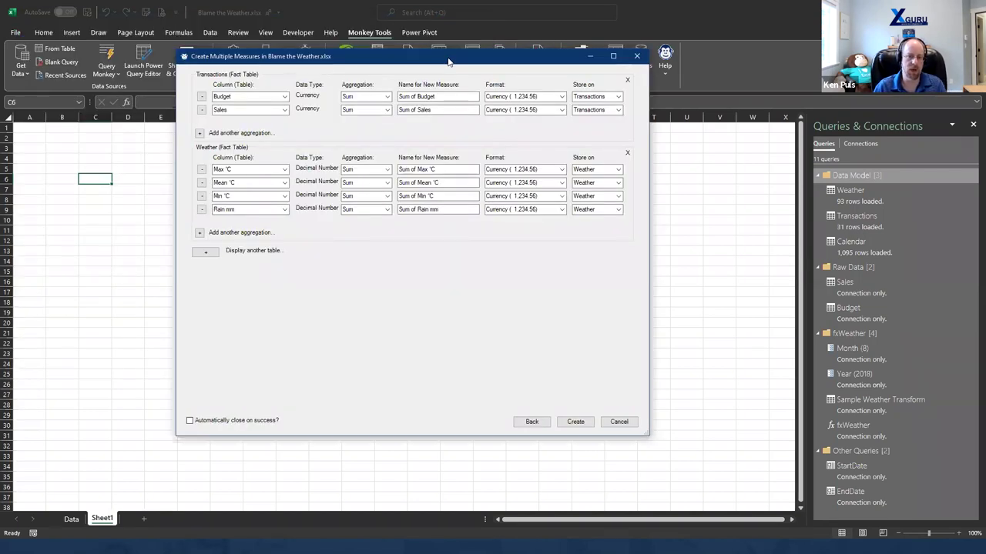
click(439, 96)
drag(439, 96, 397, 97)
text(Budget)
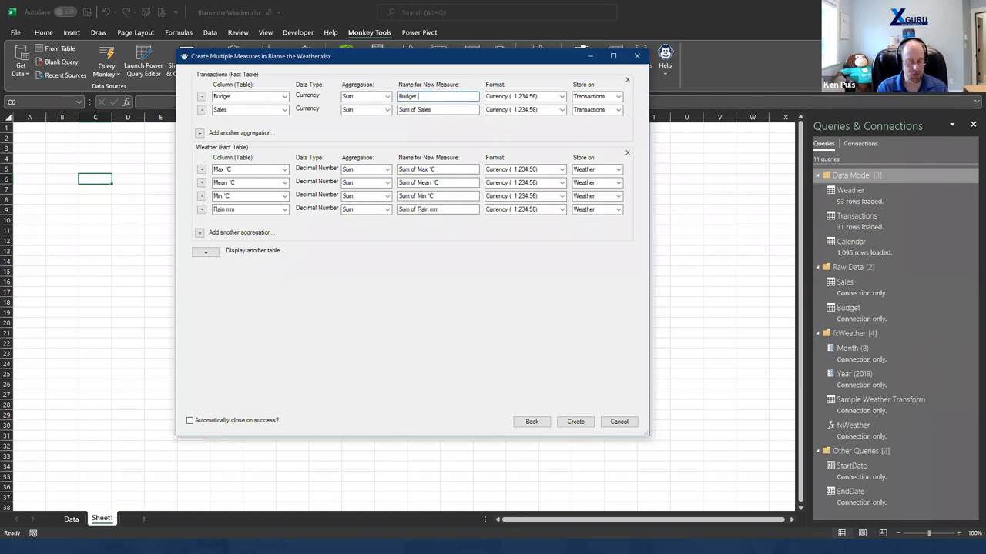
key(BackSpace)
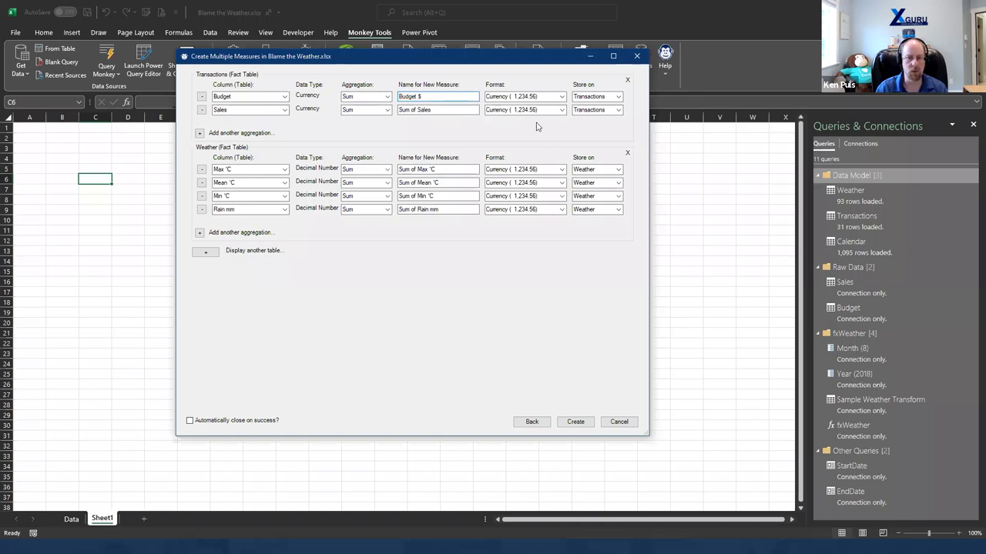
triple_click(459, 109)
text(SALES $)
key(shift+Home)
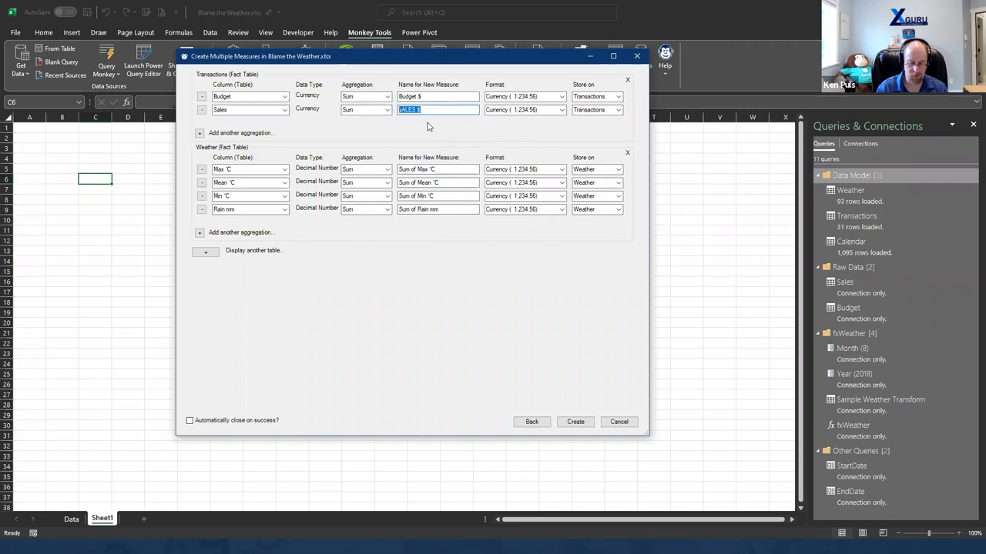
text(Sales)
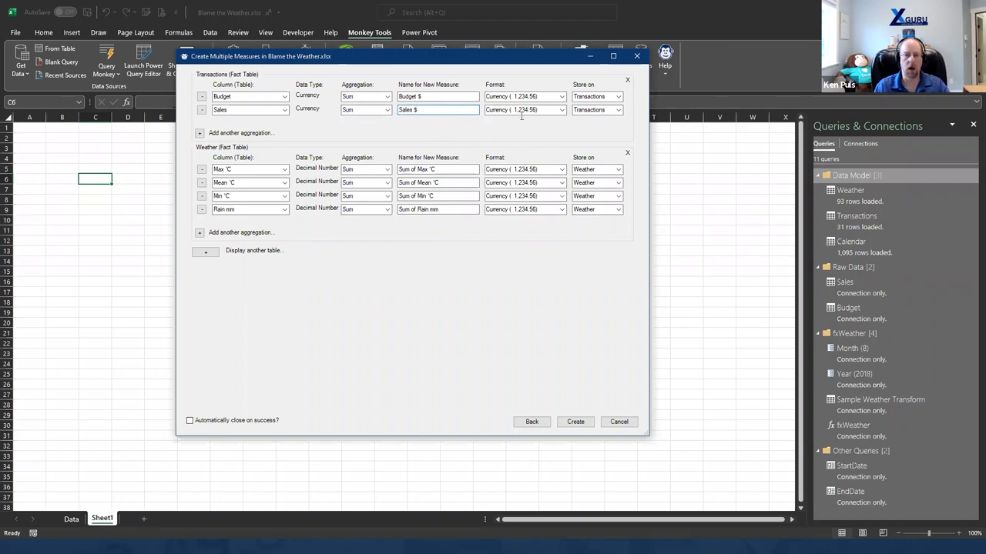
key(Tab)
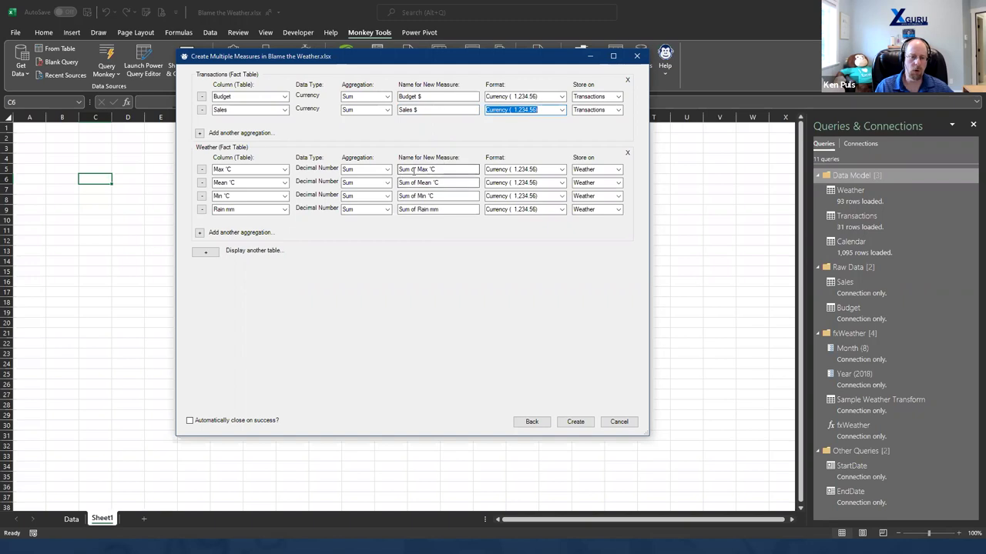
Step: Set Max °C, Mean °C and Min °C to Average and keep Rain mm as Sum
drag(399, 170, 499, 168)
text(Max C)
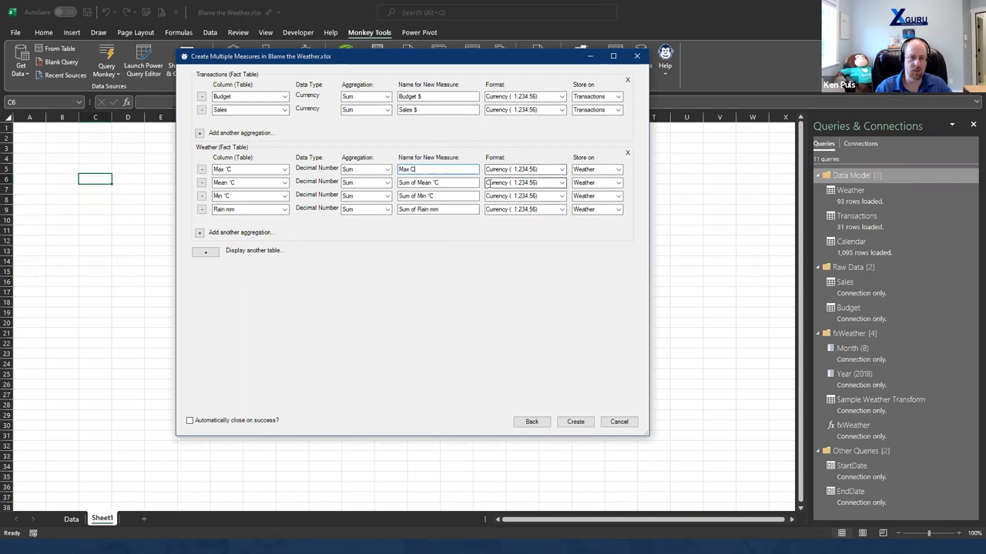
drag(478, 183, 328, 174)
text(Maen)
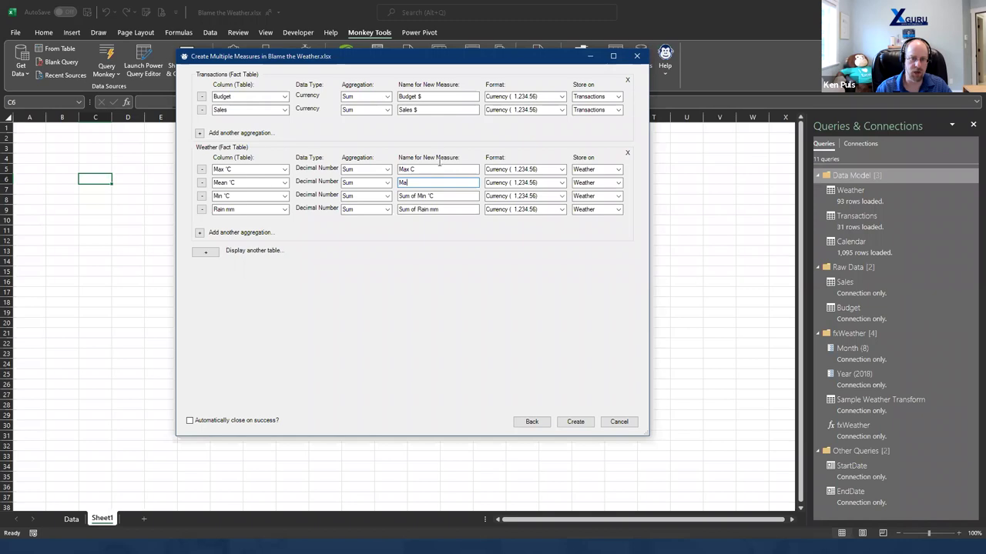
click(386, 170)
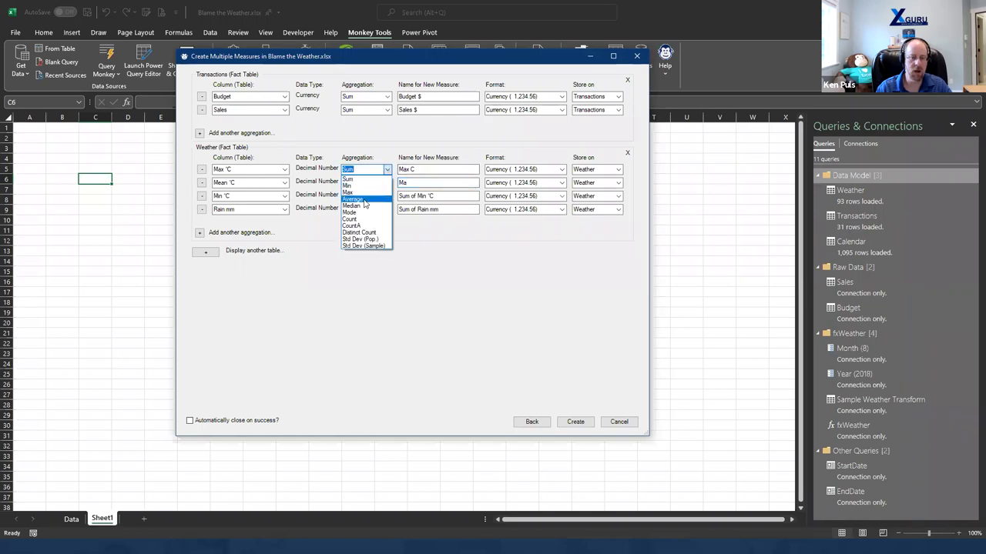
click(370, 198)
click(386, 183)
click(377, 213)
click(388, 196)
click(378, 225)
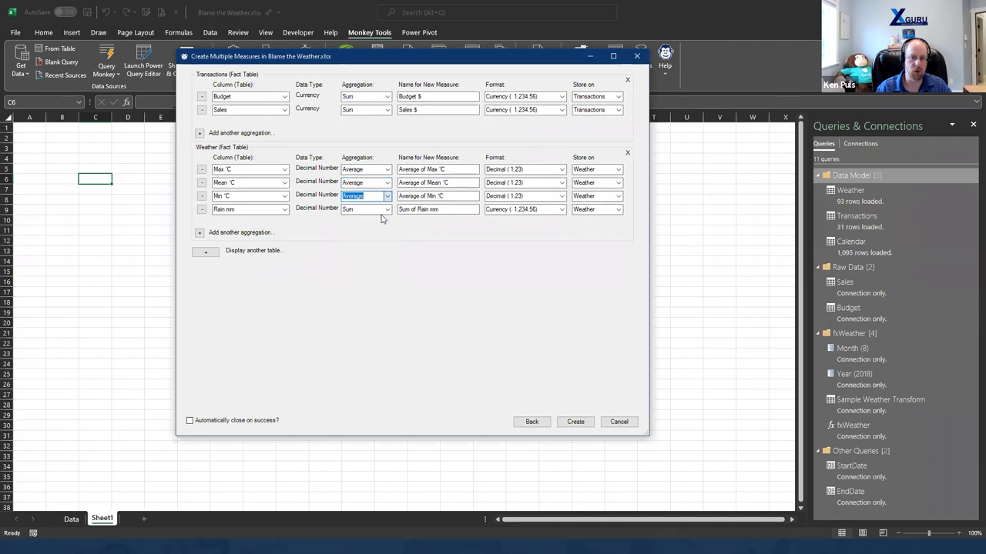
click(387, 210)
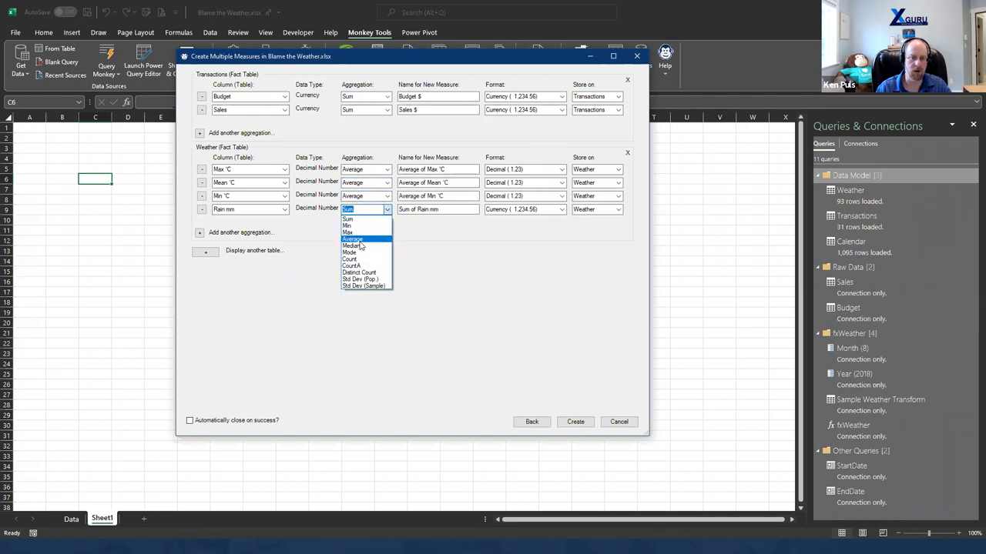
click(361, 220)
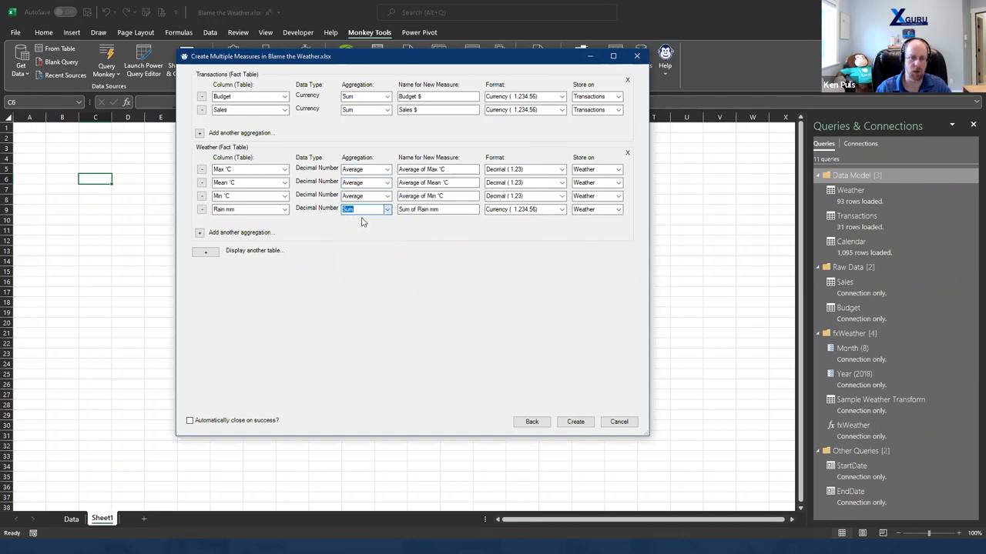
Step: Rename the weather measures to Max C, Mean C, Min C and Rain (mm)
click(462, 167)
text(Max C)
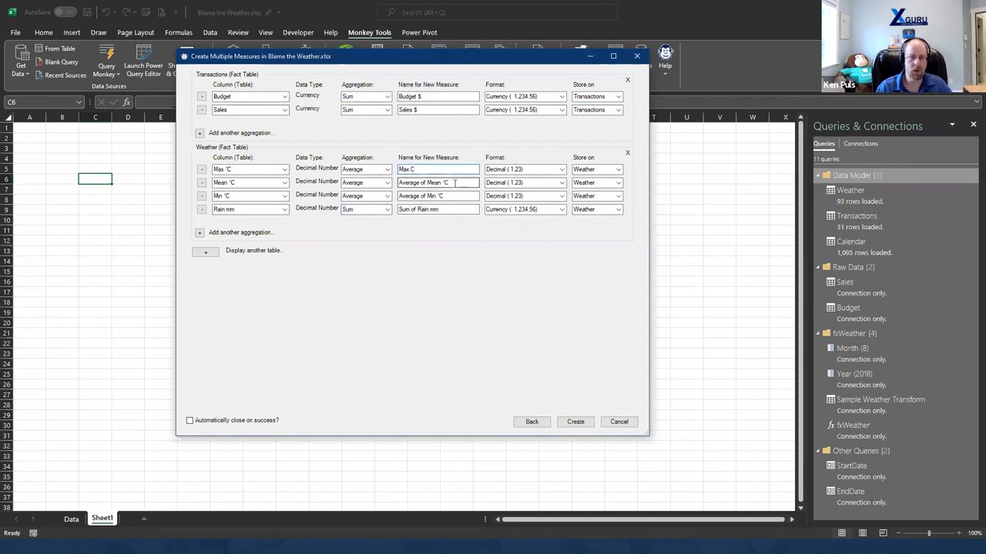
click(416, 183)
text(Mean C)
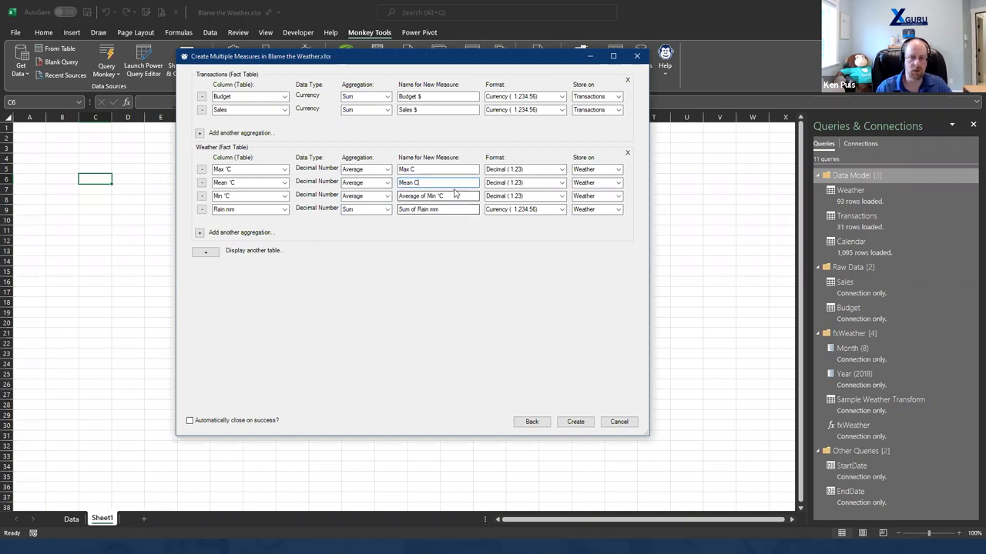
click(439, 197)
text(Min C)
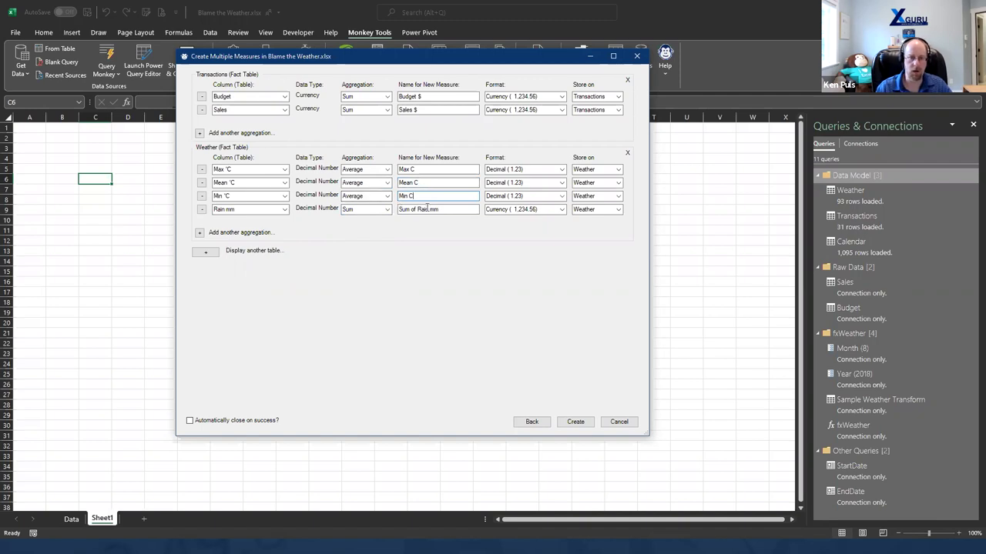
click(401, 209)
text(Rain )
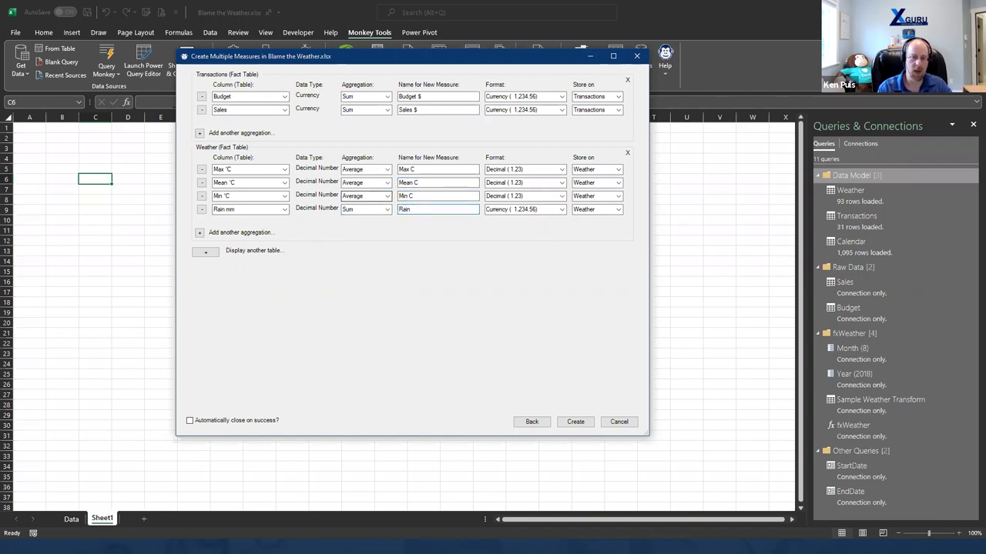
text(mm)
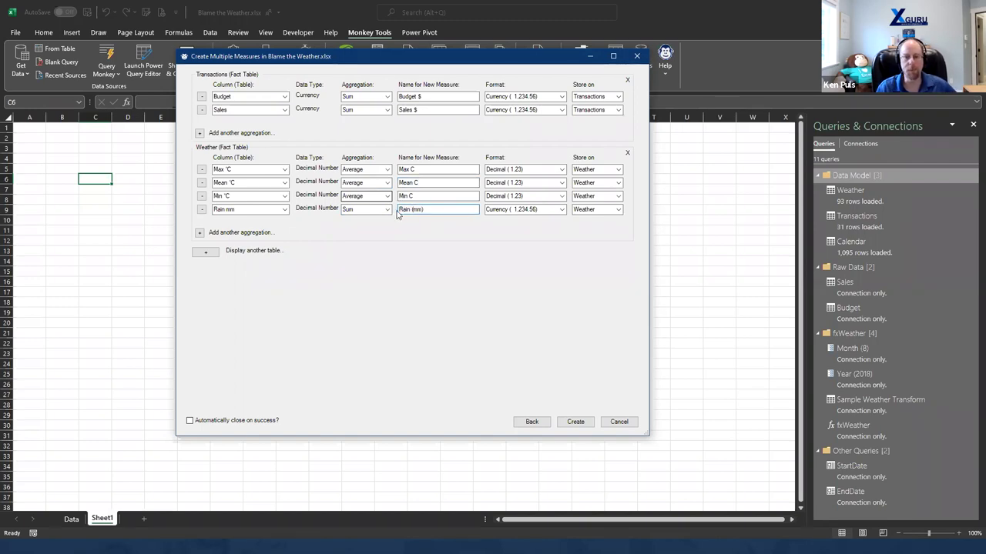
Step: Give Max C, Mean C, Min C and Rain (mm) one-decimal formats, then create the measures
click(544, 170)
click(526, 222)
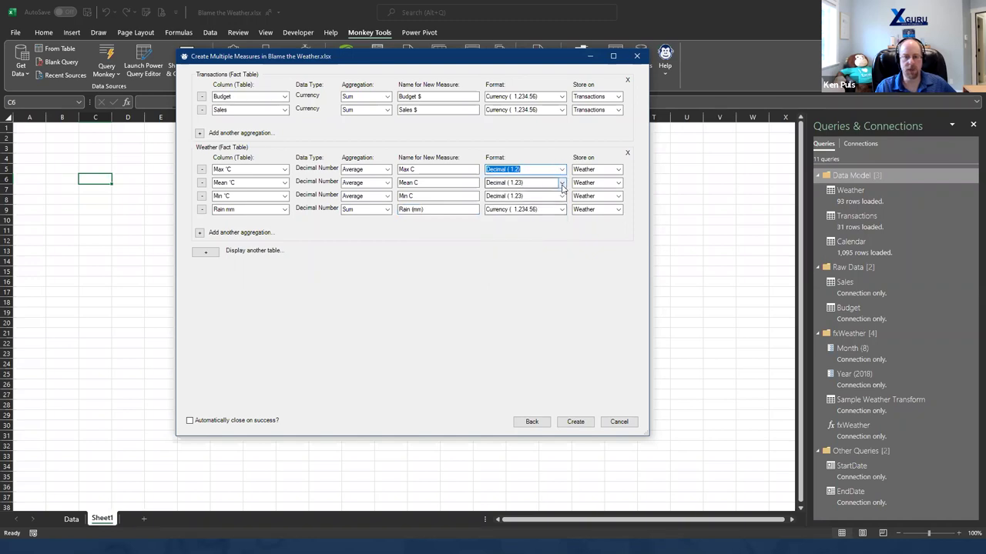
click(561, 183)
click(539, 235)
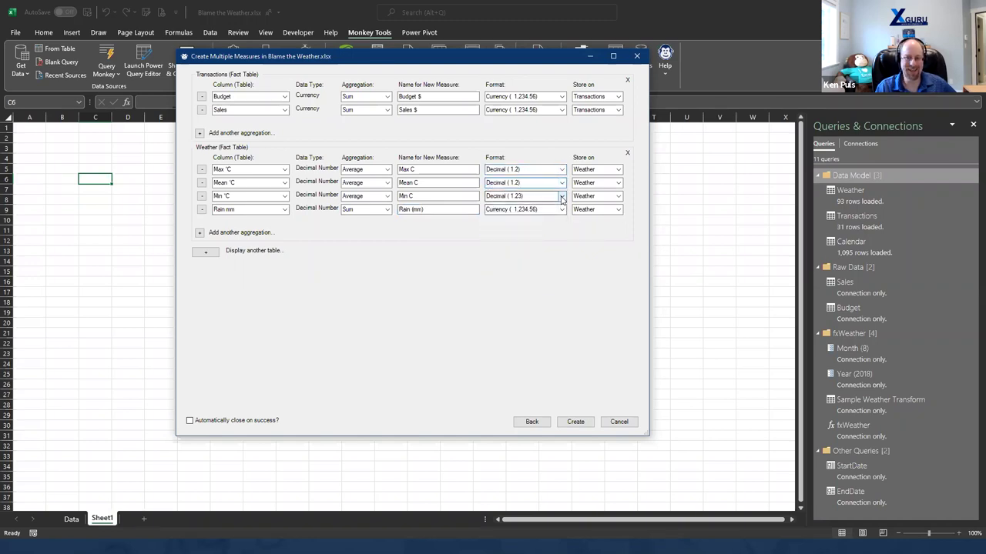
click(561, 196)
click(539, 248)
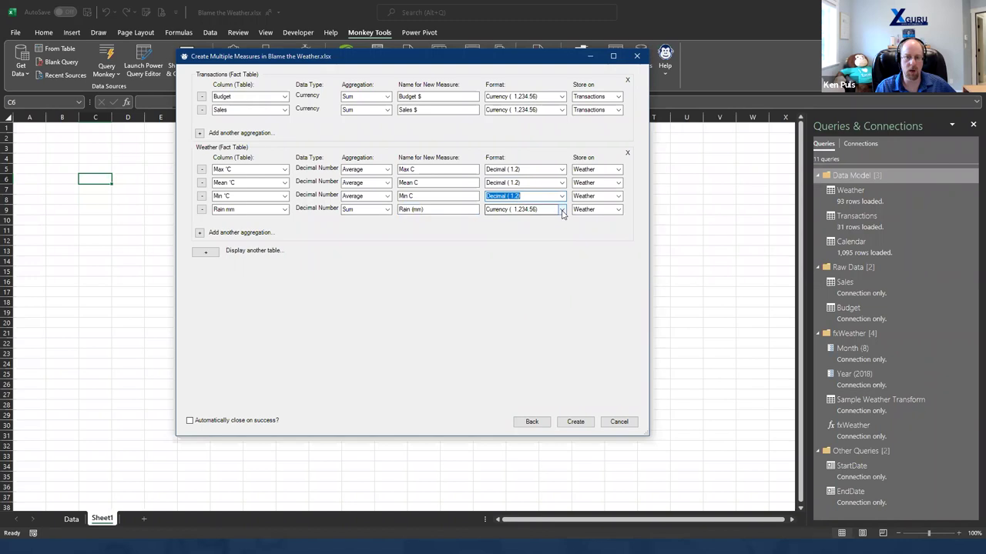
click(561, 210)
click(508, 259)
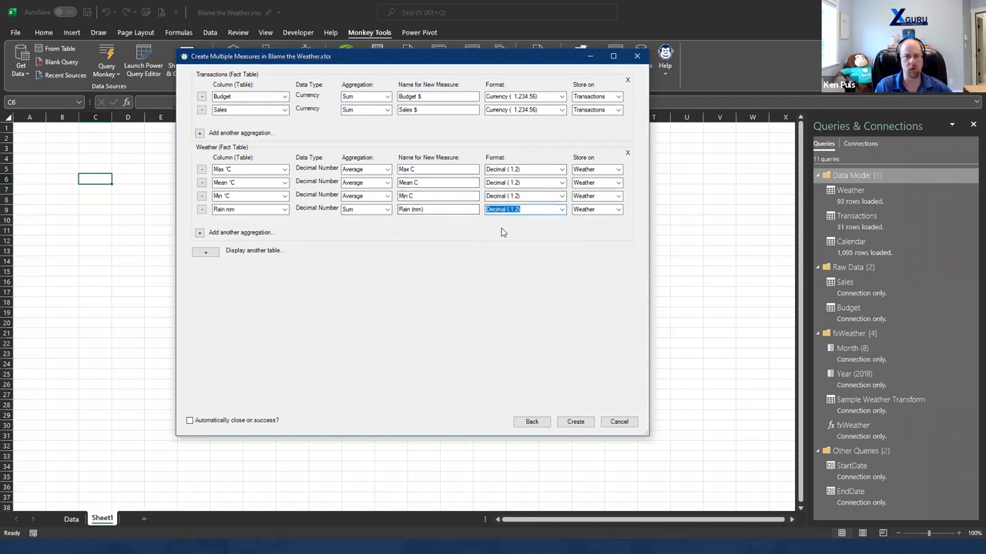
click(573, 430)
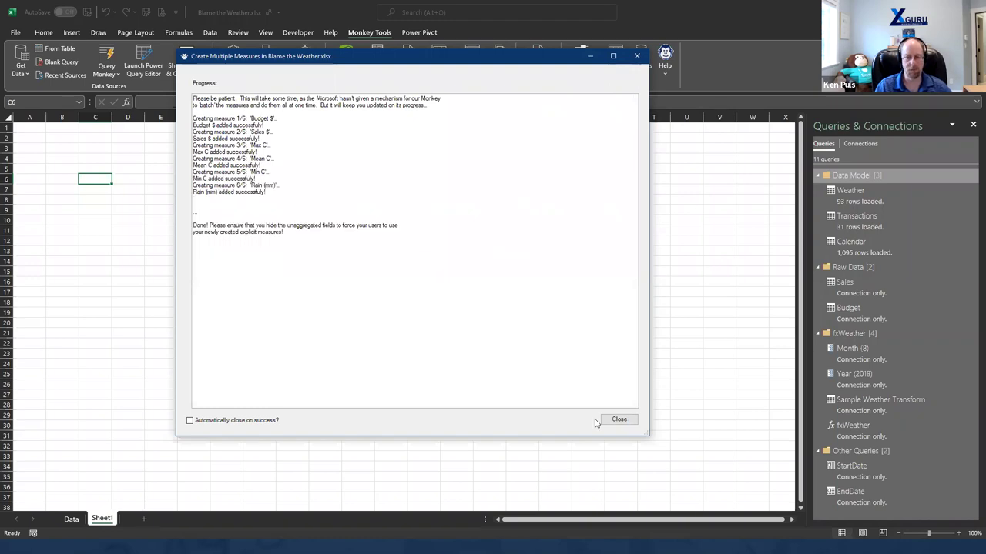
click(618, 420)
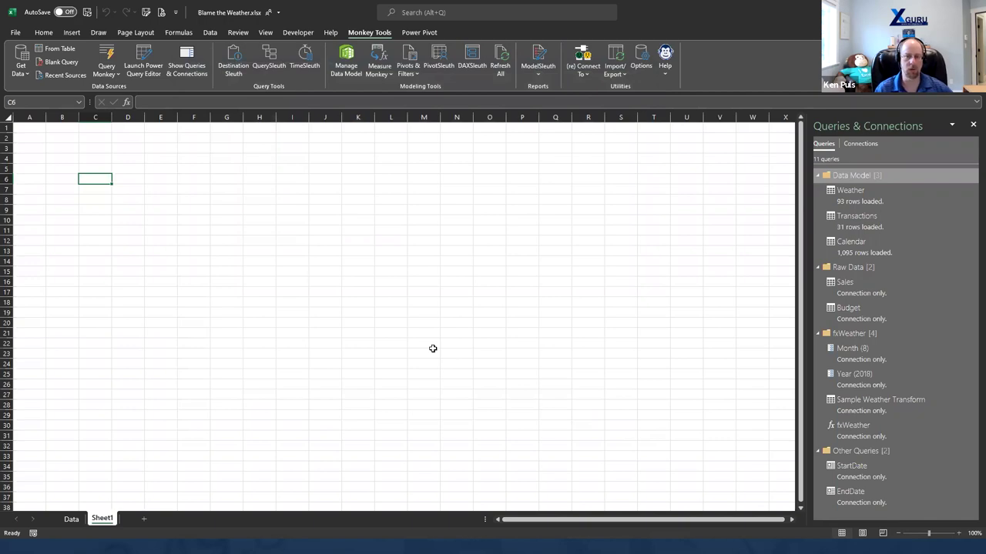
Step: Create Variance $ on Transactions as =[Sales $] - [Budget $], Currency format with no symbol
click(417, 34)
click(58, 73)
click(77, 89)
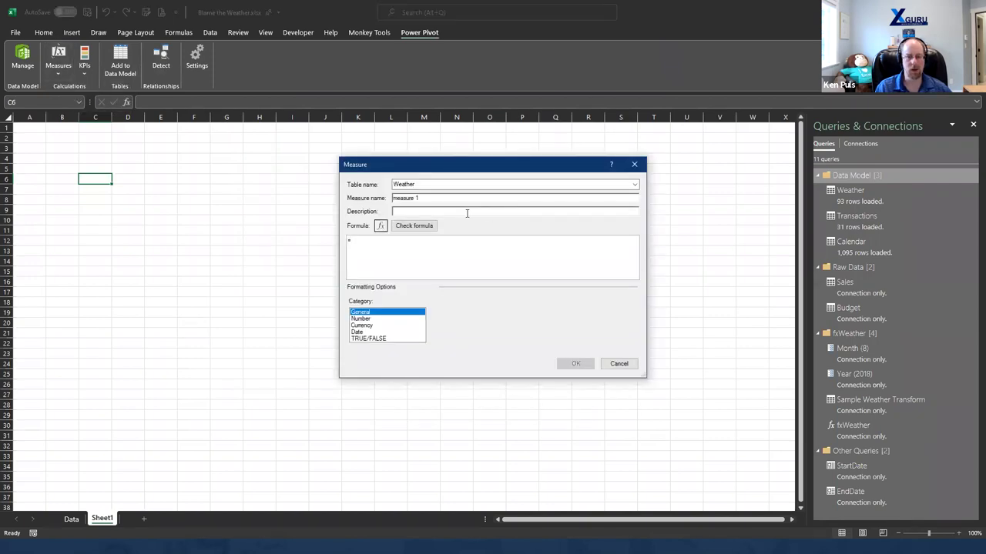
click(626, 185)
click(470, 198)
triple_click(470, 198)
text(M)
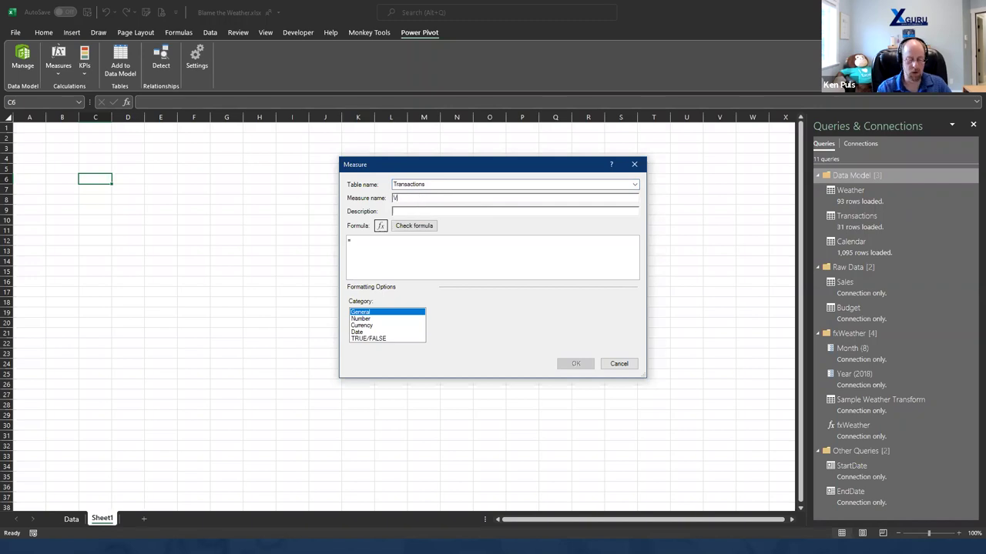
text(ariance $)
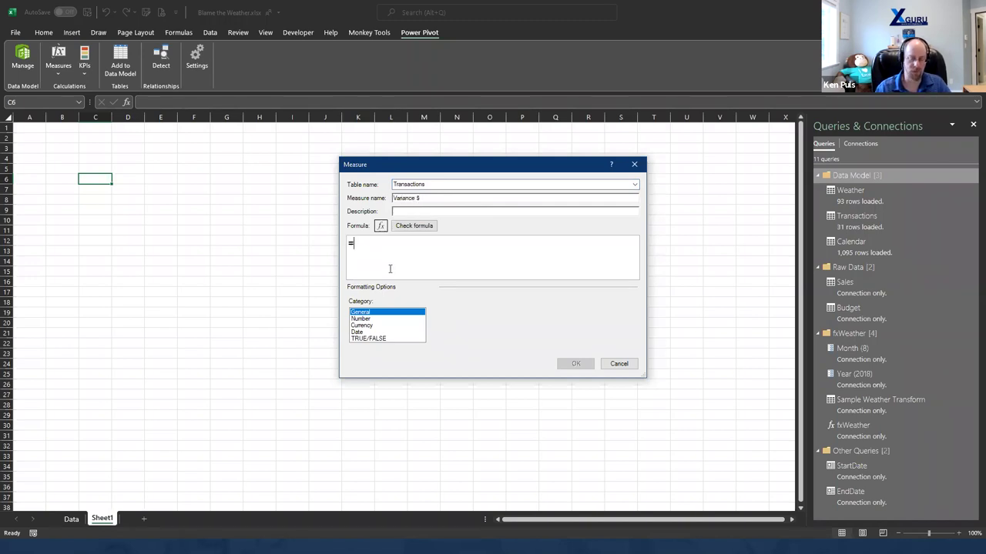
text([Sales $])
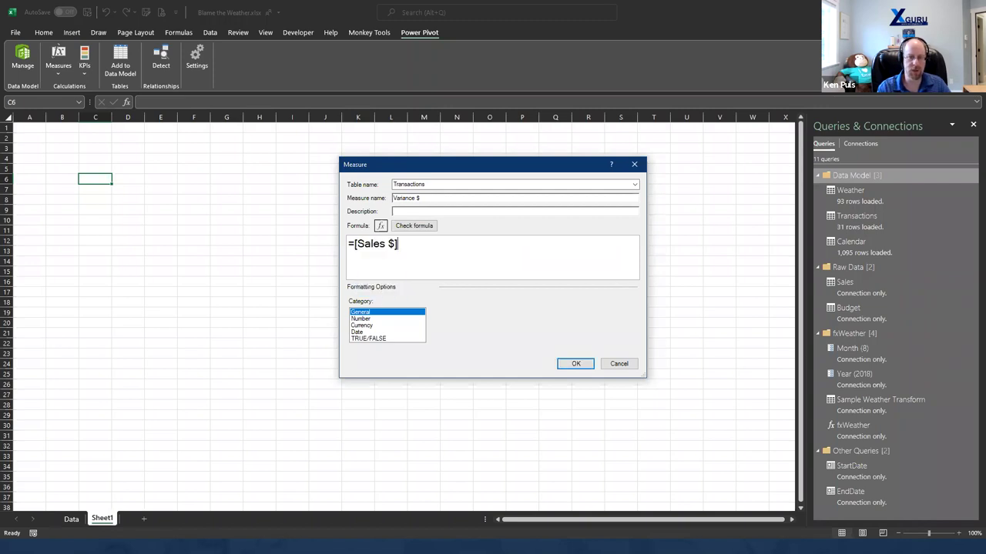
text( - [Budget $])
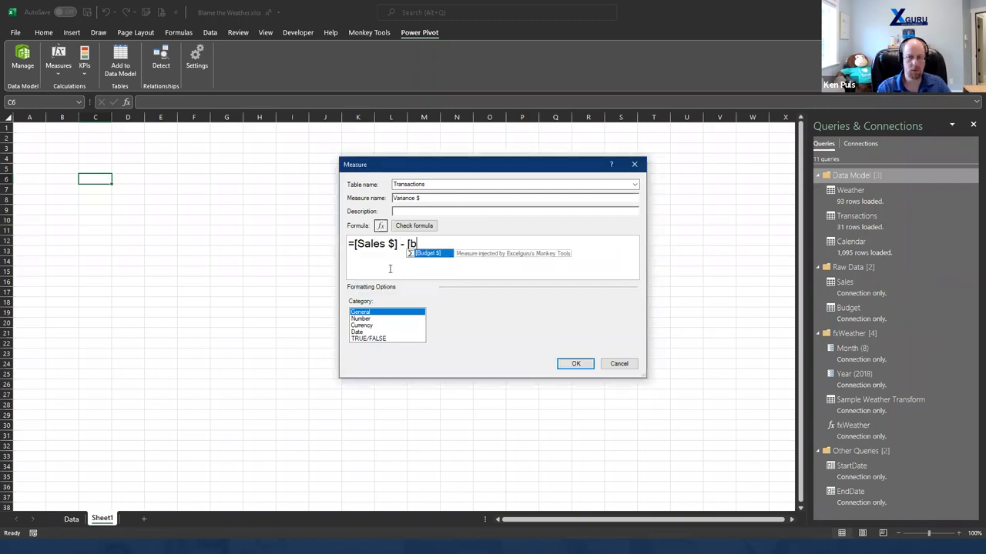
click(373, 325)
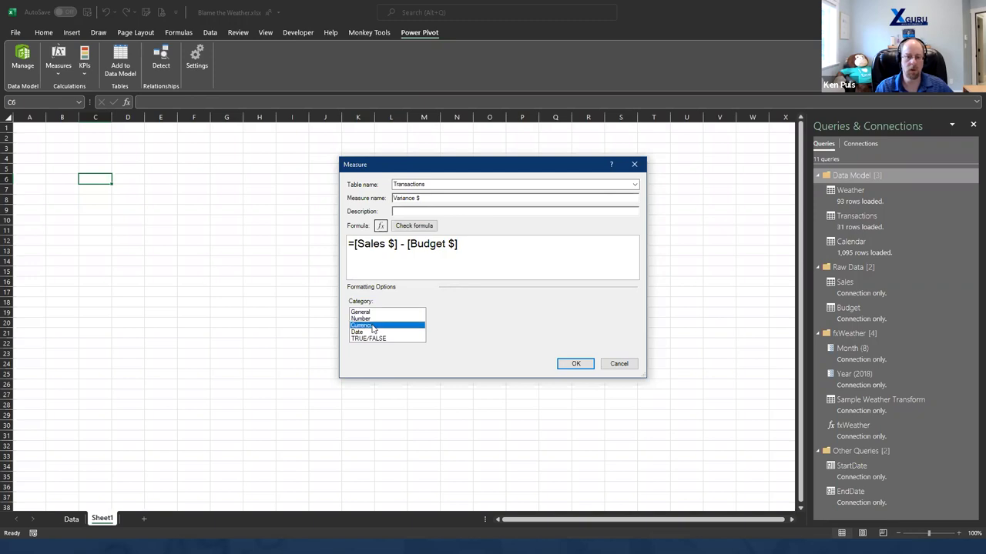
click(587, 315)
scroll(539, 339, up, 5)
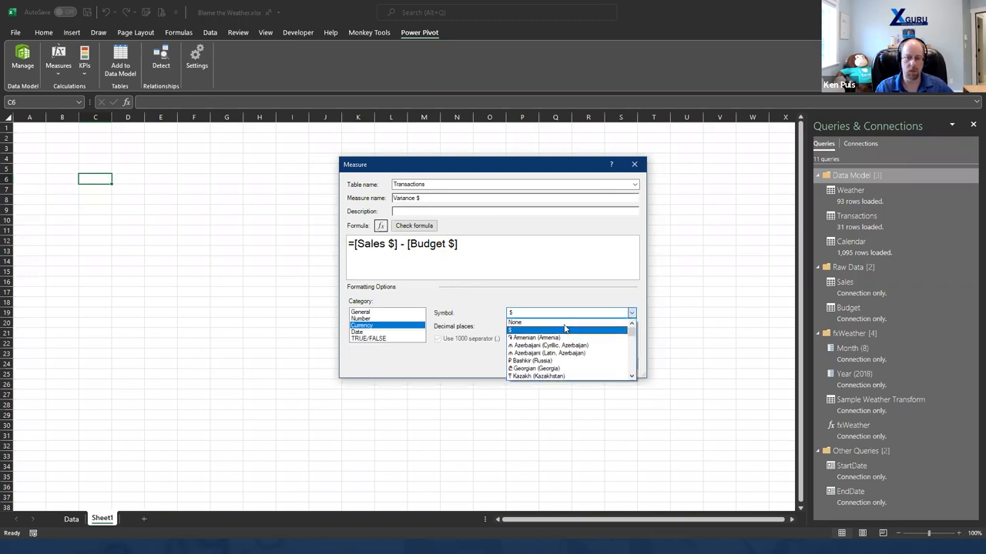
click(536, 327)
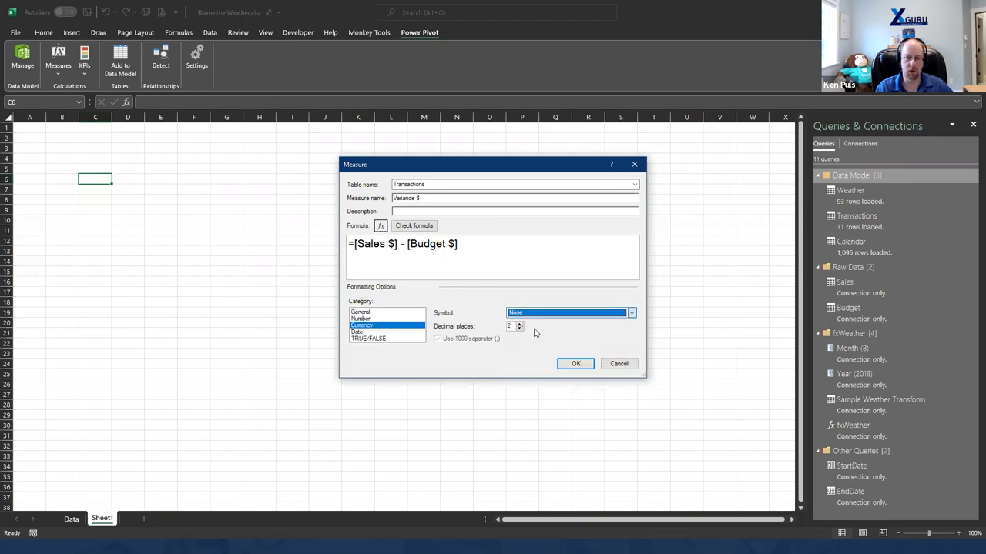
click(570, 367)
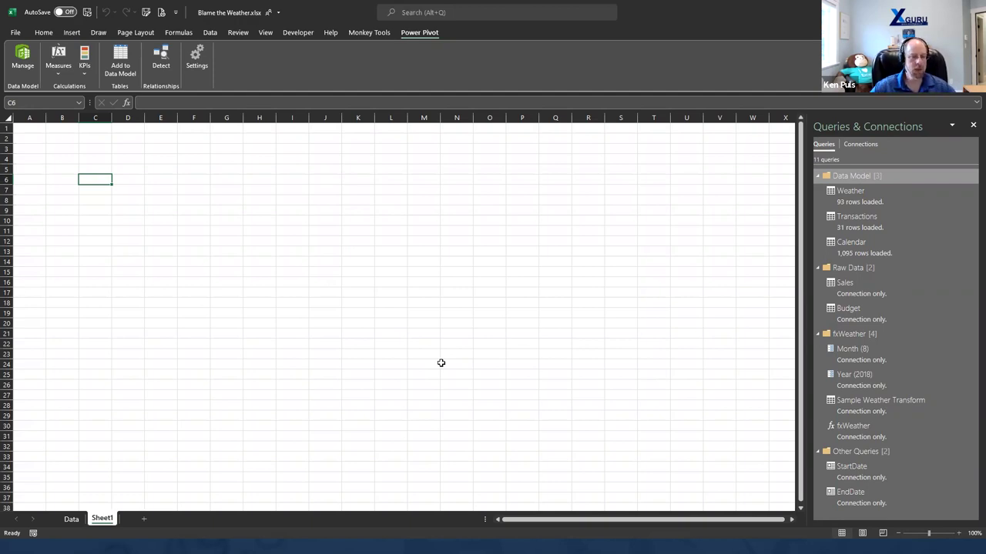
Step: Insert a PivotTable from the Data Model at cell C6
click(371, 33)
click(408, 68)
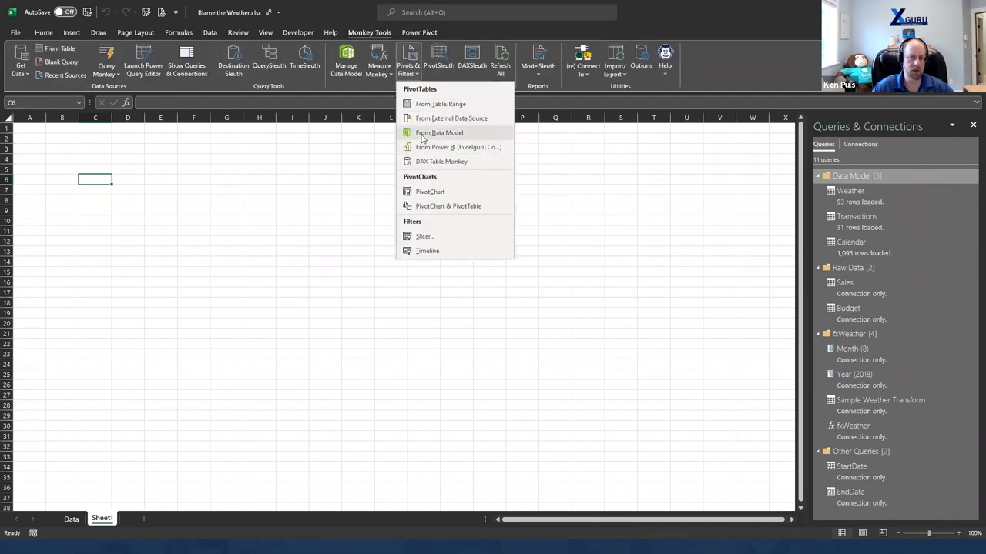
click(424, 135)
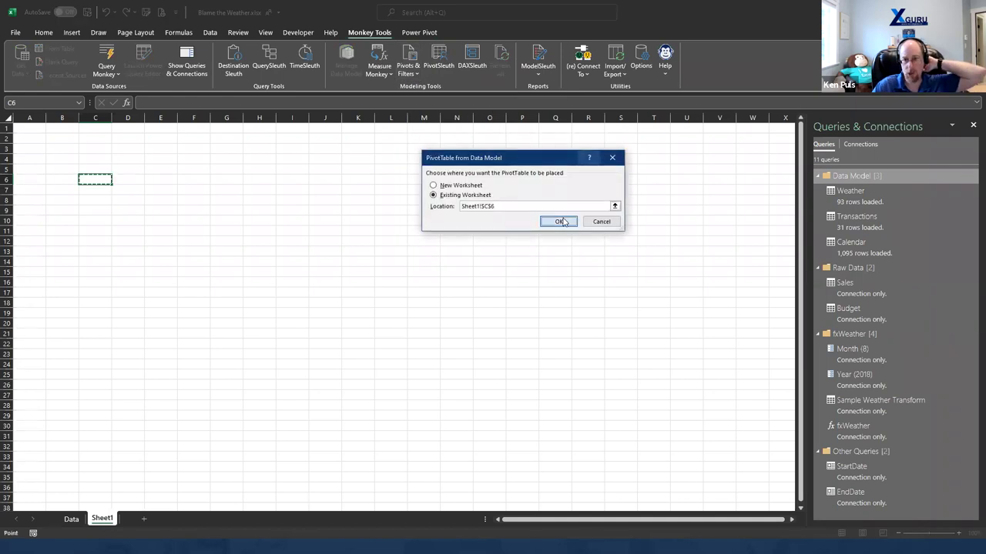
click(560, 221)
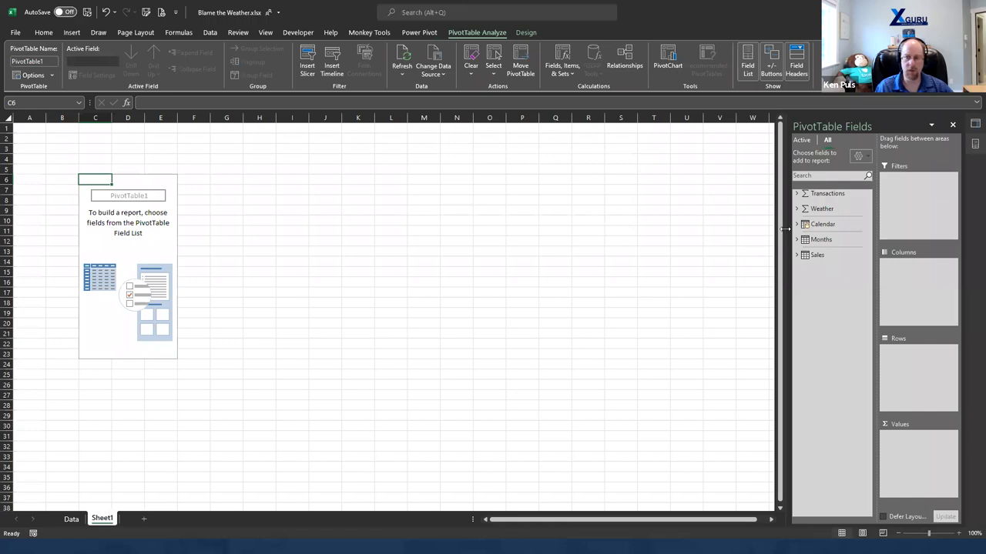
Step: Put Month Short and Day Short in the pivot rows and Year in the columns
click(797, 225)
drag(830, 268, 912, 378)
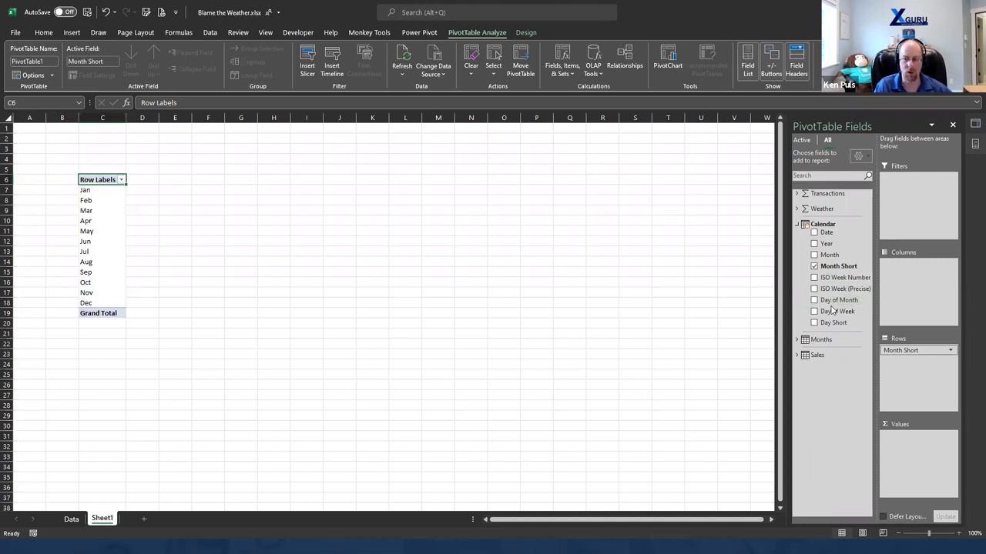
drag(831, 327, 915, 396)
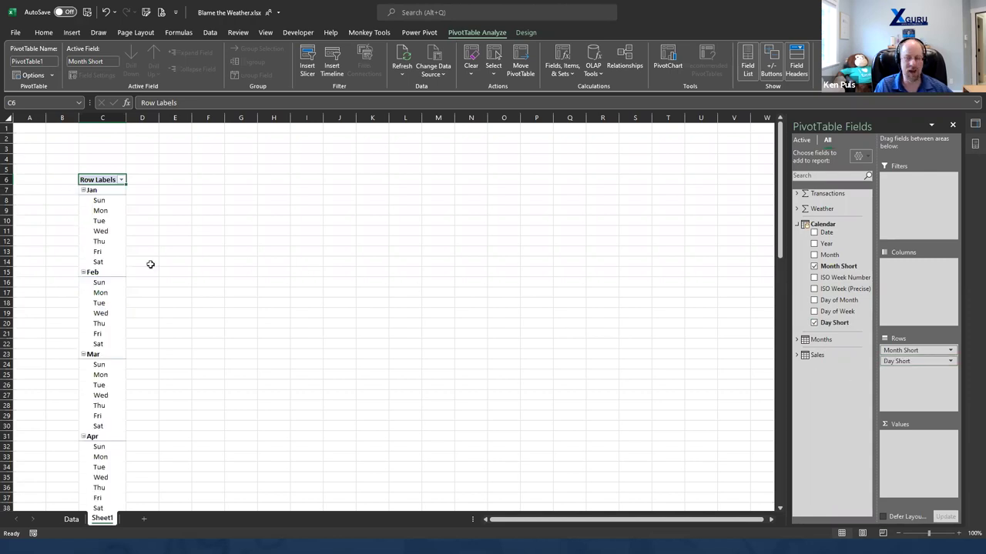
drag(837, 247, 907, 276)
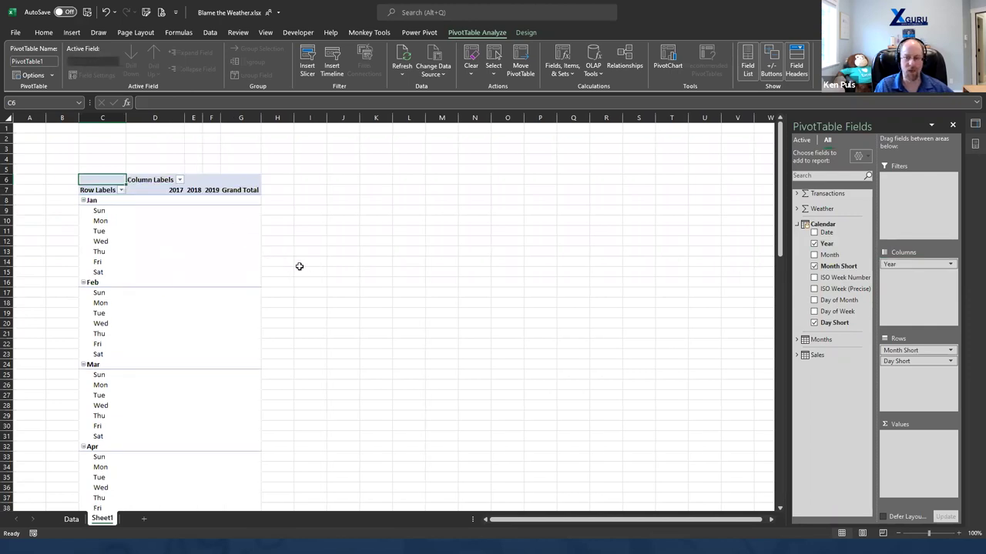
click(798, 210)
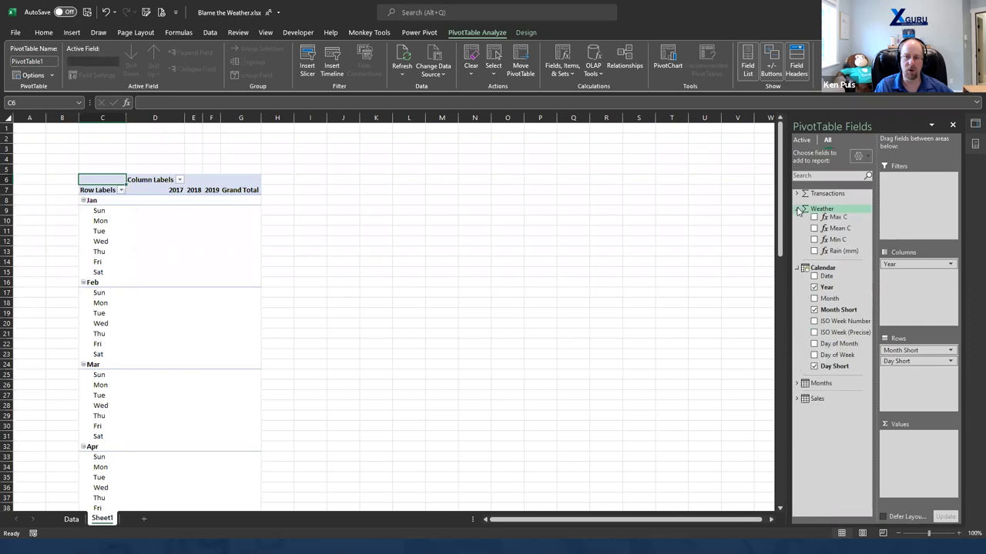
Step: Add Rain (mm) to the pivot values and check the yearly totals, 20.1 for 2019
click(814, 251)
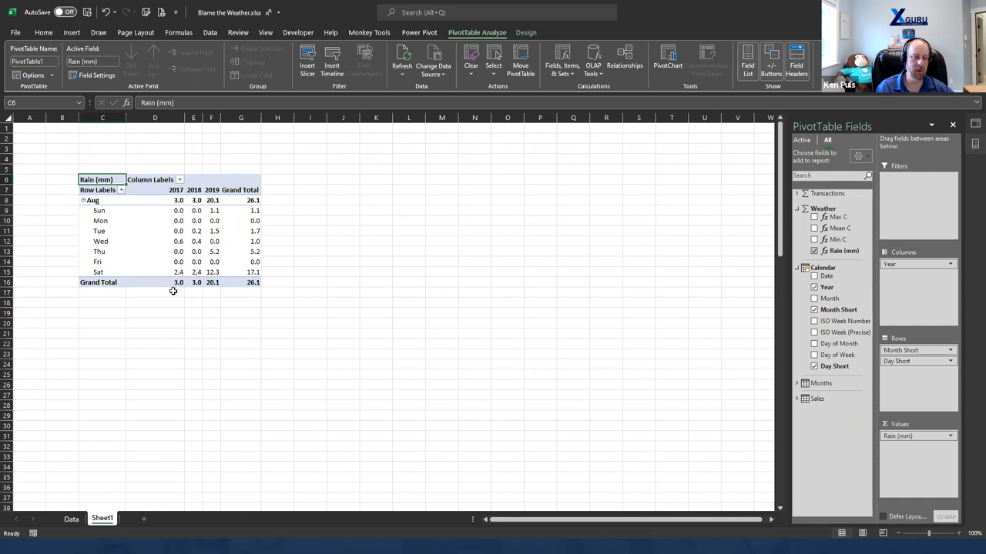
drag(165, 284, 189, 283)
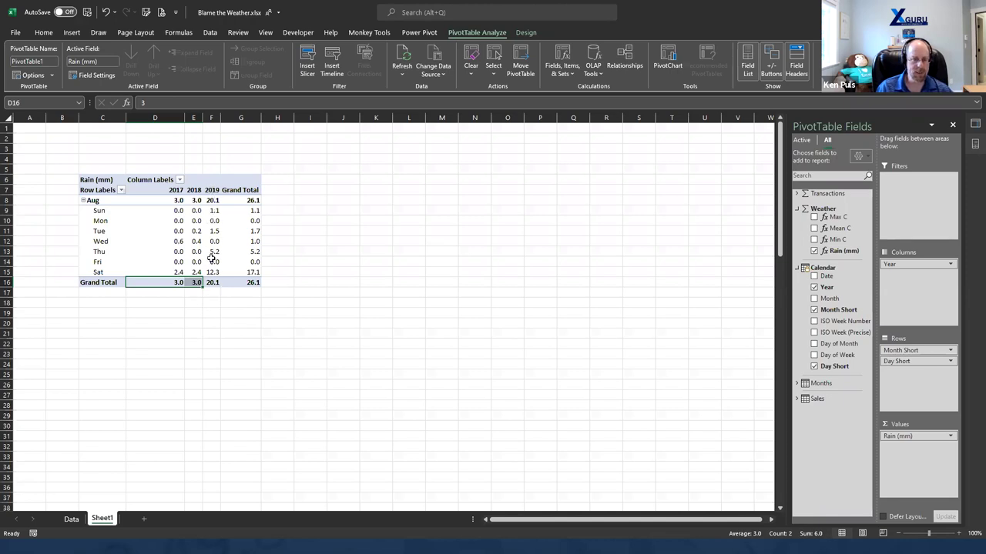
click(211, 282)
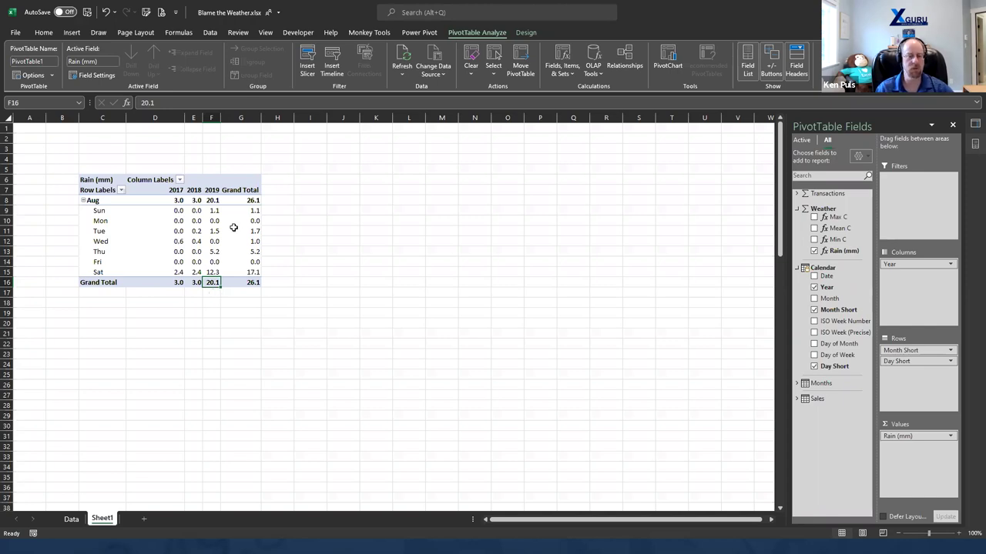
click(342, 177)
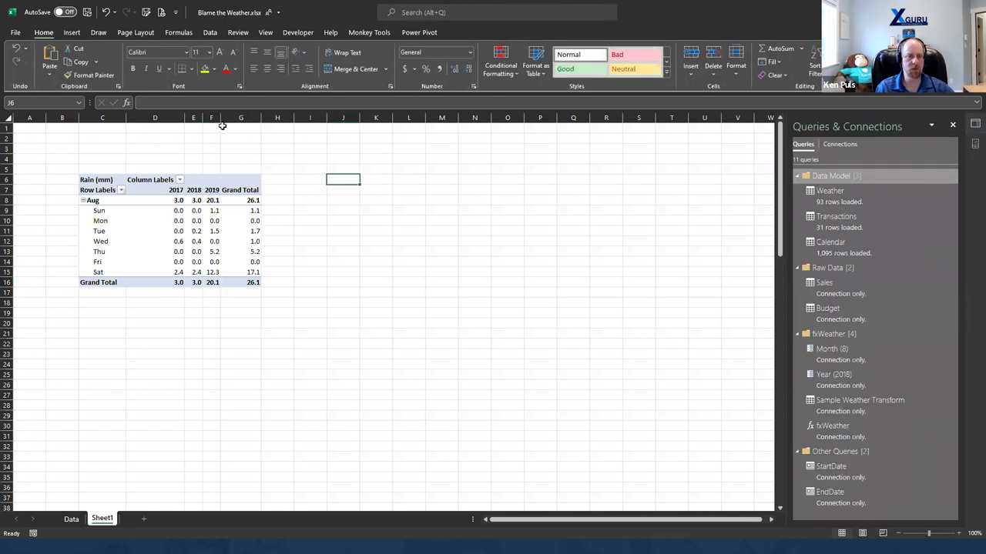
Step: Insert a second Data Model PivotTable at J6 with Day Short in the rows
click(362, 32)
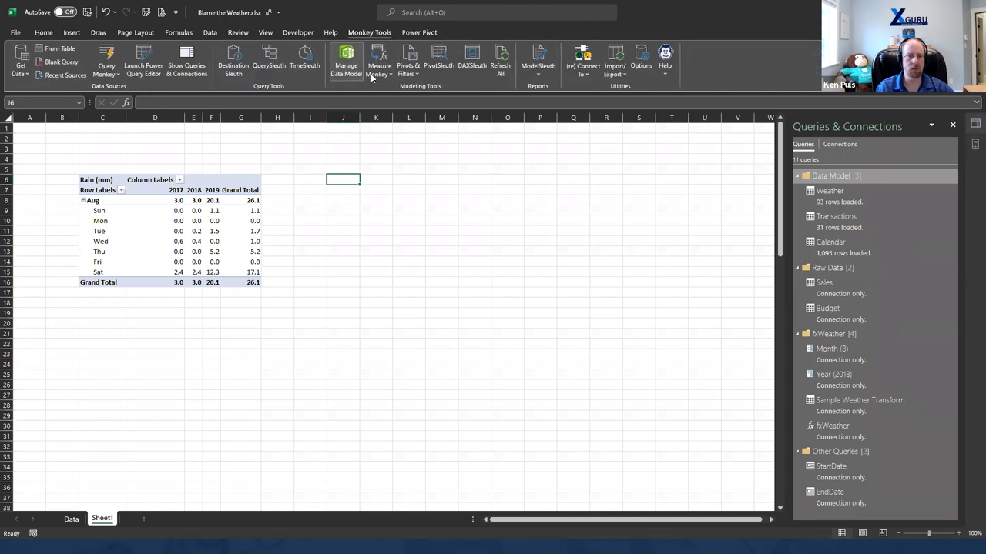
click(408, 67)
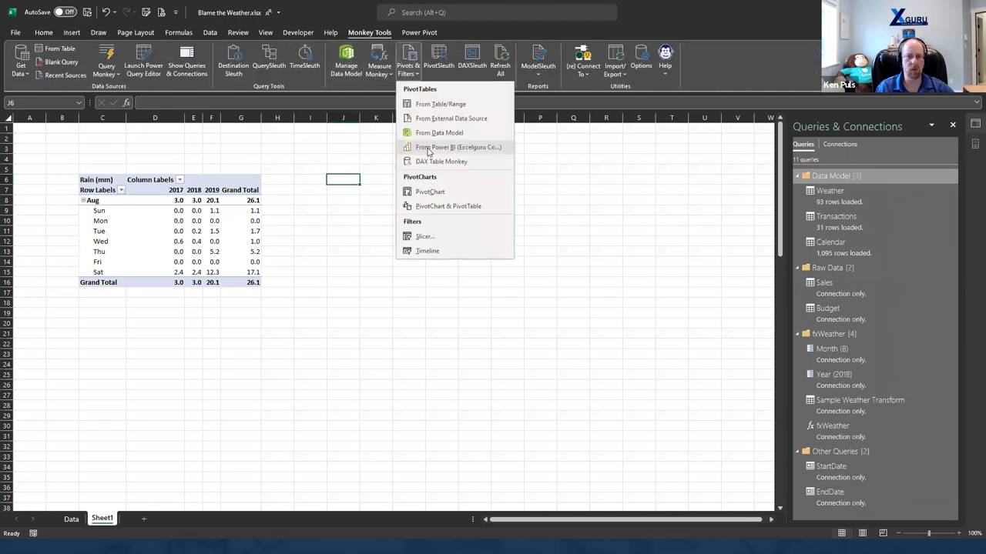
click(435, 133)
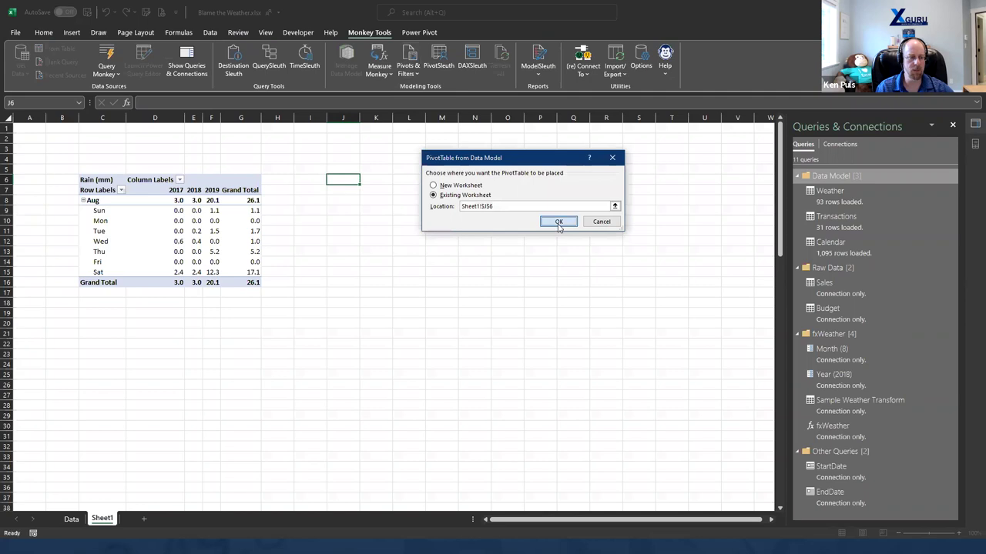
click(559, 222)
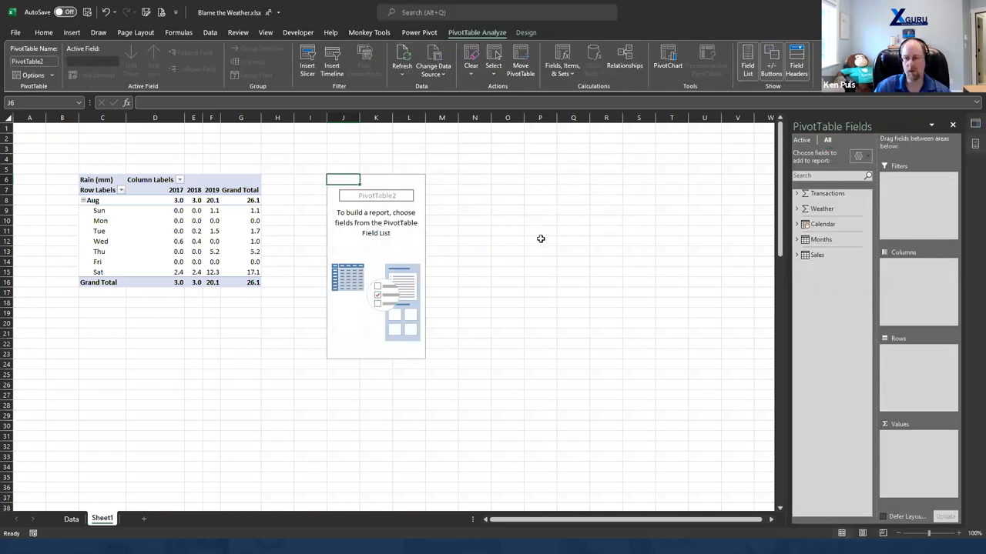
click(798, 224)
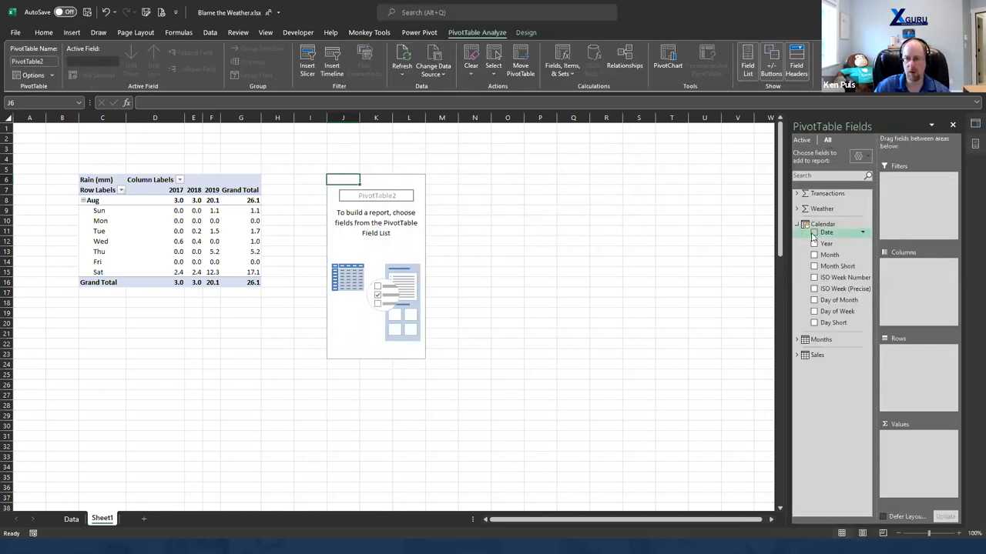
drag(832, 323, 919, 377)
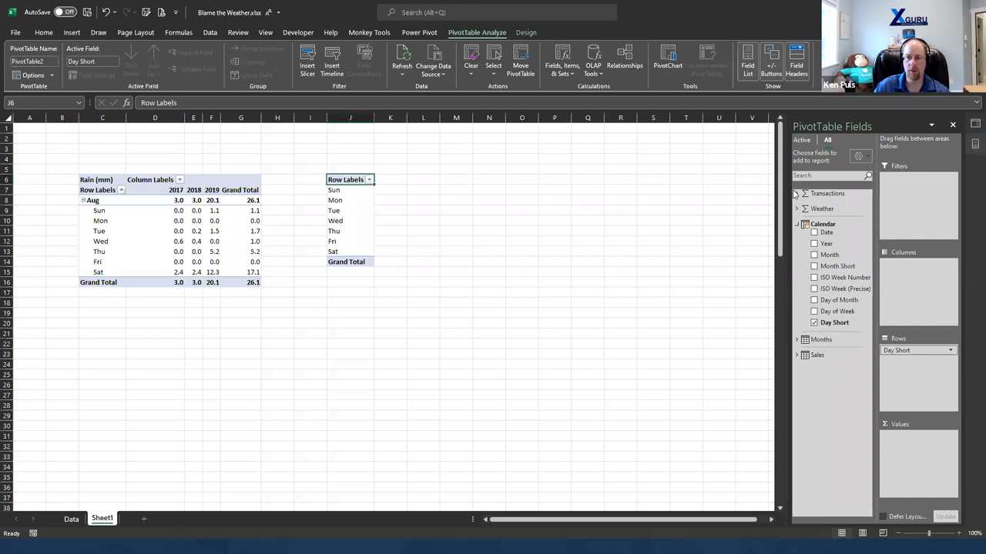
Step: Add Sales $, Budget $, Variance $ and Rain (mm) to its values
click(797, 193)
click(814, 213)
click(814, 201)
click(814, 224)
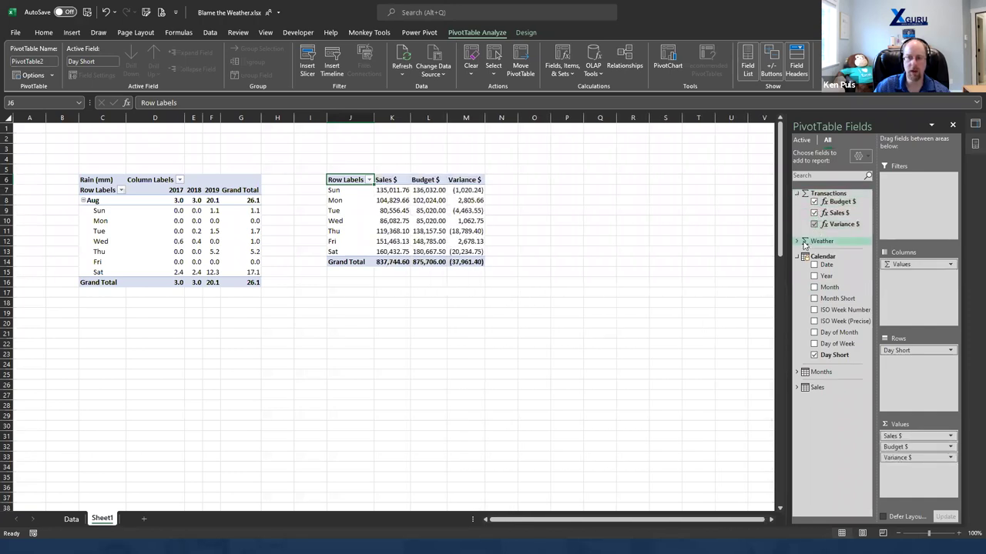
click(797, 242)
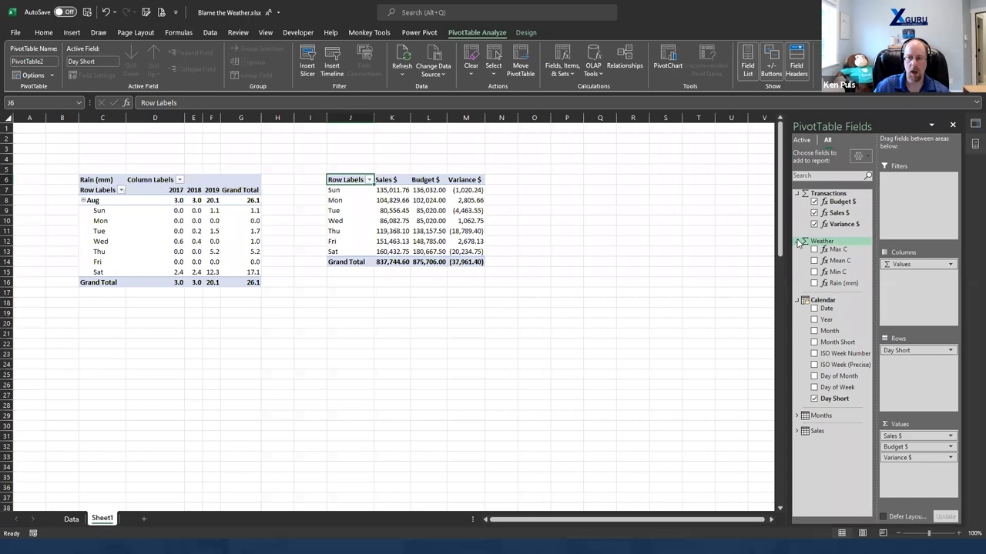
click(815, 283)
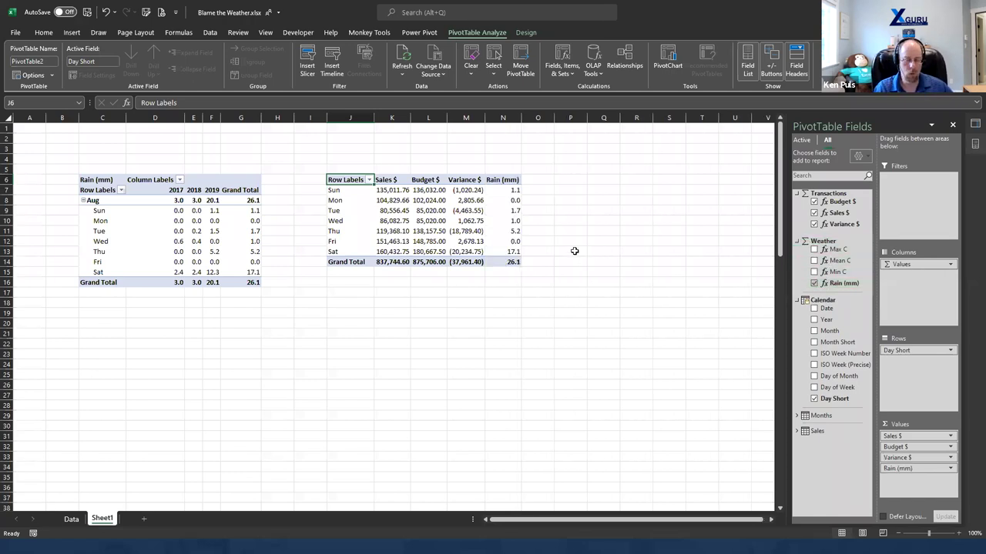
Step: Check the weekday rain and variance values, then add Date to the rows above Day Short
click(518, 191)
click(516, 210)
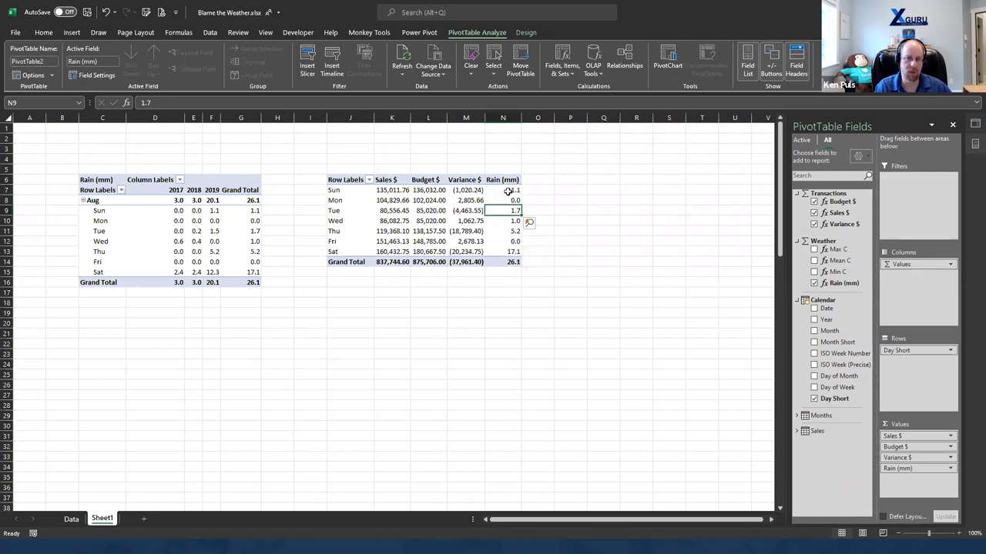
click(499, 231)
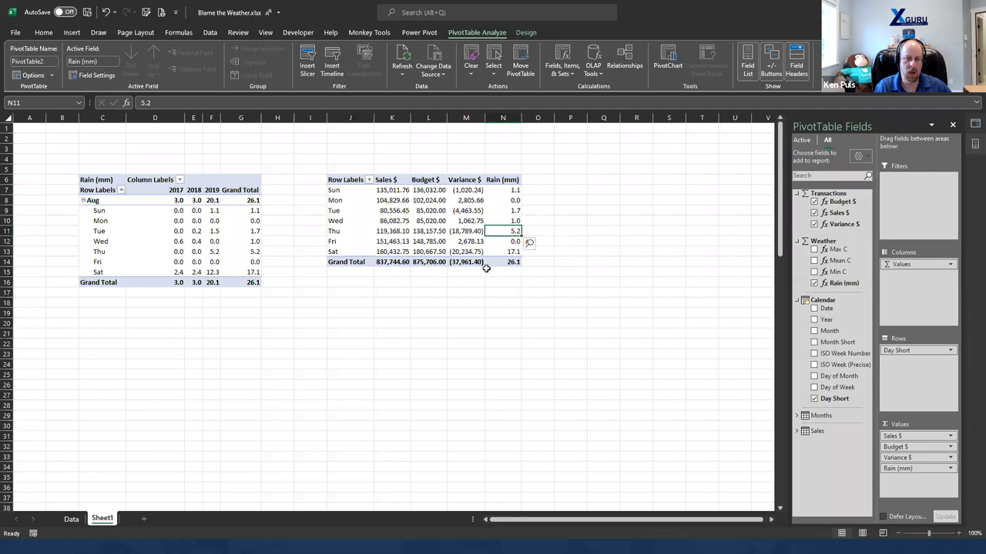
click(476, 231)
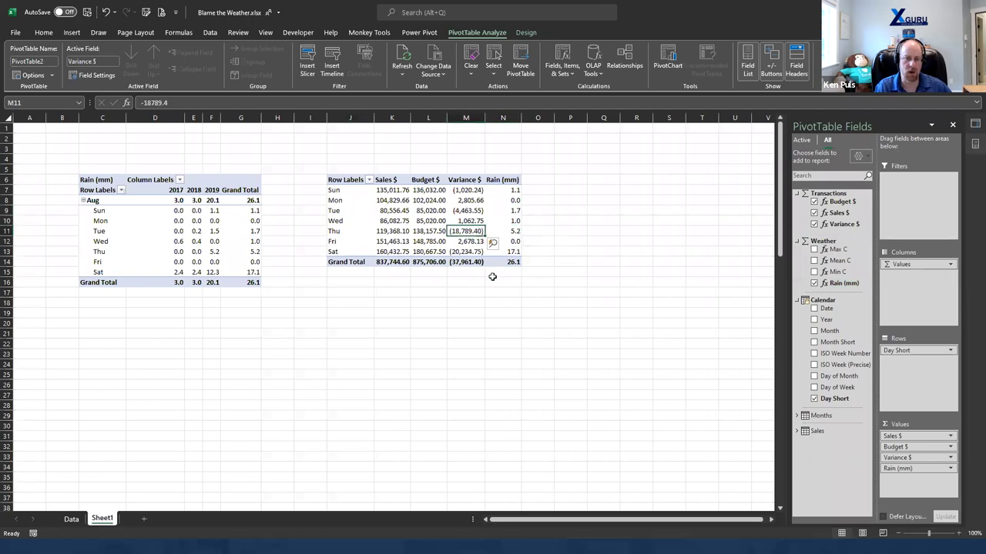
click(511, 252)
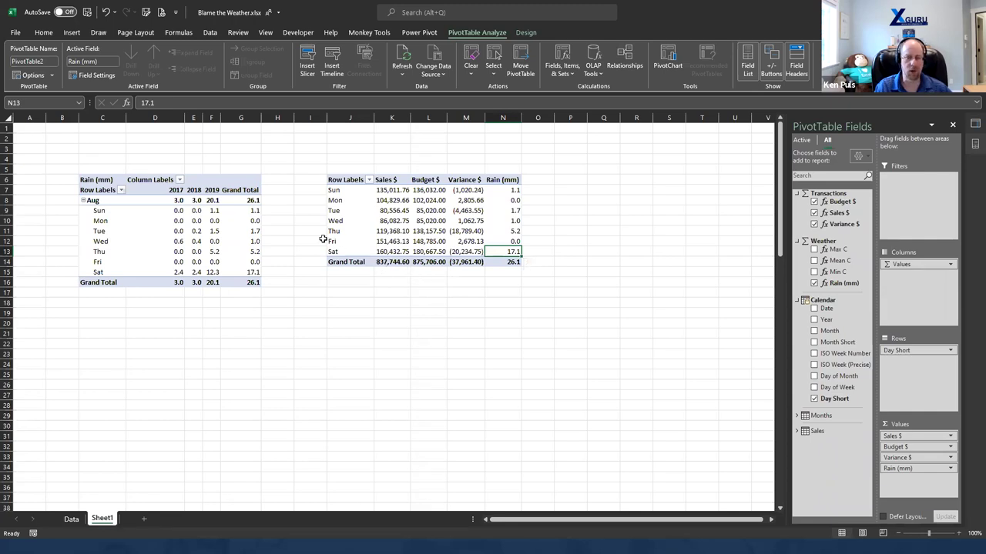
drag(823, 309, 907, 352)
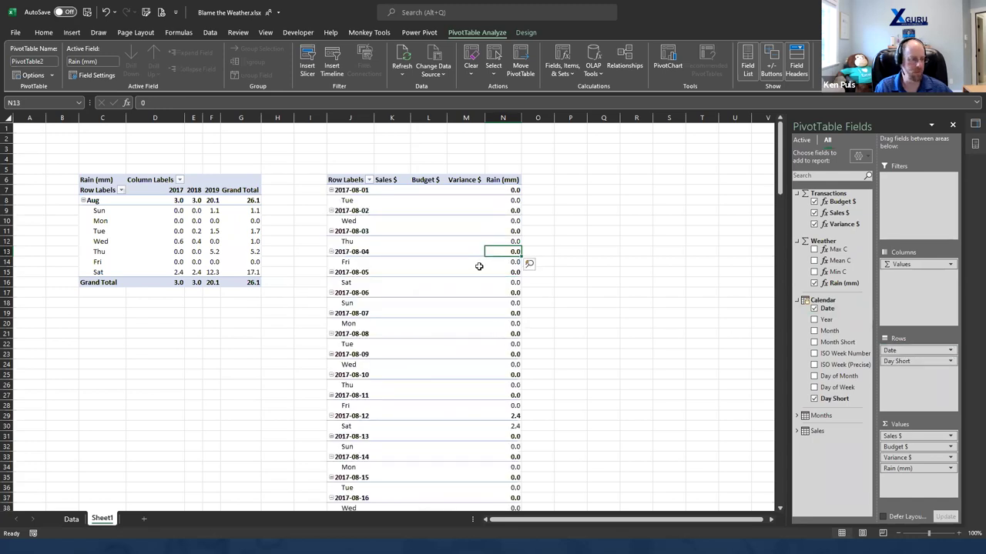
Step: Switch the daily PivotTable to Tabular Form and set Do Not Show Subtotals
click(526, 33)
click(90, 72)
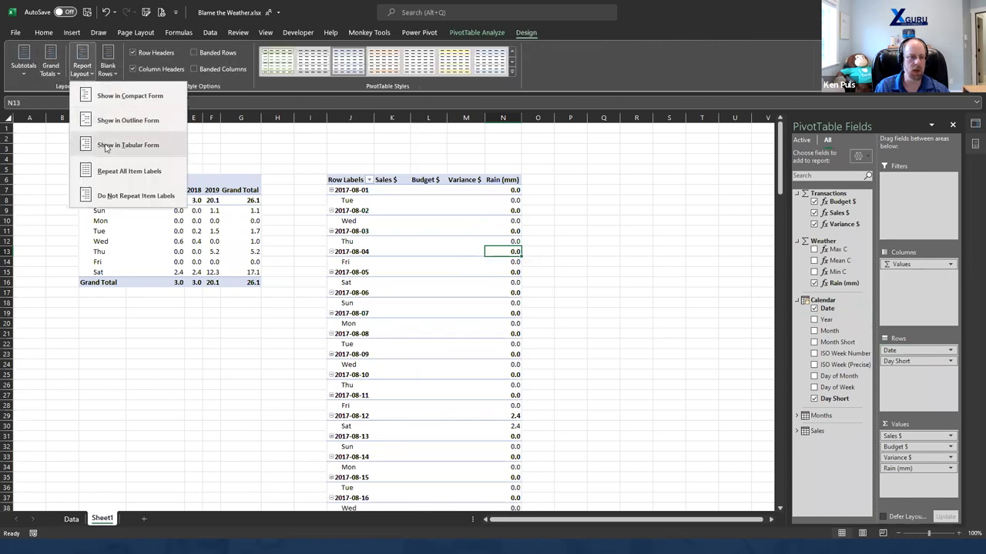
click(104, 145)
click(23, 69)
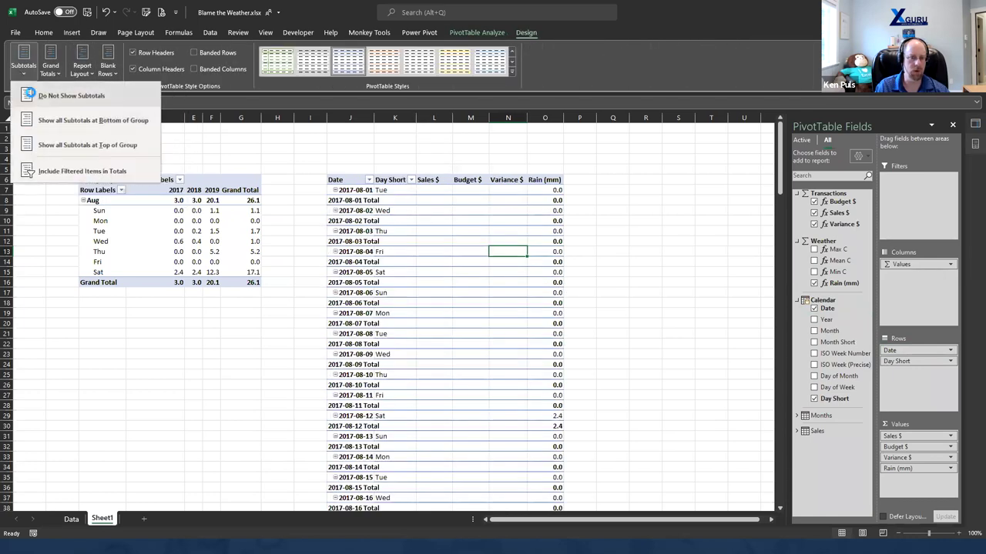
click(33, 96)
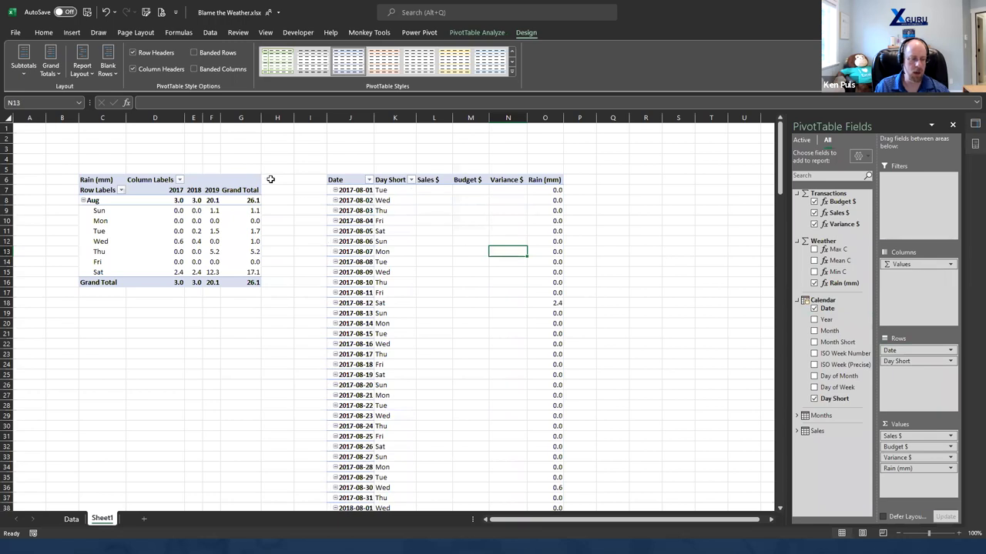
Step: Add a Date timeline at the YEARS level, filter it to 2019, and move it below the left pivot
right_click(830, 312)
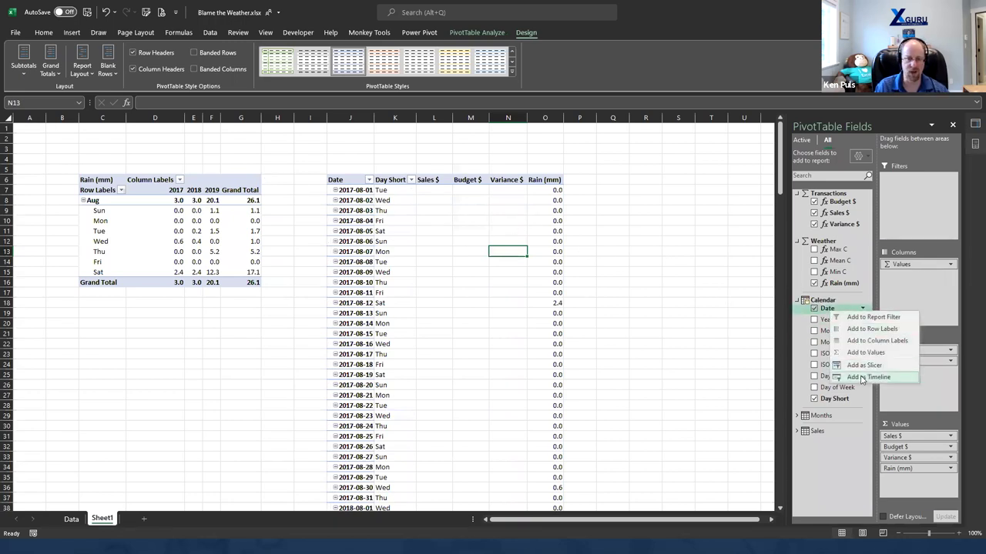
click(866, 377)
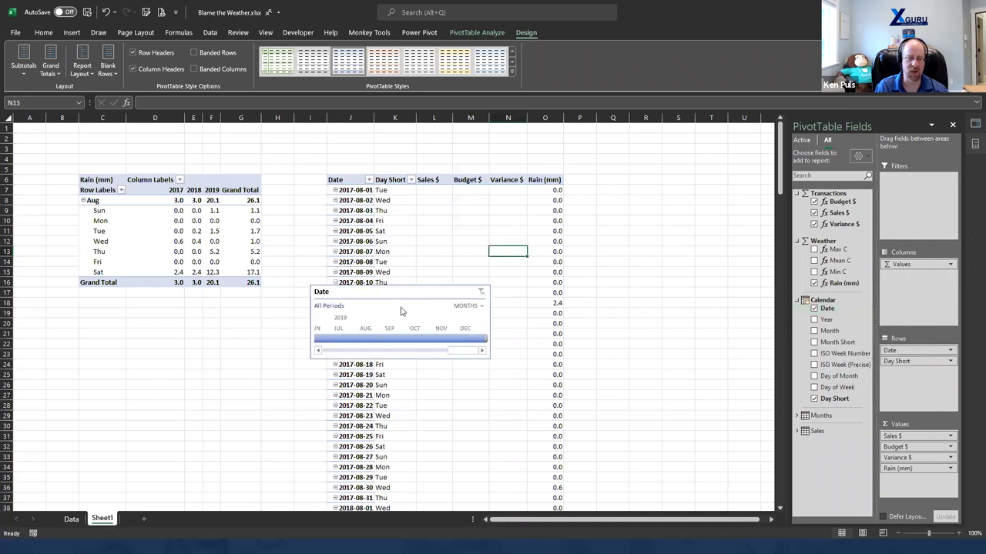
click(481, 306)
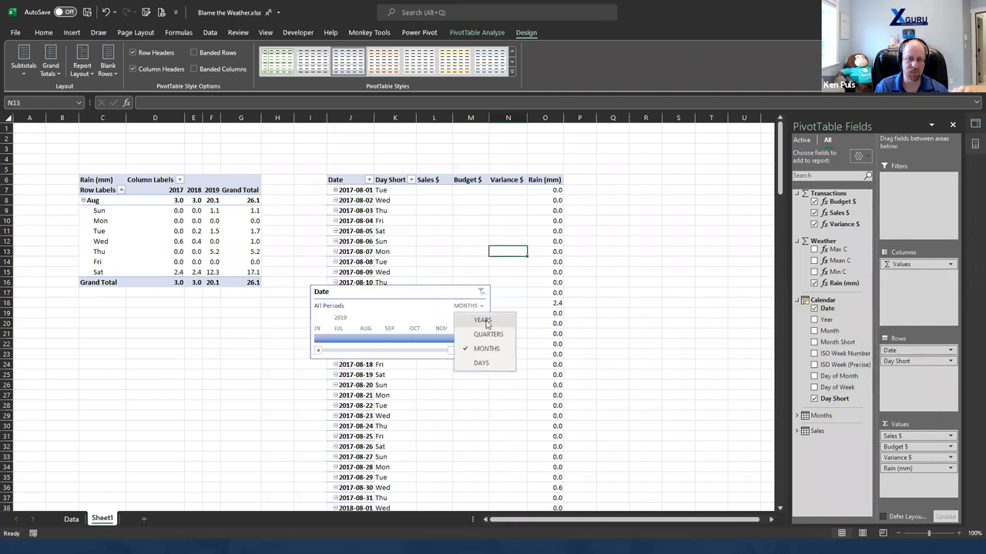
click(484, 323)
click(385, 339)
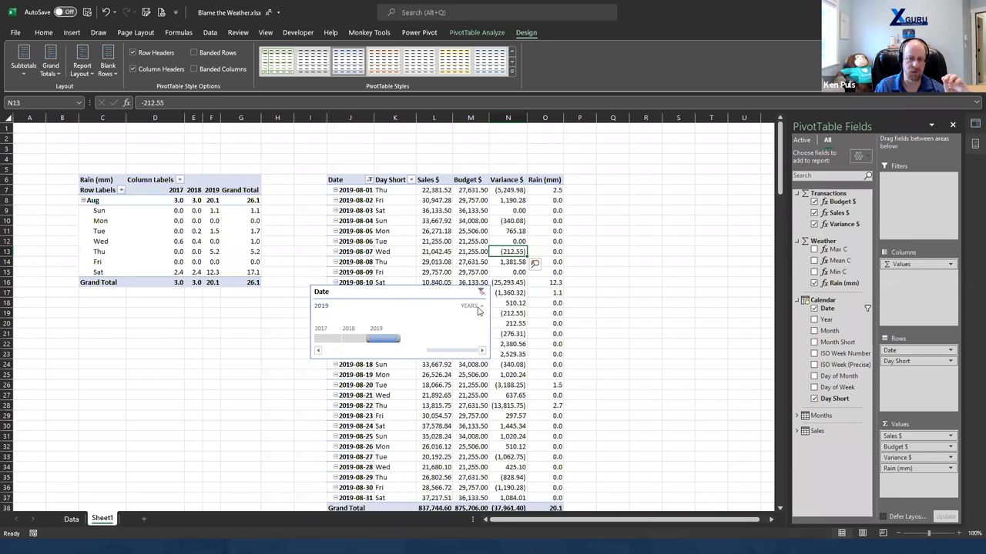
drag(454, 296, 213, 318)
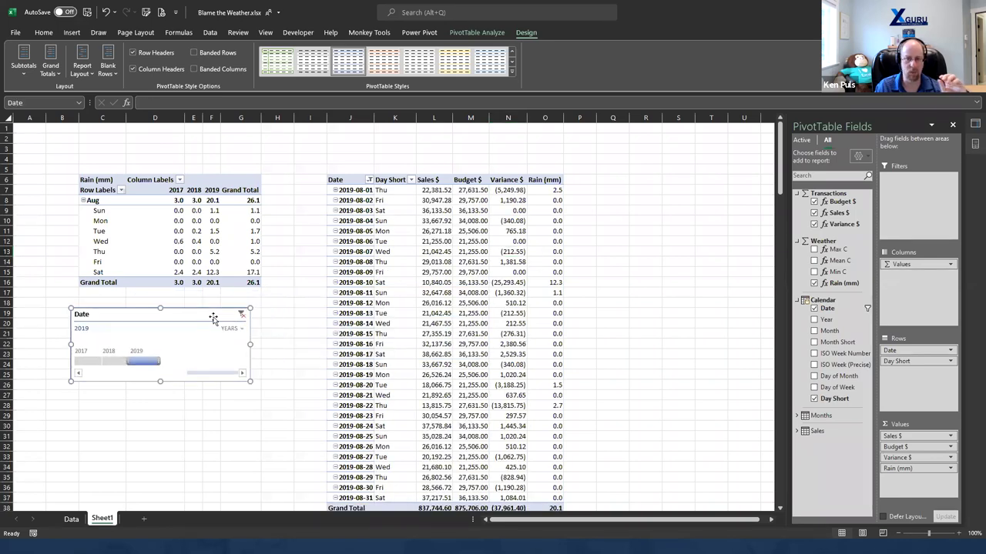
click(551, 191)
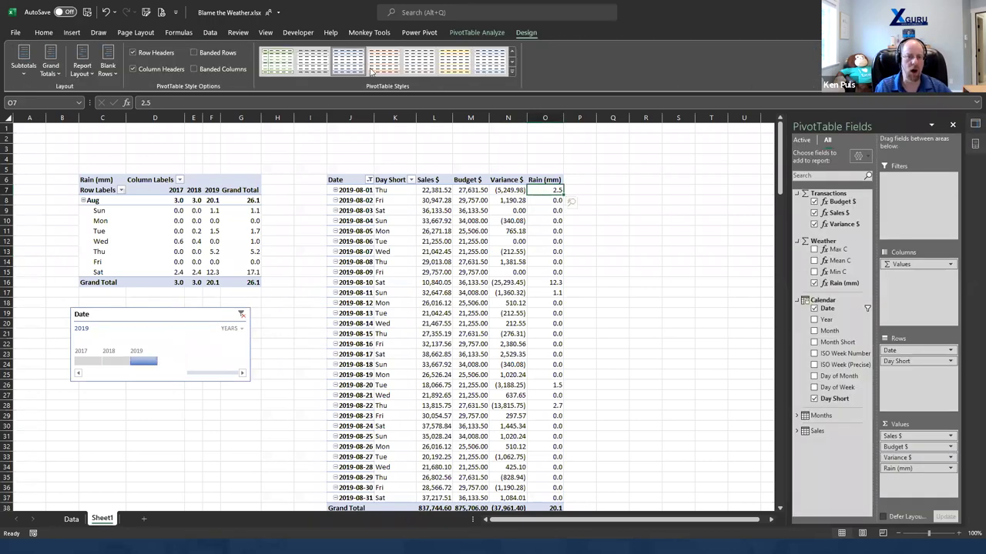
Step: Add a blue gradient data bar to Rain (mm) and apply it to all daily Rain values
click(43, 33)
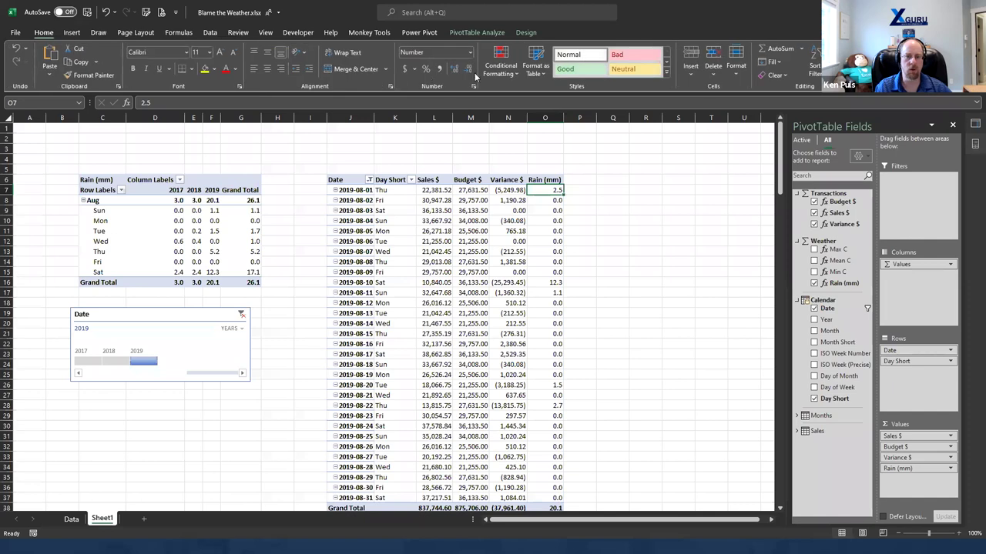
click(501, 63)
mouse_move(527, 152)
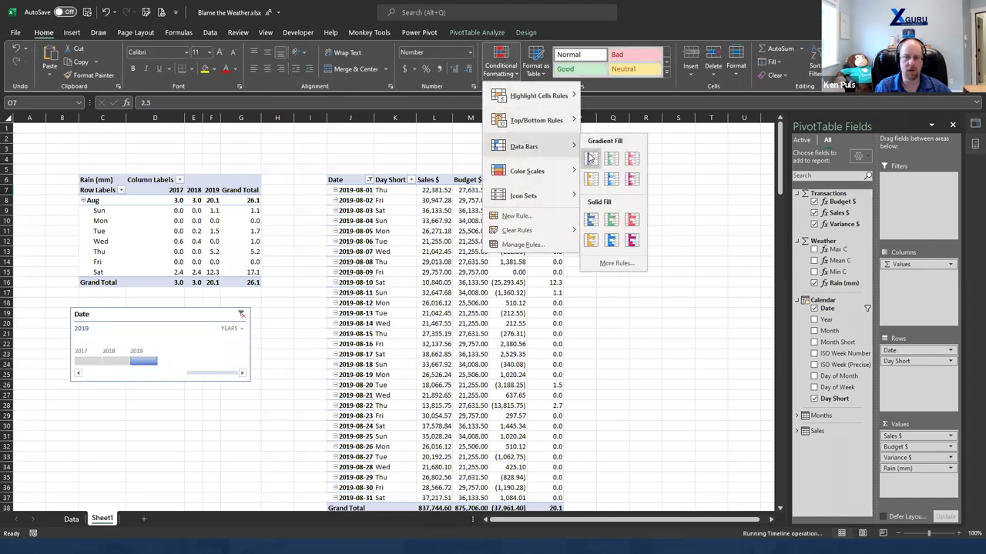
click(590, 159)
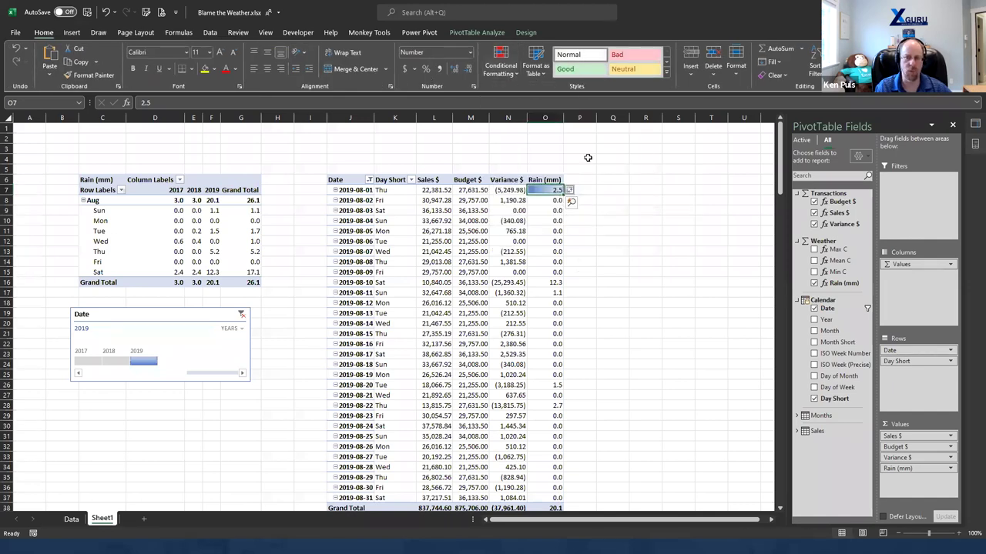
click(571, 189)
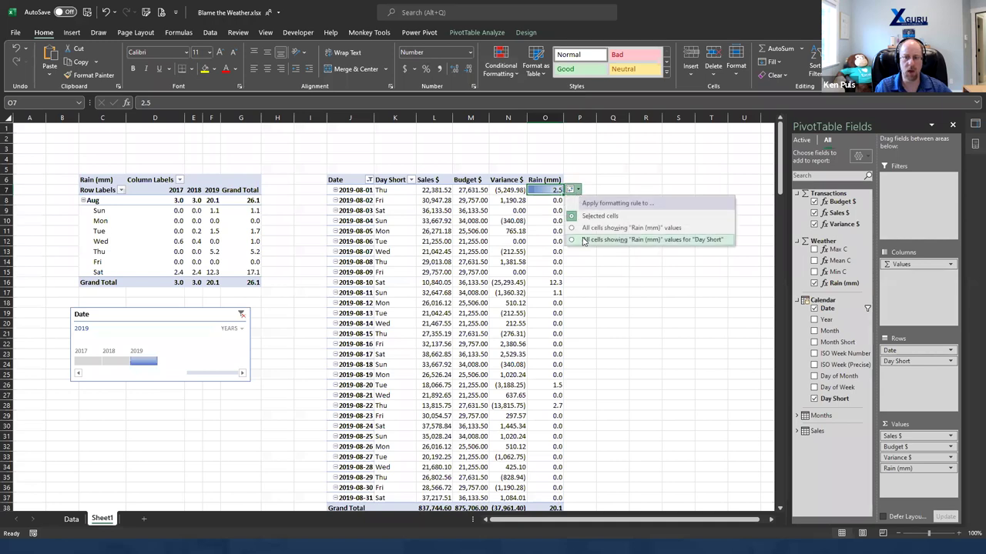
click(574, 239)
Step: Add a gradient data bar to Variance $ in N7, extended to every daily Variance $ value
click(502, 189)
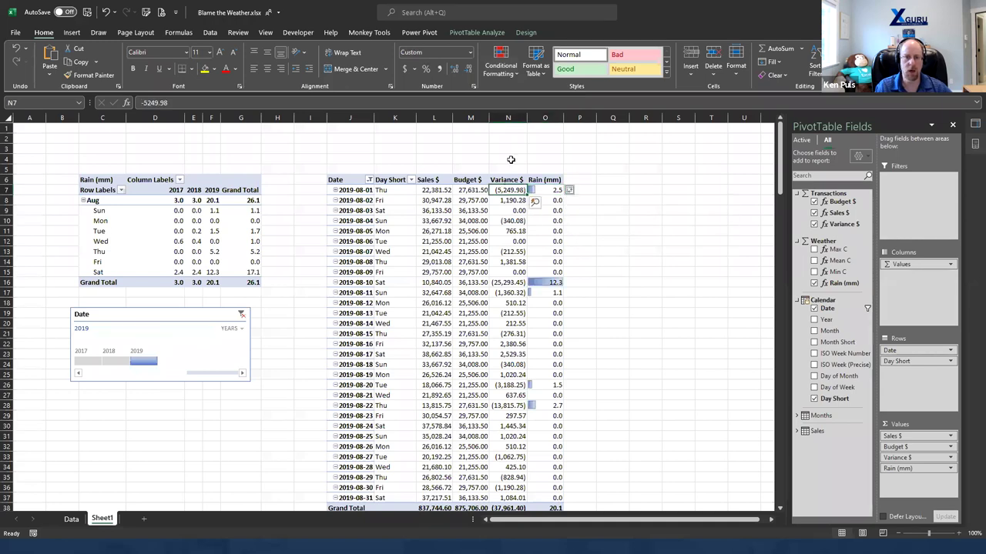
click(500, 62)
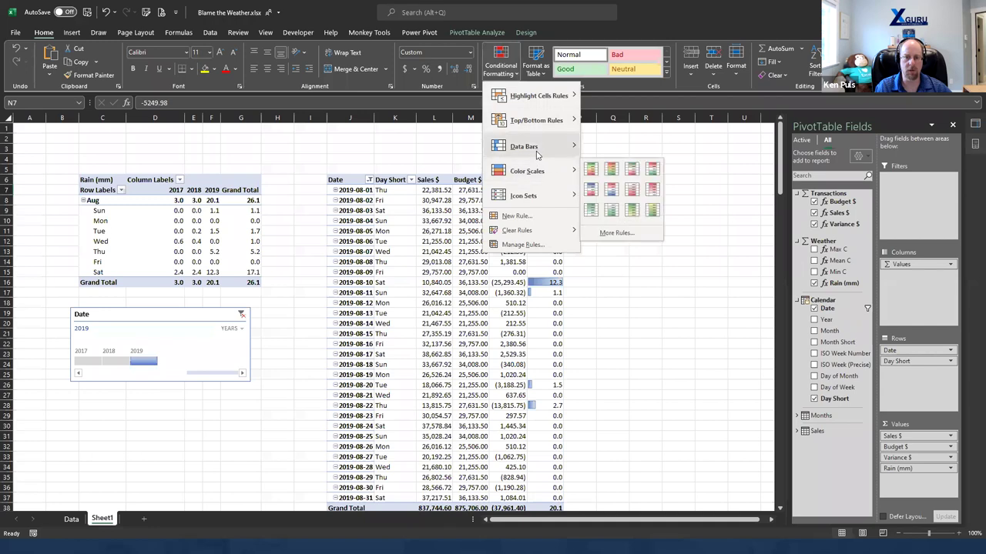
mouse_move(539, 146)
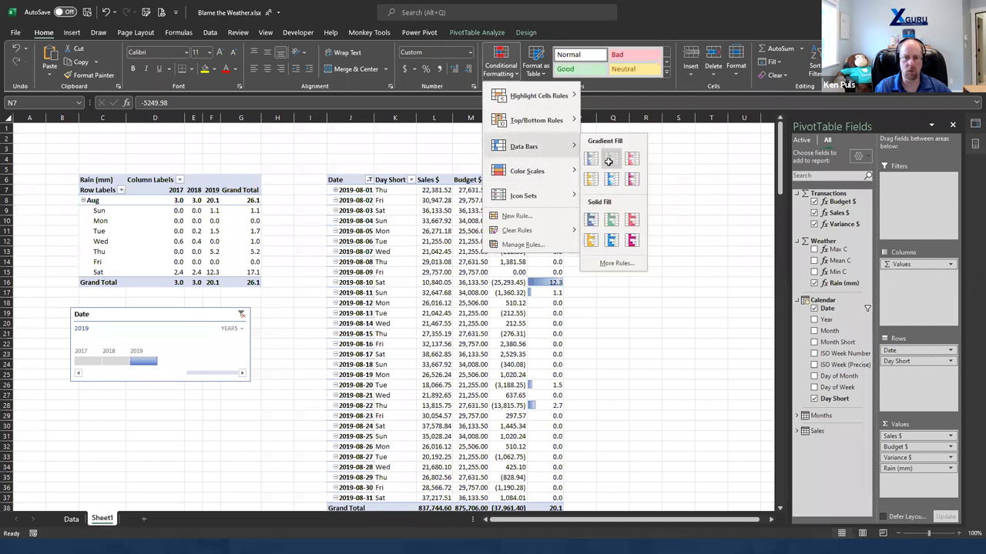
click(611, 159)
click(541, 191)
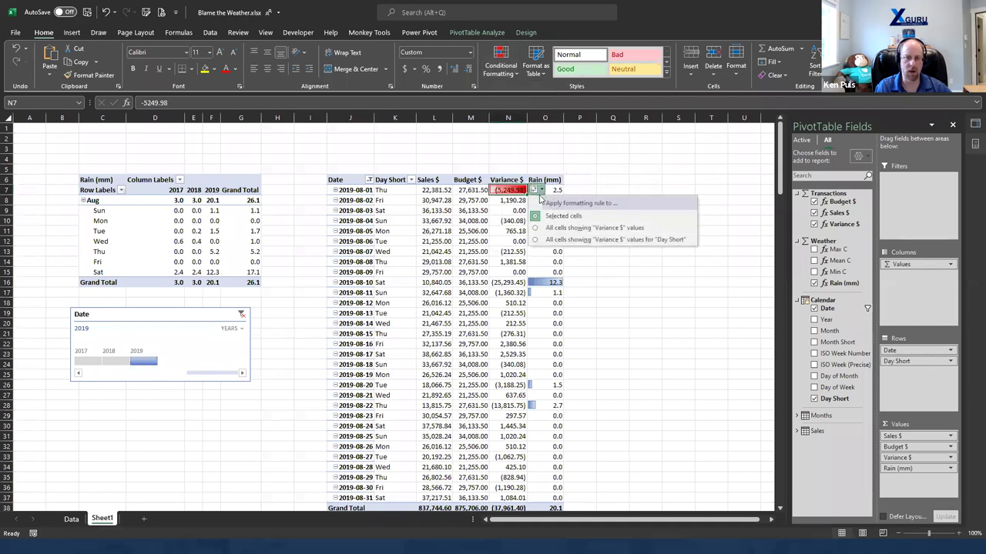
click(537, 241)
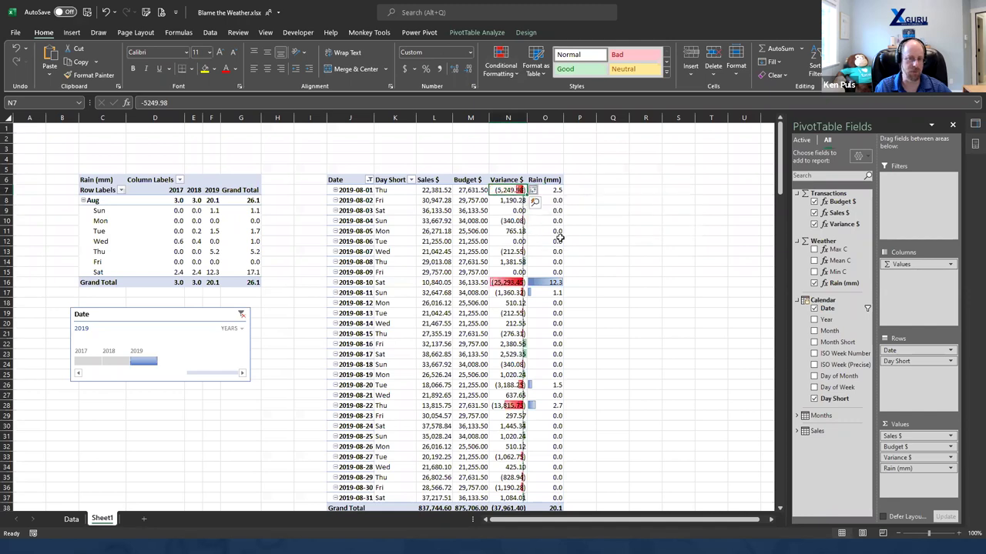
scroll(588, 224, down, 2)
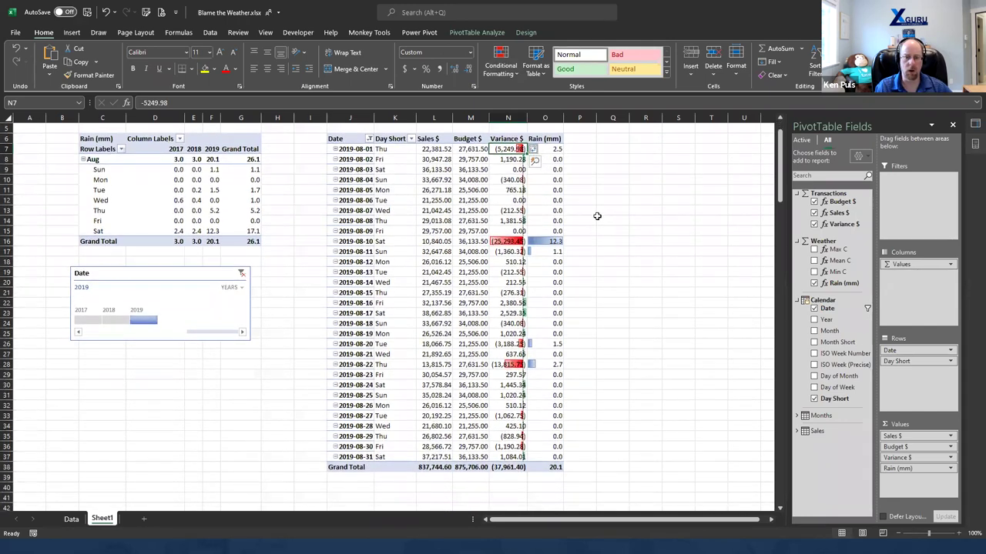
click(603, 221)
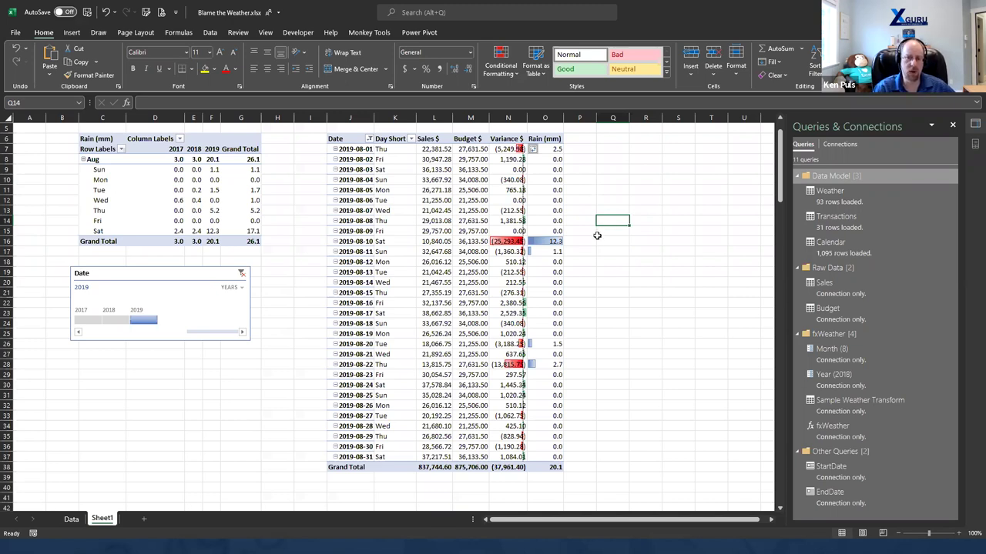
click(543, 240)
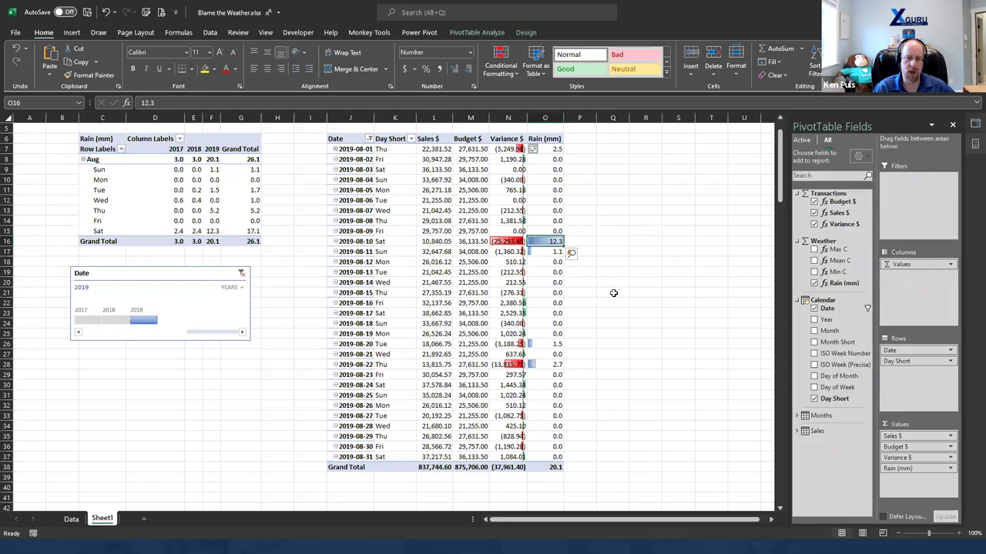
click(494, 241)
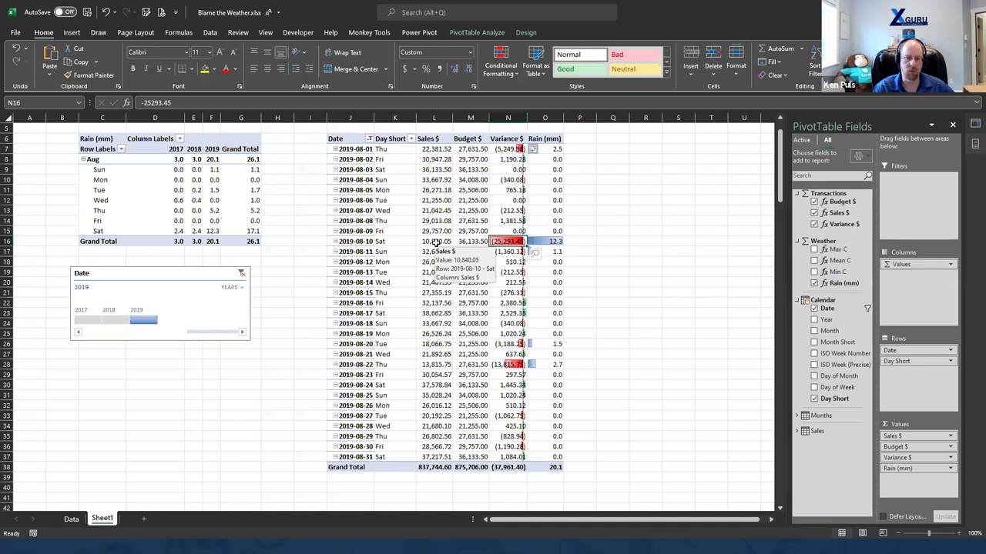
click(554, 365)
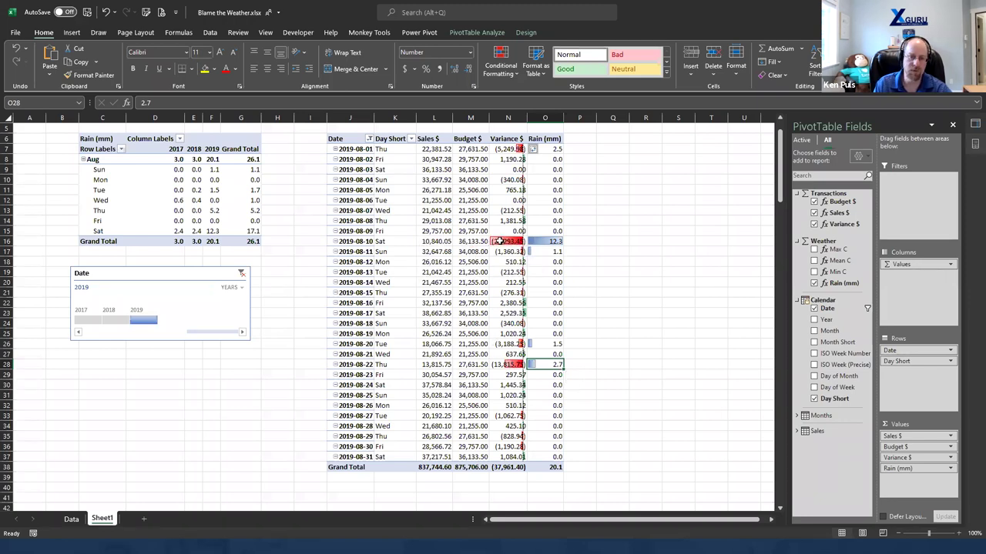
drag(500, 241, 424, 241)
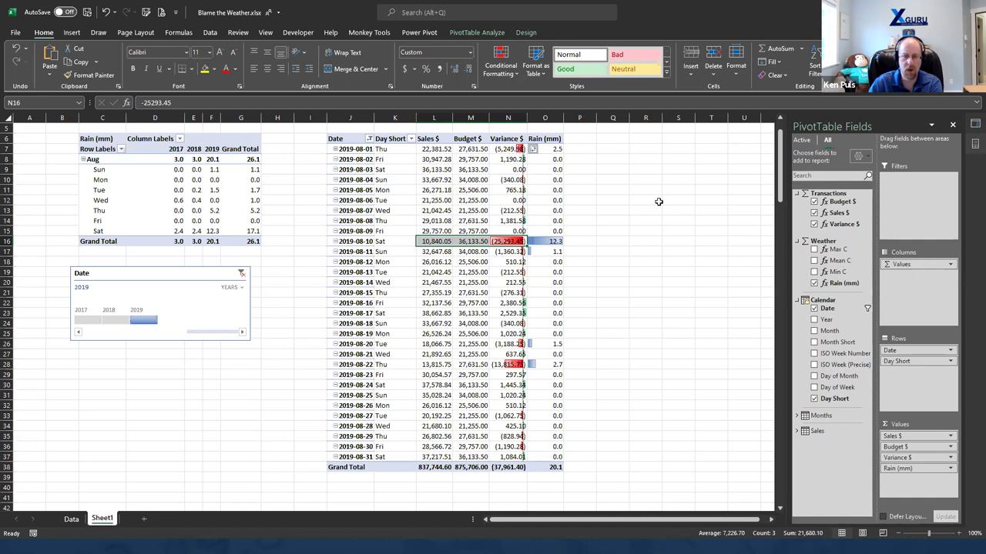
click(506, 312)
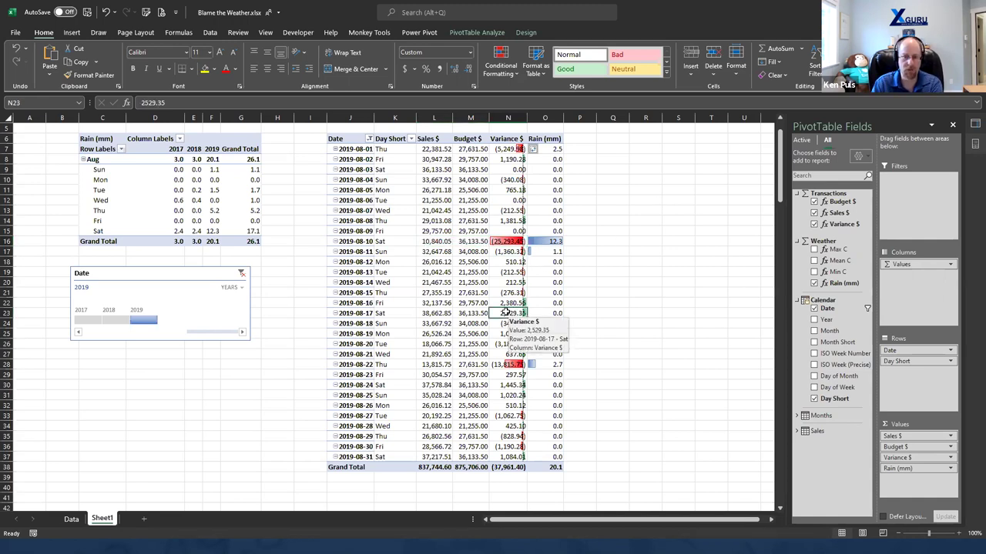
drag(505, 312, 431, 314)
drag(435, 385, 512, 391)
drag(422, 460, 517, 458)
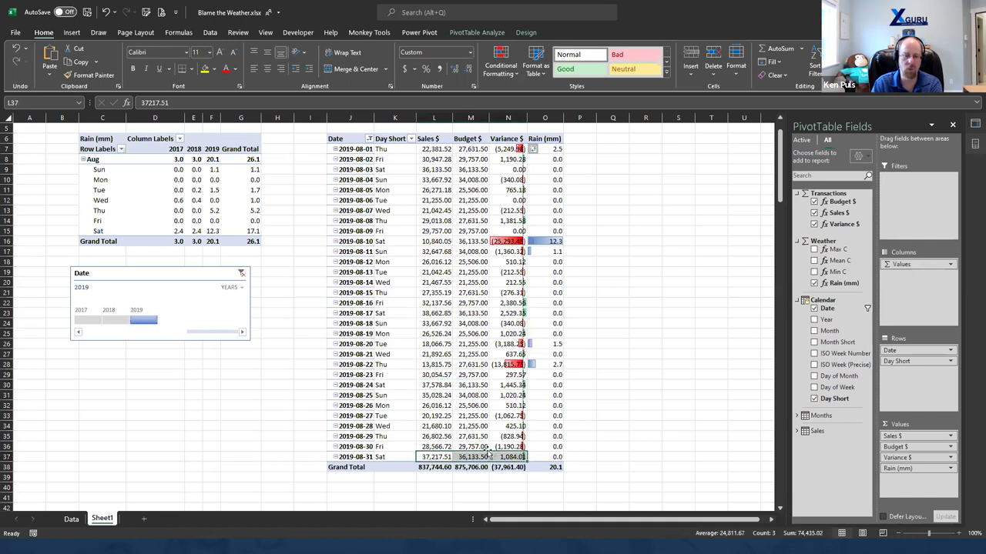
click(517, 245)
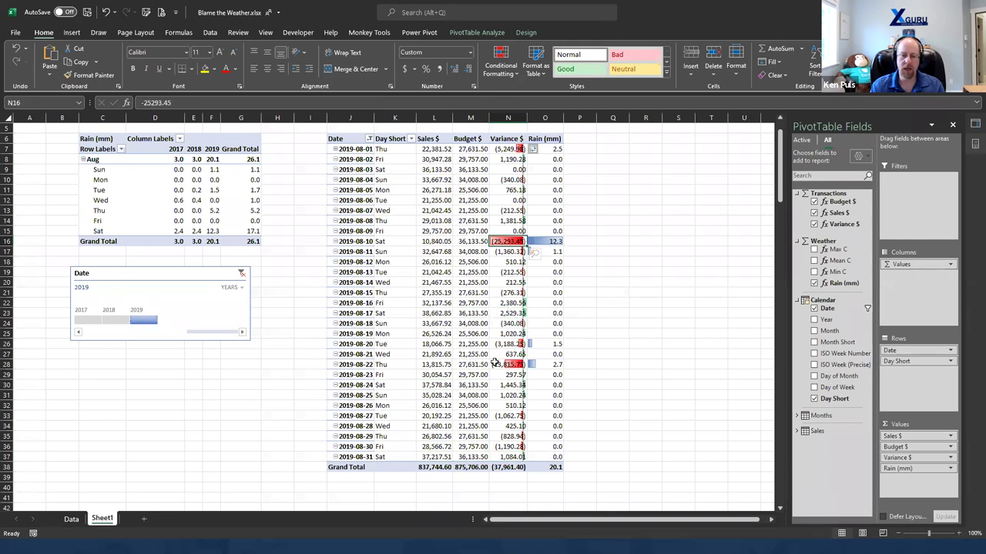
drag(507, 364, 423, 365)
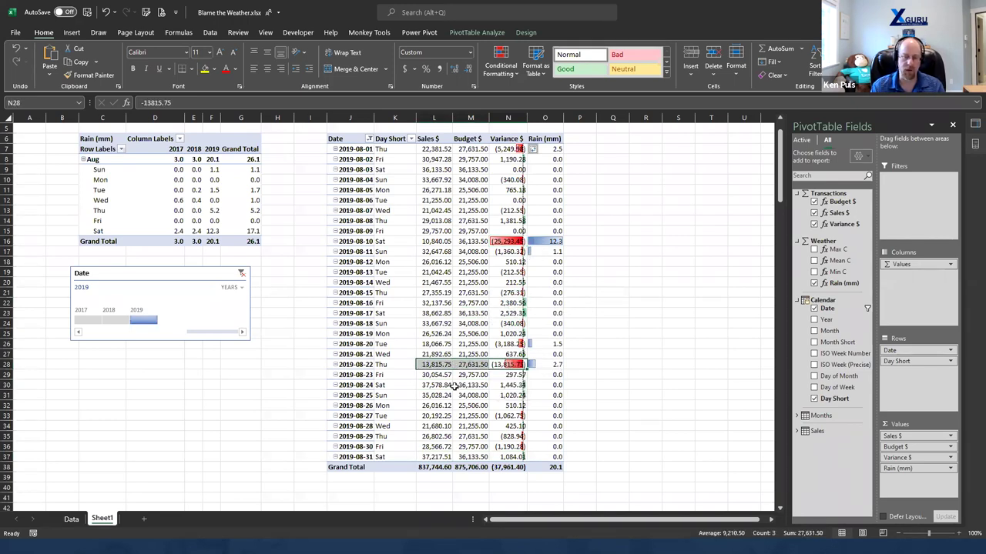
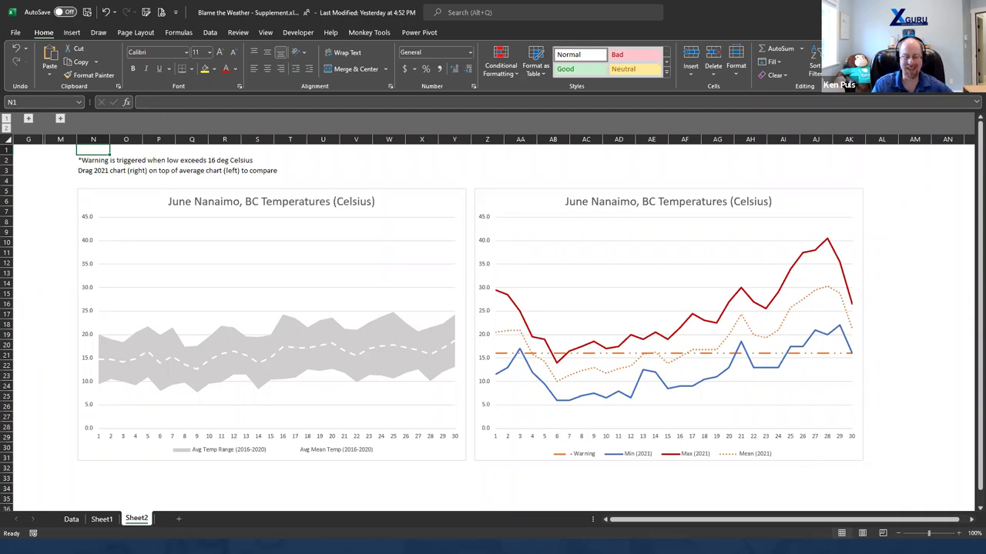
Step: Show the Data sheet and select the June 2016–2021 Month and Year rows (B18:C23)
click(69, 520)
click(94, 284)
drag(136, 305, 130, 338)
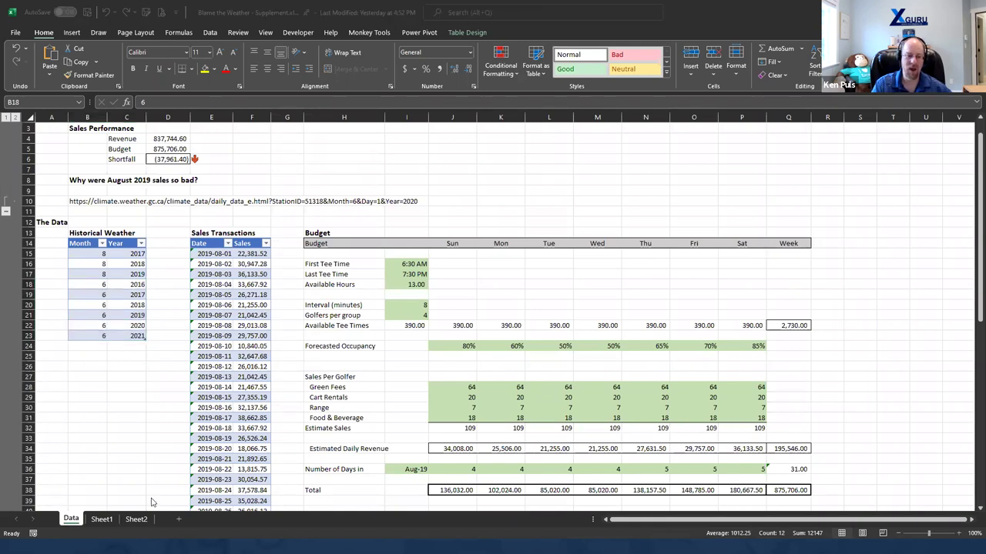
click(135, 523)
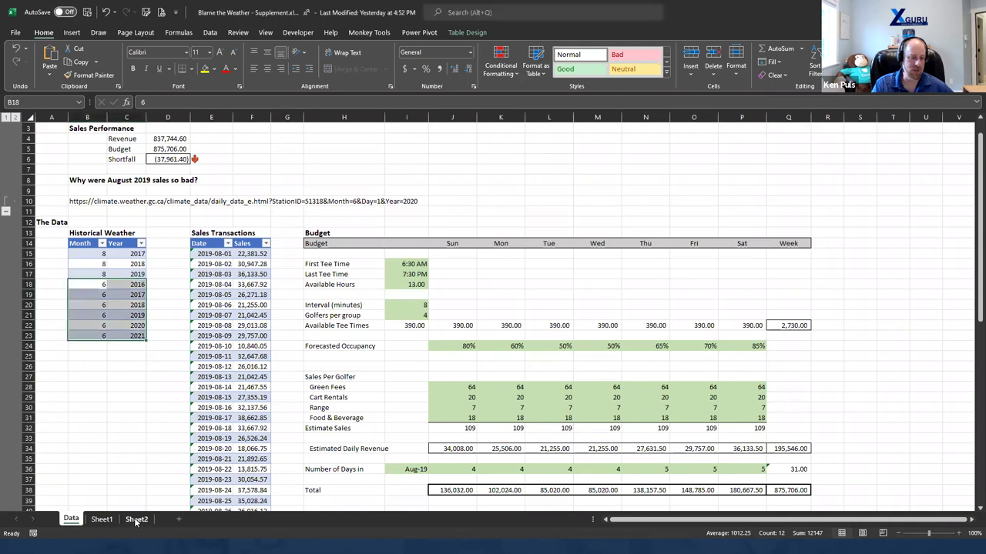
Step: Return to Sheet2 and read the series values on both June Nanaimo temperature charts
click(136, 521)
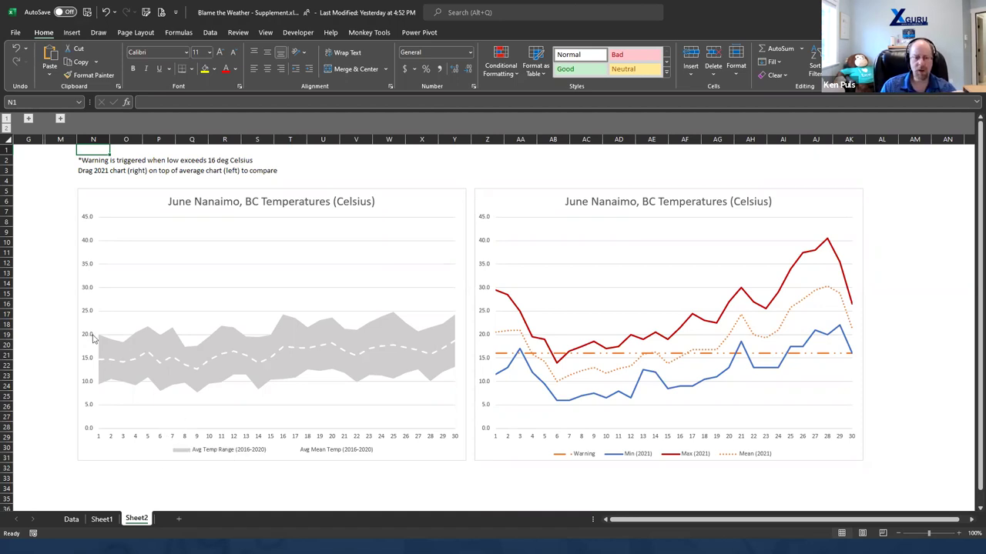
mouse_move(111, 342)
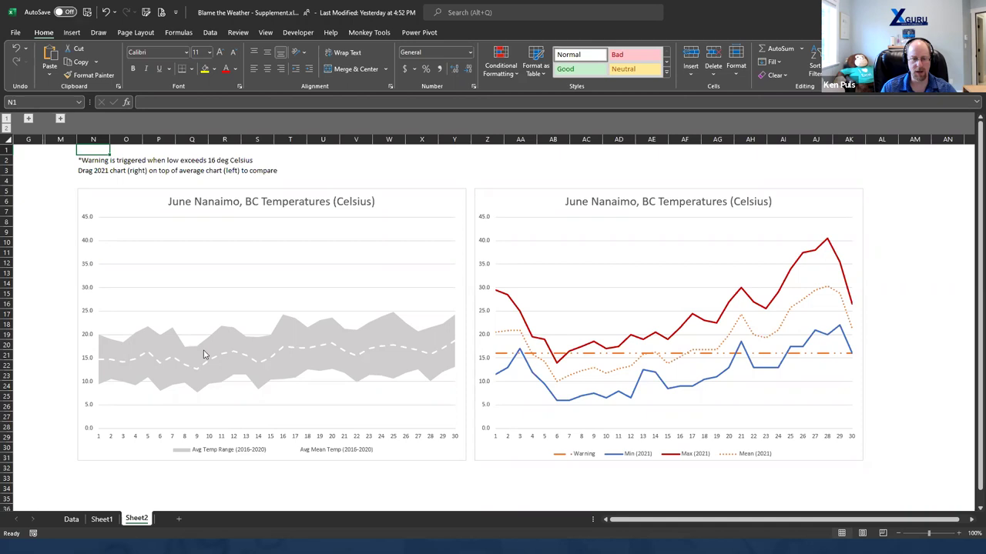
mouse_move(386, 361)
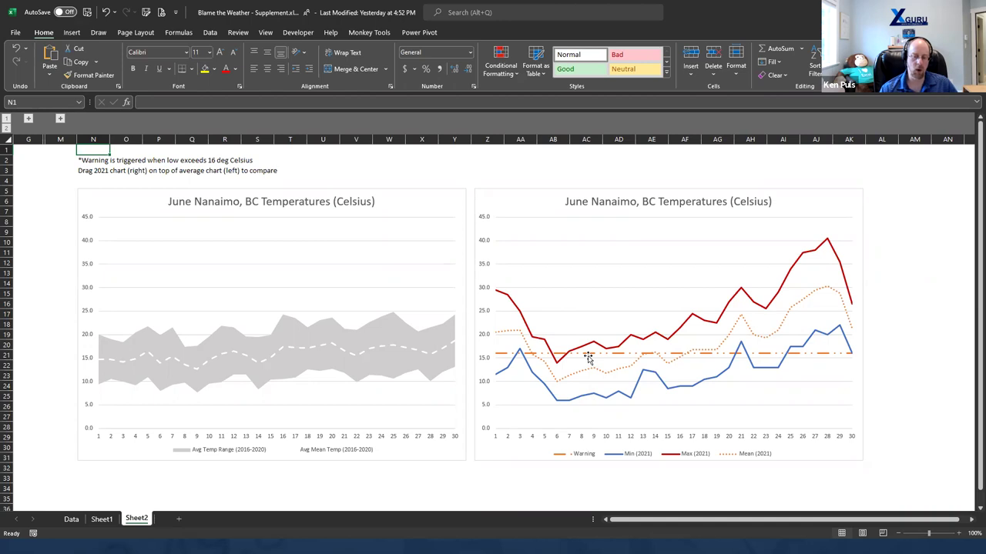
mouse_move(590, 361)
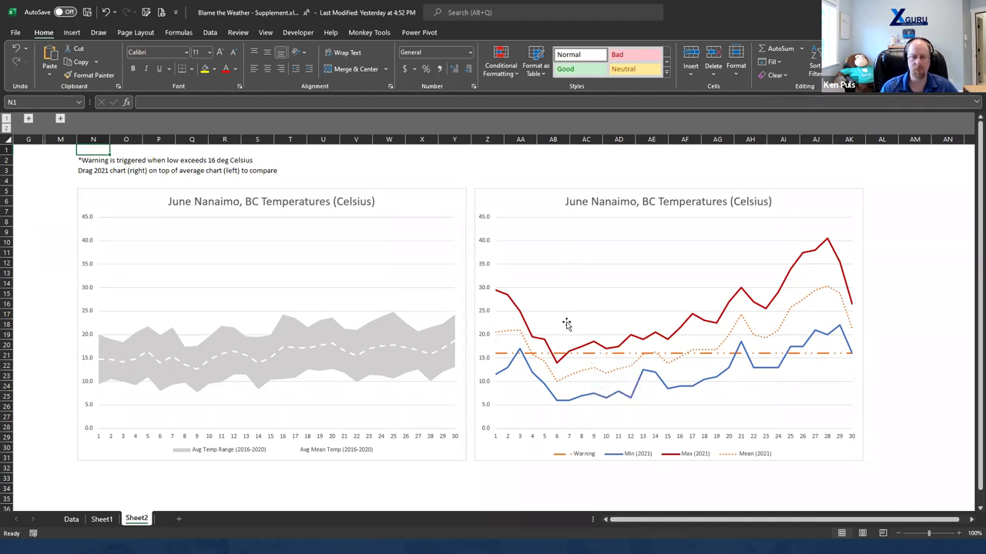
Step: Select both June charts and Align Left so the 2021 chart overlays the 2016–2020 average
click(407, 197)
click(506, 193)
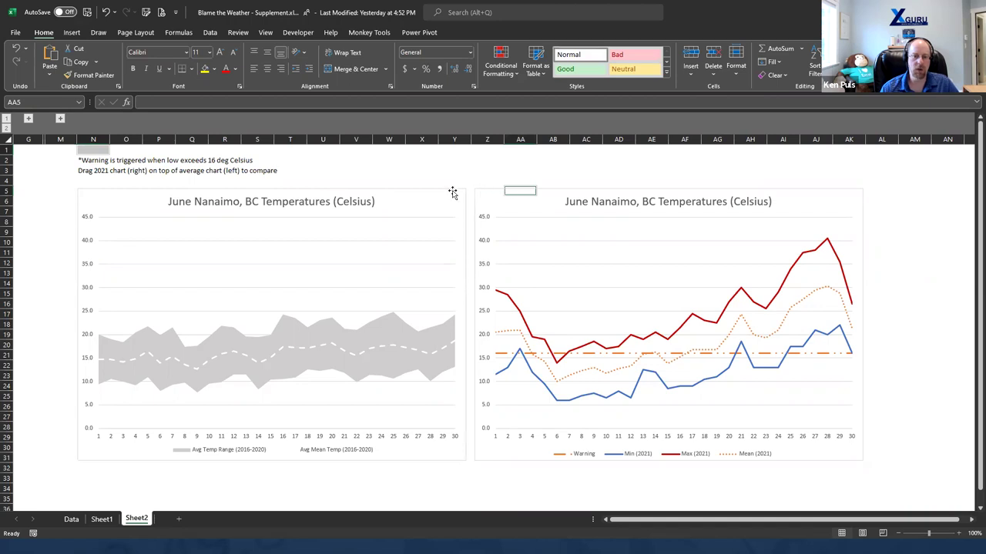
click(454, 193)
ctrl+click(496, 194)
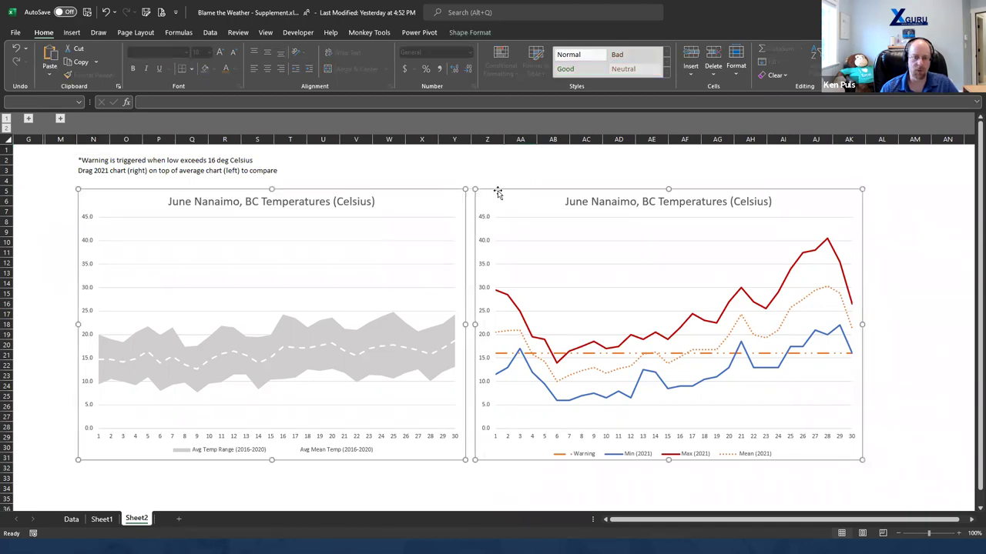
click(479, 32)
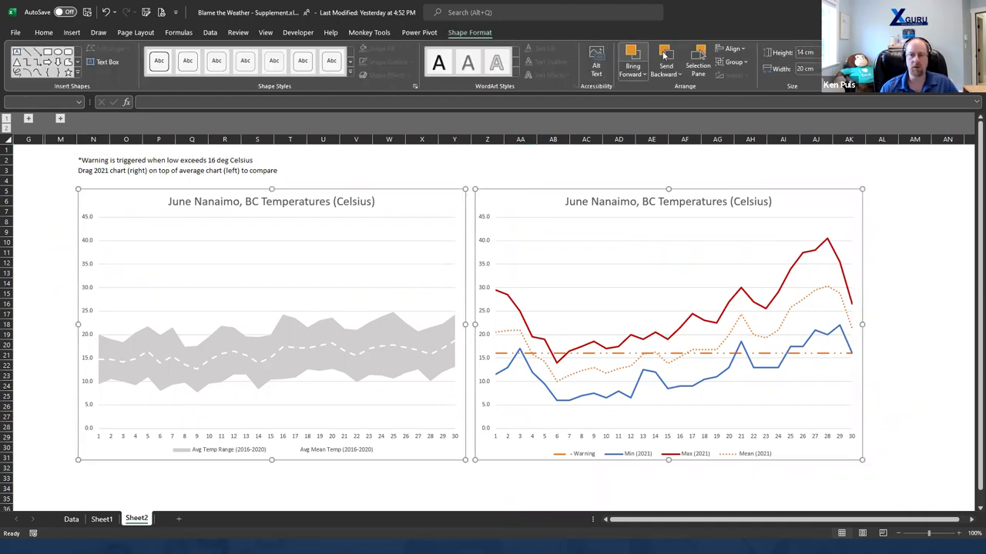
click(732, 51)
click(737, 61)
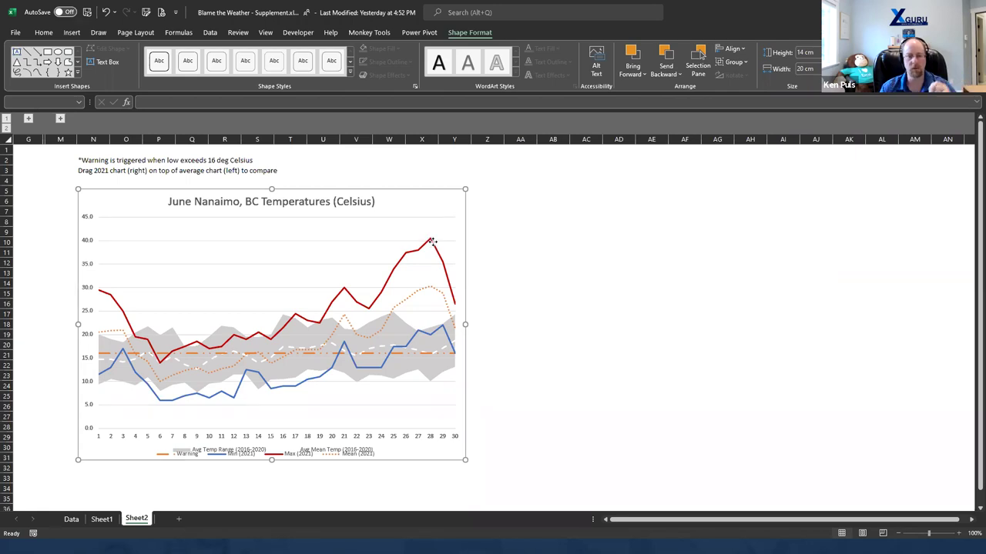
mouse_move(432, 241)
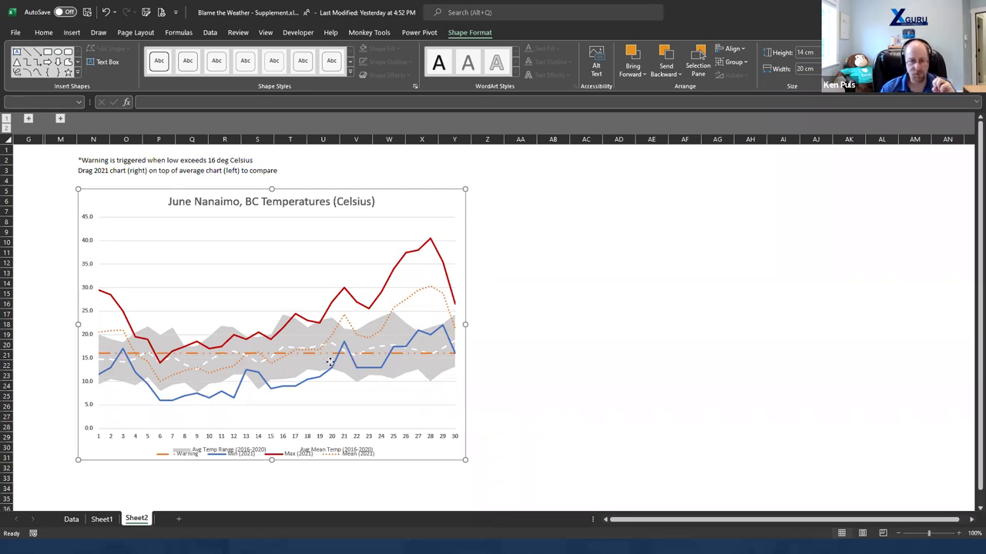
mouse_move(343, 341)
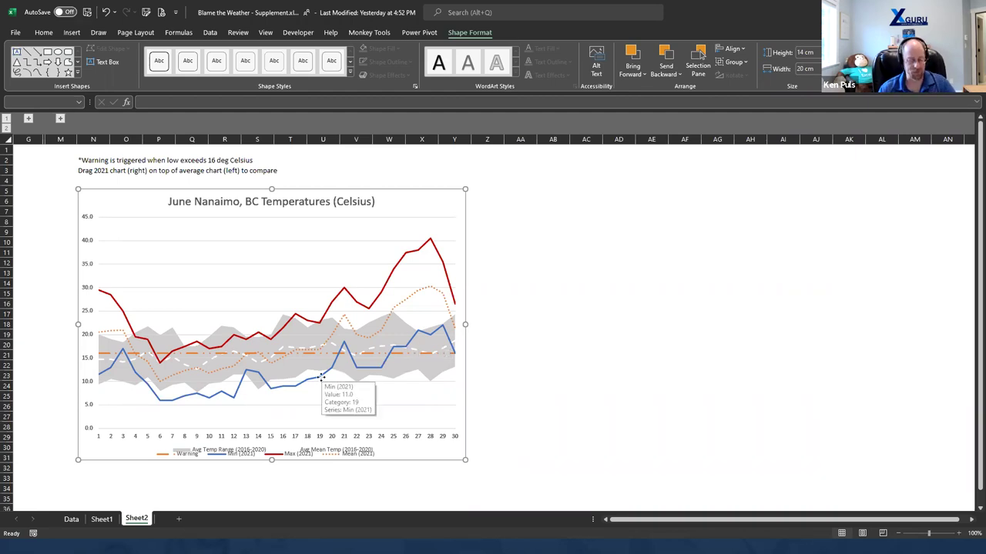
Step: Undo and redo the 2021 chart overlay, then switch to the Blame the Weather - Supplement report
key(ctrl+z)
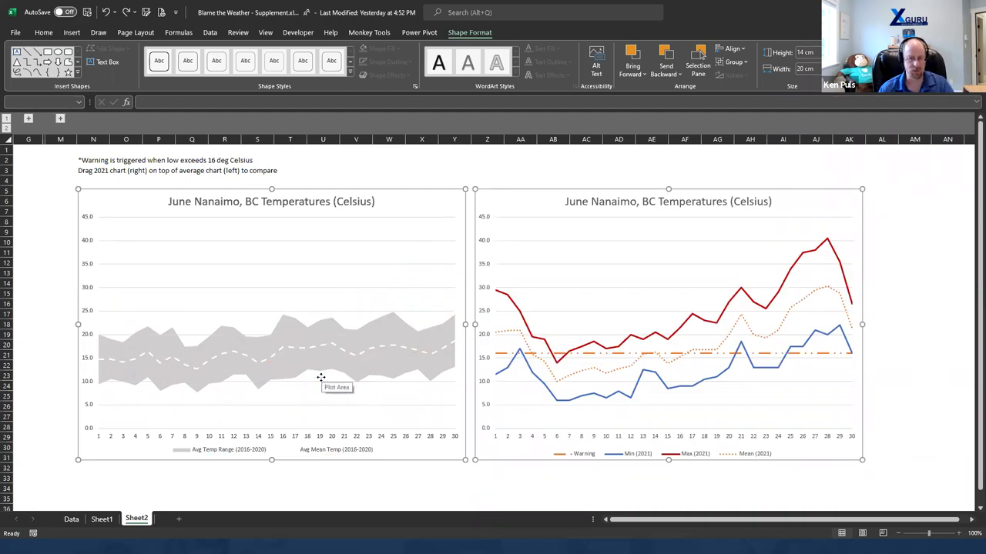
key(ctrl+y)
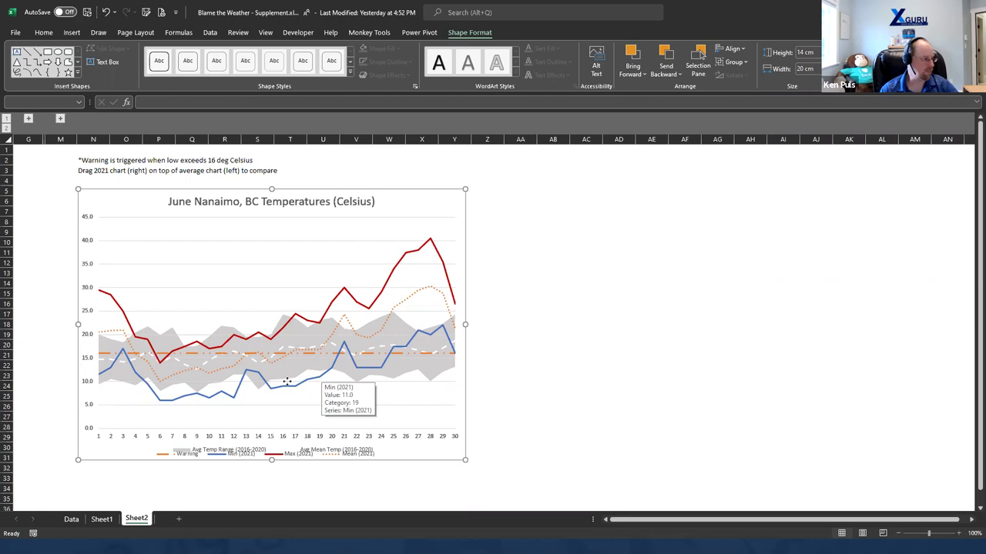
key(alt+Tab)
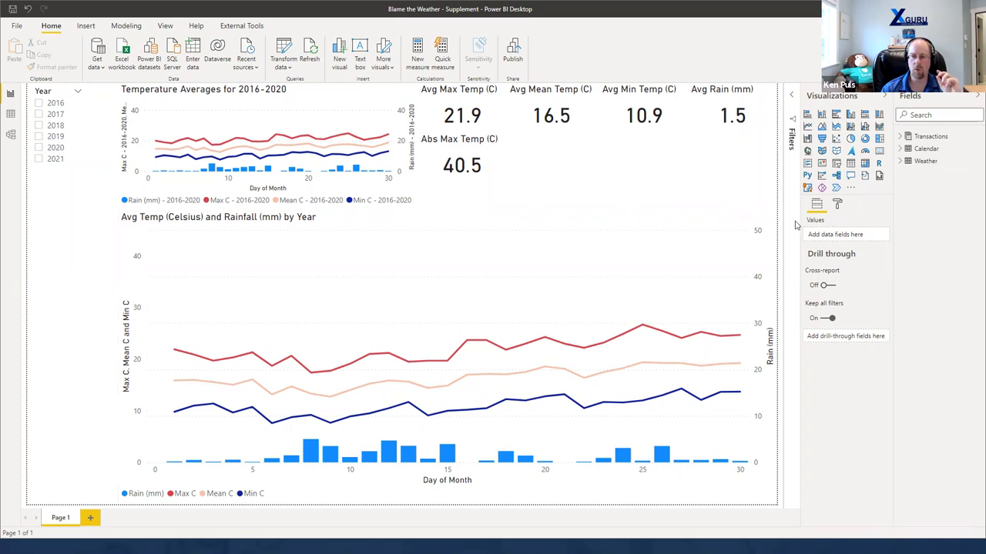
Step: Expand and collapse the Weather table, then expand the Calendar table's fields
click(900, 162)
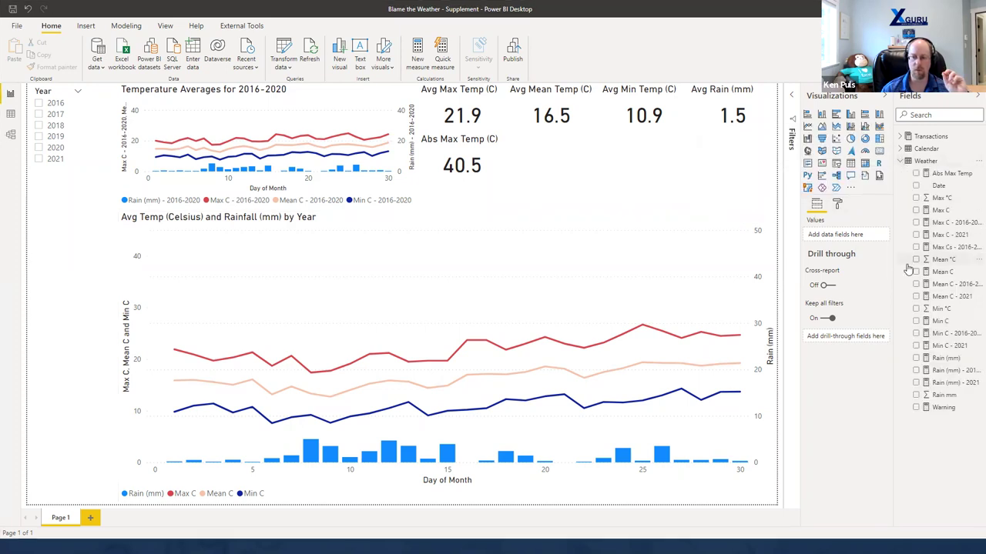
click(901, 162)
click(900, 149)
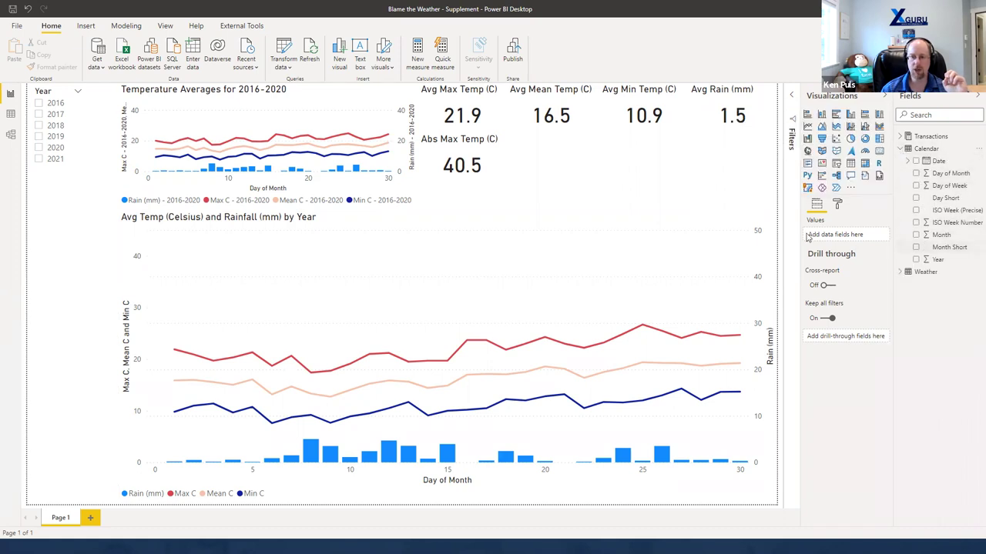
Step: Add Calendar[Year] to the combo chart's Small multiples, giving one panel per year 2016–2021
click(627, 217)
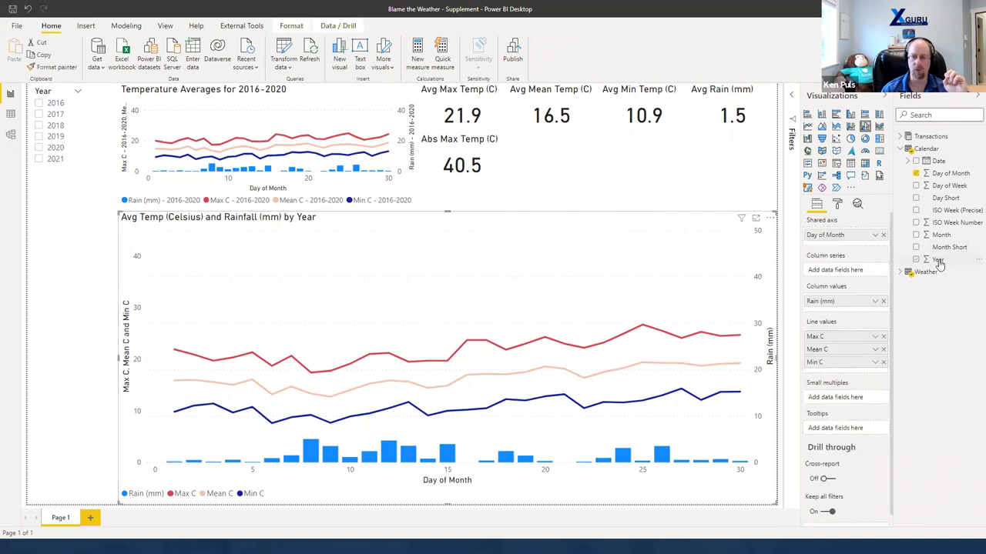
drag(937, 262, 844, 396)
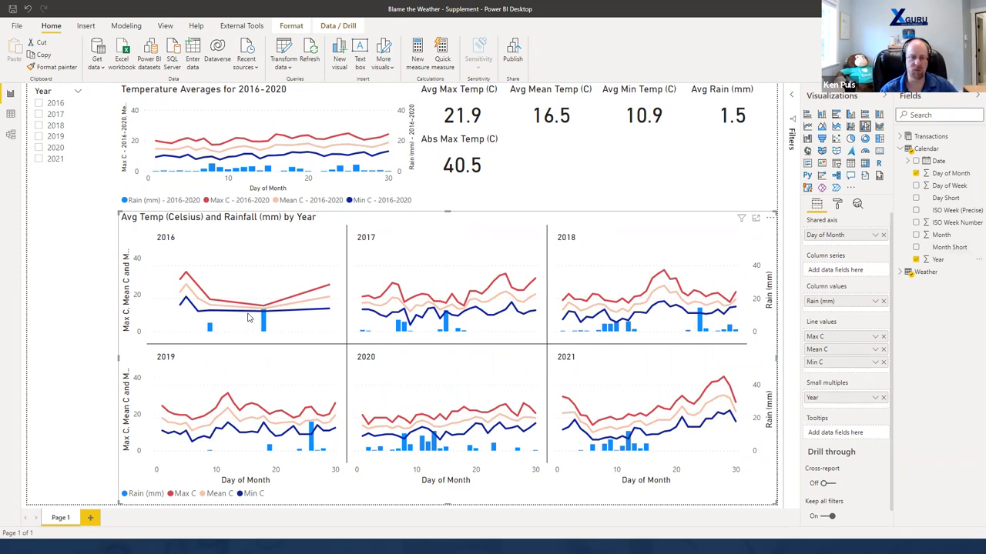
mouse_move(251, 314)
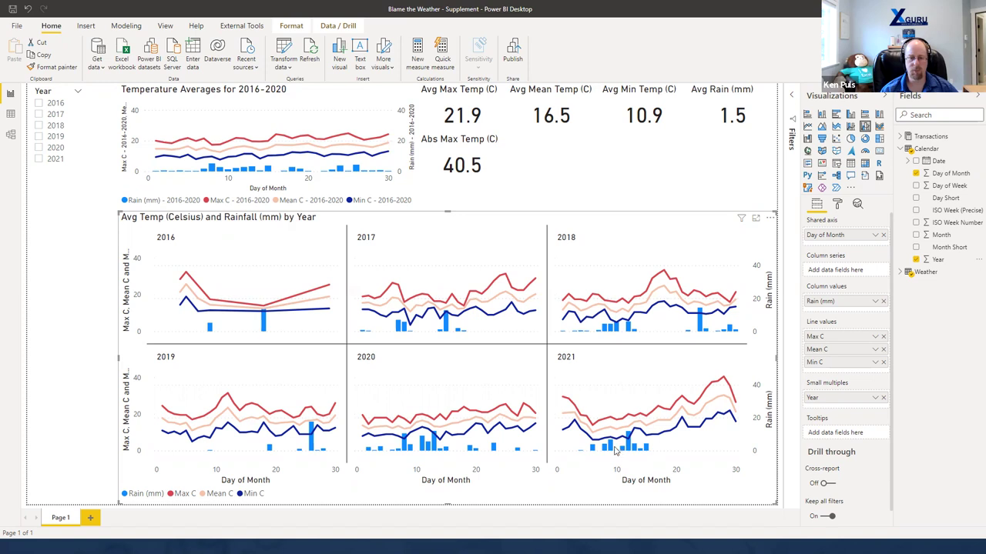
mouse_move(612, 446)
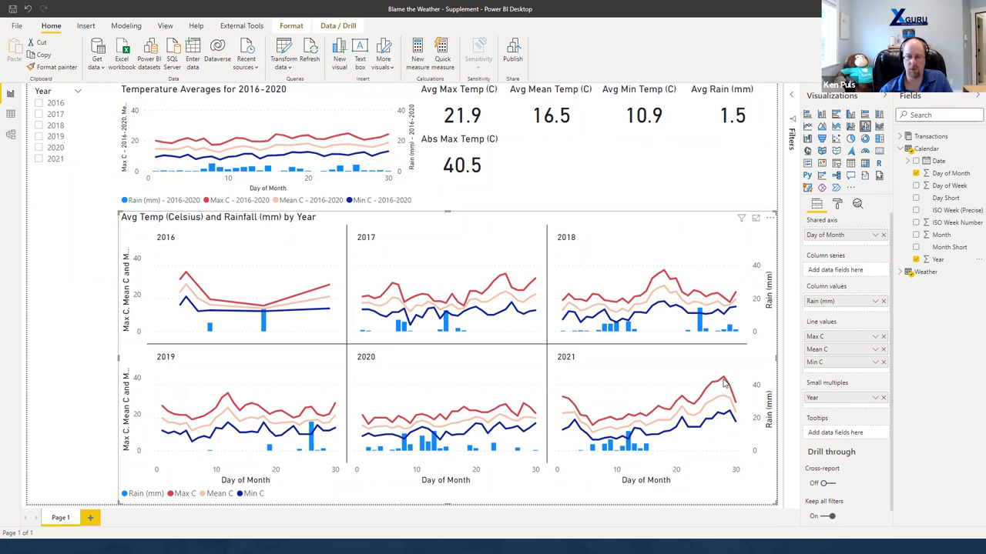
mouse_move(724, 383)
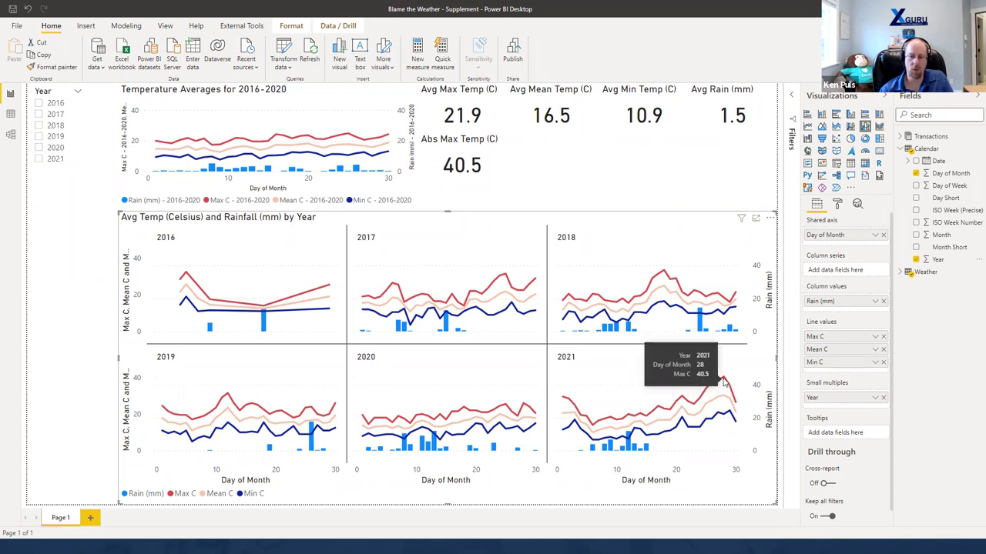
click(723, 383)
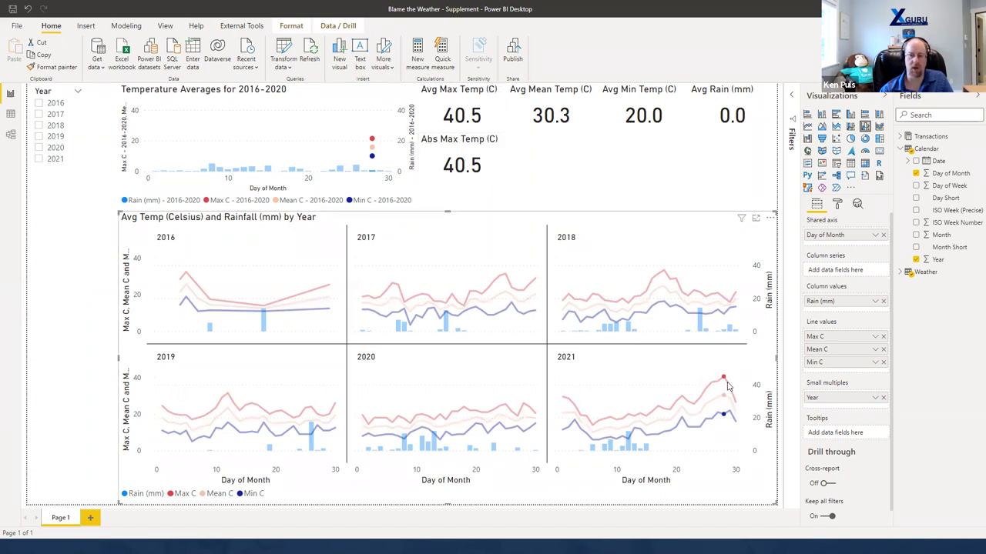
mouse_move(727, 391)
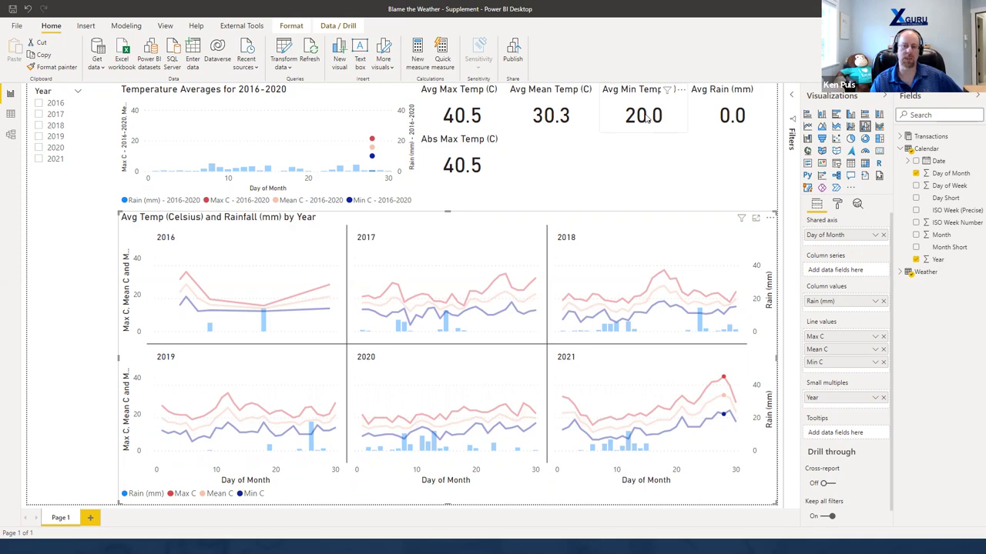
mouse_move(648, 118)
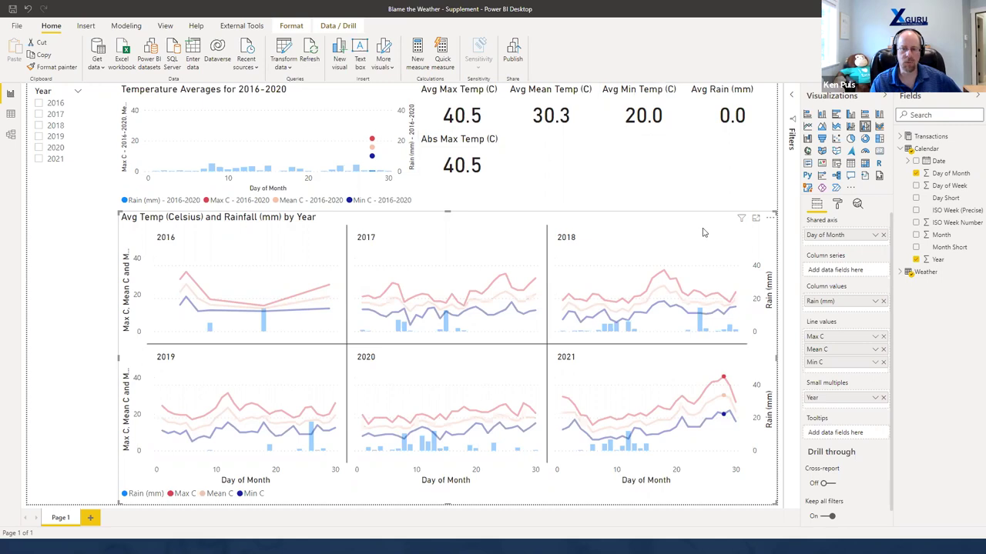
click(724, 387)
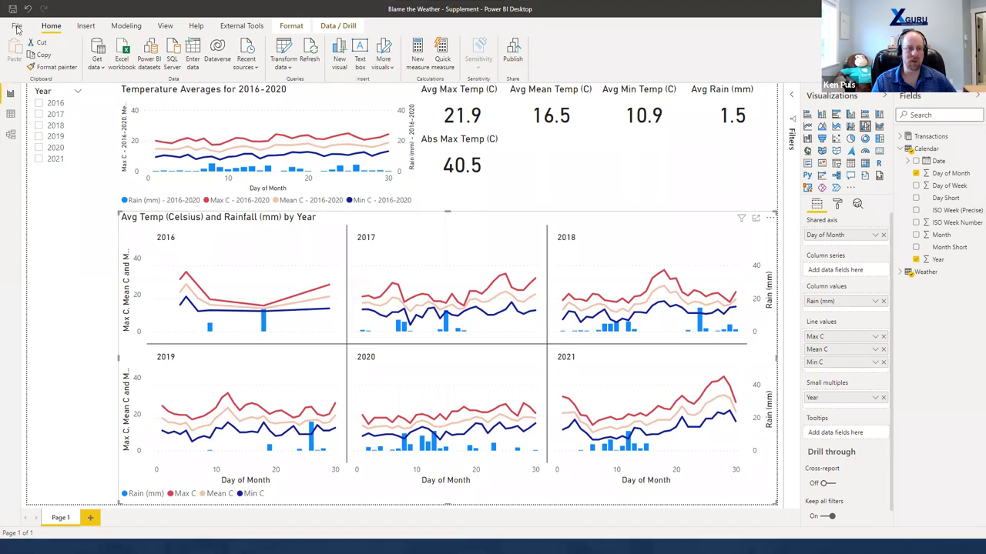
click(17, 27)
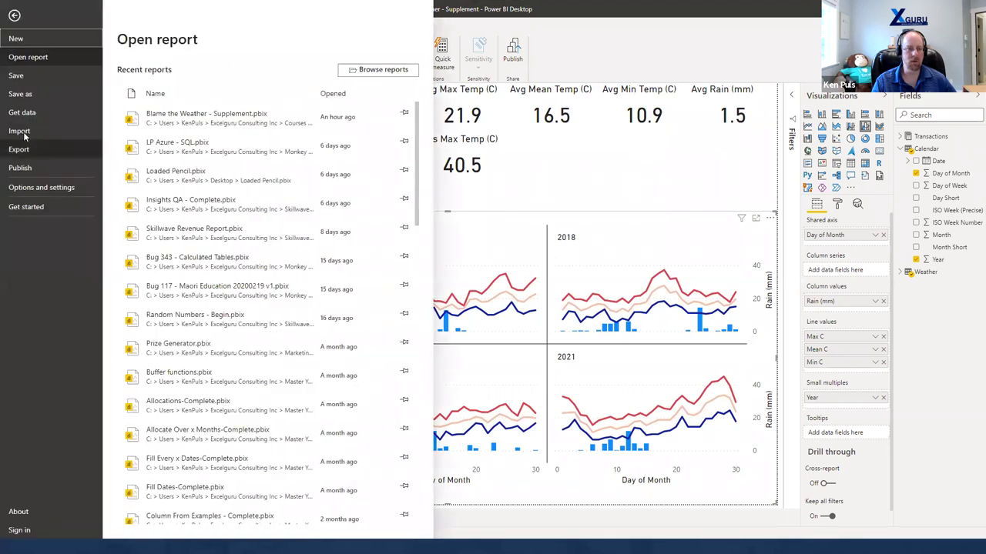
click(51, 136)
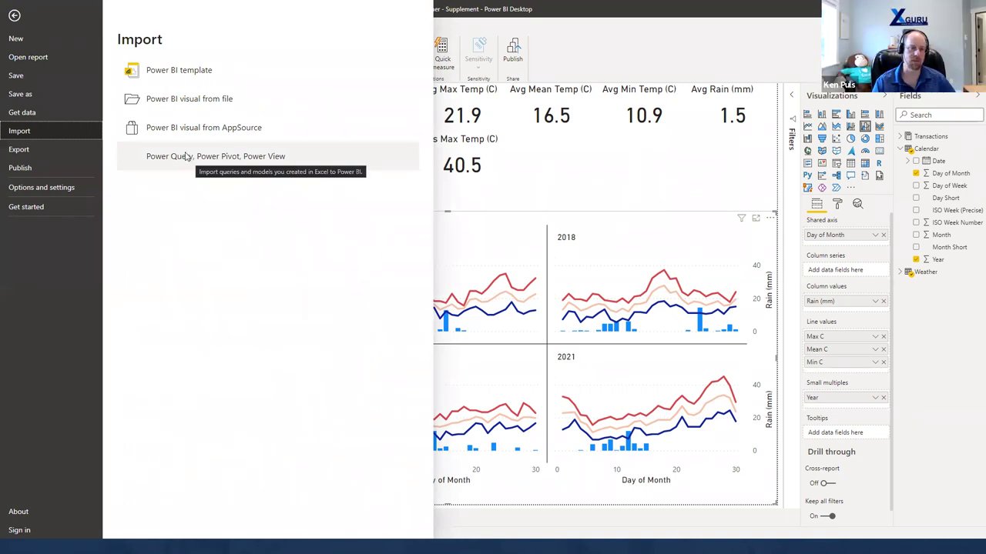
click(14, 14)
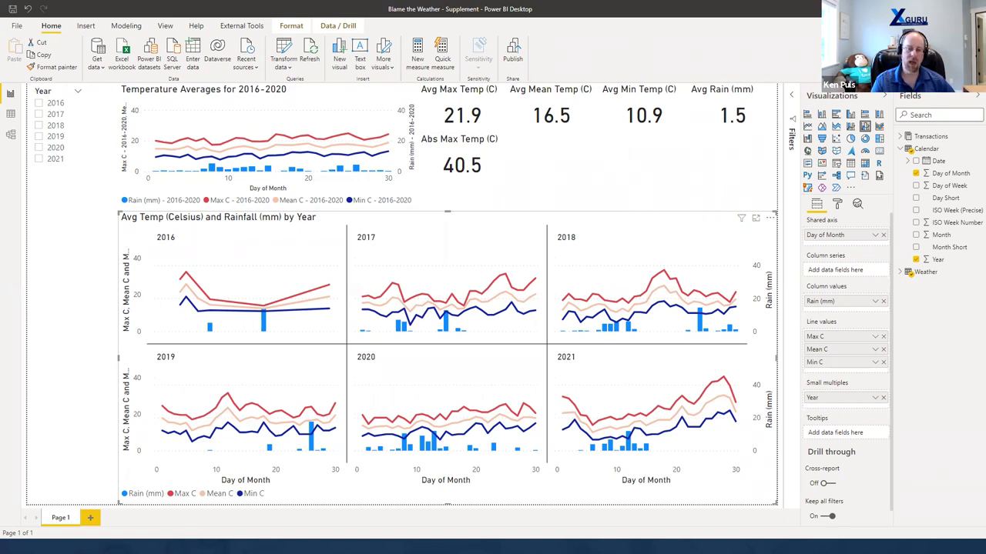
Step: Switch from Power BI Desktop to the Excel workbook with the June temperature chart
key(alt+Tab)
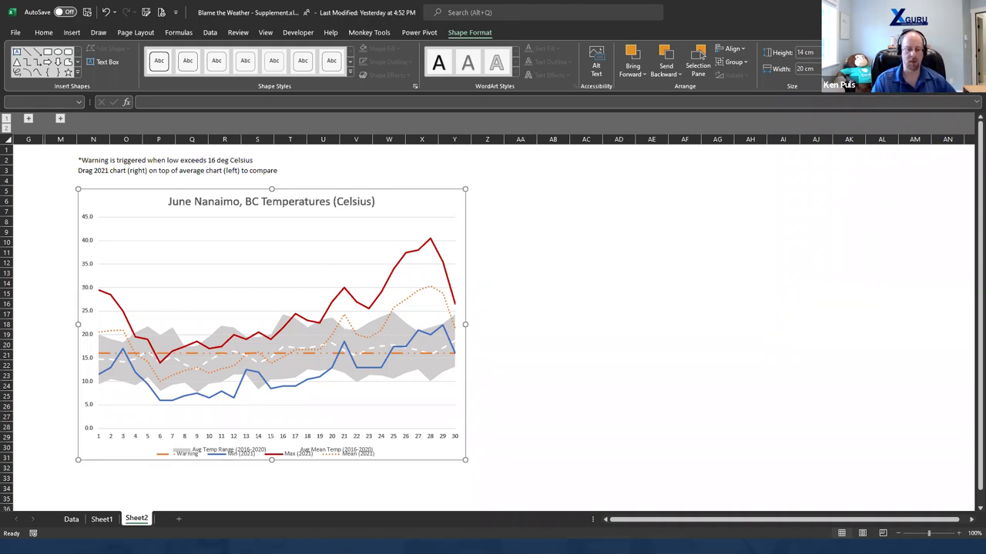
Step: Switch to the PowerPoint slideshow and advance to the Subscribe to the Excelguru Newsletter slide
key(alt+Tab)
key(Right)
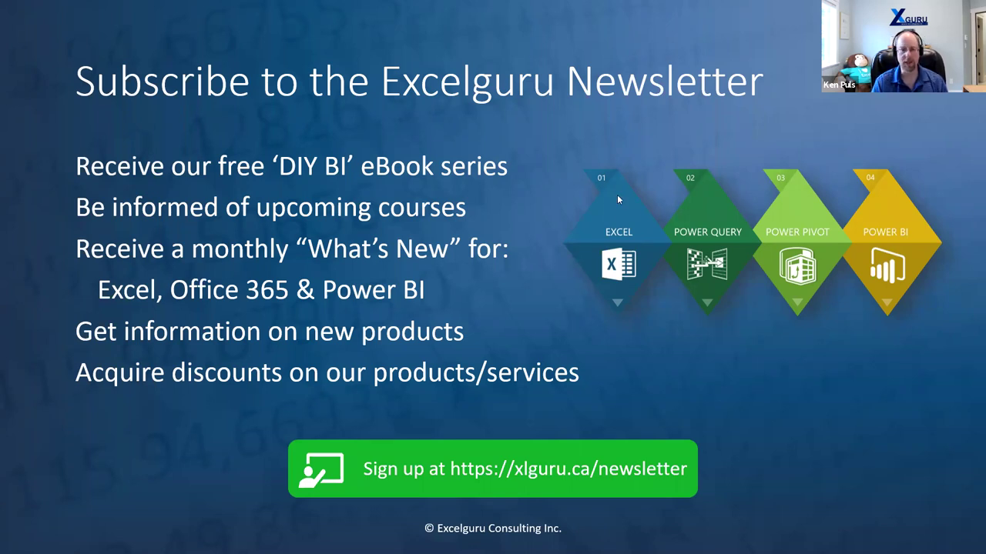
Step: Advance to the Connecting with Excelguru slide, then end the show to return to Excel
click(501, 315)
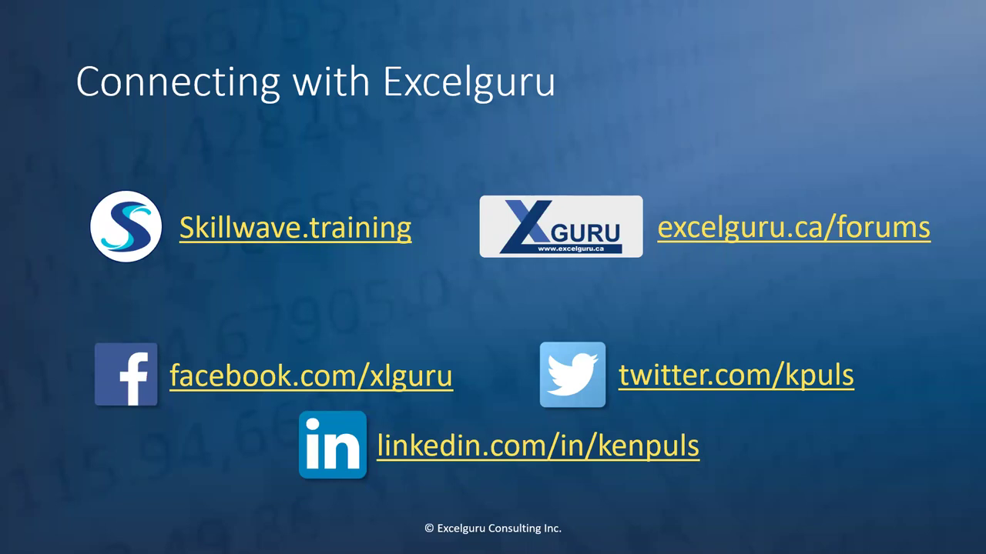
click(559, 103)
click(570, 118)
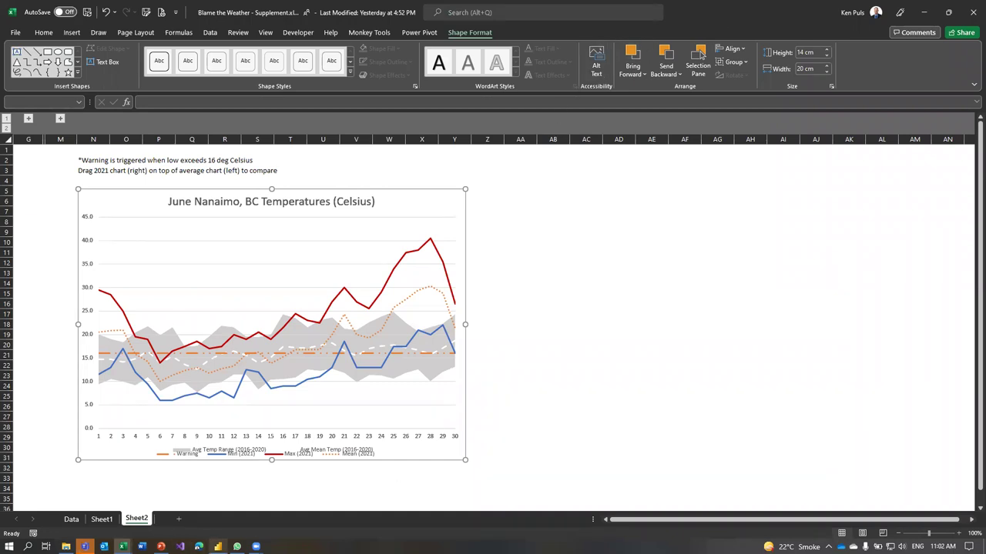
click(217, 547)
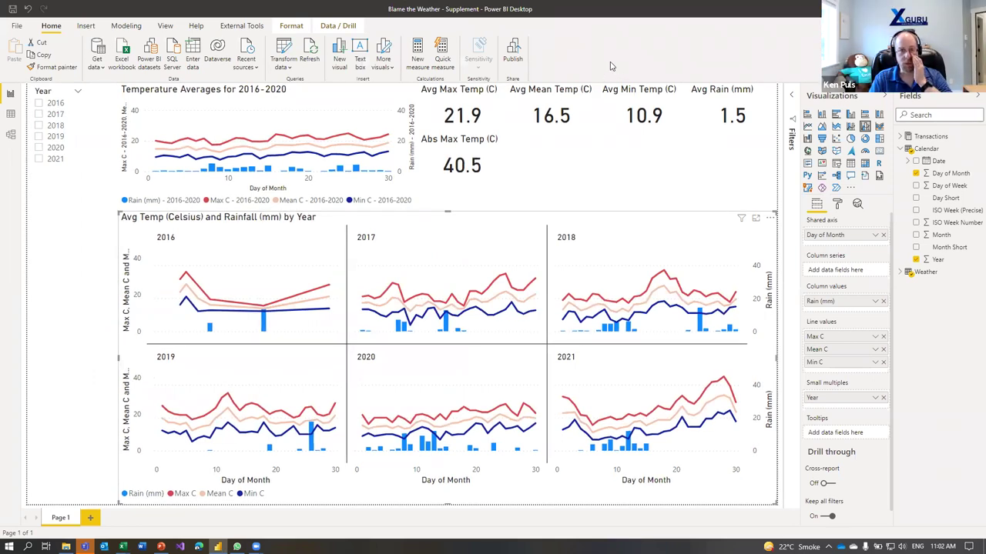
click(285, 51)
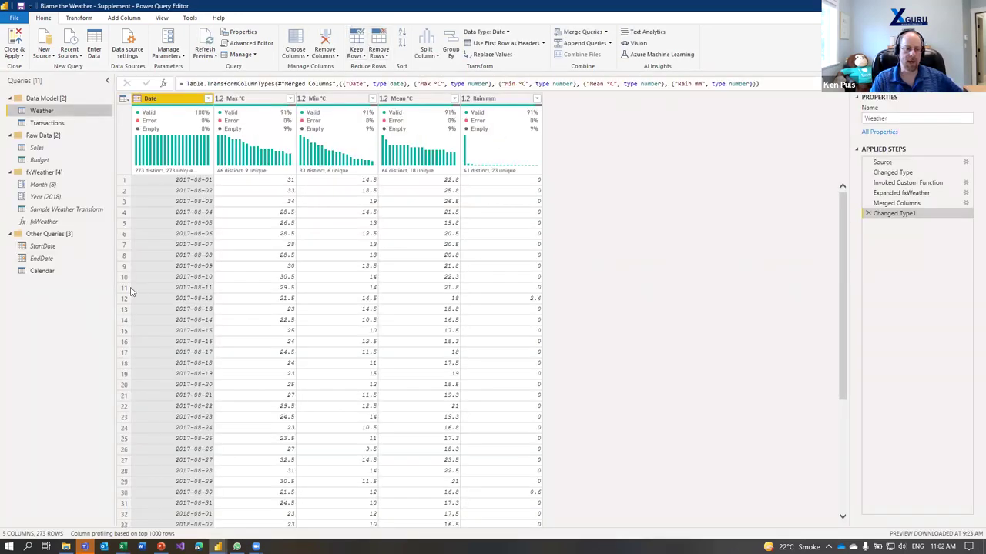
click(57, 248)
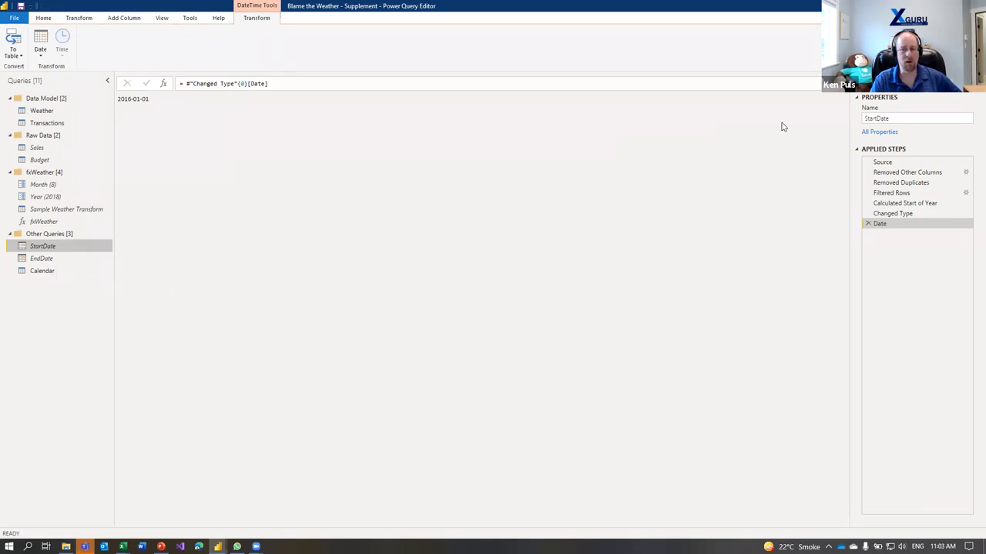
click(904, 162)
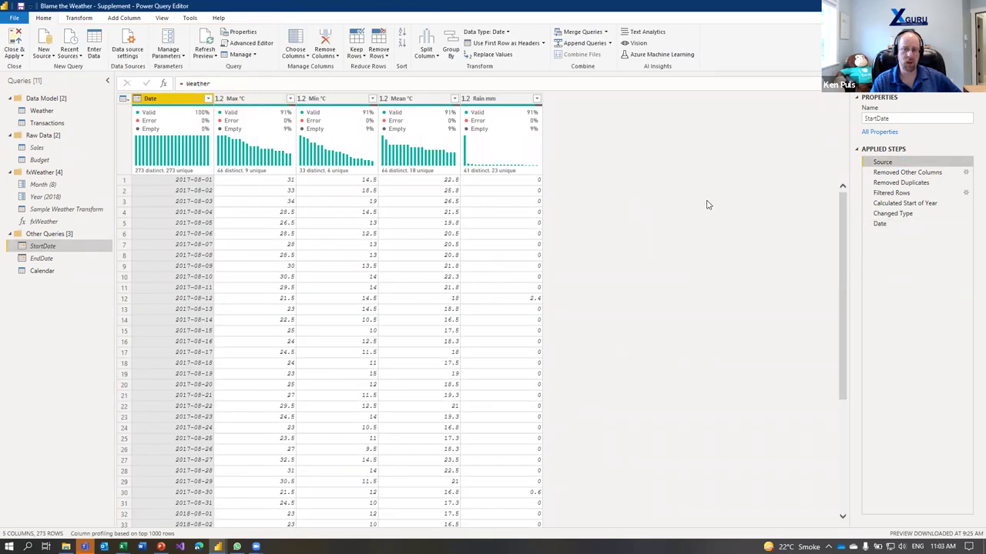
click(881, 172)
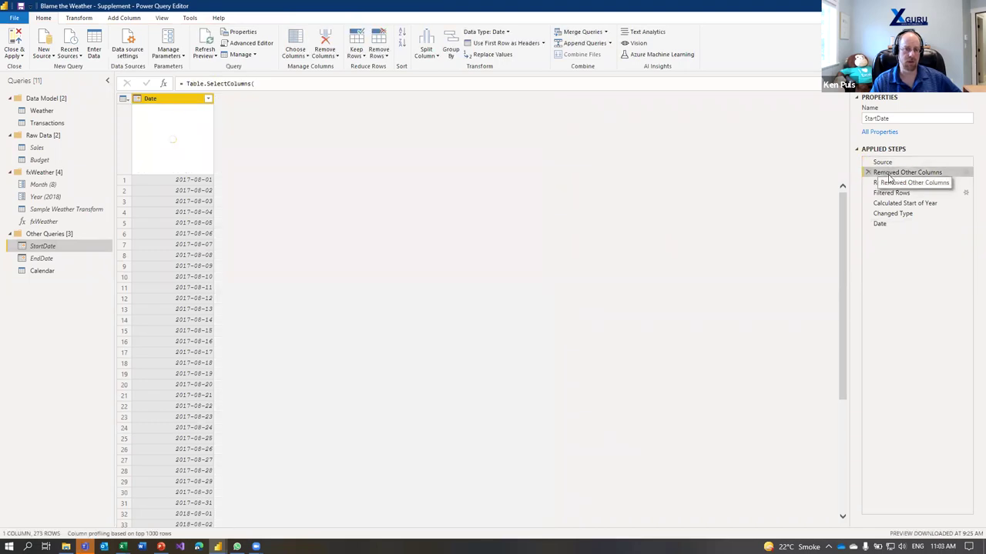
click(895, 184)
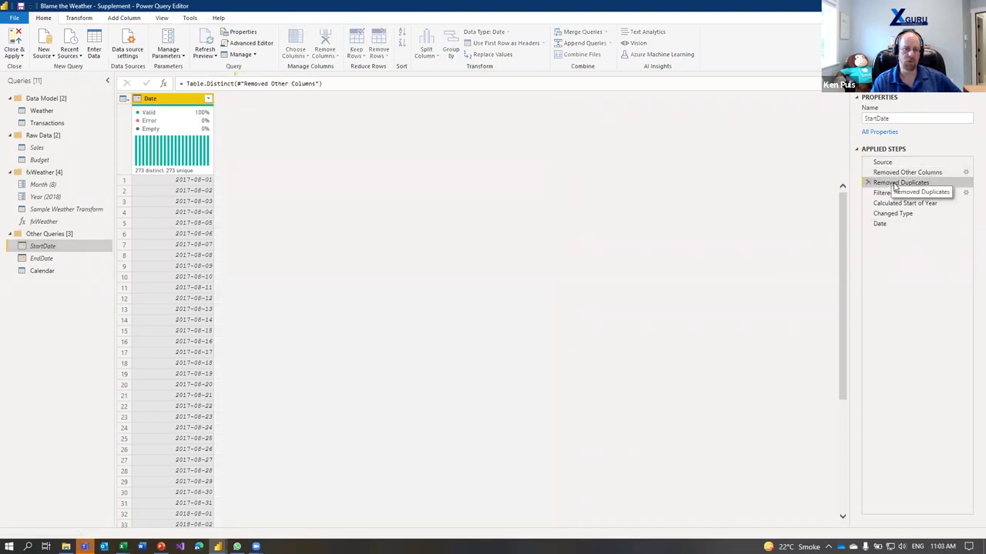
click(893, 193)
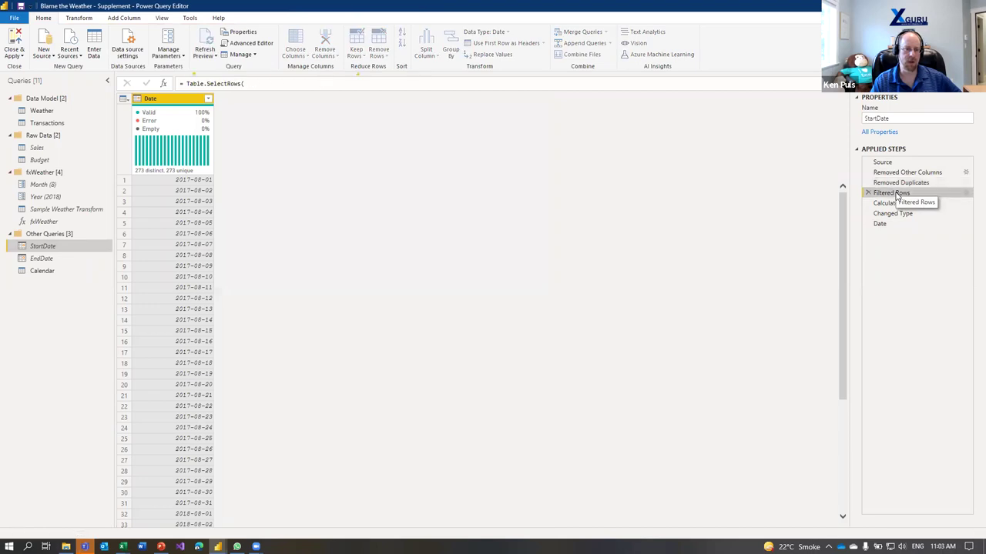
click(898, 204)
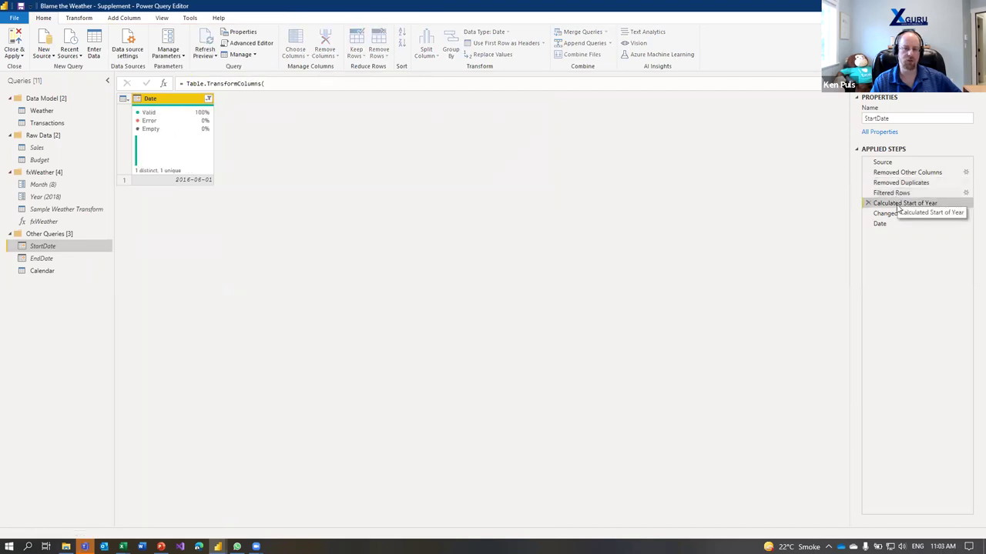
click(895, 213)
click(890, 224)
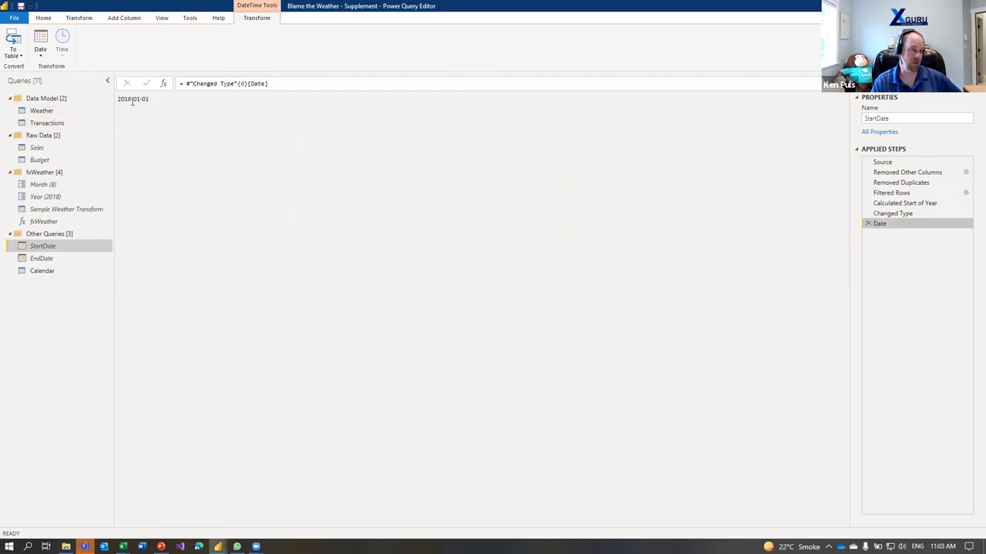
Step: Review the Calendar query's Source, Converted to Table, Renamed Columns, Changed Type and Calendar_Month steps
click(42, 271)
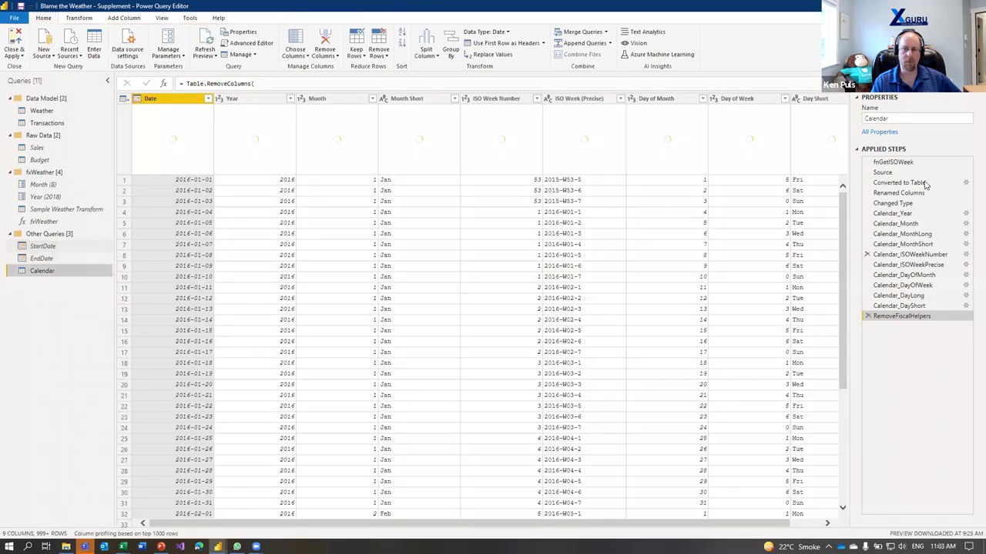
click(882, 171)
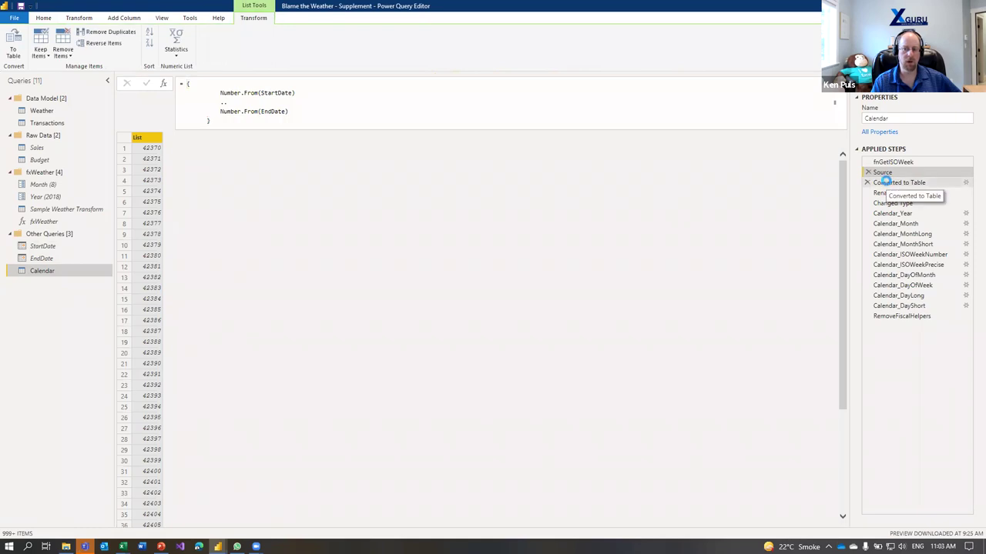
click(890, 183)
click(893, 193)
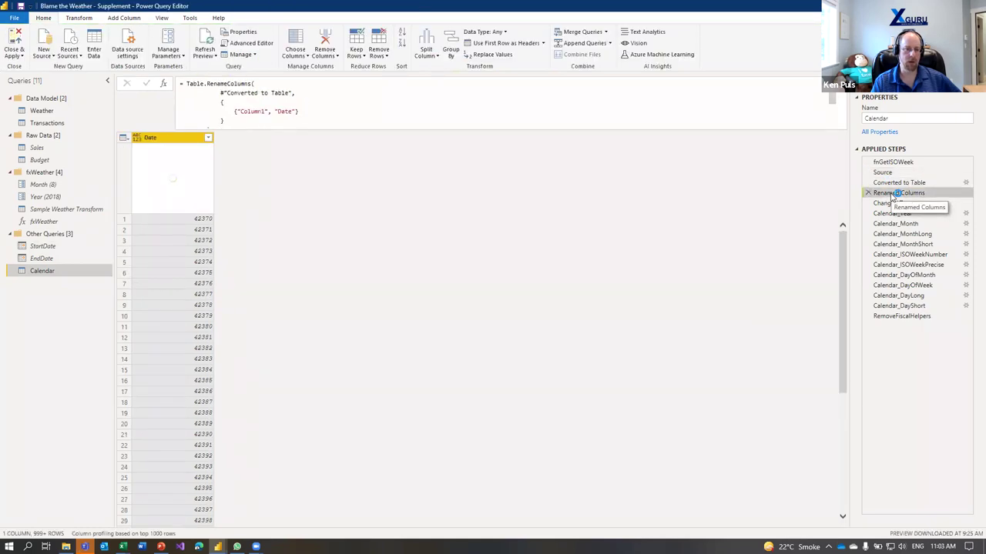
click(897, 203)
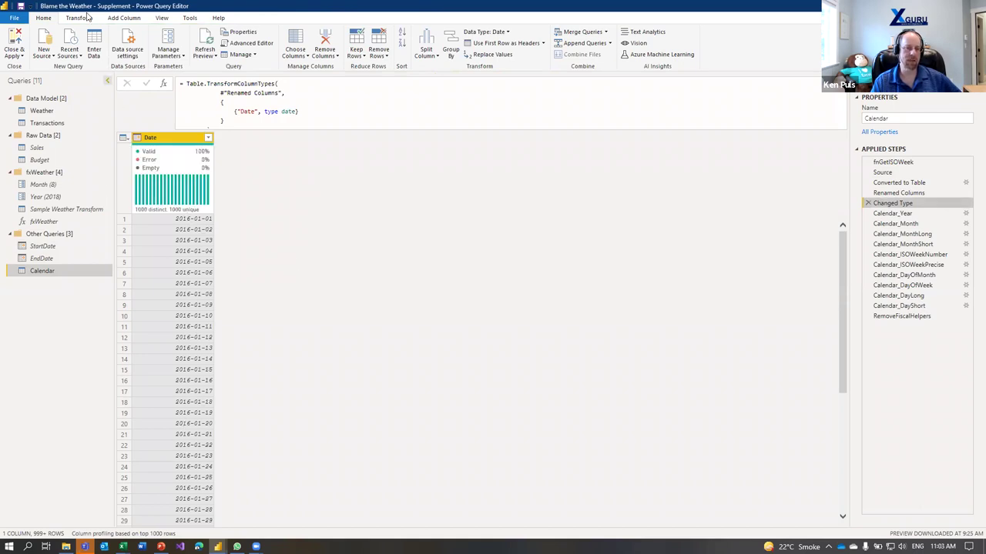
click(915, 224)
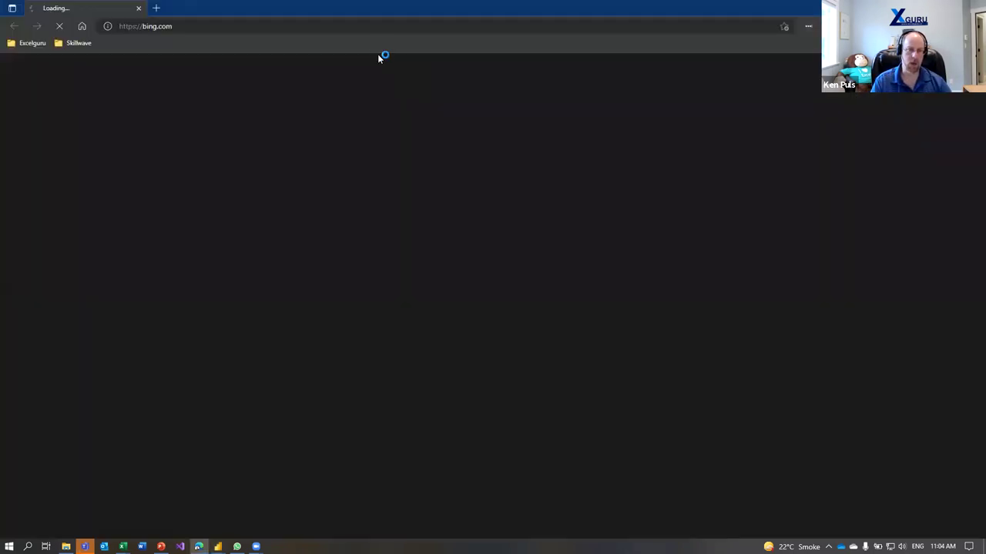
Step: Search 'skillwave' in Edge to reach Skillwave Training's Digital Products page, then return to Power Query Editor
click(362, 24)
text(skillwave)
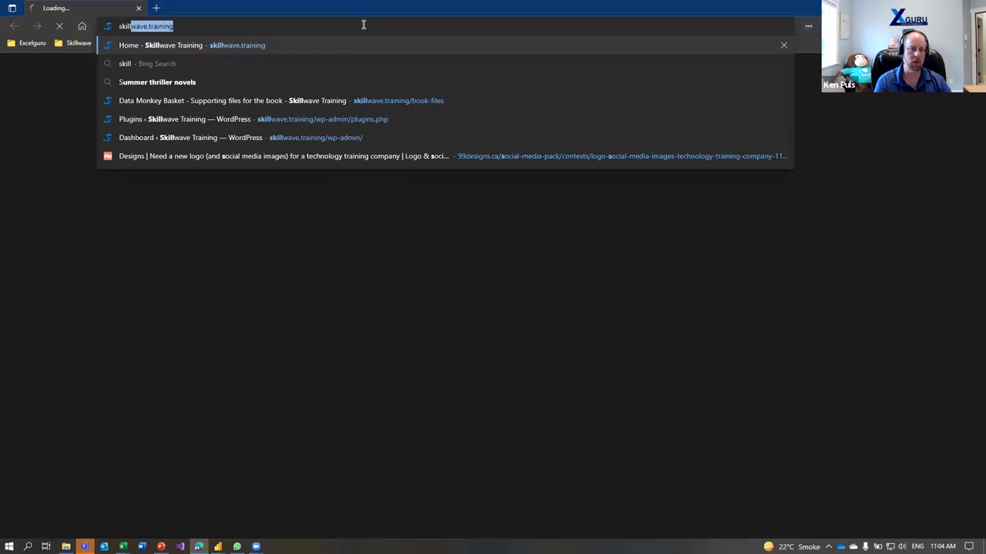
key(Return)
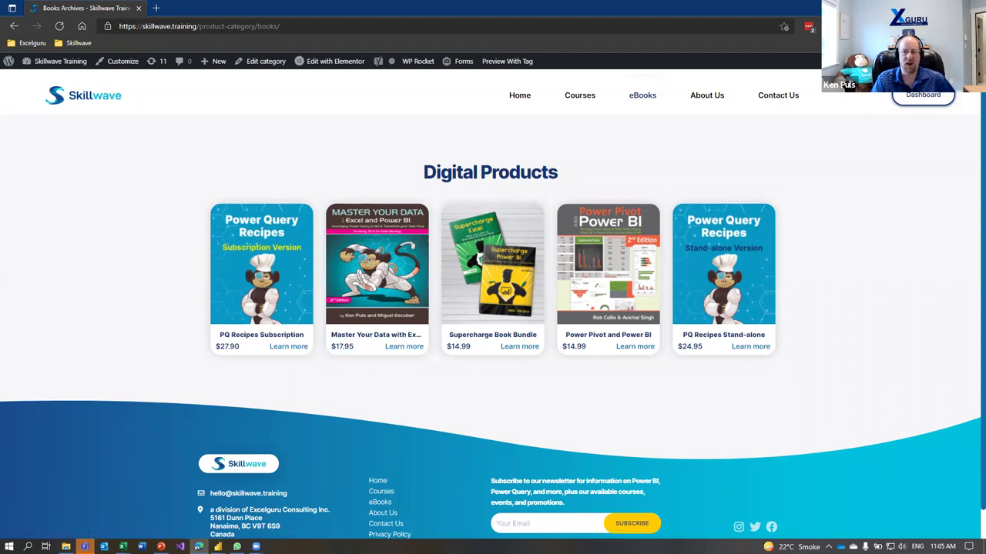
key(alt+Tab)
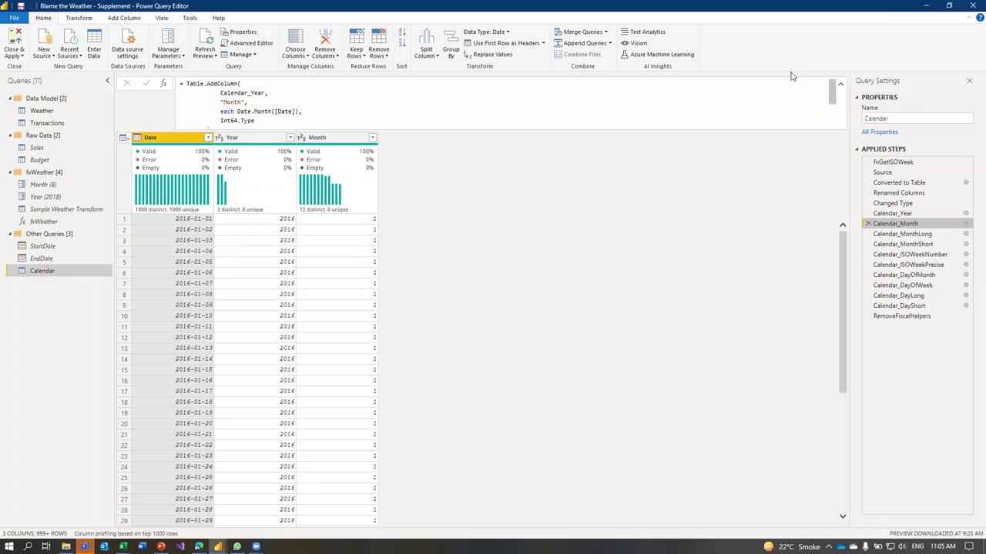
Step: Close Power Query Editor to return to the 2016–2021 yearly weather report
click(972, 7)
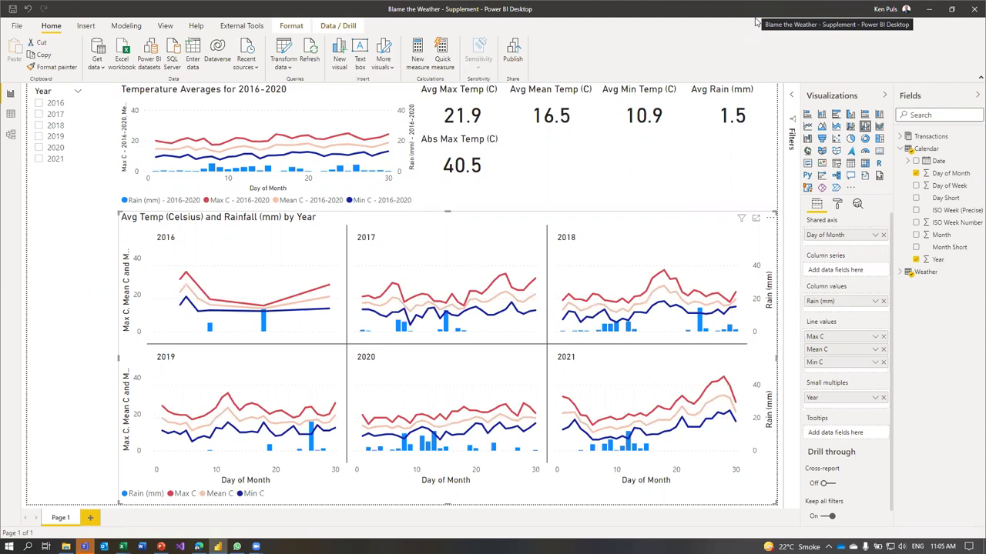
Step: Minimize the Power BI Desktop window
click(930, 10)
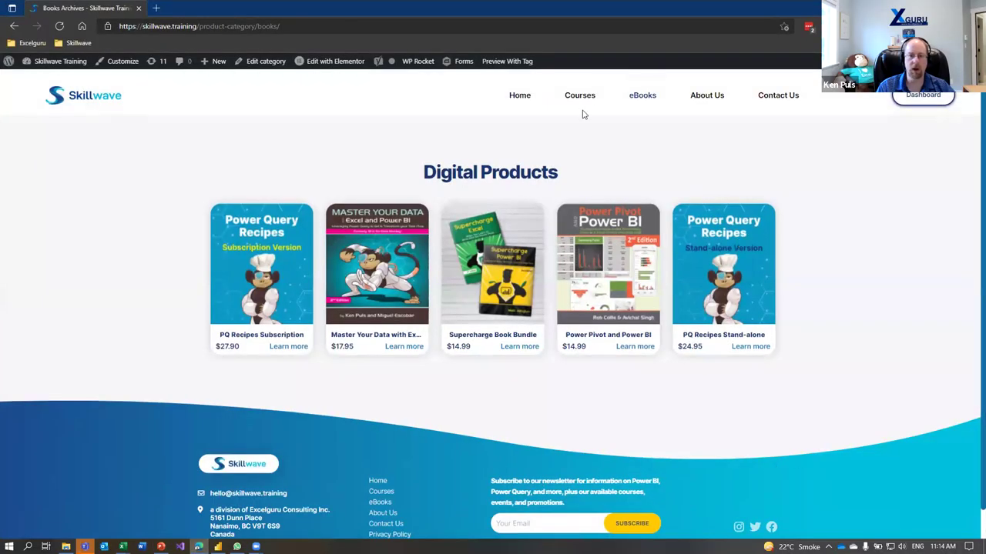
click(583, 114)
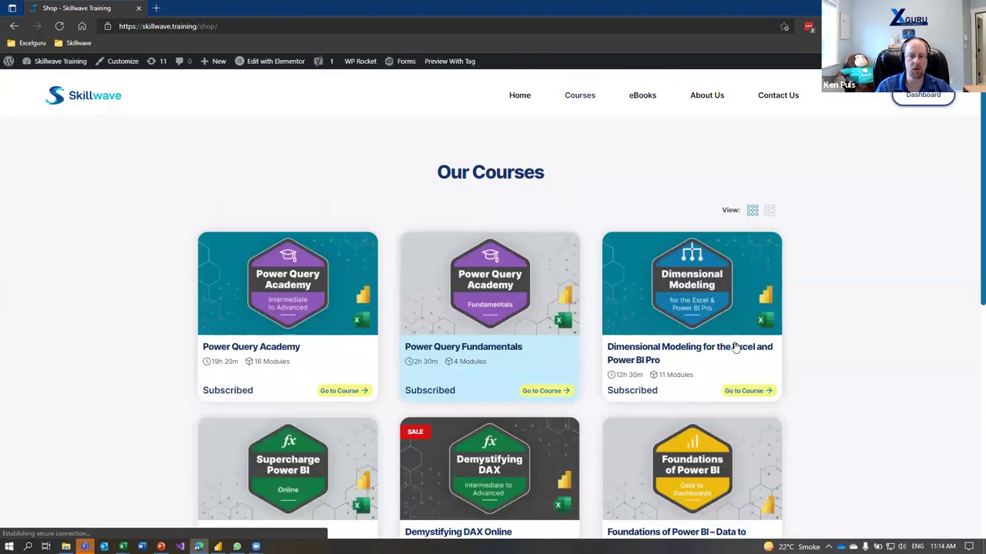
scroll(840, 295, down, 4)
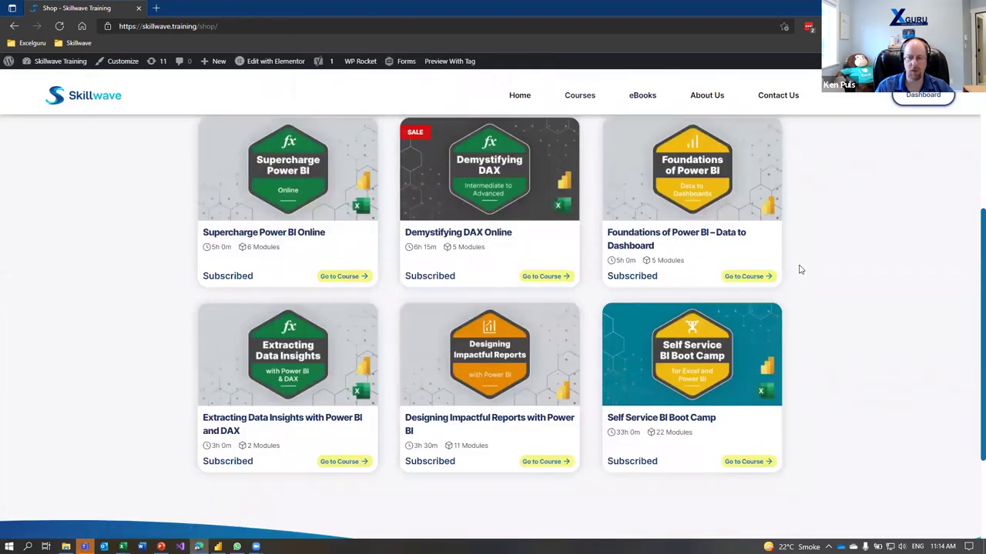
Step: Open the $995 Self Service BI Boot Camp course page and read down through its details
click(701, 352)
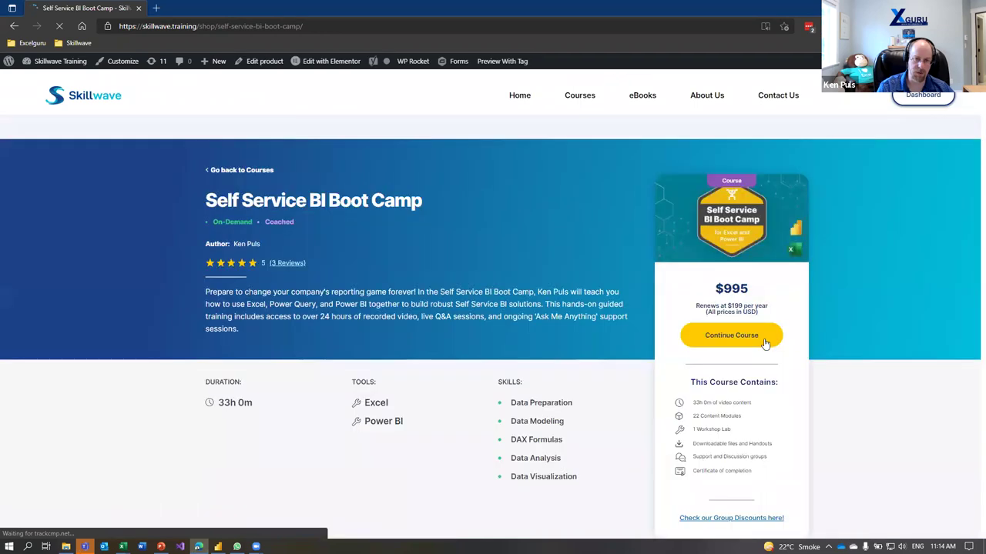
scroll(493, 360, down, 8)
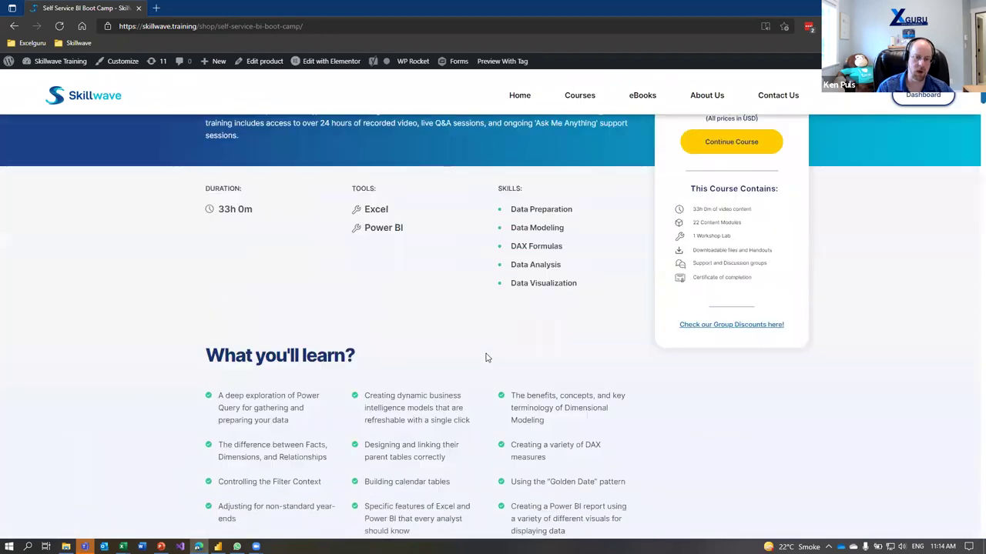
scroll(489, 360, down, 10)
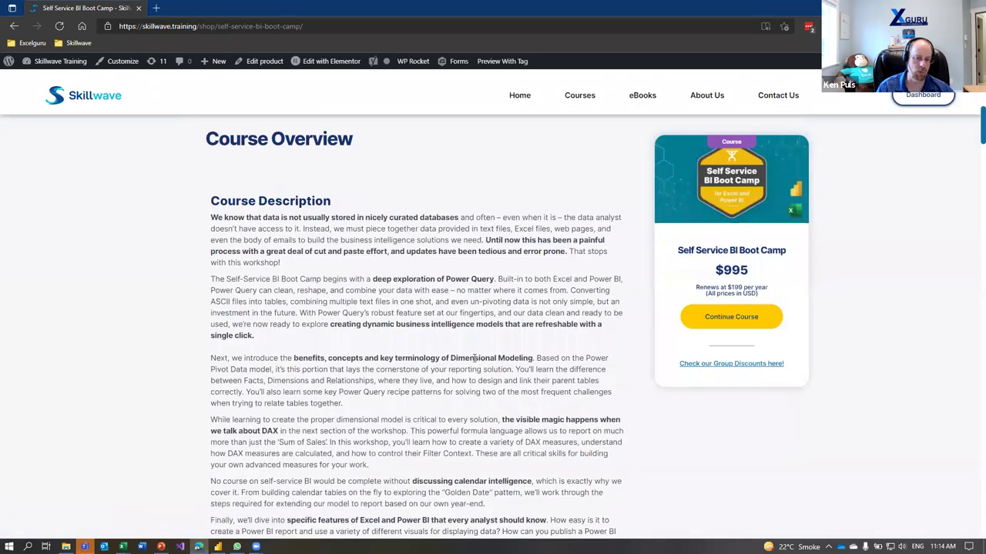
scroll(472, 359, down, 4)
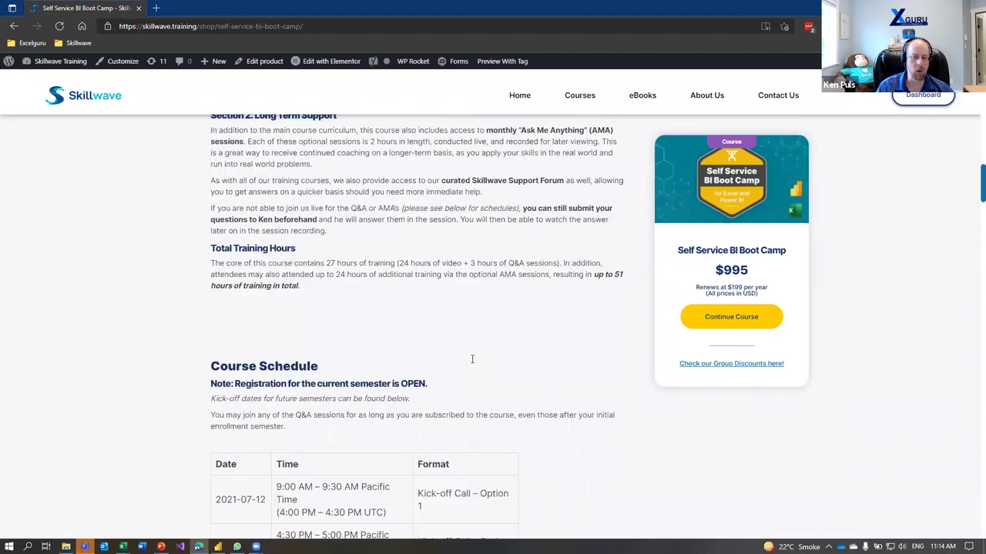
scroll(577, 377, down, 2)
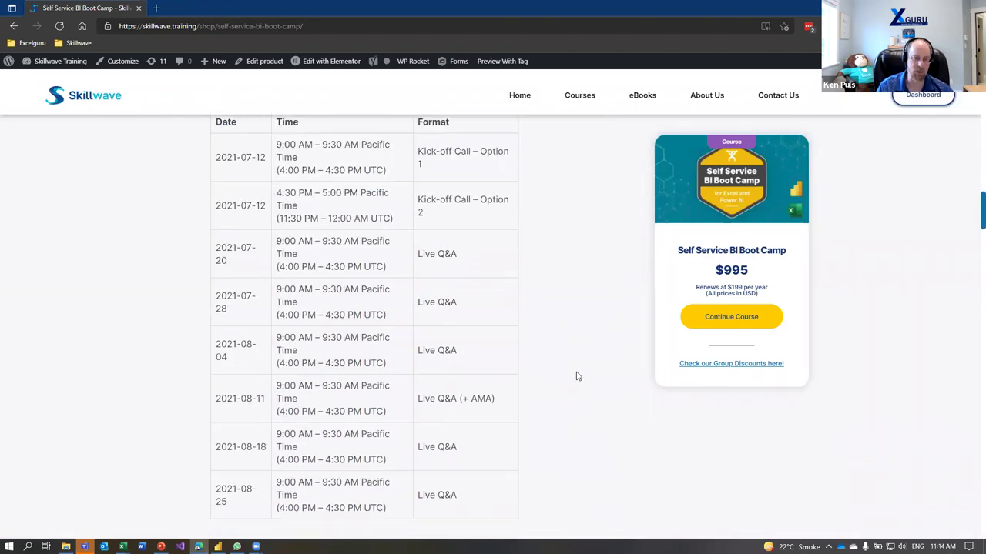
scroll(577, 376, down, 12)
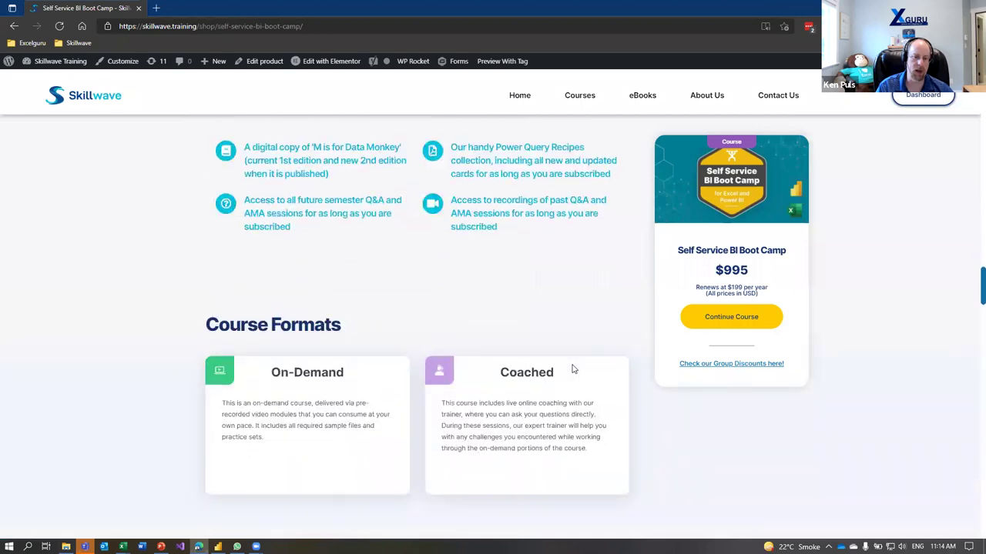
scroll(573, 368, down, 4)
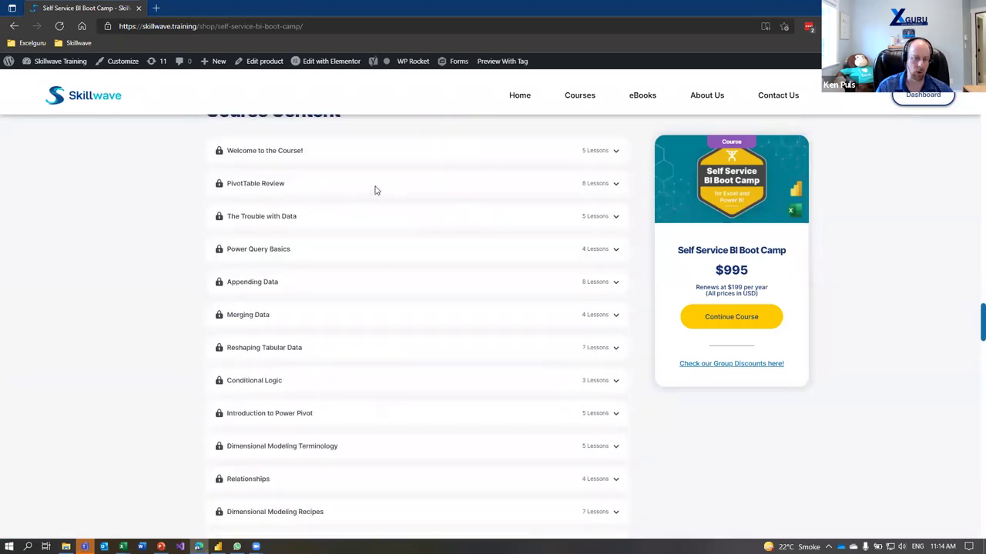
scroll(343, 520, down, 2)
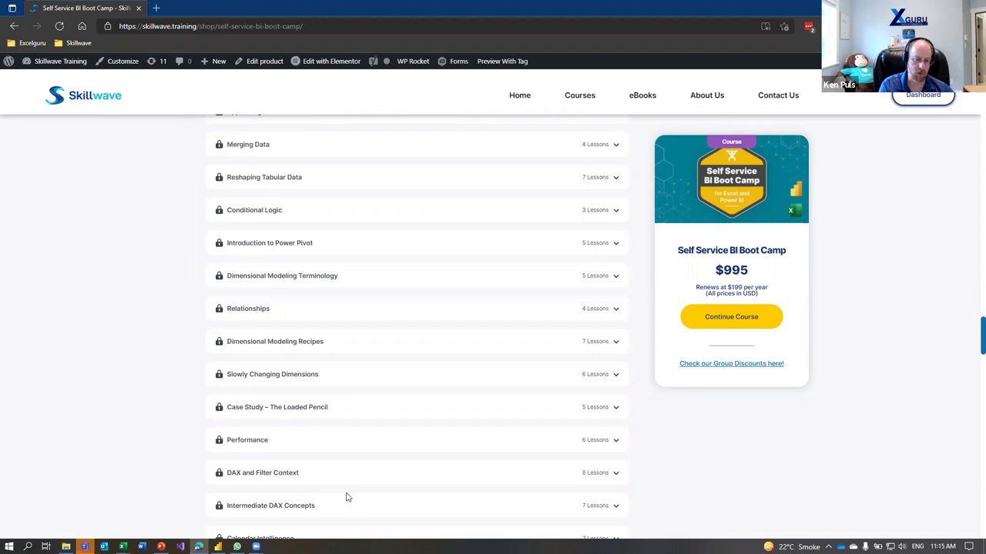
scroll(403, 468, down, 3)
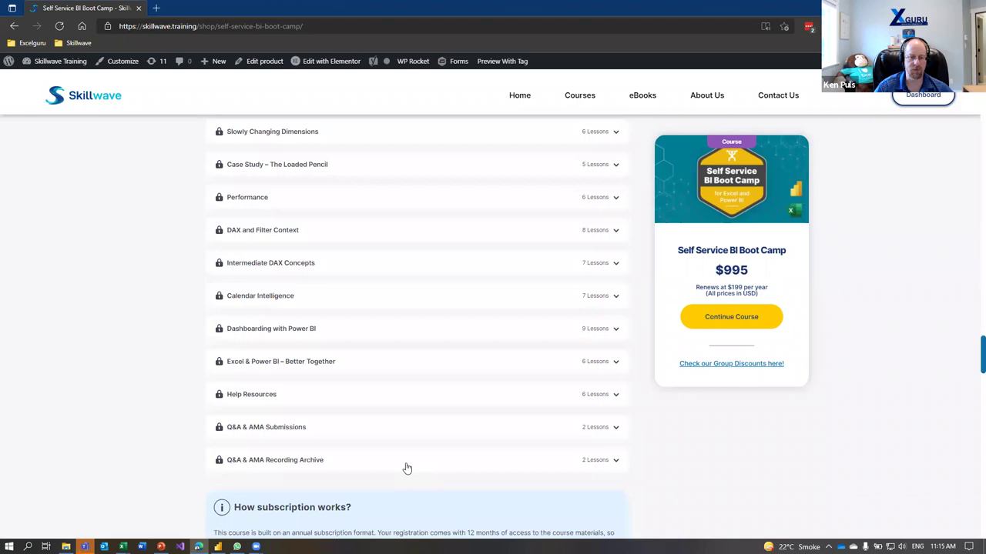
Step: Scroll back up the course page, then return to the Excel June Nanaimo temperature chart
scroll(407, 467, up, 3)
scroll(409, 466, up, 4)
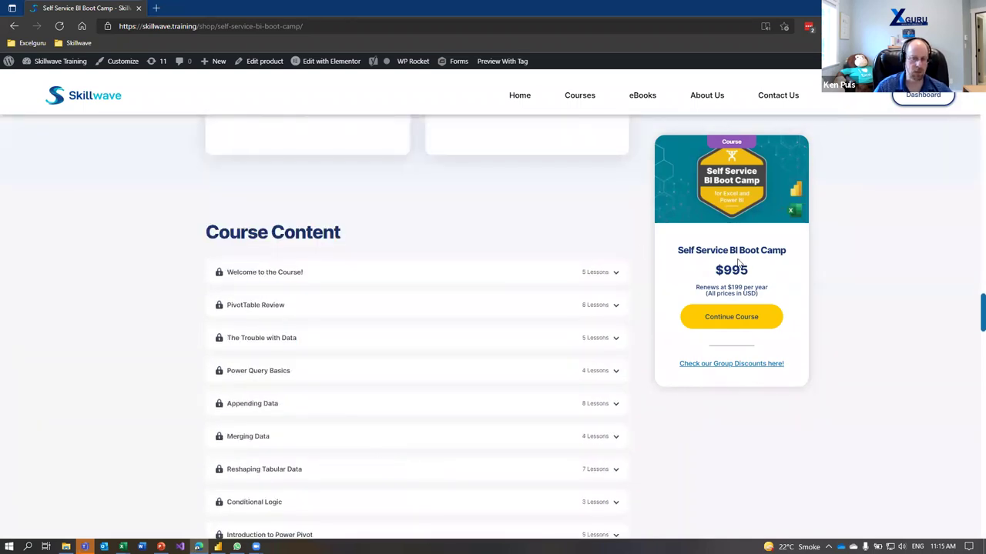
scroll(469, 231, up, 2)
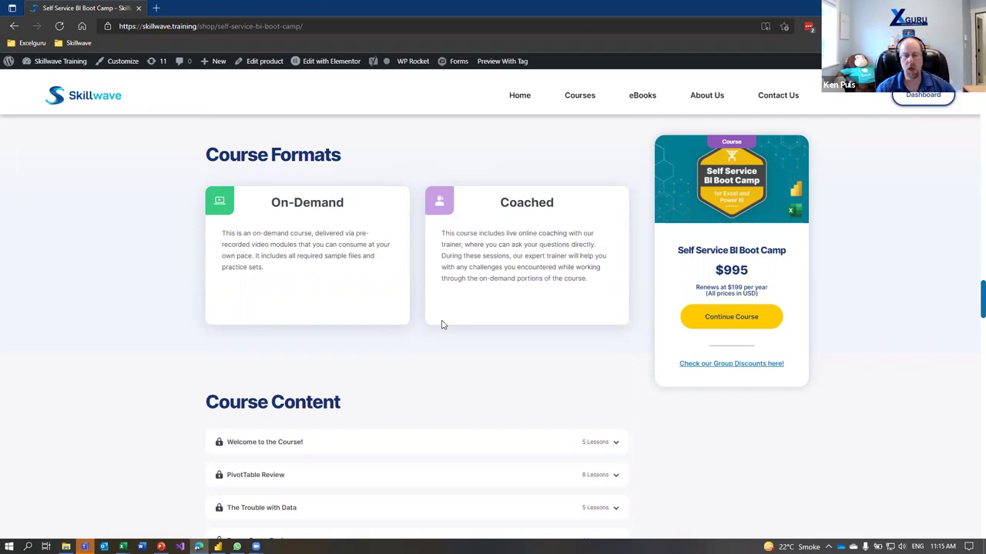
scroll(435, 374, up, 4)
scroll(431, 403, up, 10)
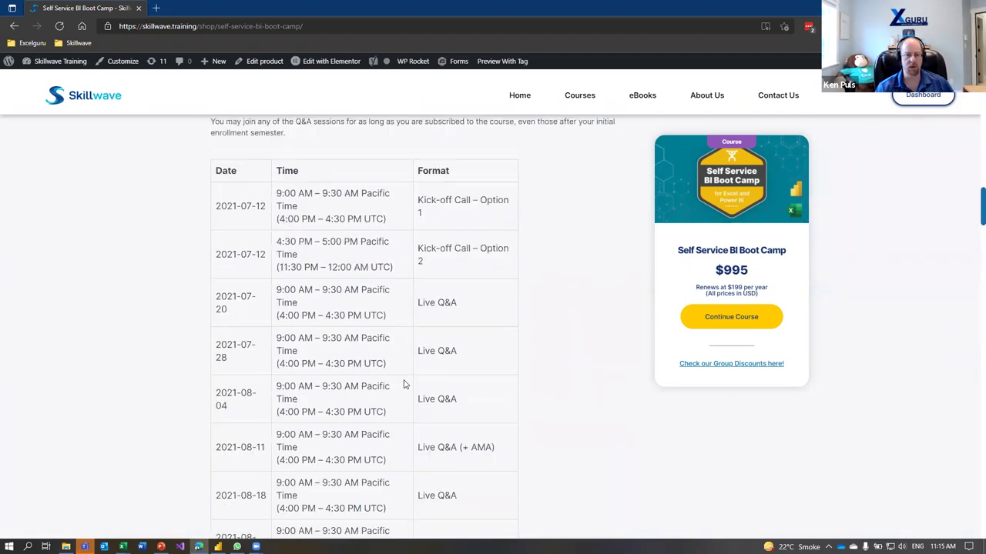
scroll(404, 384, up, 10)
scroll(316, 316, up, 8)
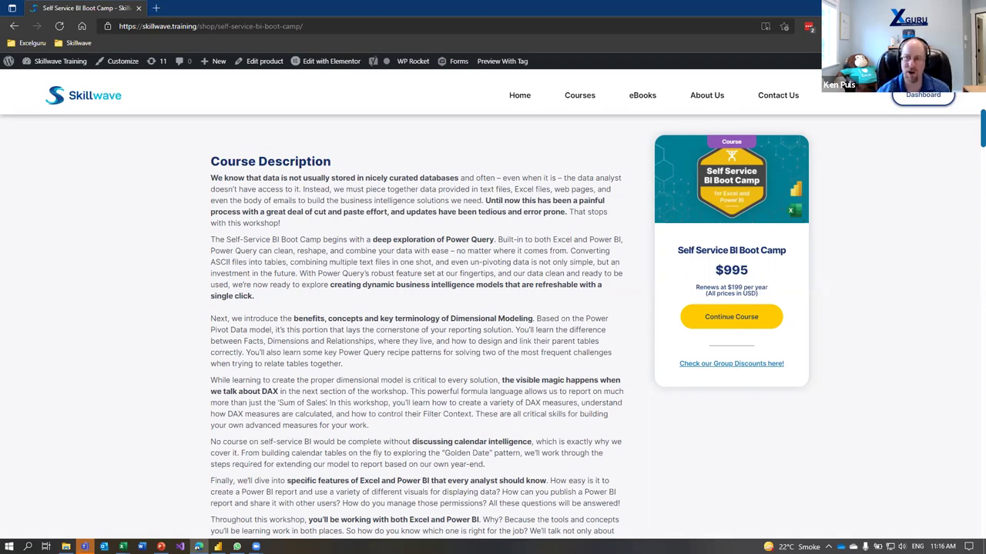
key(alt+Tab)
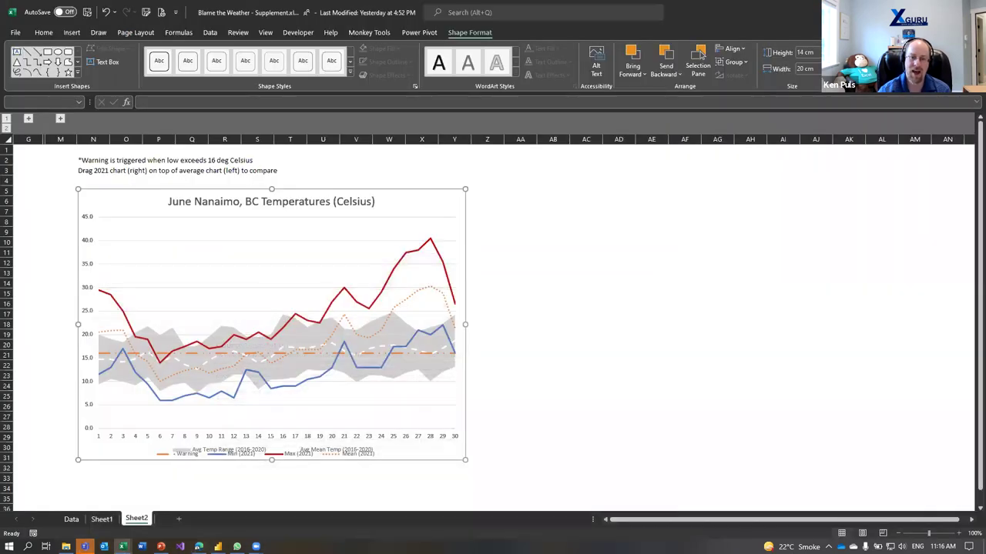